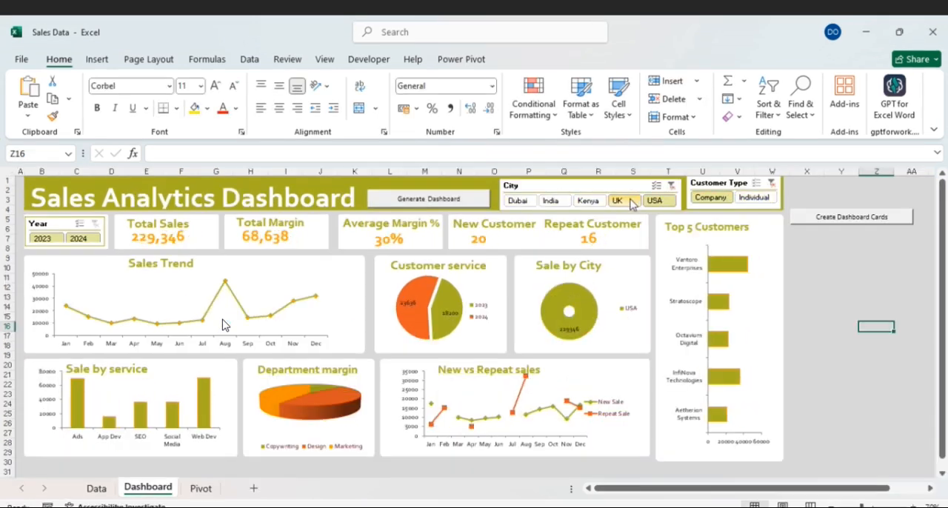
- Filter the sales dashboard to year 2023 and try different City selections, including Kenya and the full range from Dubai to USA
click(51, 234)
click(592, 203)
ctrl+click(557, 203)
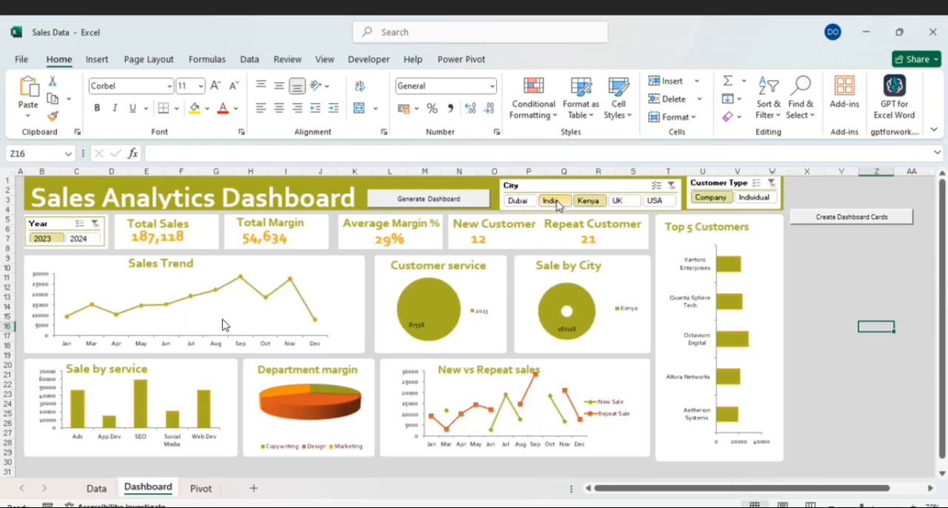
ctrl+click(533, 202)
ctrl+click(631, 202)
ctrl+click(670, 201)
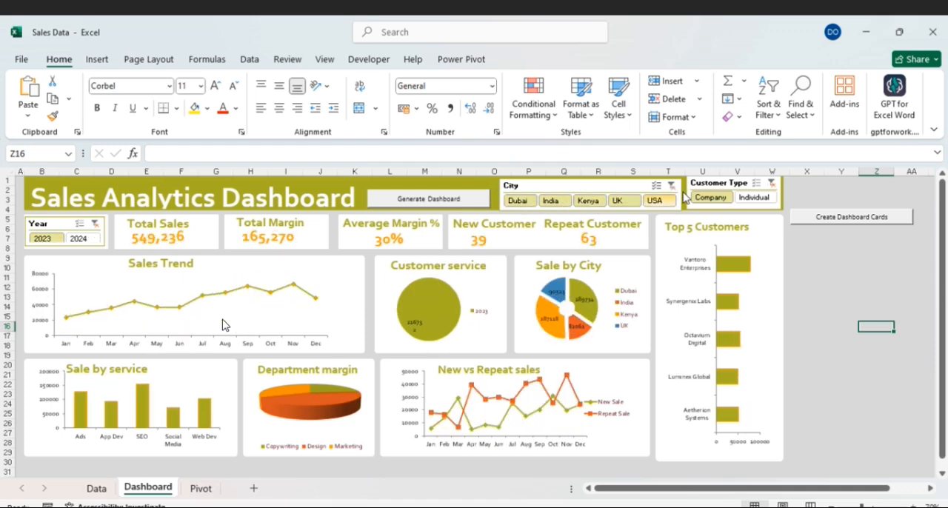
- Filter the dashboard to Individual customers and clear the Customer Type and Year filters
click(746, 197)
click(772, 182)
click(95, 223)
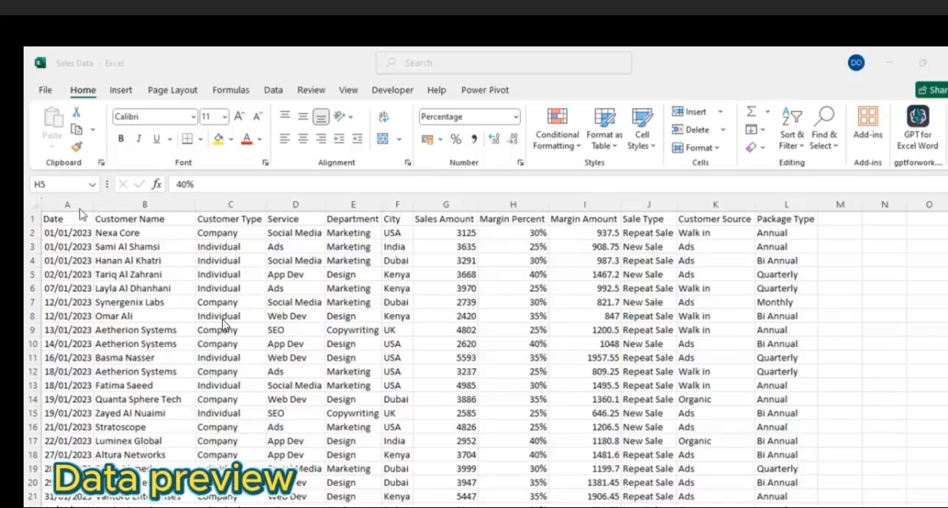
- Review the sales data columns one by one, from Customer Name through Package Type
click(110, 205)
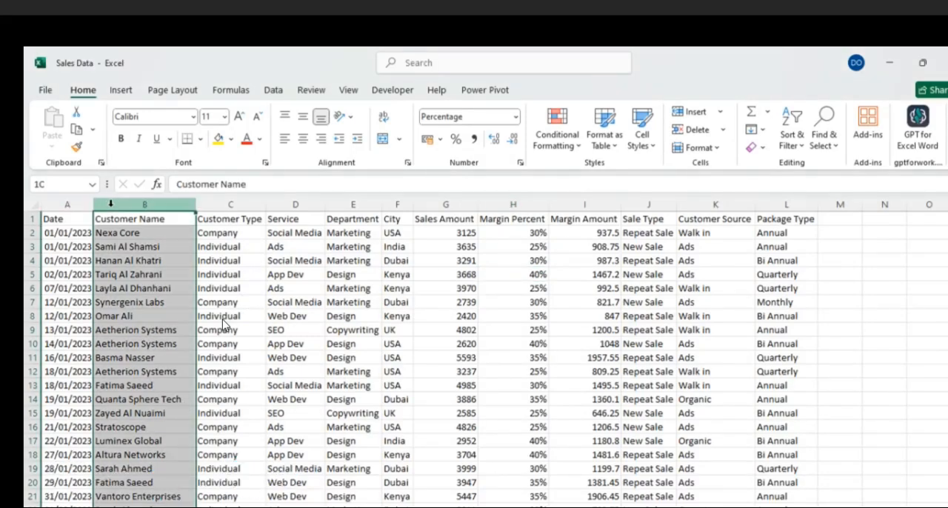
click(208, 203)
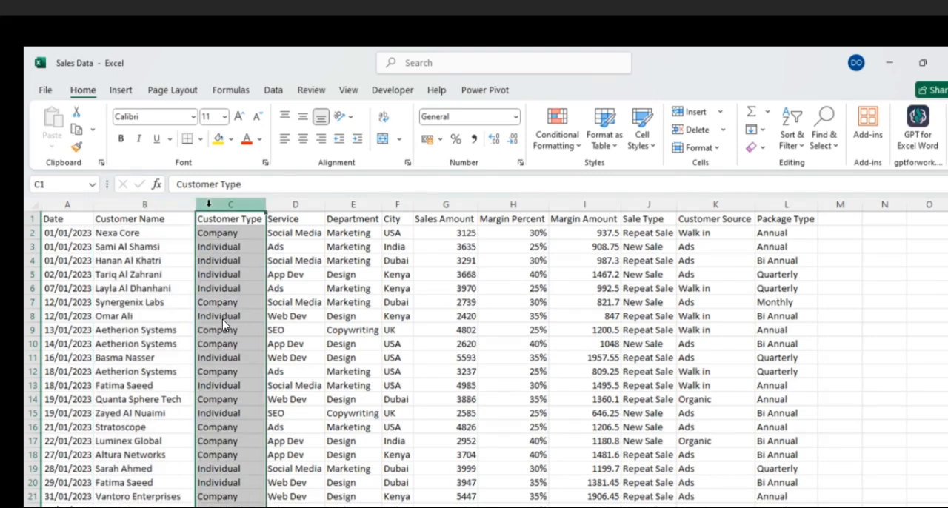
click(279, 204)
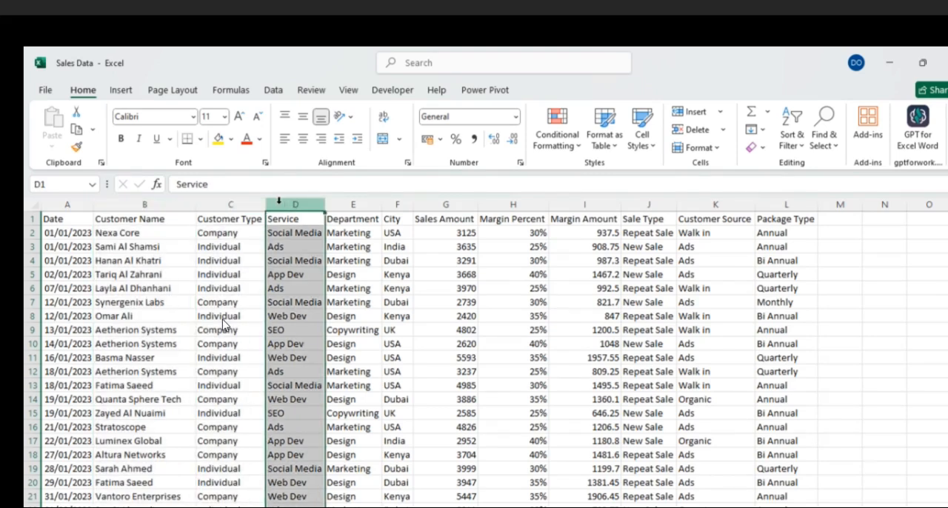
click(336, 203)
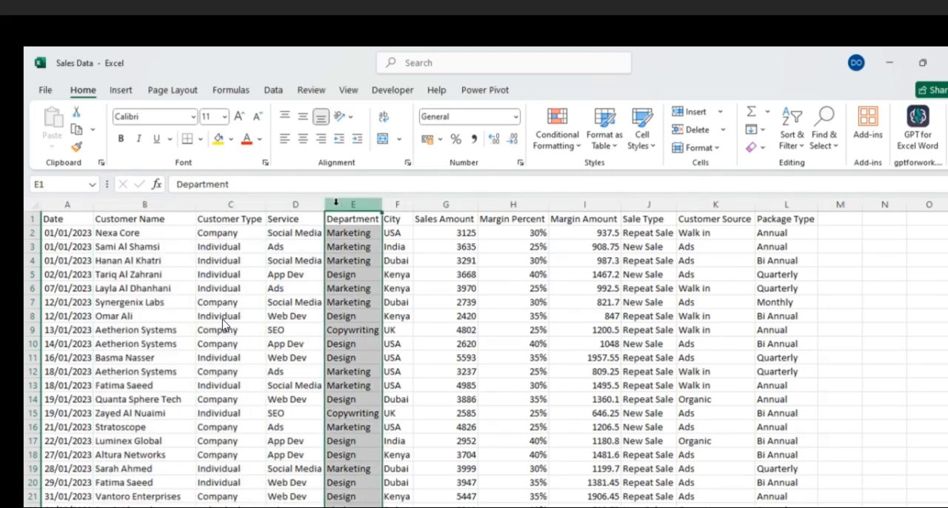
click(393, 201)
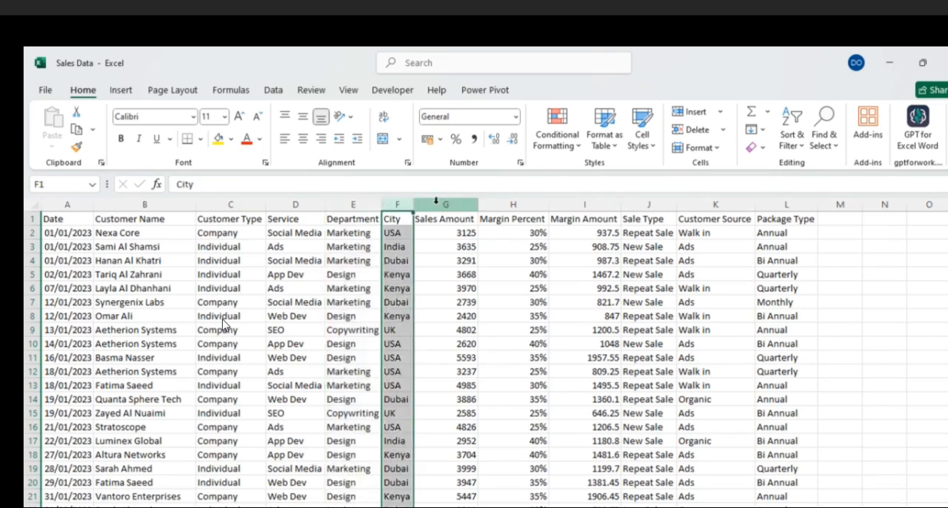
click(435, 202)
click(492, 202)
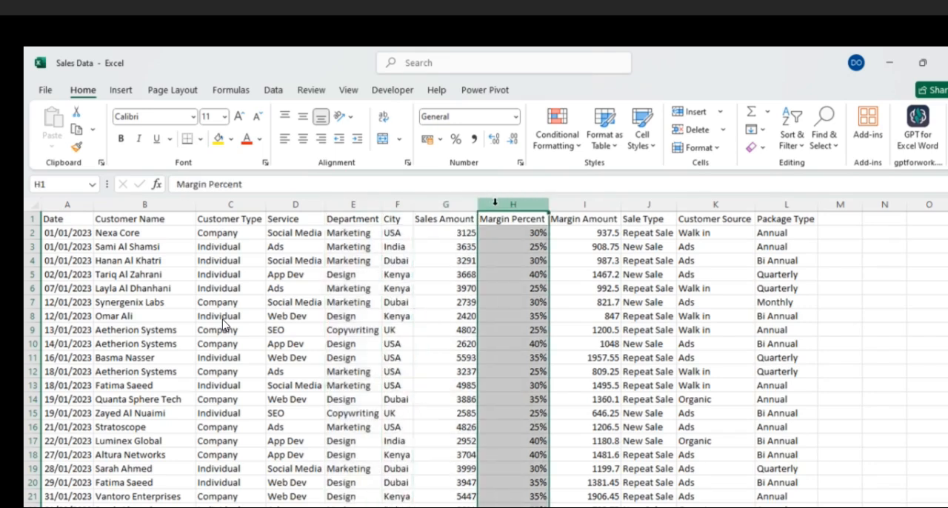
click(590, 203)
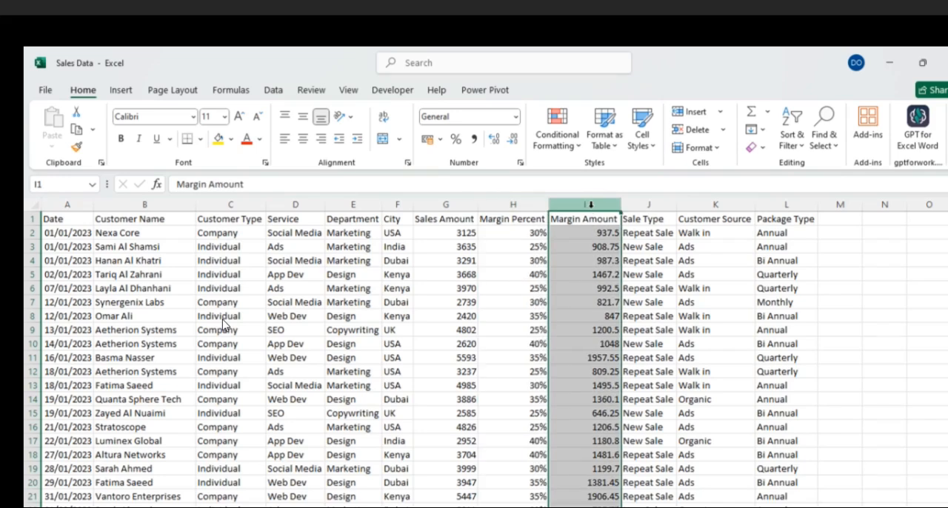
click(646, 204)
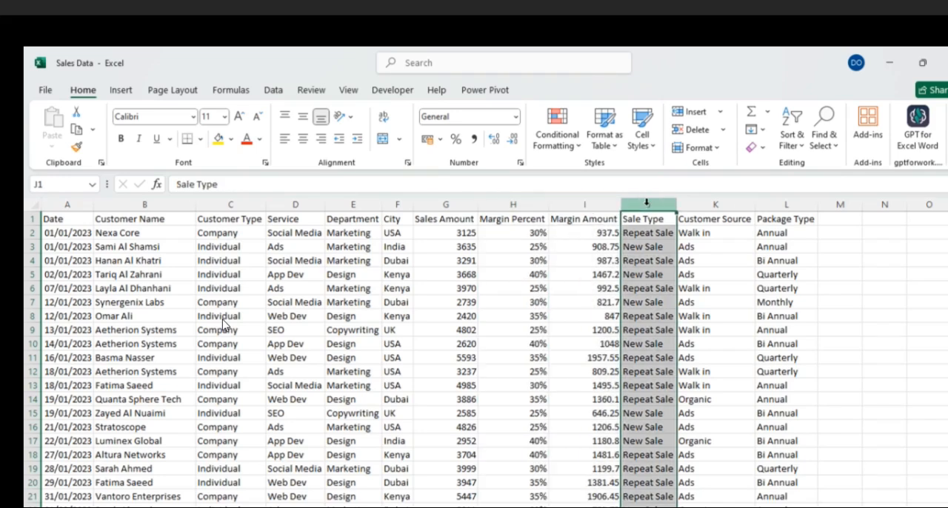
click(712, 206)
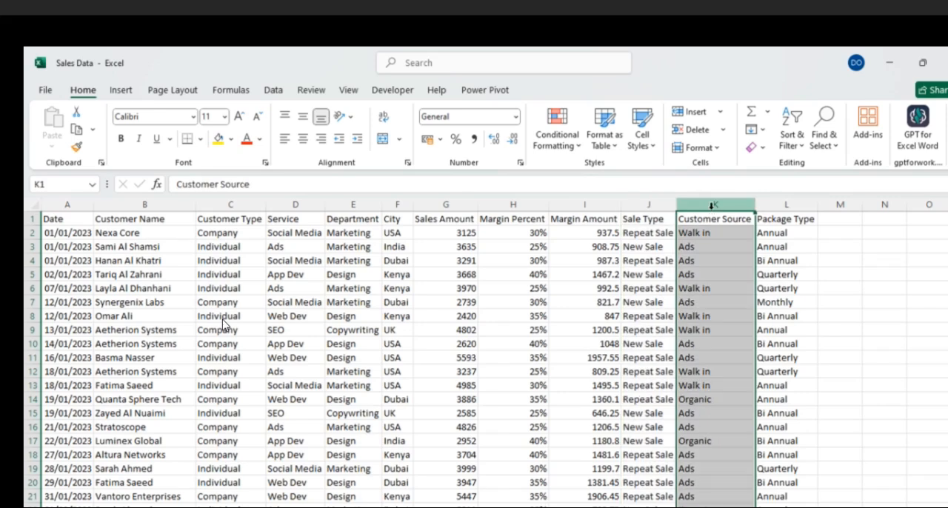
click(777, 204)
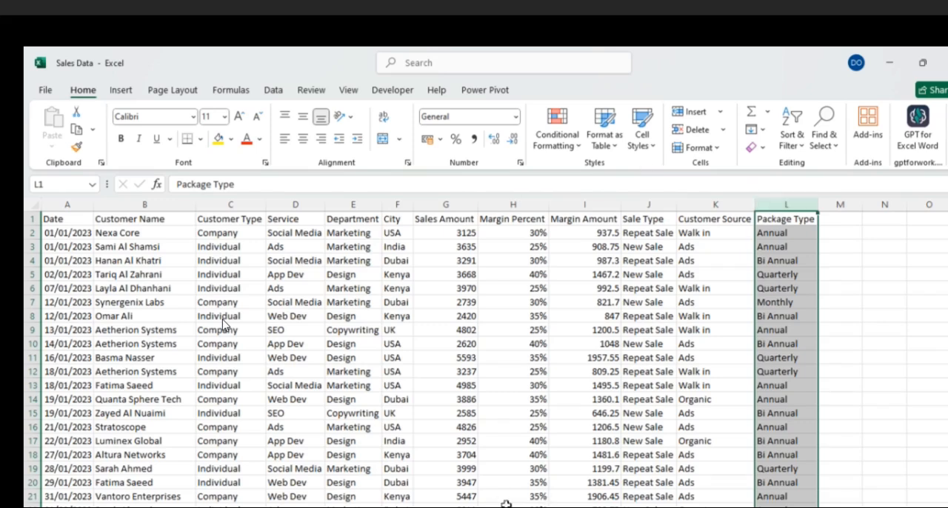
click(508, 421)
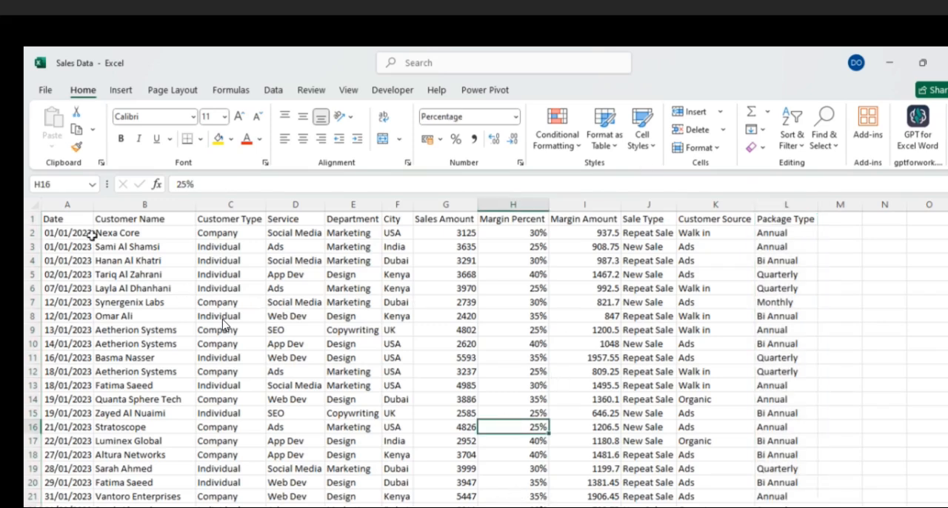
- Copy the sample sales data A1:L16 with its headers into the ChatGPT message and end it with a full stop
drag(58, 219, 787, 423)
key(ctrl+c)
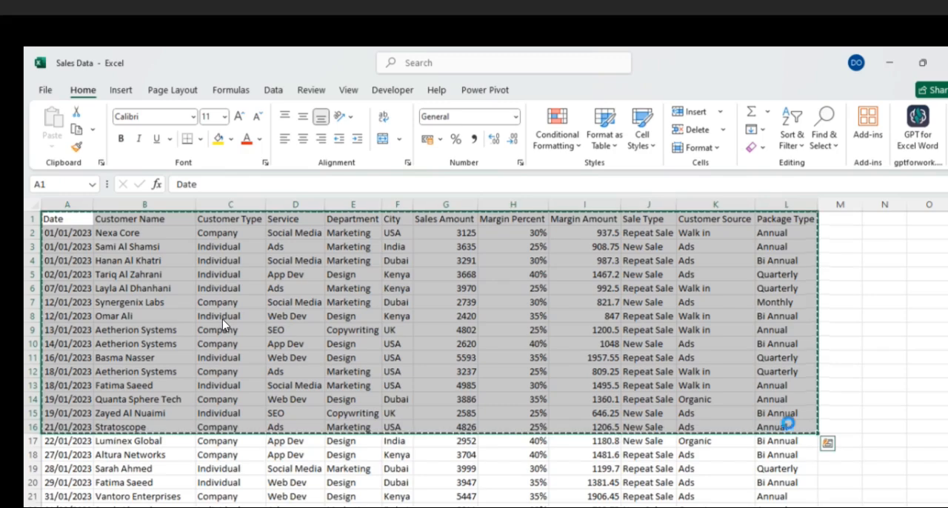
key(alt+Tab)
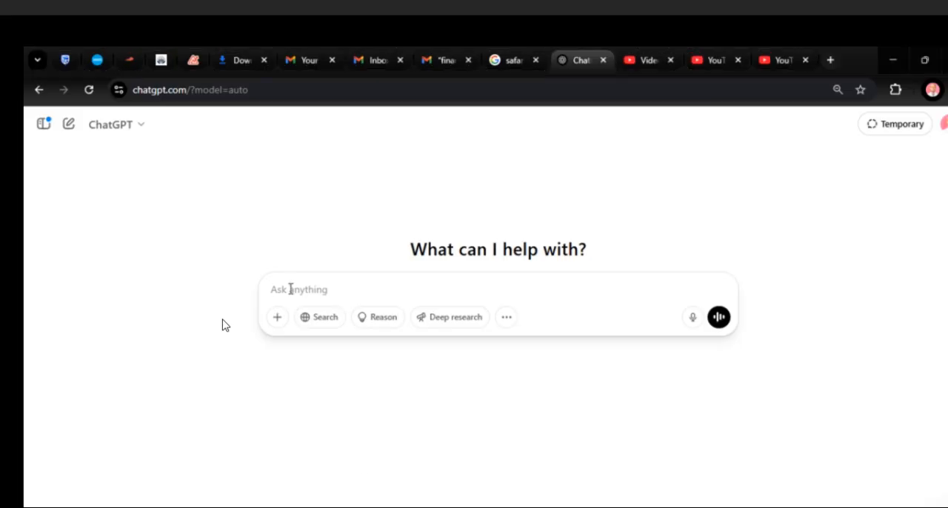
key(ctrl+v)
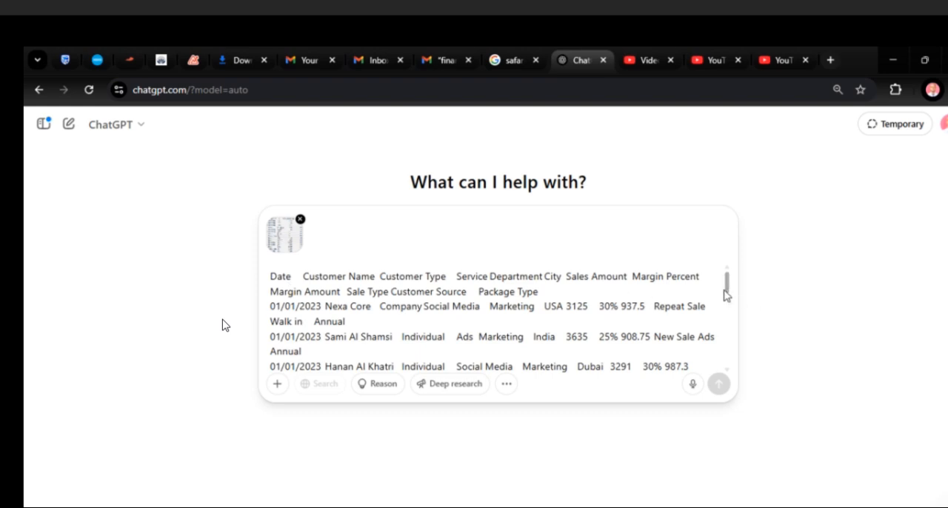
drag(726, 284, 729, 373)
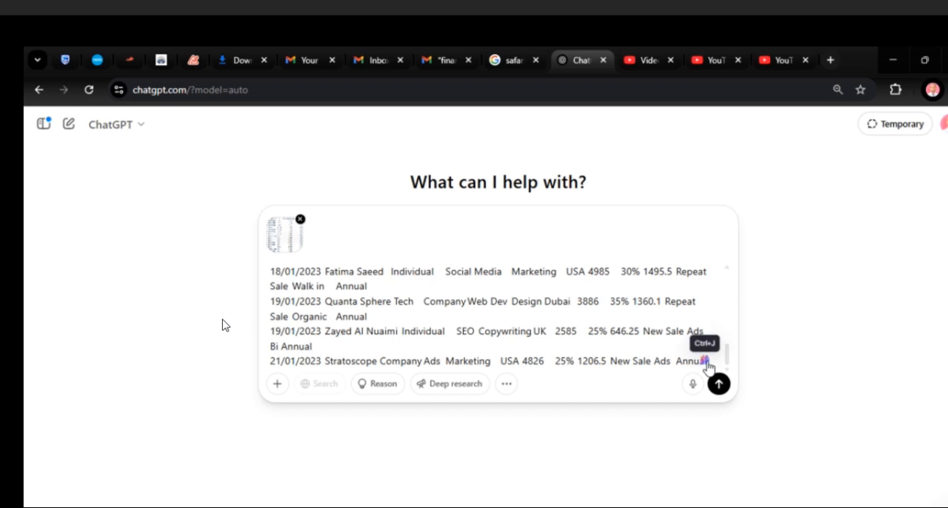
text(.)
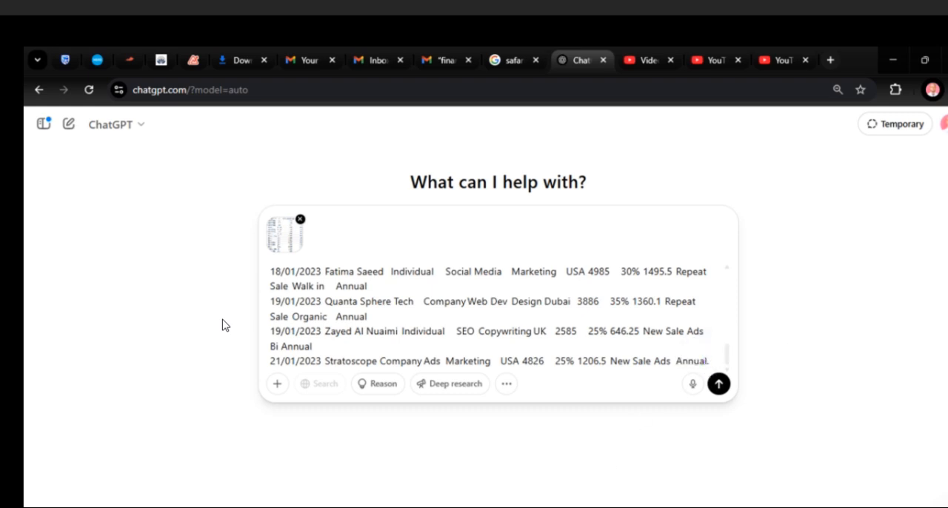
- Switch to the Prompts document in Word and copy the paragraph under "ChatGPT Prompt 1: Analyse Data"
key(alt+Tab)
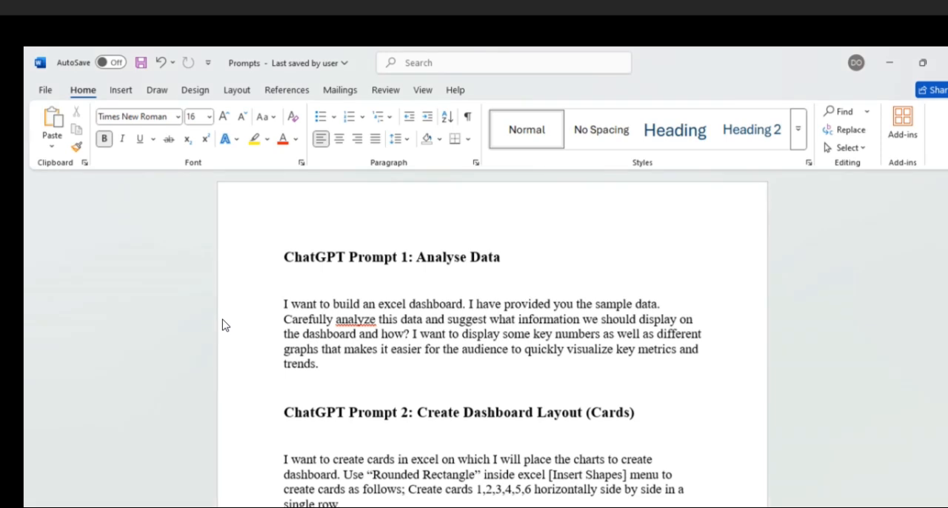
click(277, 304)
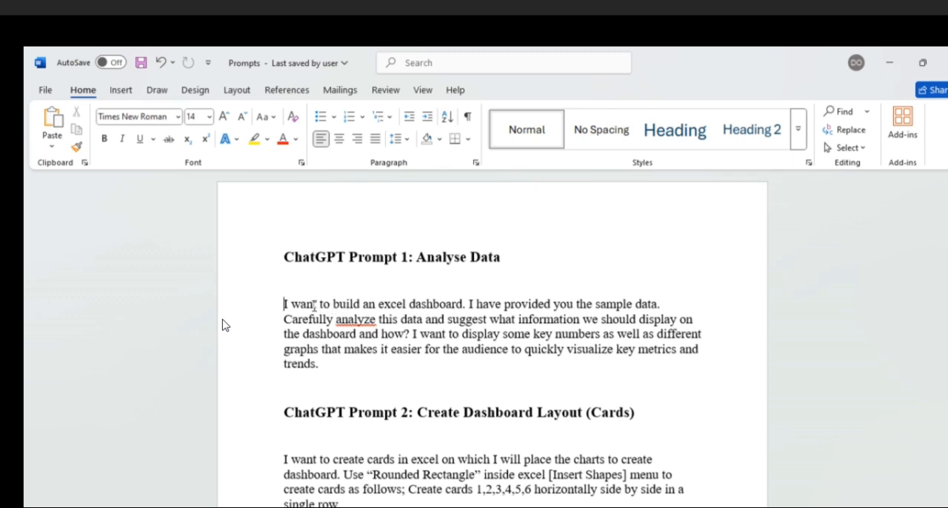
drag(284, 304, 604, 379)
key(ctrl+c)
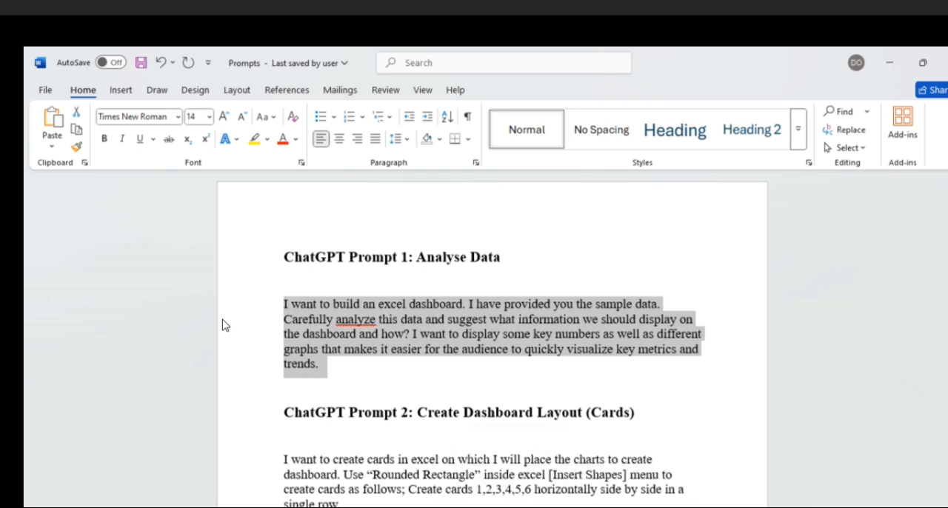
- Append the copied analysis prompt after the sample data in the ChatGPT message and send it
key(alt+Tab)
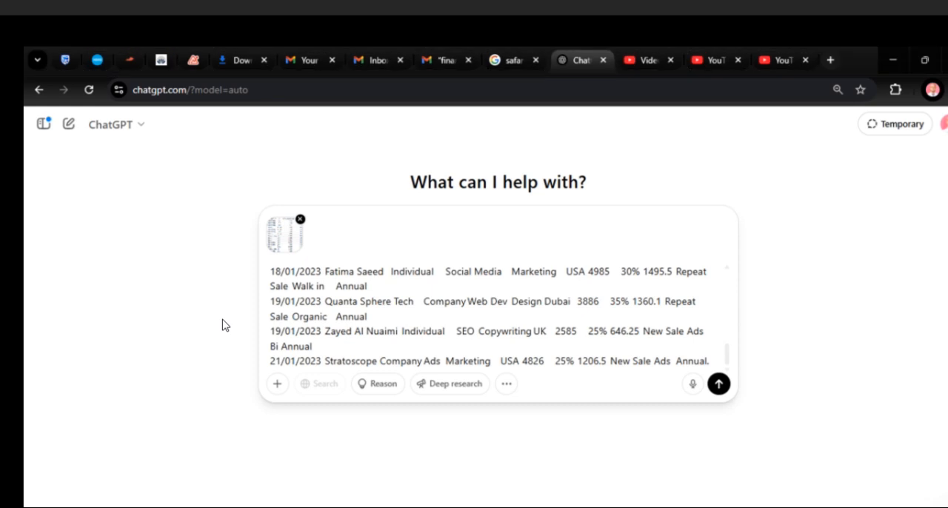
click(711, 363)
key(ctrl+v)
scroll(727, 349, down, 2)
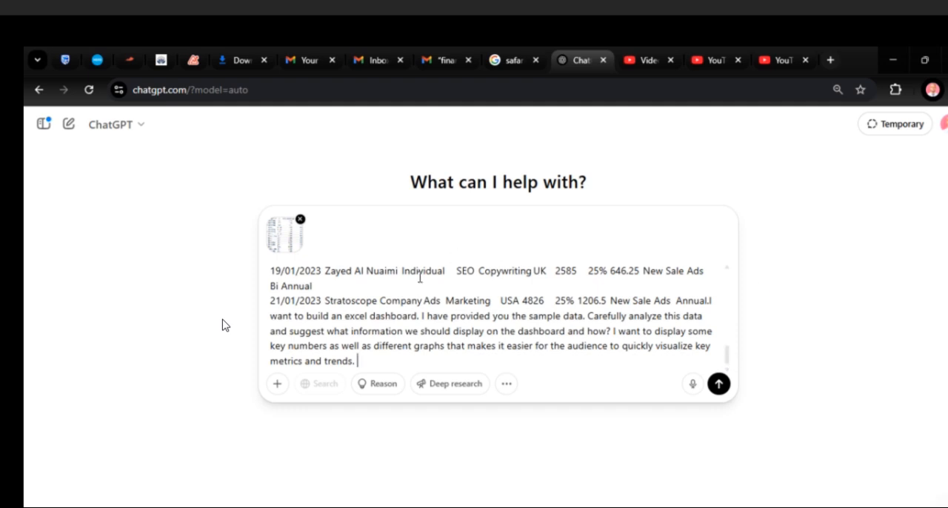
drag(590, 316, 569, 331)
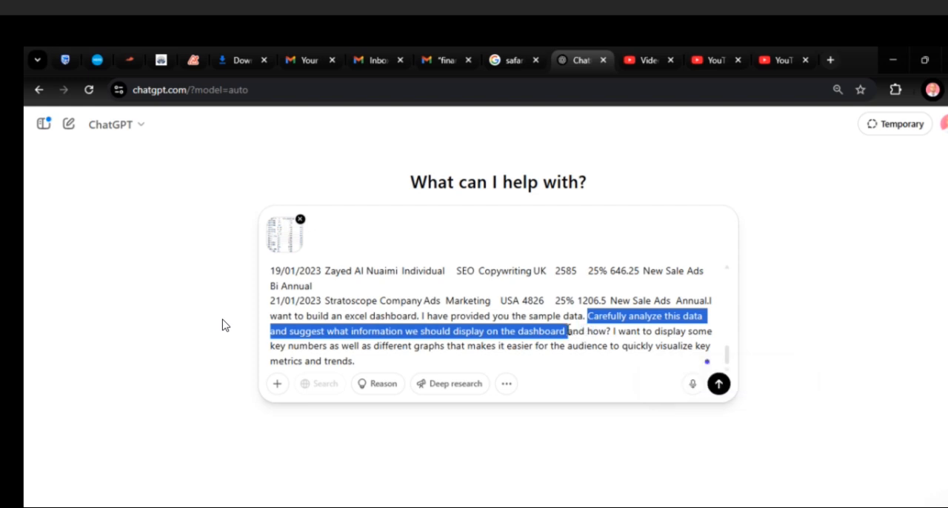
key(Return)
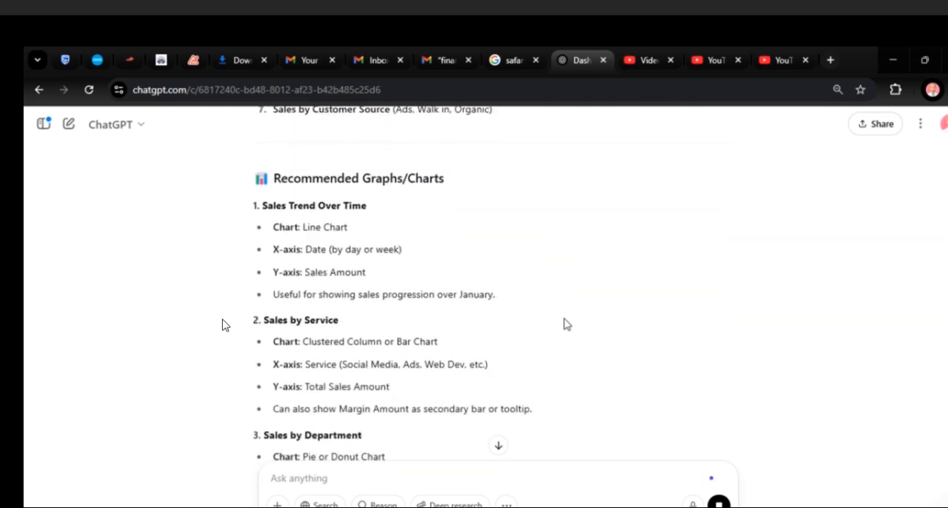
- Review the first suggested key metrics in ChatGPT's reply, from Total Sales Amount to Total Number of Sales
scroll(567, 323, up, 5)
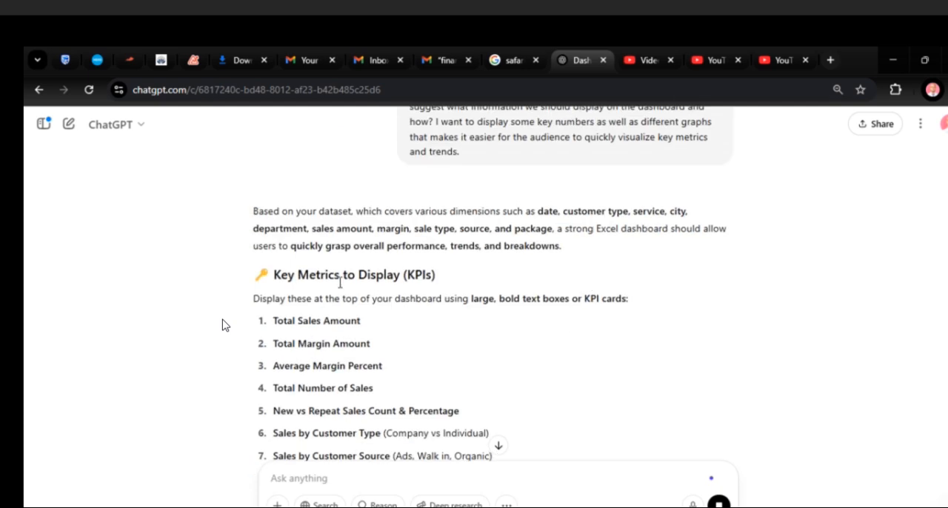
drag(274, 277, 422, 278)
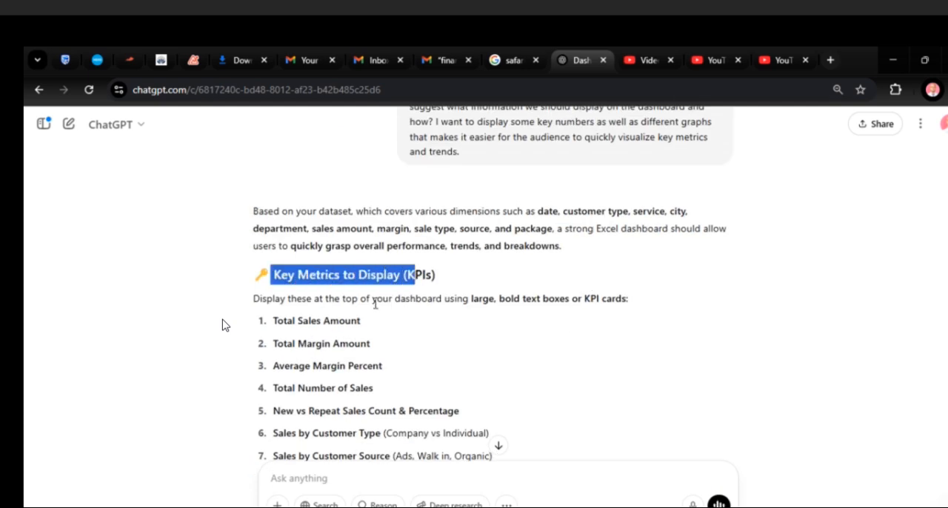
drag(272, 321, 349, 320)
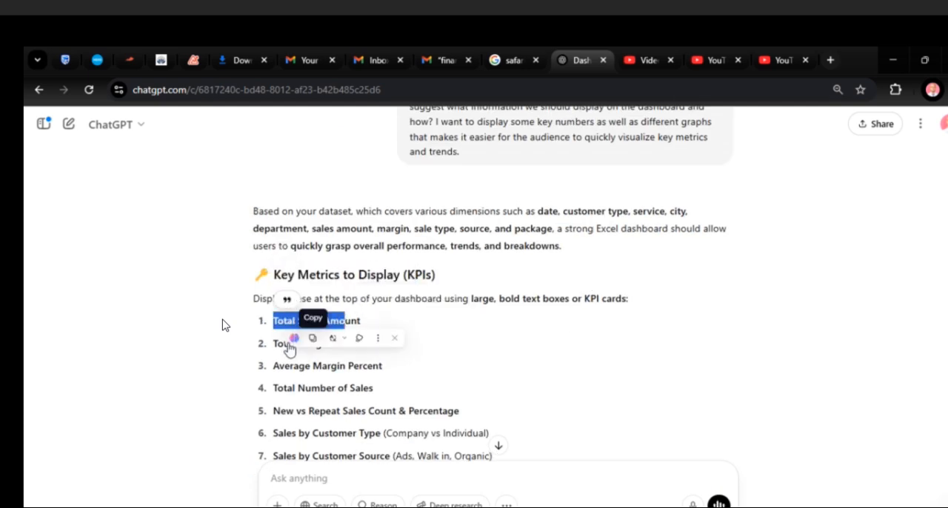
click(419, 368)
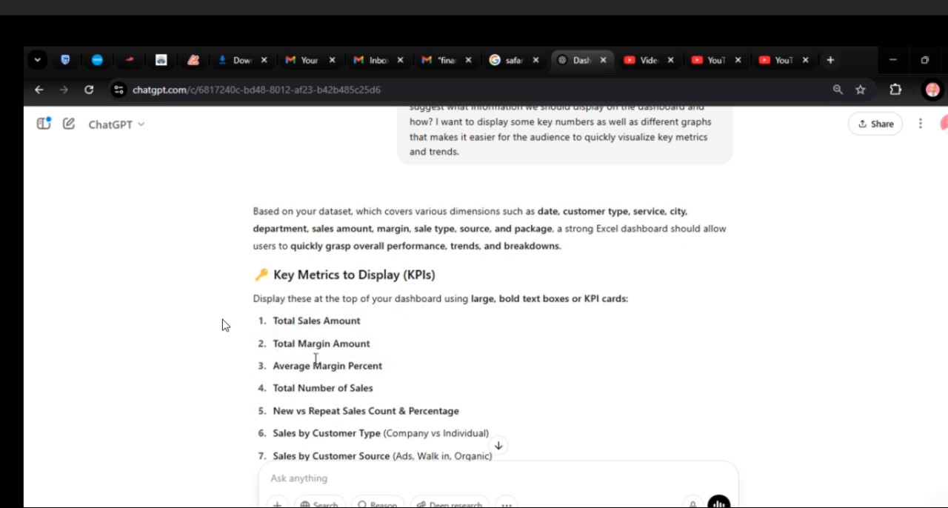
drag(274, 366, 384, 366)
drag(273, 390, 381, 396)
- Disable the text-selection pop-up toolbar on the ChatGPT site
scroll(400, 404, down, 1)
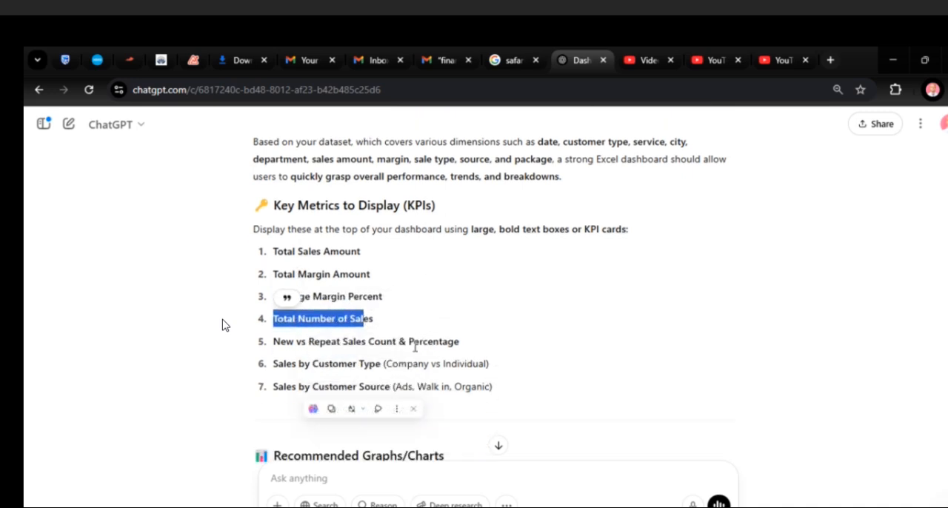
click(412, 411)
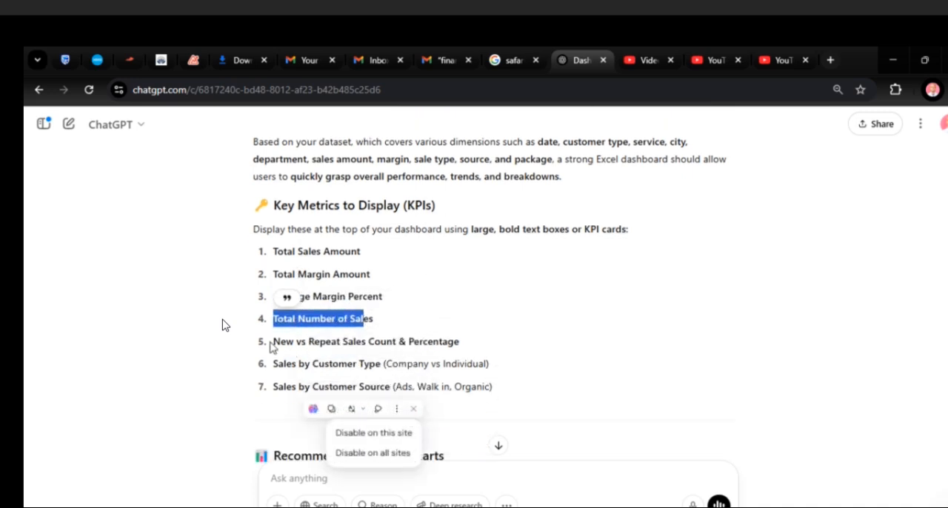
click(362, 435)
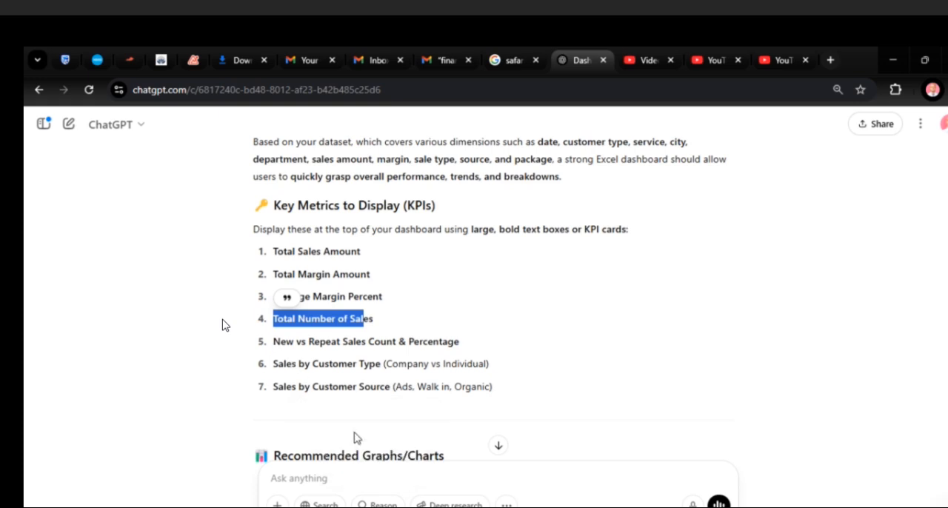
- Examine the remaining suggested KPIs, including new versus repeat sales and customer type, and the recommended charts
drag(274, 342, 460, 343)
drag(272, 370, 478, 368)
scroll(482, 313, down, 4)
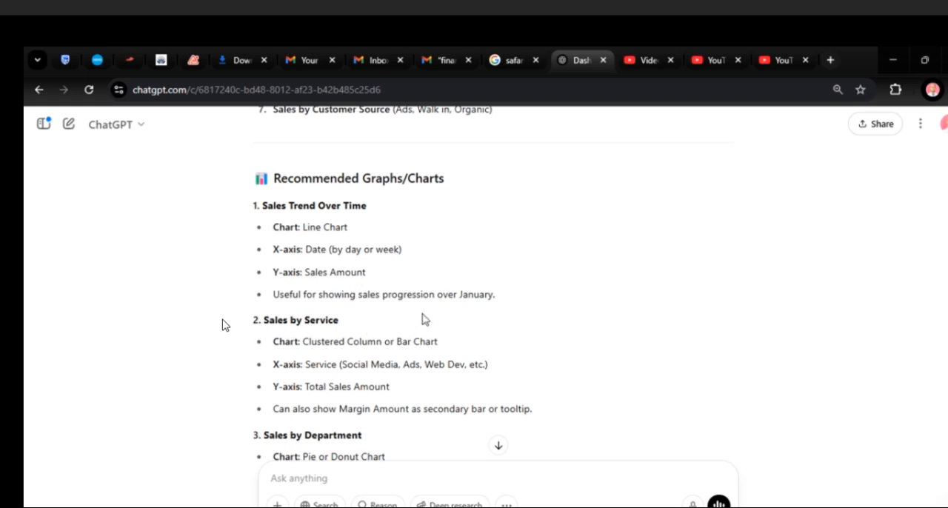
scroll(423, 318, down, 1)
scroll(402, 358, down, 1)
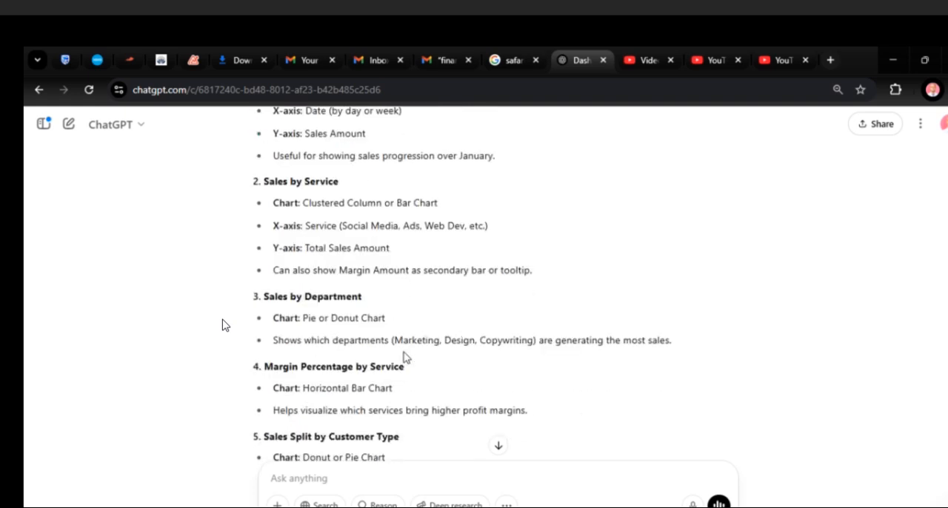
- Examine the recommended charts in ChatGPT's reply, from Sales by Service to Top 5 Customers by Sales, and the suggested slicers
scroll(274, 363, down, 1)
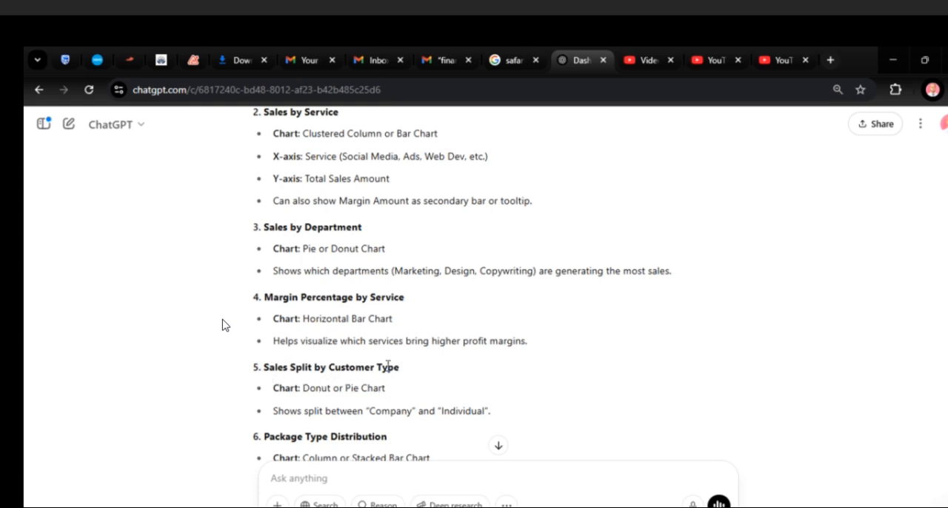
scroll(340, 394, down, 1)
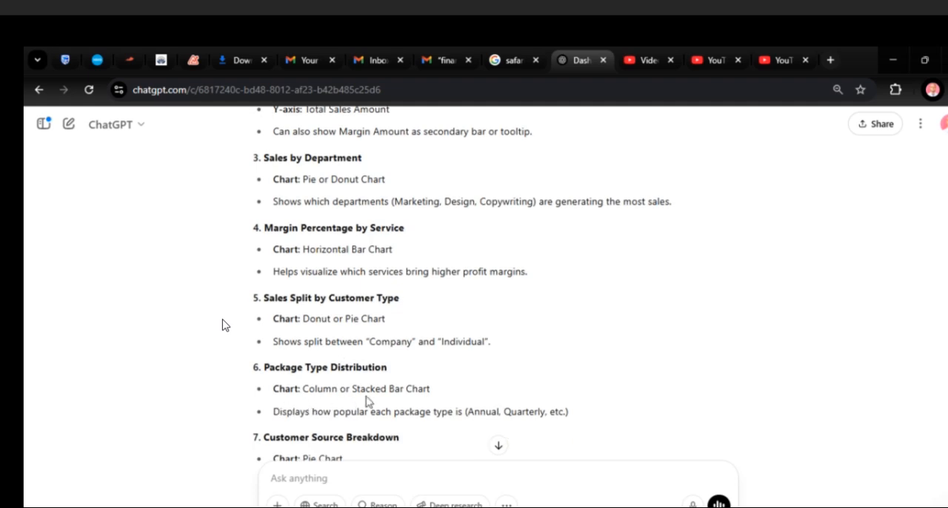
scroll(350, 399, down, 1)
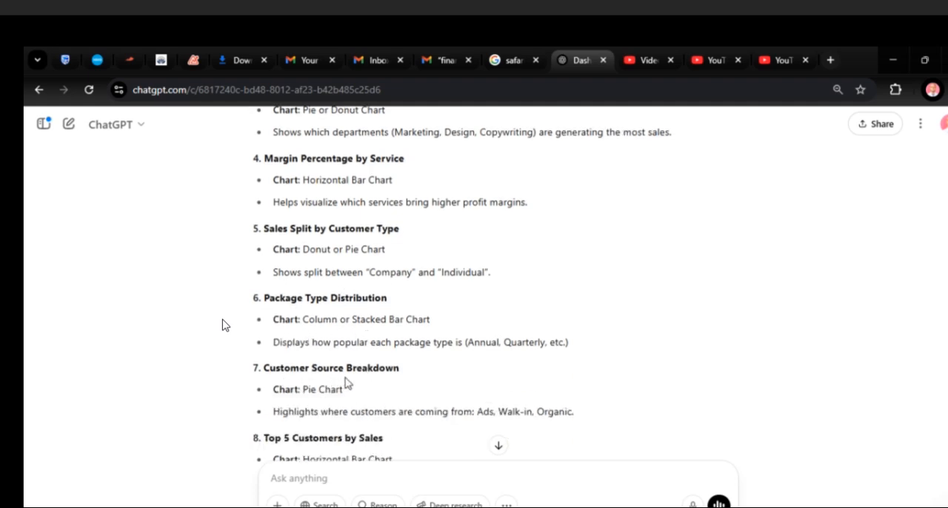
scroll(349, 384, down, 1)
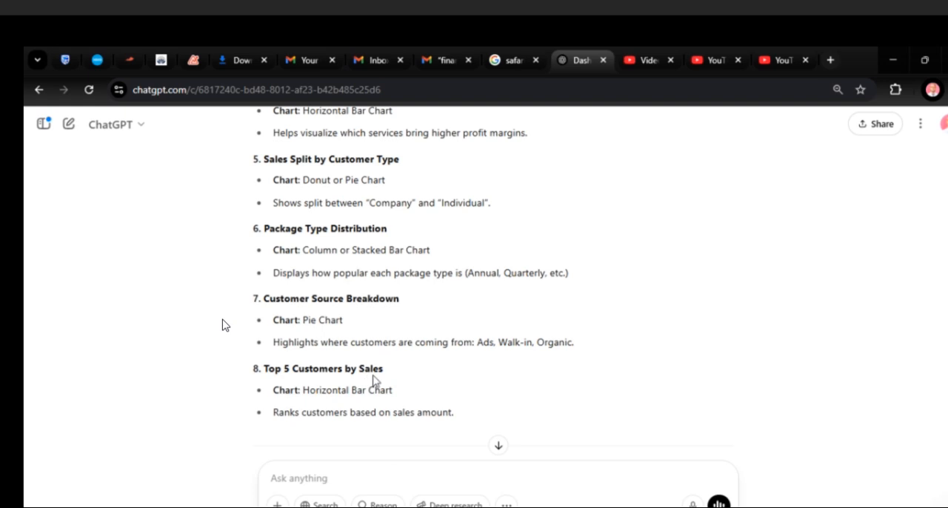
scroll(412, 406, up, 5)
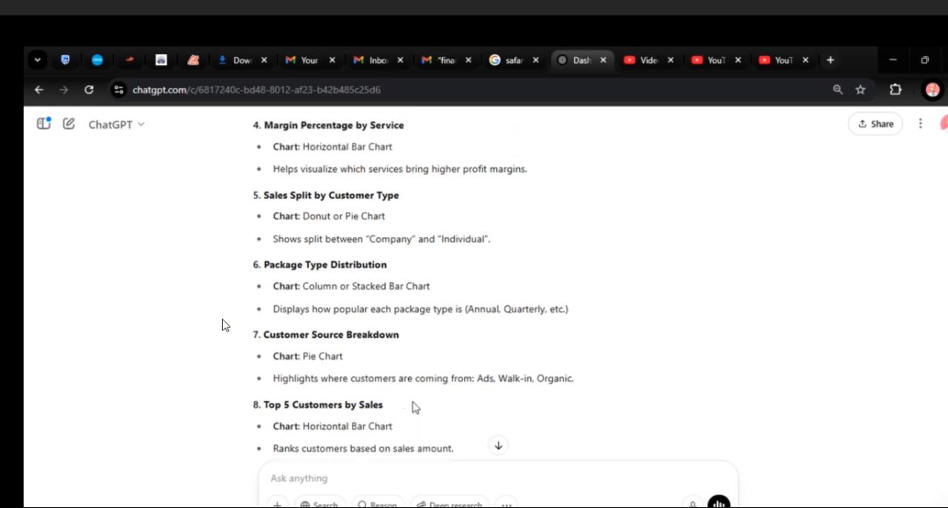
scroll(414, 408, down, 3)
scroll(413, 408, down, 5)
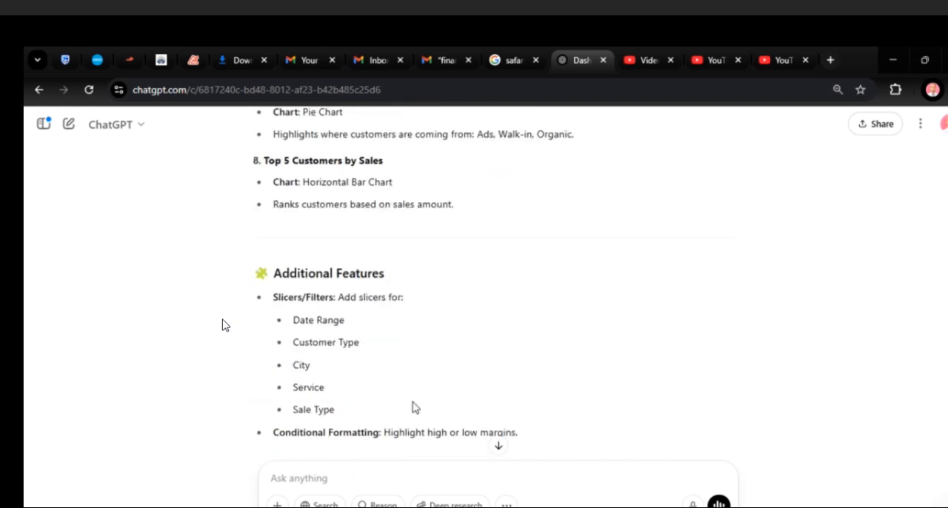
scroll(415, 407, up, 6)
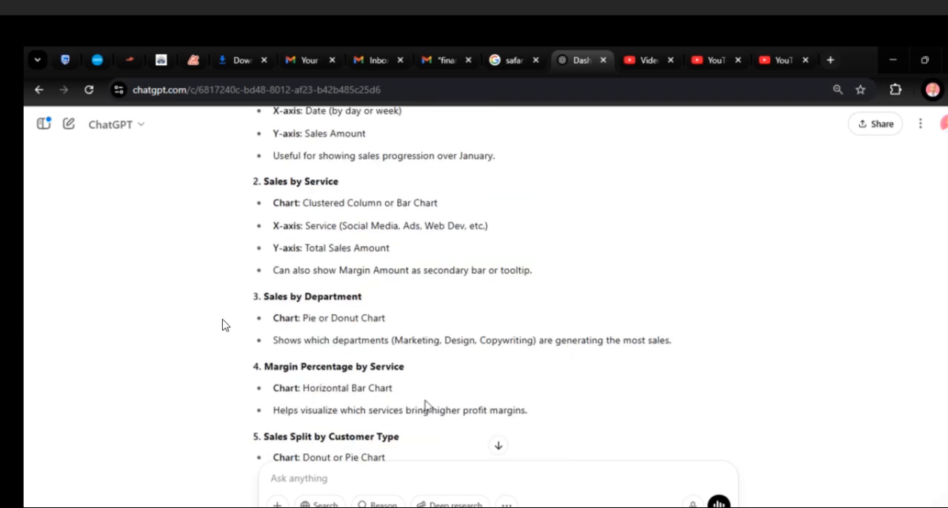
- Switch to Excel and draw a rounded rectangle about 4.3 cm wide and 2.2 cm high over B2:D5 on the blank Dashboard sheet
key(alt+Tab)
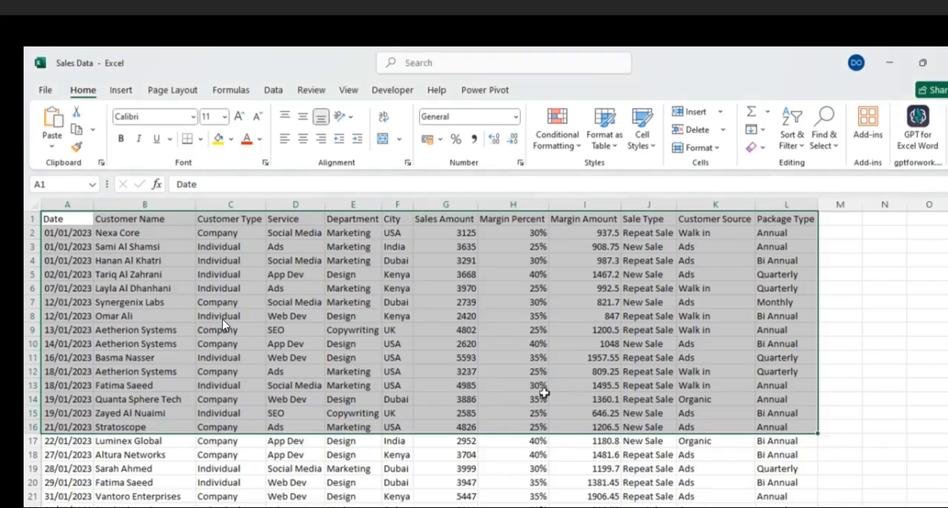
key(ctrl+Page_Down)
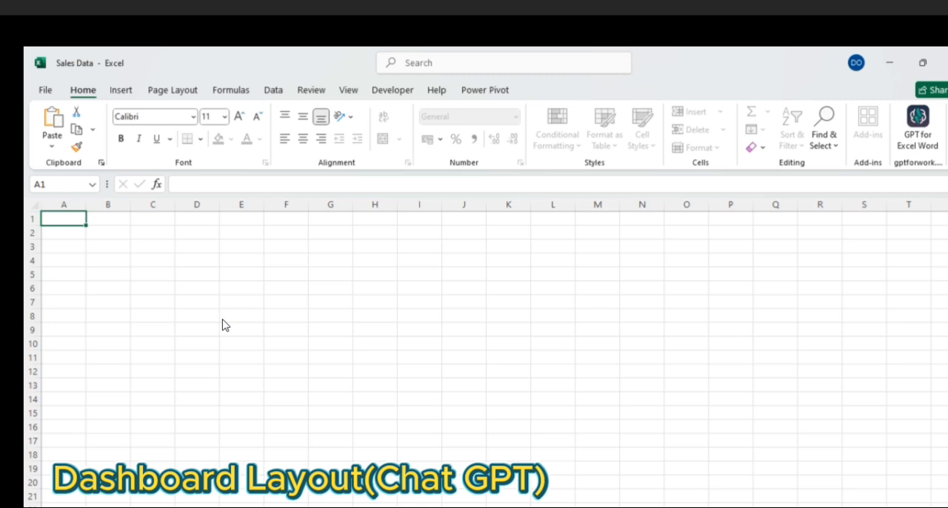
click(197, 428)
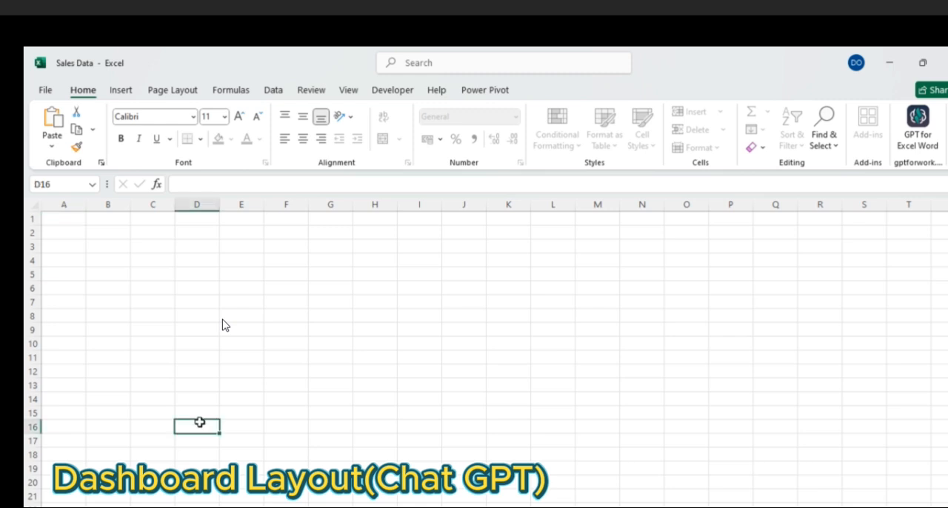
click(120, 90)
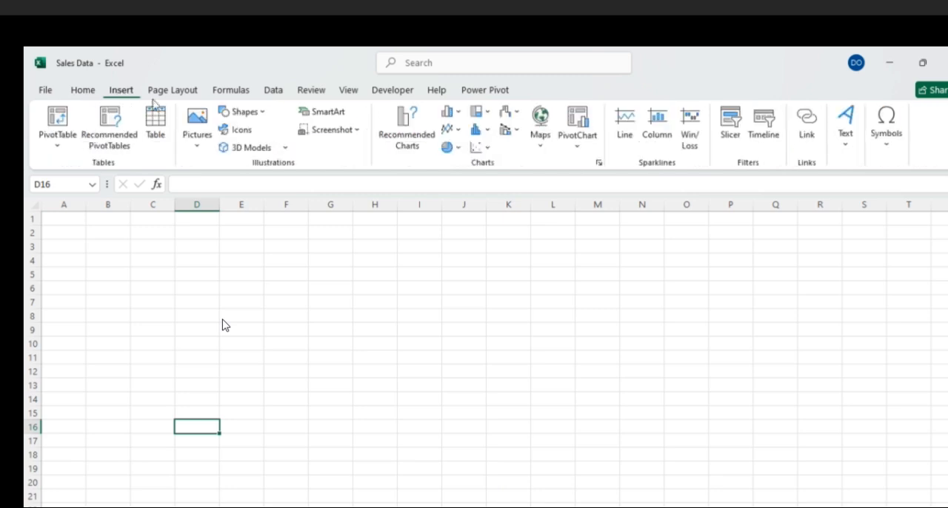
click(243, 111)
click(308, 149)
mouse_move(89, 227)
mouse_down()
mouse_move(193, 269)
mouse_move(202, 282)
mouse_up()
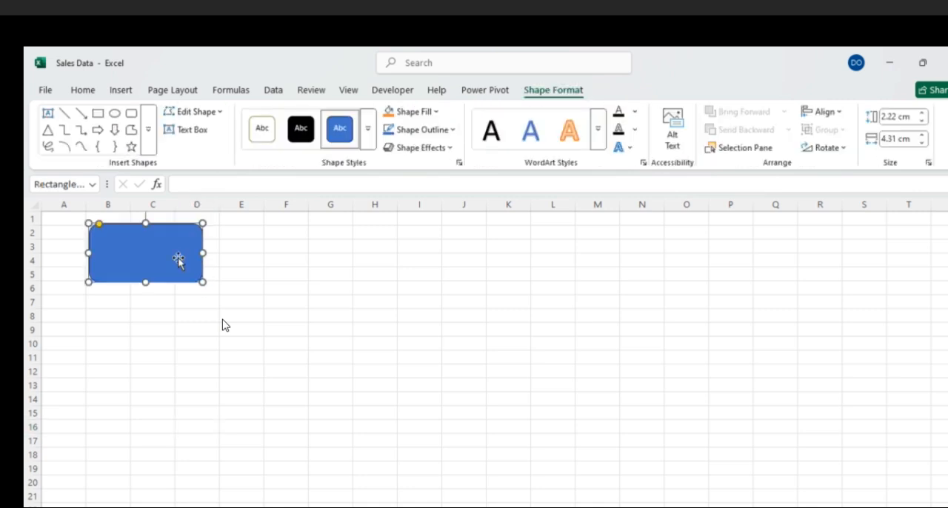
click(237, 232)
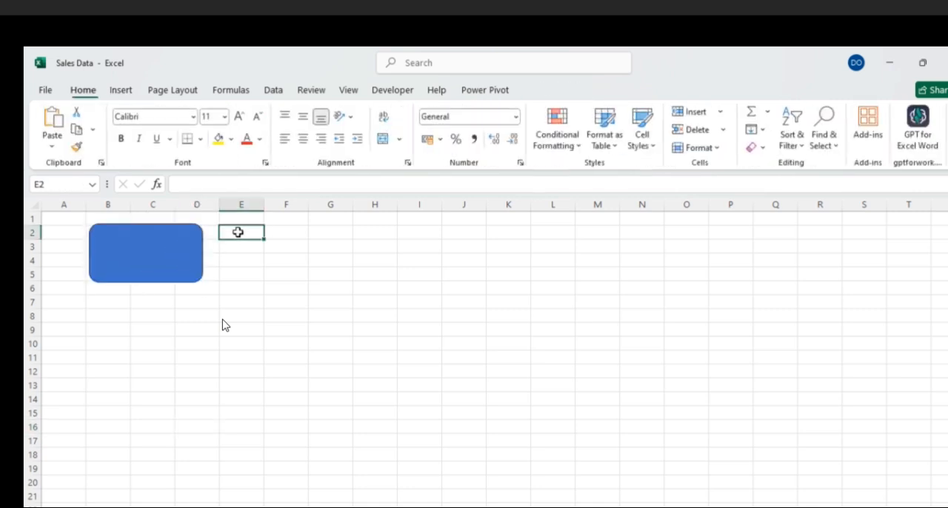
- Copy the rounded rectangle to E2, H2 and K2 to form a row of four cards, and widen the last one
click(197, 245)
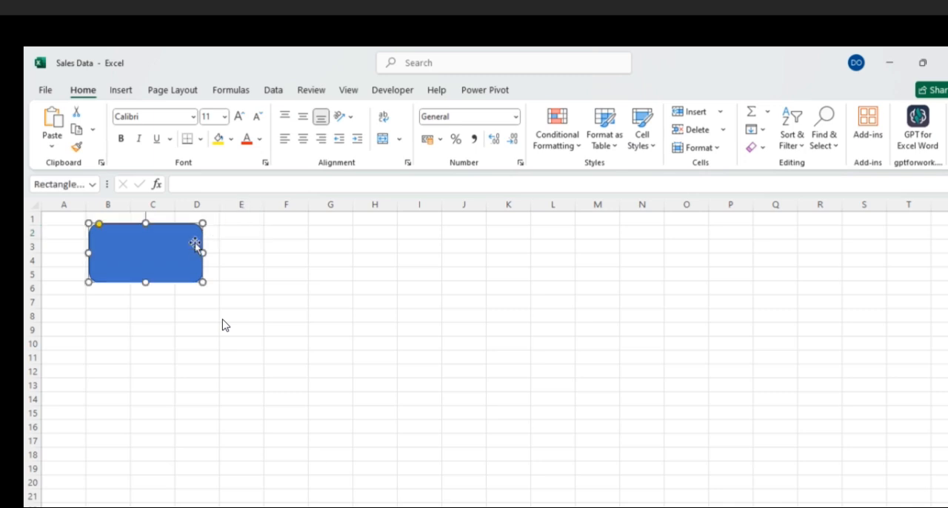
click(230, 240)
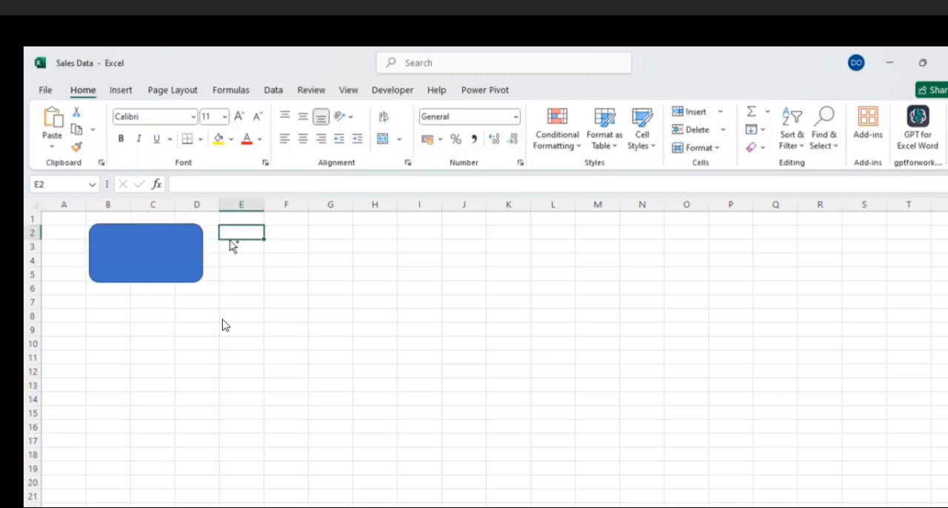
key(ctrl+v)
click(355, 233)
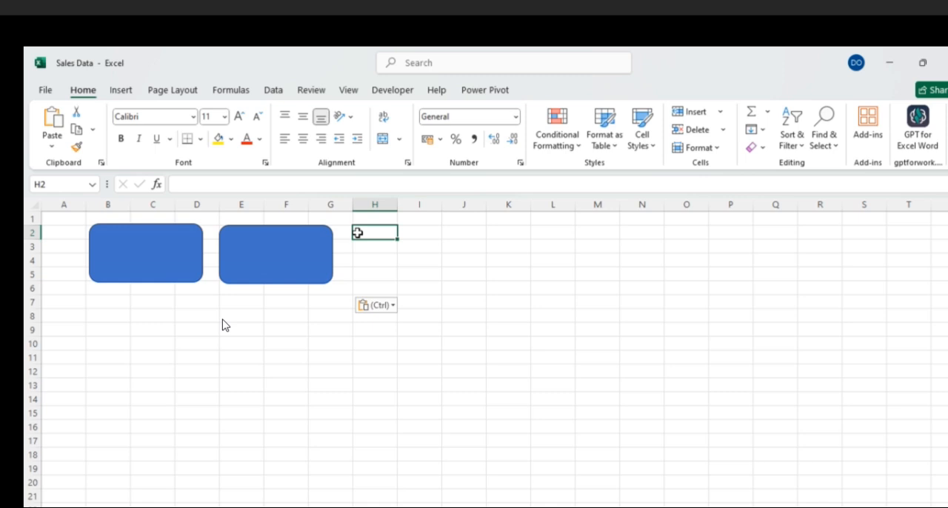
key(ctrl+v)
click(491, 237)
key(ctrl+v)
drag(599, 254, 645, 254)
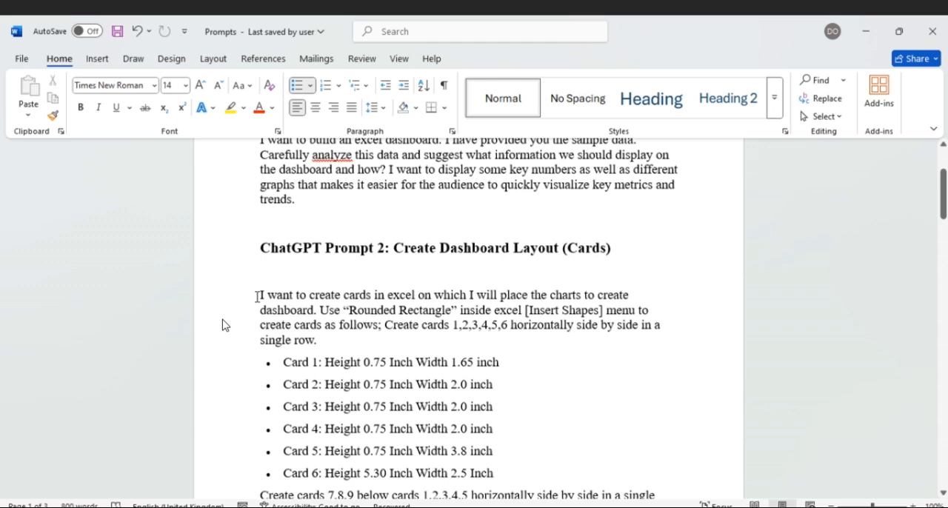
- Copy the dashboard card layout prompt that requests VBA code from the Word document Prompts and send it in the ChatGPT conversation
drag(260, 294, 417, 294)
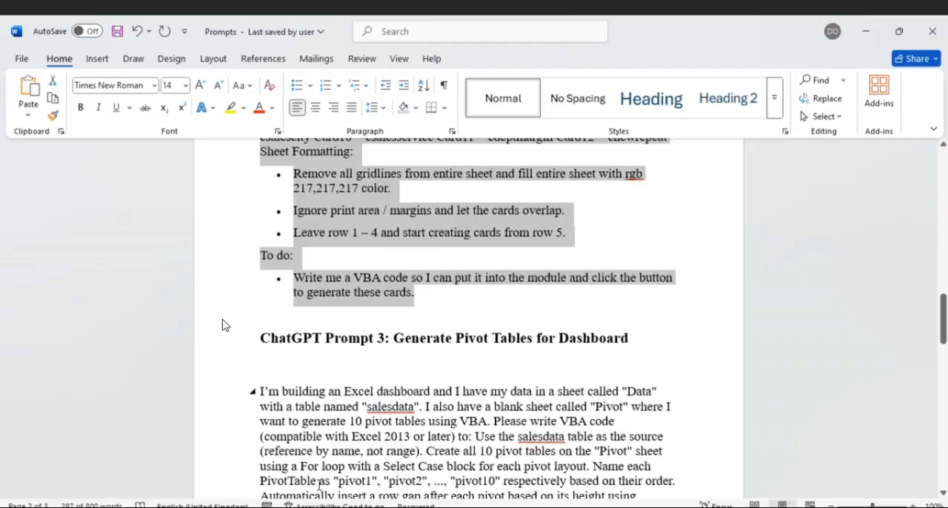
key(alt+Tab)
scroll(384, 347, down, 5)
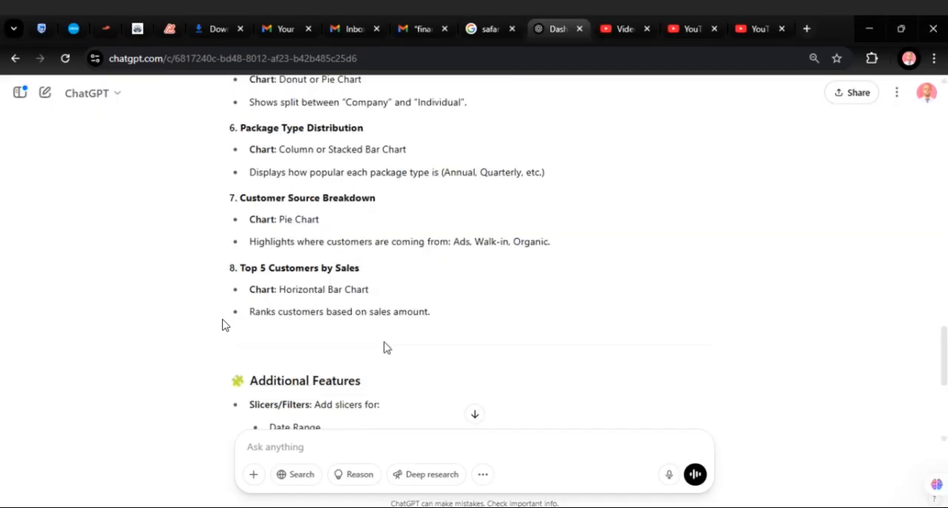
click(293, 446)
key(ctrl+v)
click(695, 474)
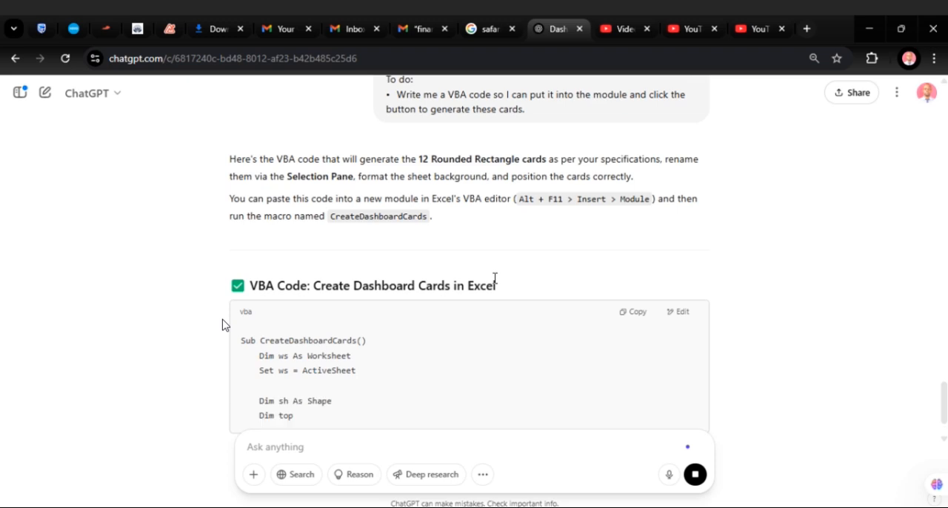
- Read through the generated CreateDashboardCards code, from the sheet formatting and card specifications to the card creation loop
scroll(495, 280, down, 2)
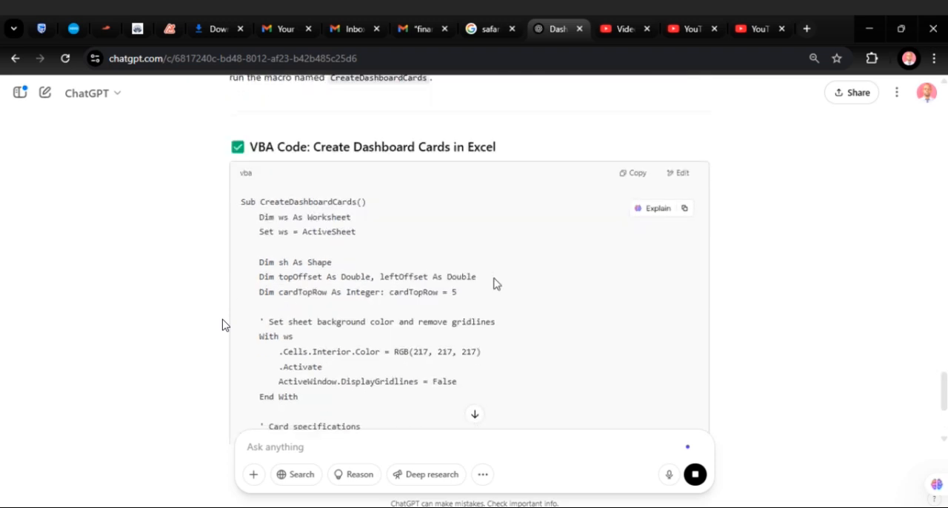
scroll(494, 285, down, 2)
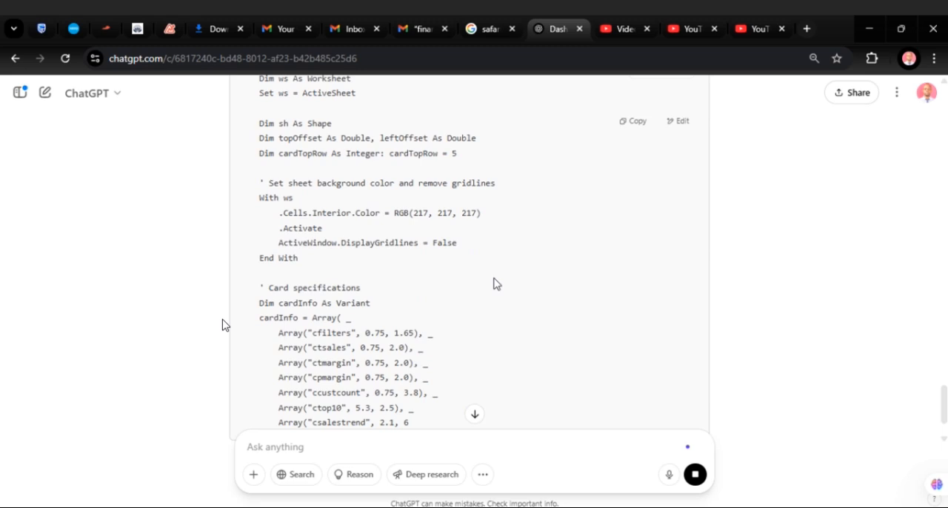
scroll(496, 284, down, 5)
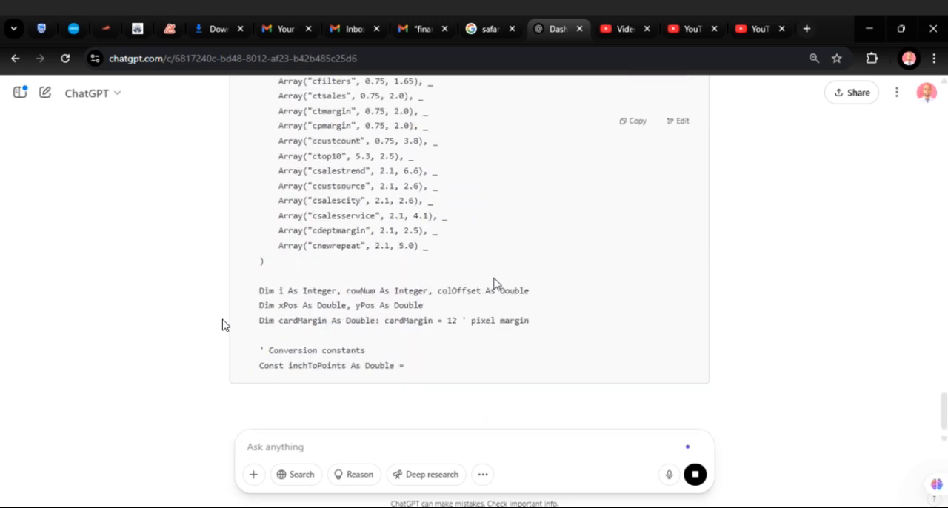
scroll(496, 284, down, 1)
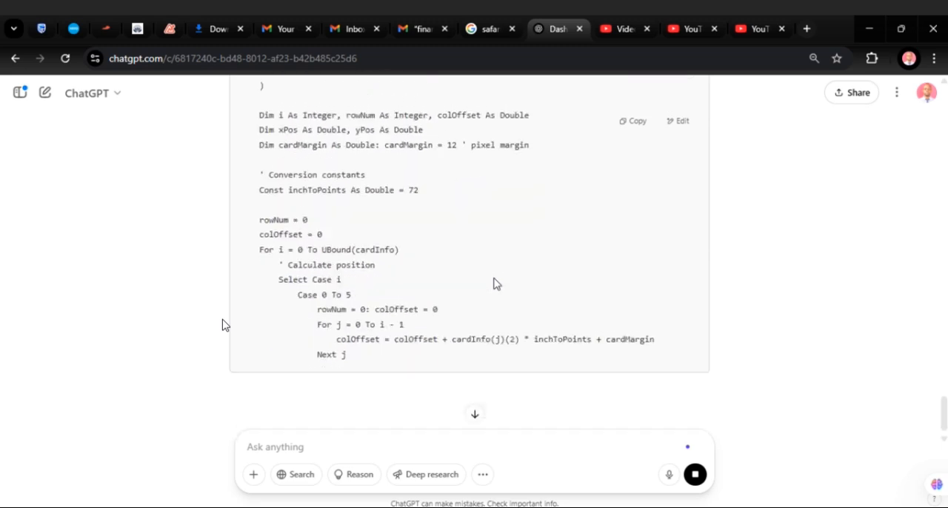
scroll(496, 283, down, 2)
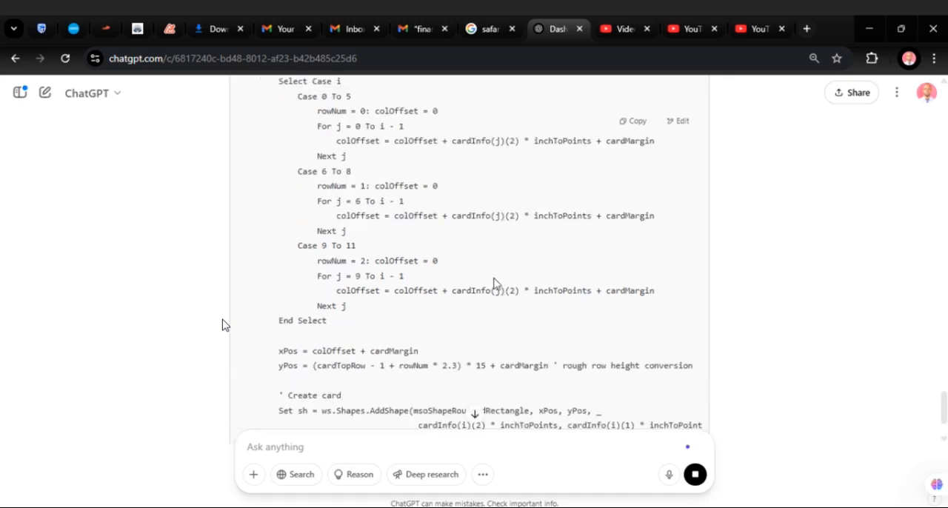
scroll(494, 284, down, 2)
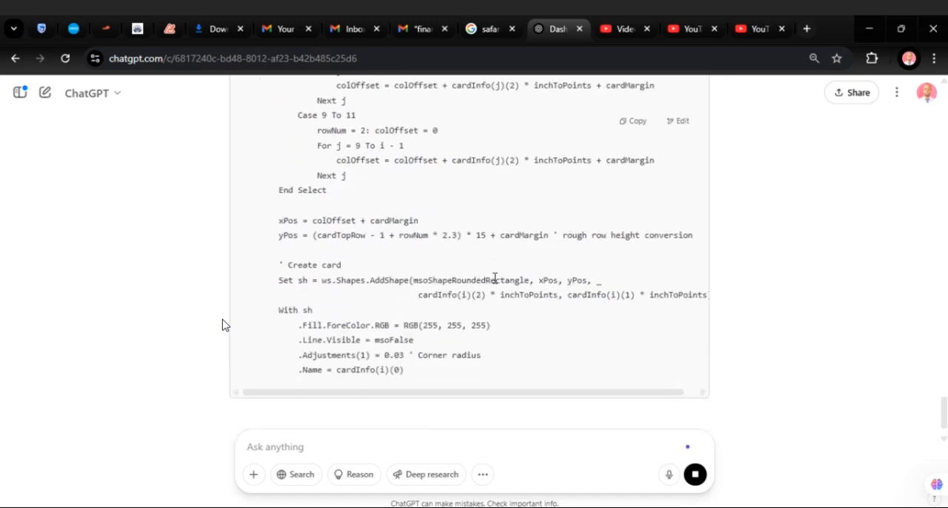
scroll(494, 284, down, 1)
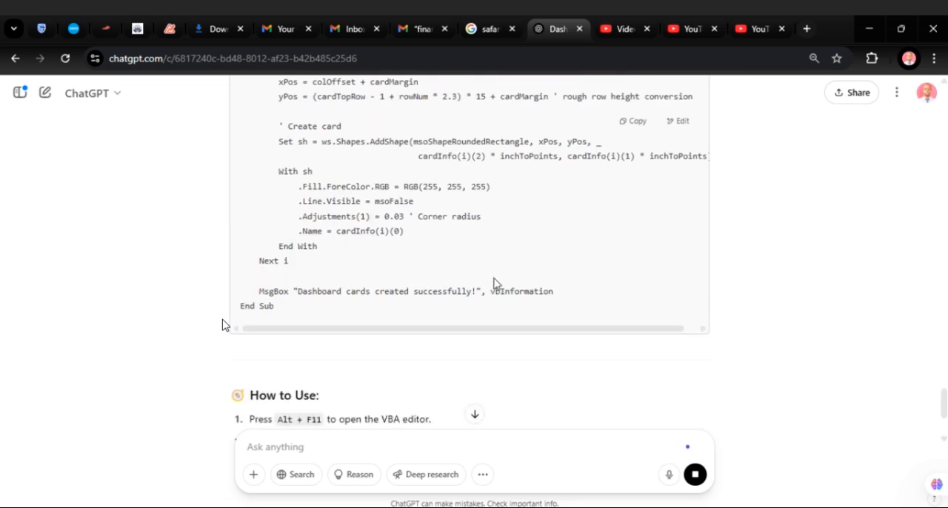
- Copy the CreateDashboardCards code from ChatGPT and paste it into a new module in the Sales Data workbook's VBA editor
scroll(496, 284, up, 8)
scroll(497, 284, up, 3)
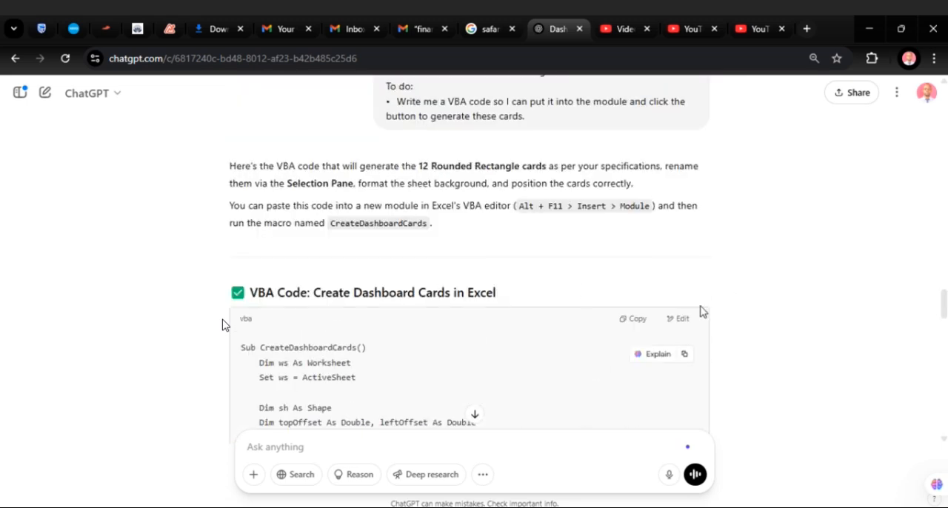
click(641, 322)
key(alt+Tab)
key(alt+F11)
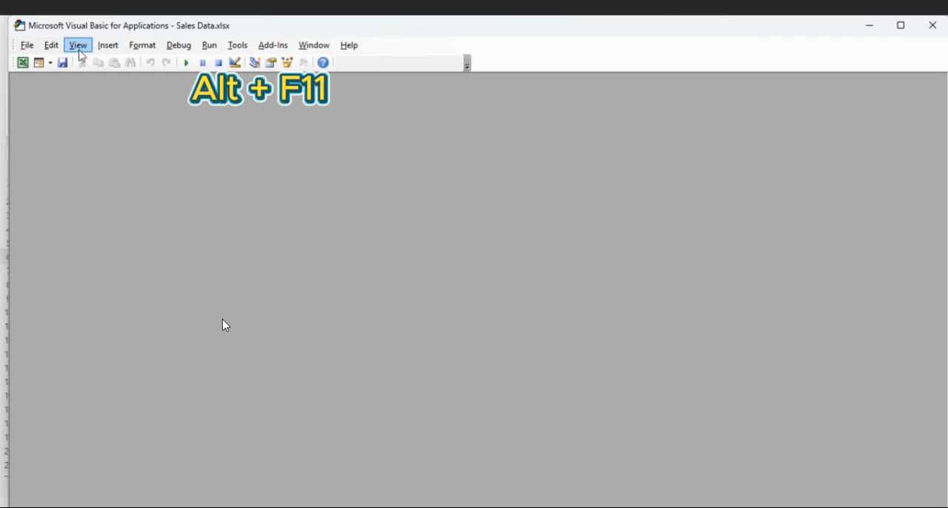
click(116, 51)
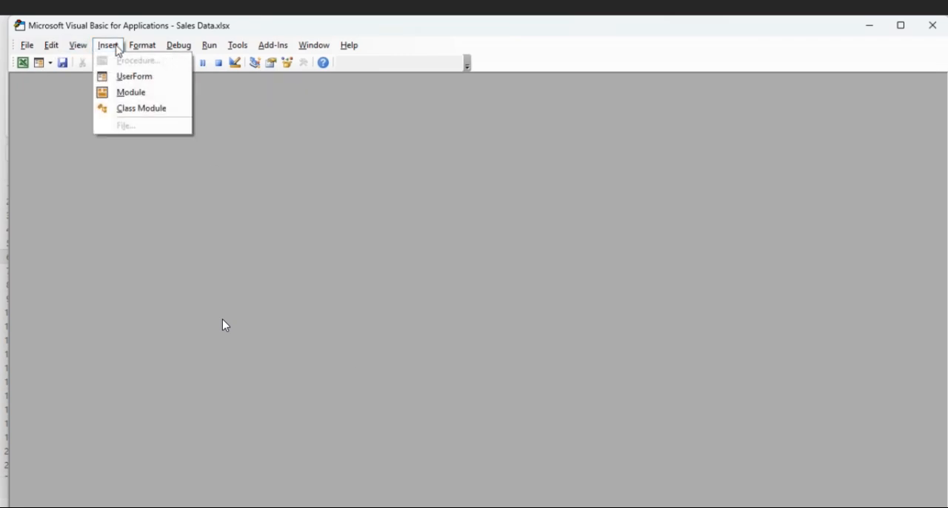
click(123, 91)
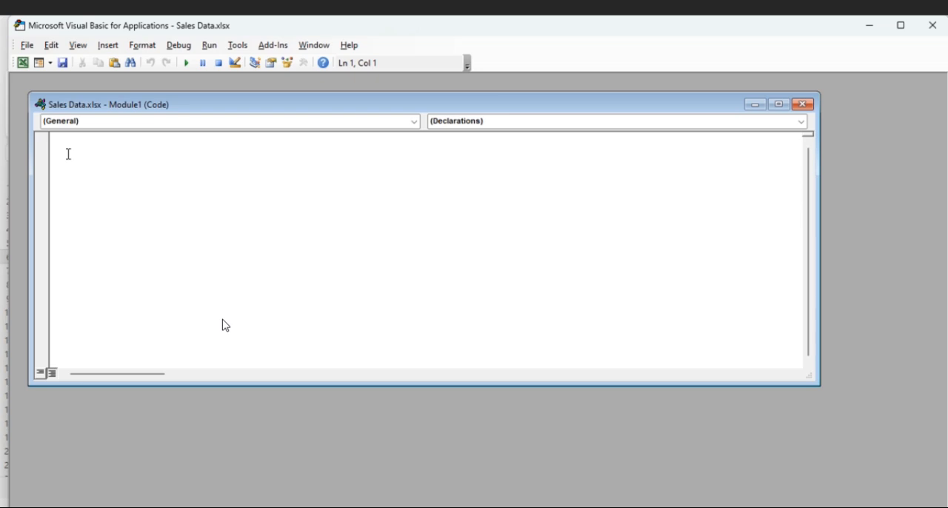
key(ctrl+v)
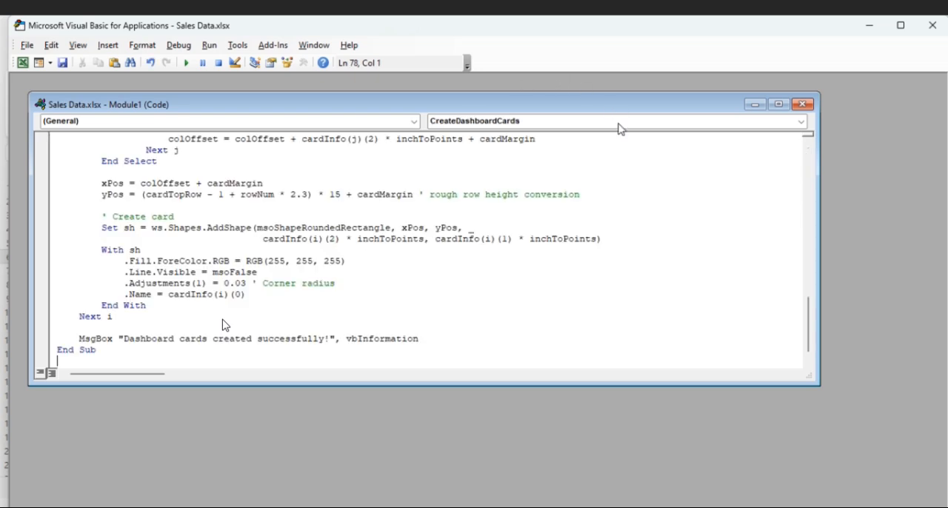
- Save the Sales Data workbook as an Excel Macro-Enabled Workbook
click(62, 62)
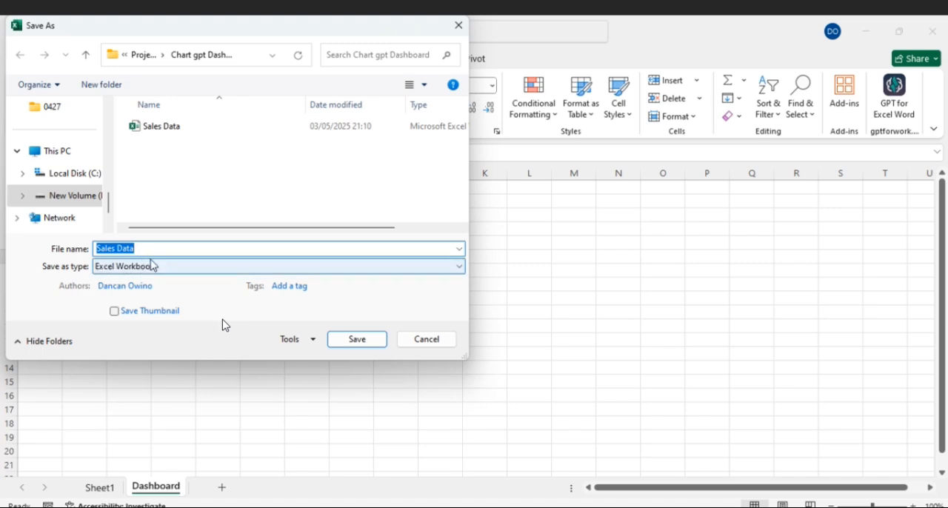
click(455, 268)
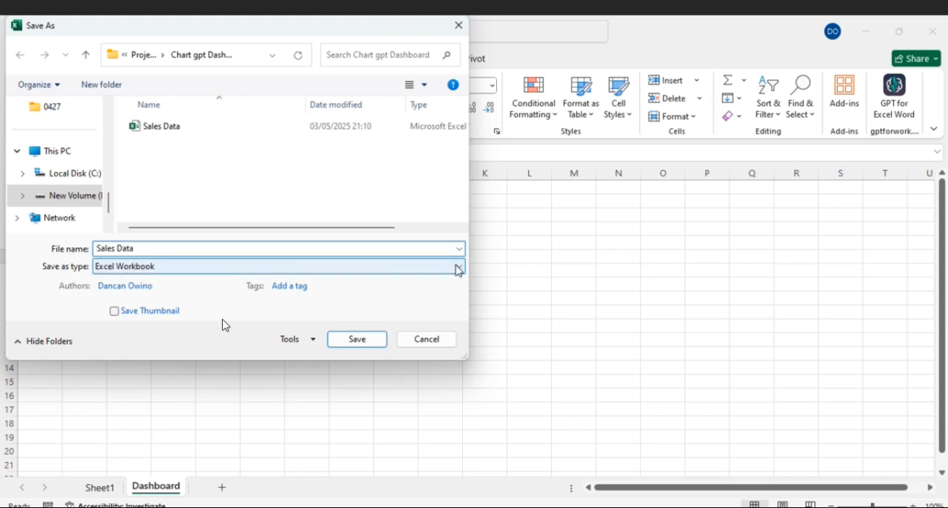
click(175, 32)
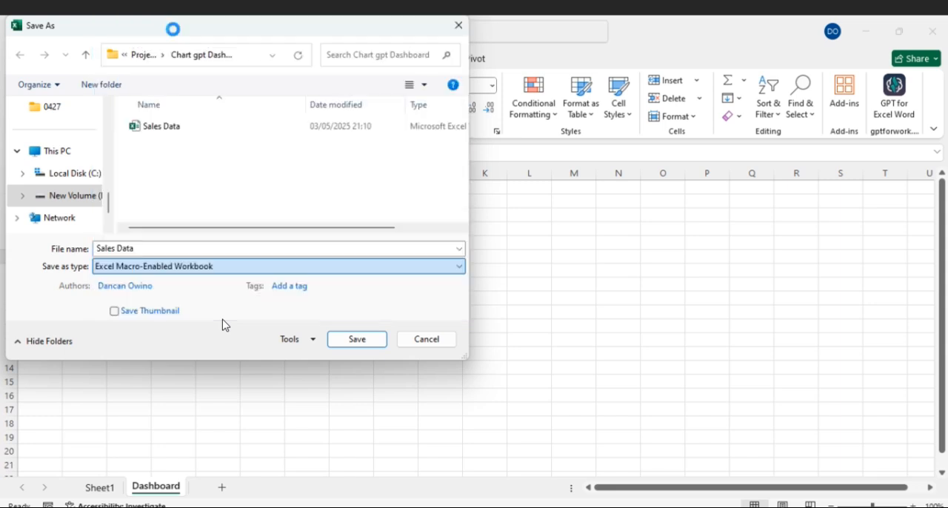
click(355, 341)
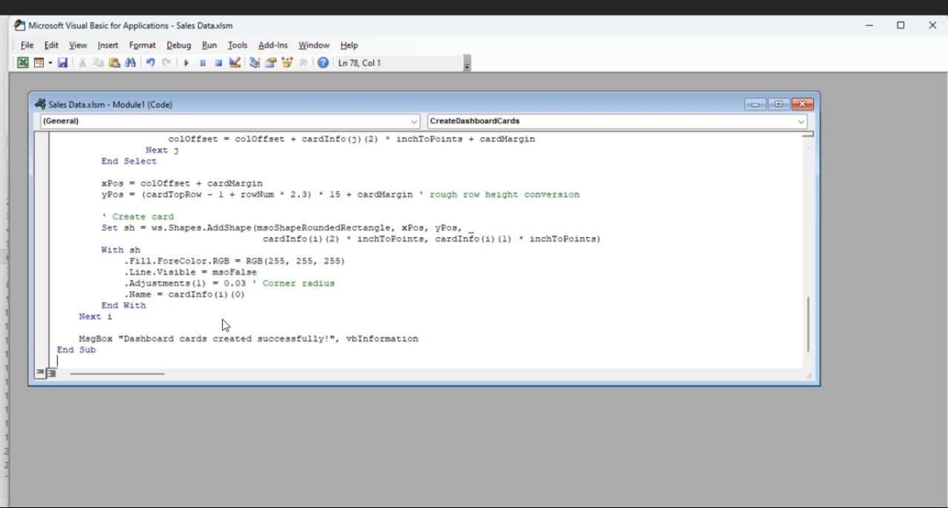
- Insert a form control button across H1:K2 on the Dashboard sheet and assign it the CreateDashboardCards macro
mouse_move(647, 507)
click(582, 419)
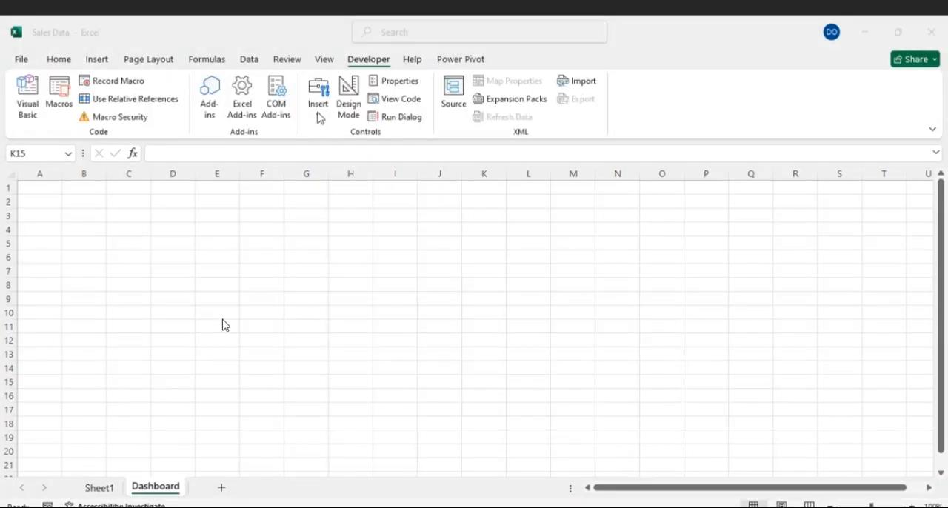
click(318, 114)
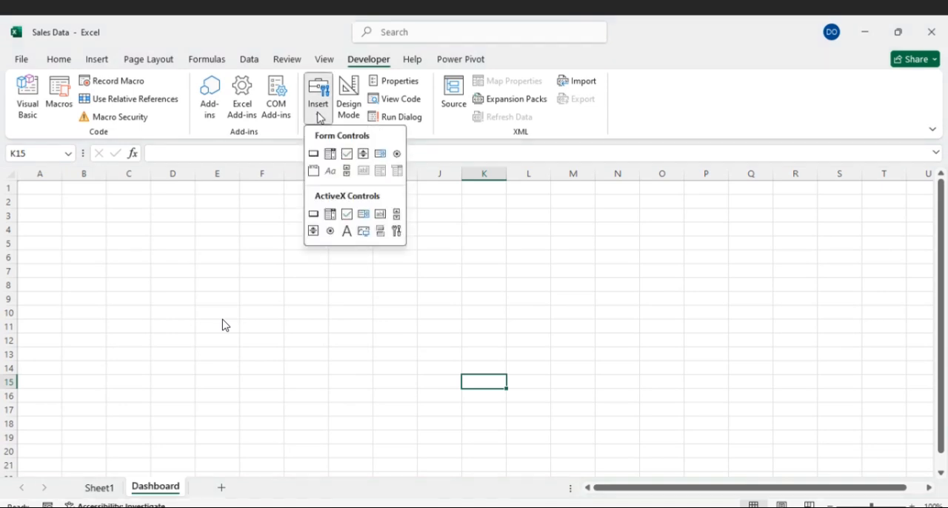
click(313, 153)
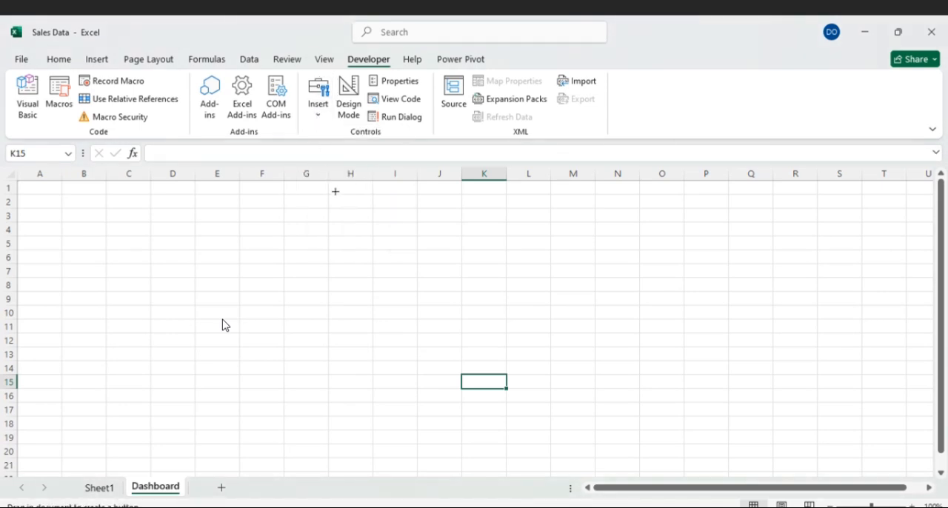
mouse_move(328, 183)
mouse_down()
mouse_move(391, 203)
mouse_move(488, 204)
mouse_up()
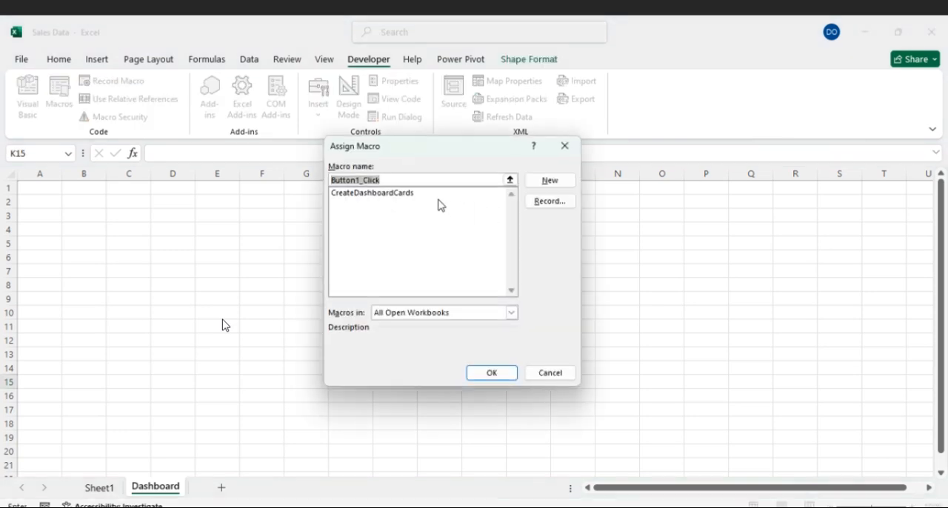
click(407, 194)
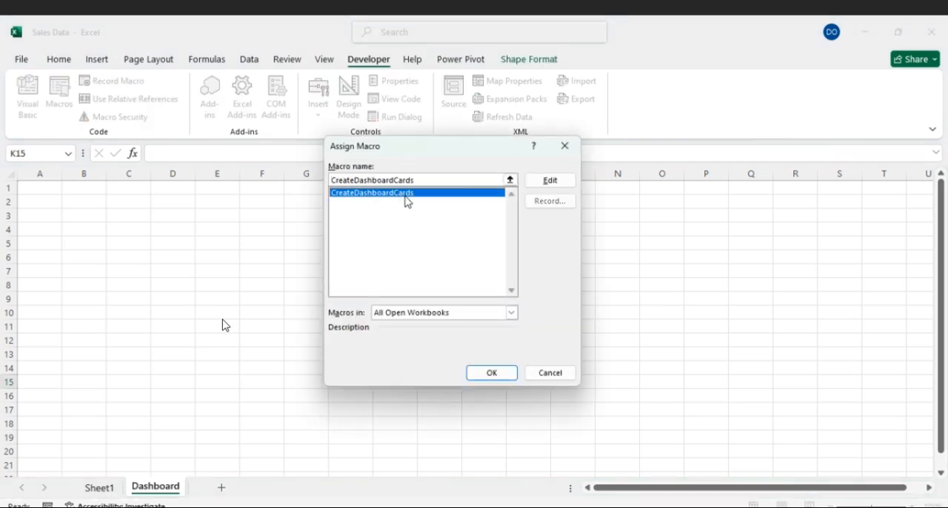
click(493, 373)
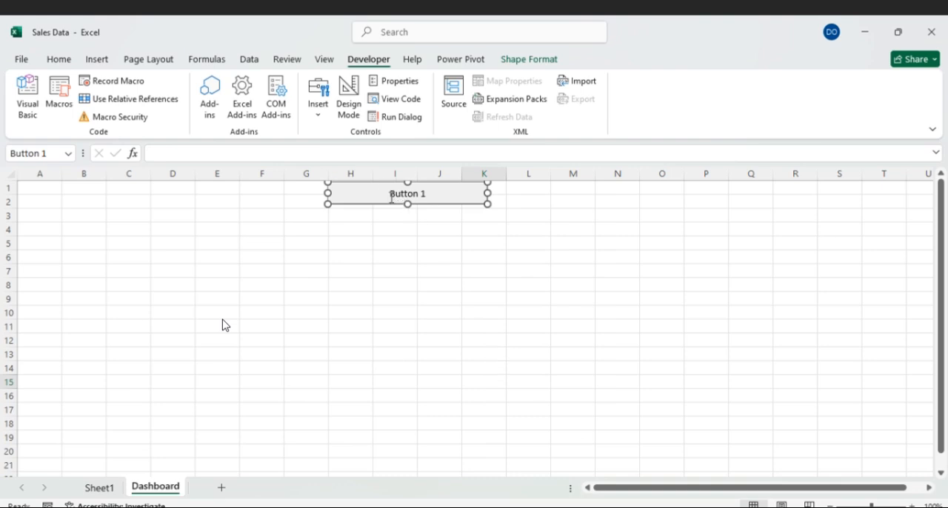
- Change the button's caption to "Create Dashboard Cards"
click(392, 197)
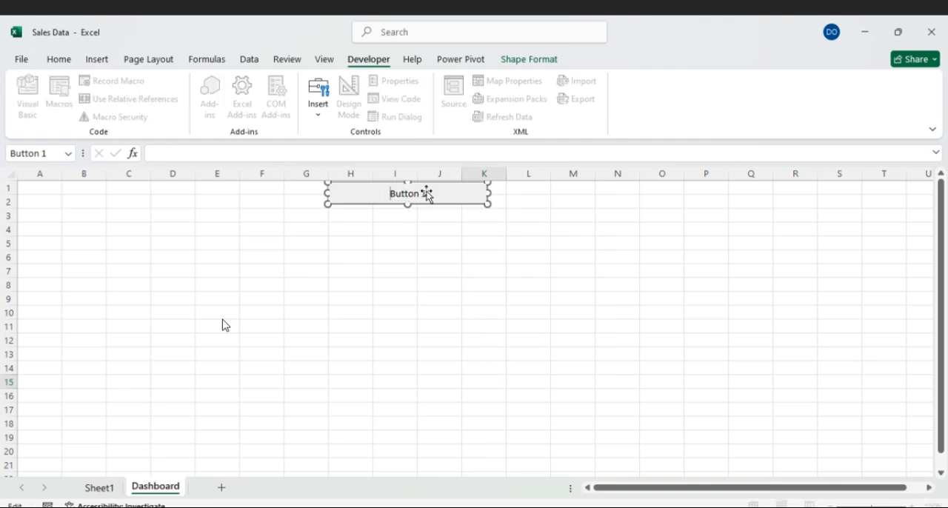
key(ctrl+a)
key(BackSpace)
text(Create t)
text(ashboard)
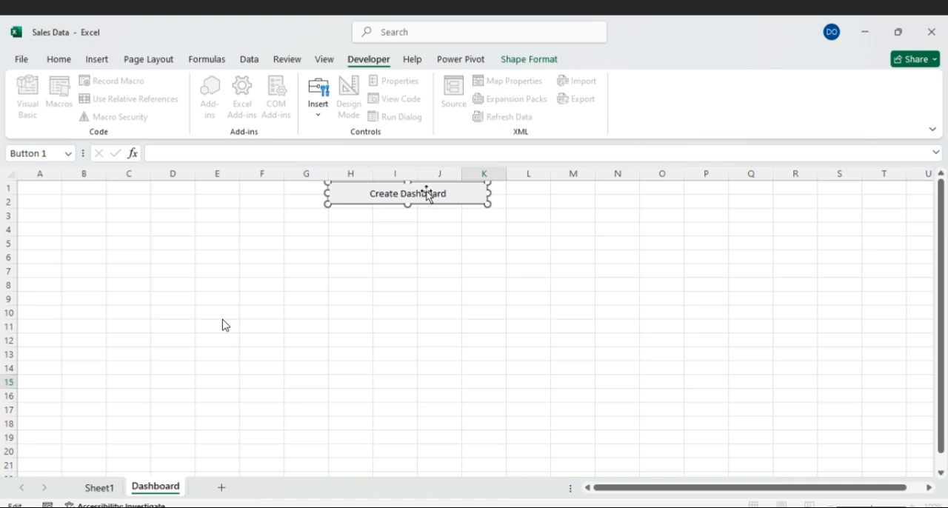
text( G)
key(BackSpace)
text(d)
key(BackSpace)
key(BackSpace)
key(BackSpace)
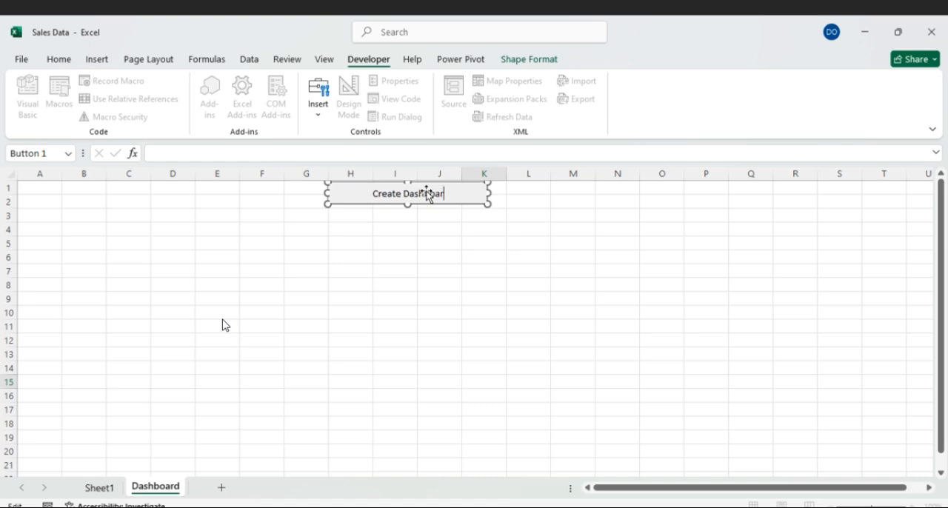
text(d Cards)
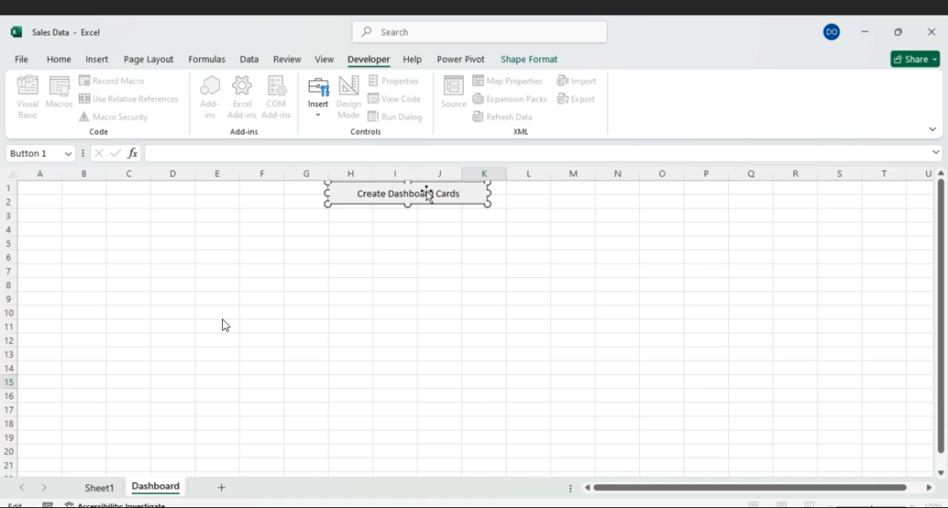
click(566, 216)
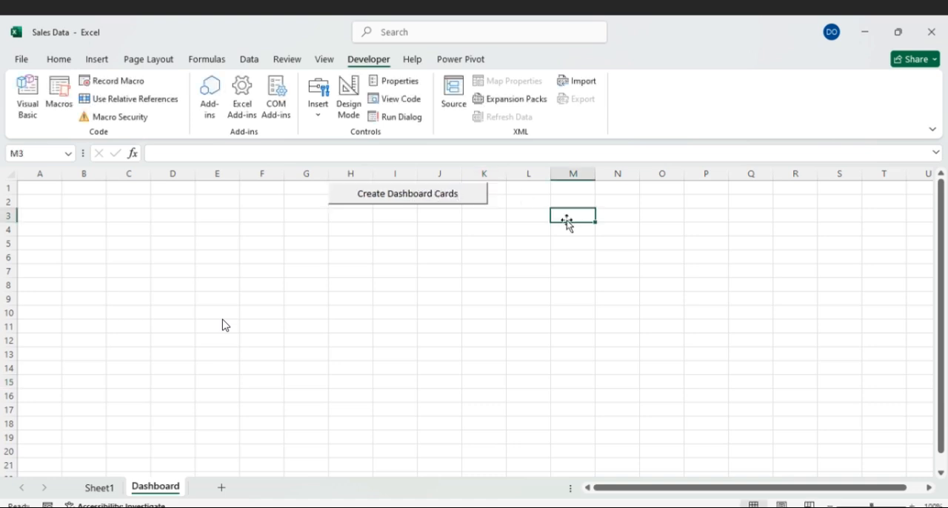
- Run the macro from the Create Dashboard Cards button to generate the card layout on the Dashboard sheet
click(431, 193)
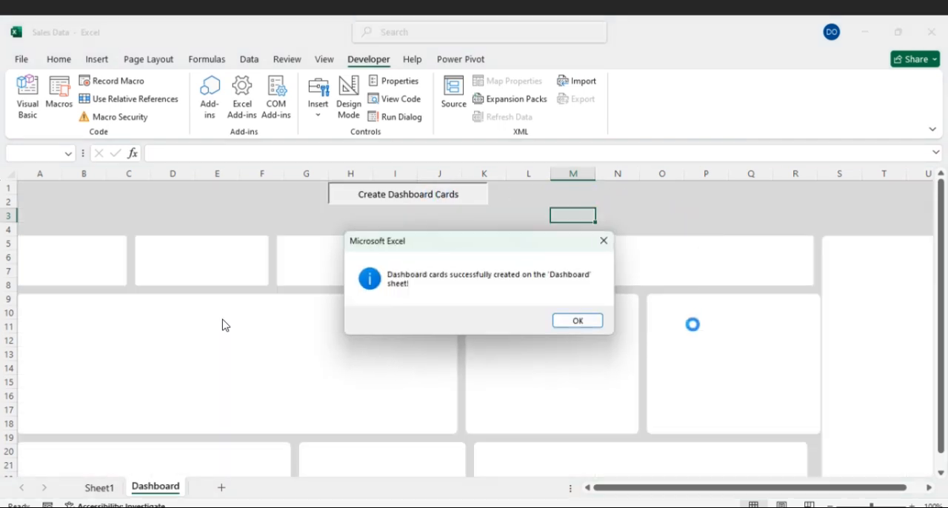
click(578, 321)
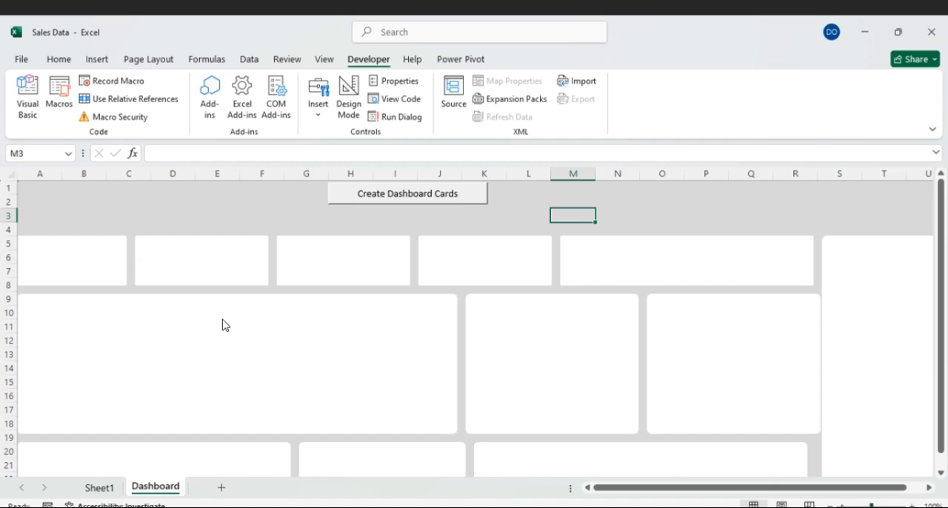
scroll(225, 325, down, 1)
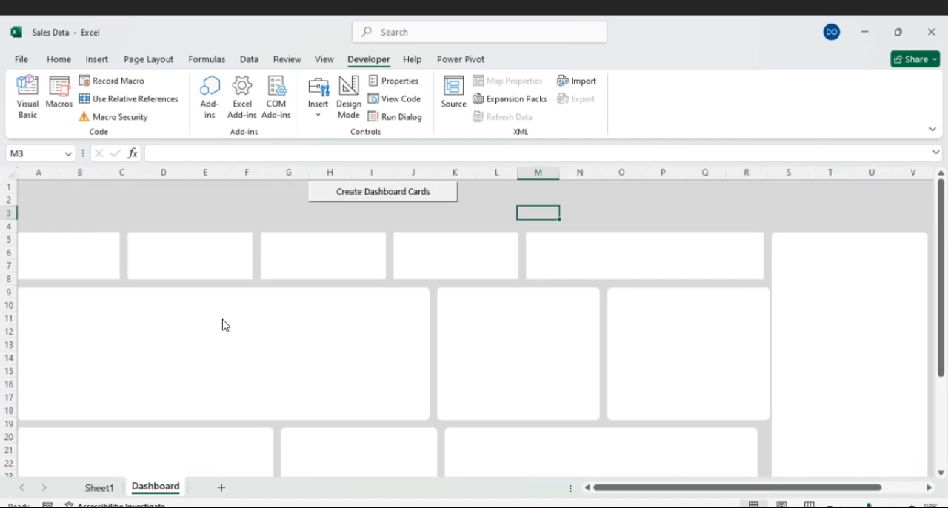
scroll(225, 325, down, 1)
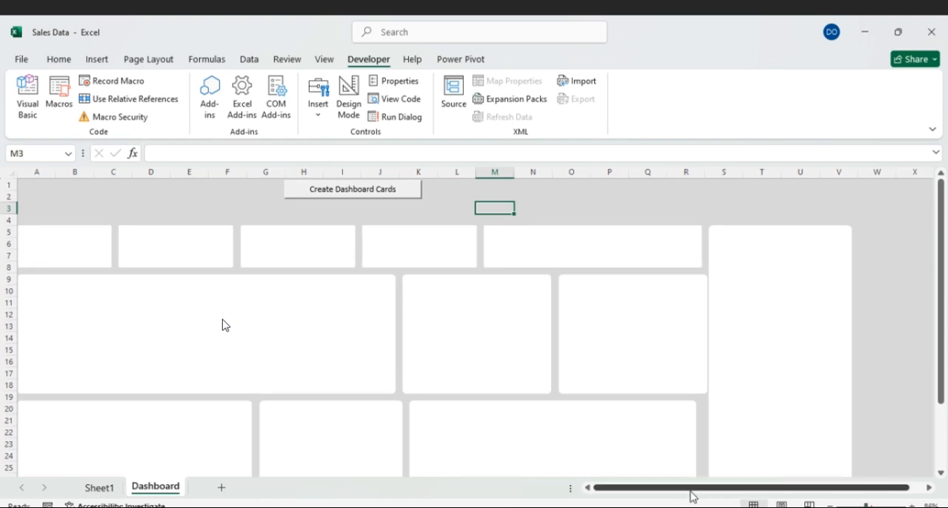
- Even out the card gaps by nudging csalescity left and ctop10 right, and widen cnewrepeat to line up with the cards above
click(653, 350)
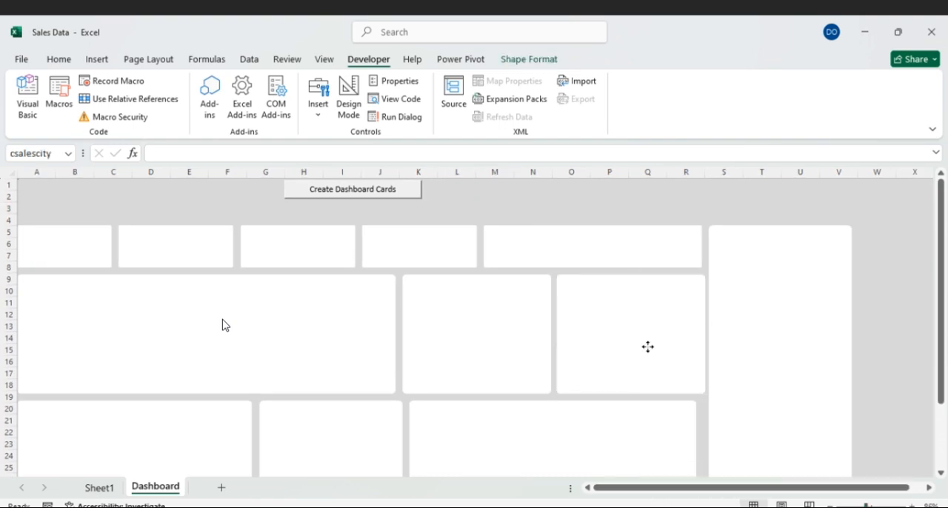
click(770, 304)
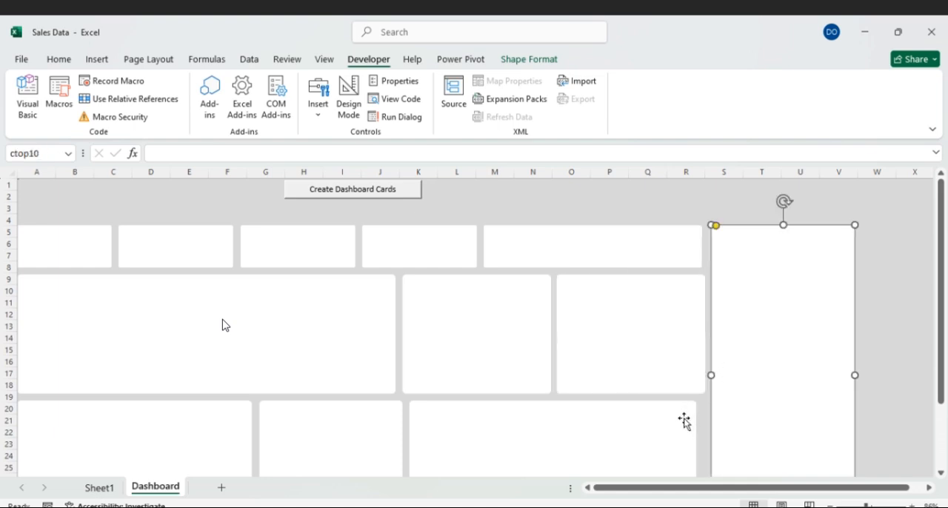
click(694, 444)
drag(696, 458, 703, 458)
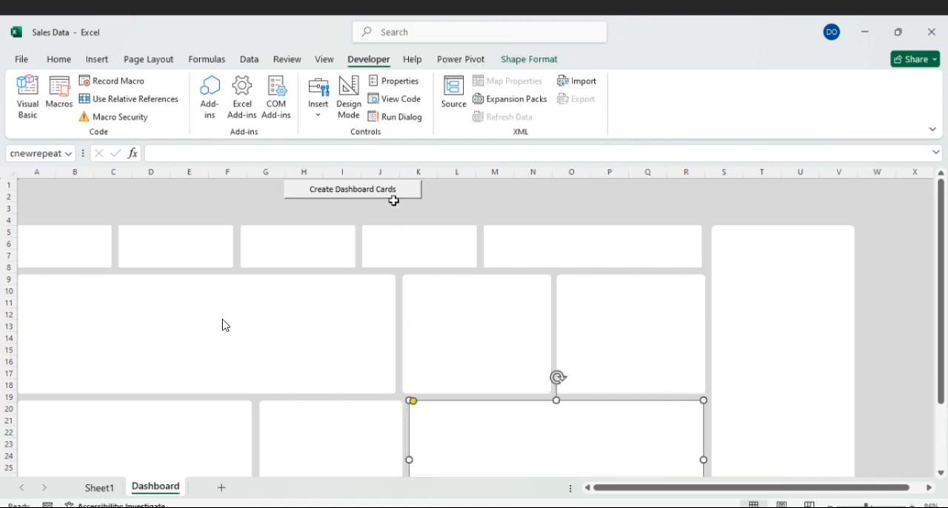
- Move the Create Dashboard Cards button off the header area to column W, beside the tall ctop10 card
click(393, 200)
right_click(394, 200)
right_click(304, 191)
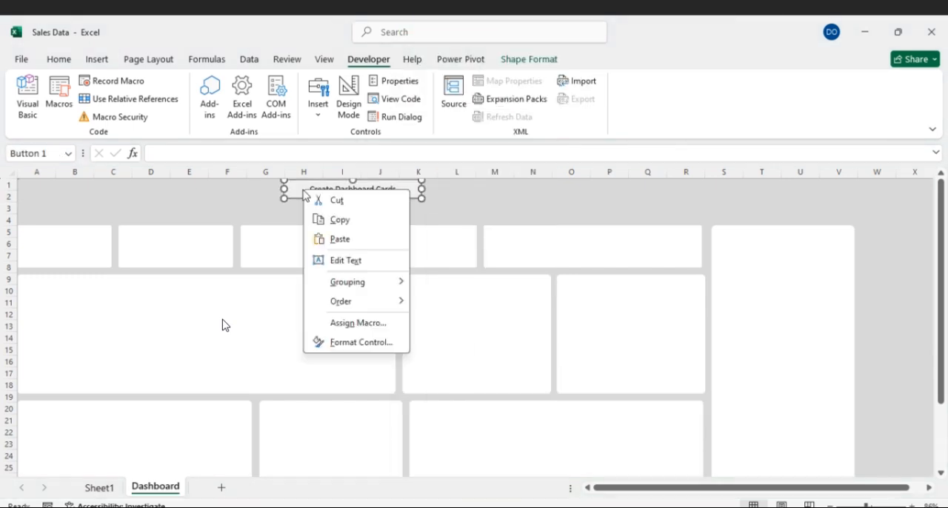
click(293, 198)
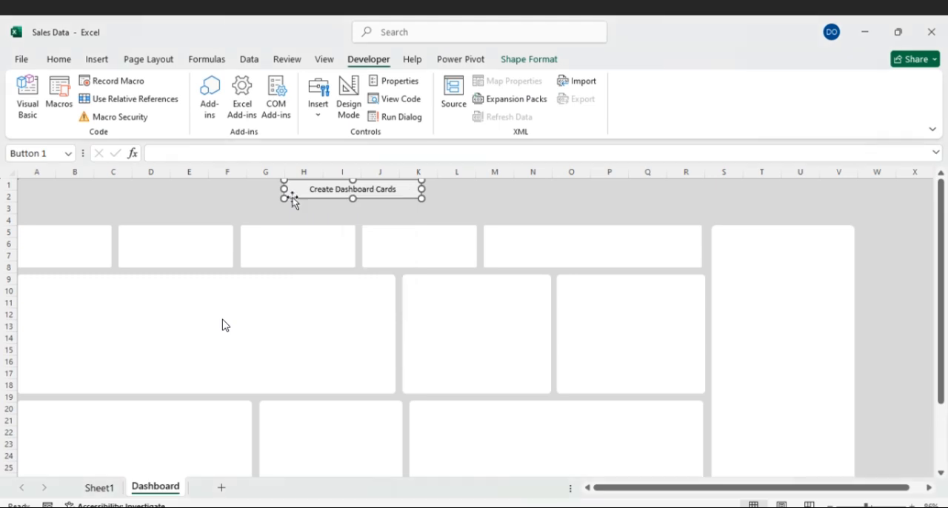
drag(293, 199, 866, 235)
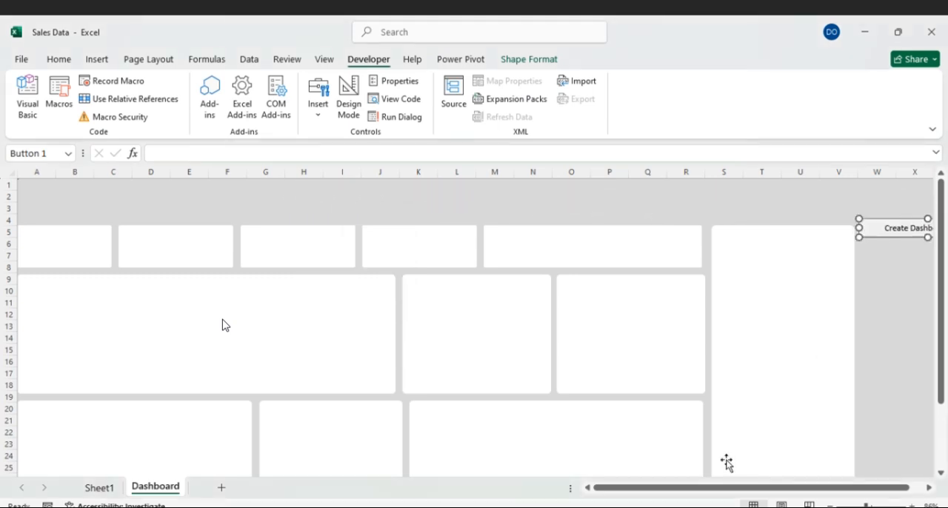
drag(707, 492, 581, 498)
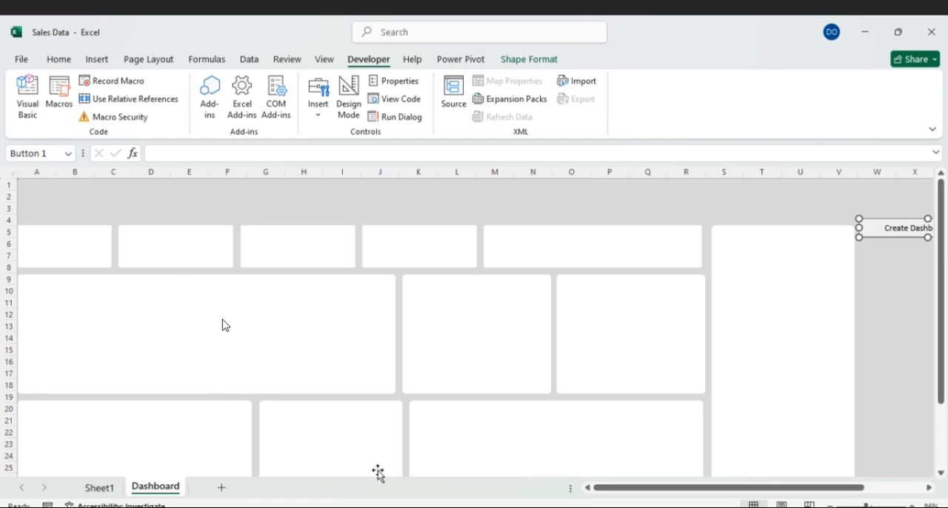
- Insert a new column before column A and narrow it to a slim margin for the cards
click(19, 171)
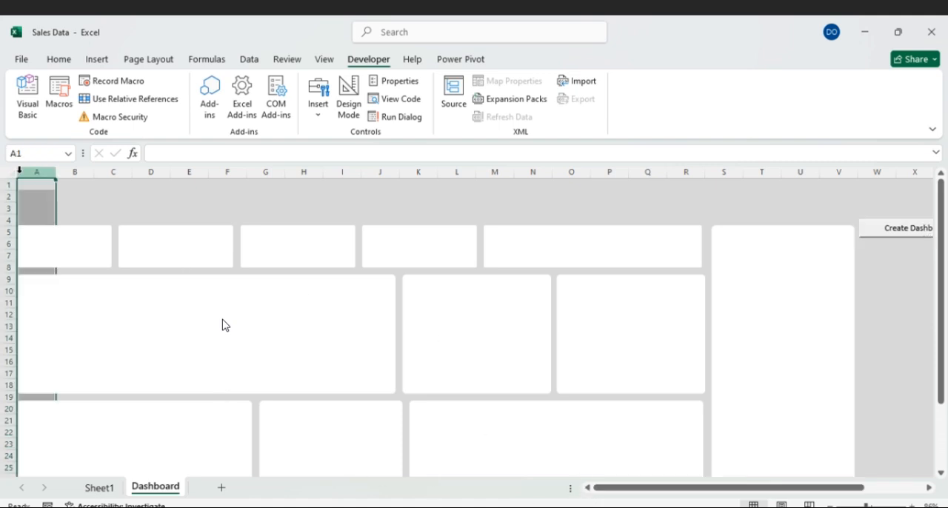
right_click(19, 171)
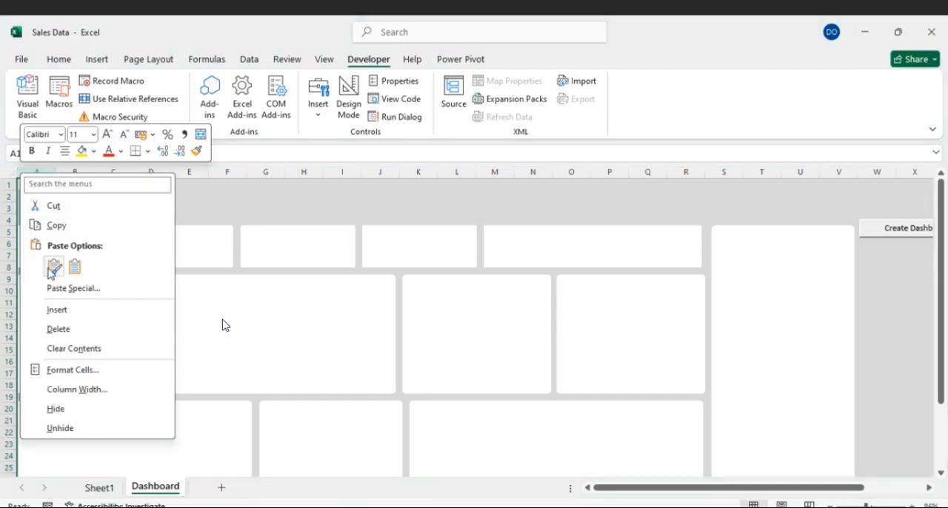
click(55, 309)
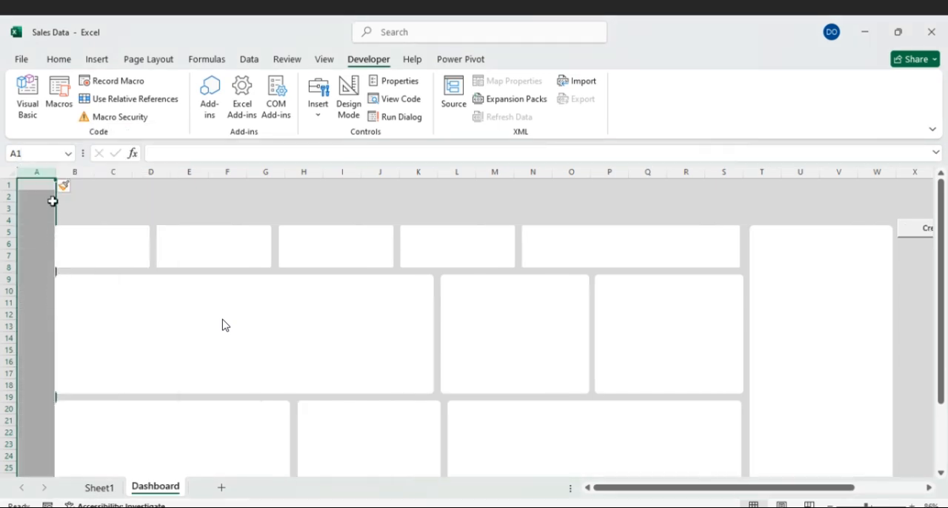
drag(53, 175, 27, 173)
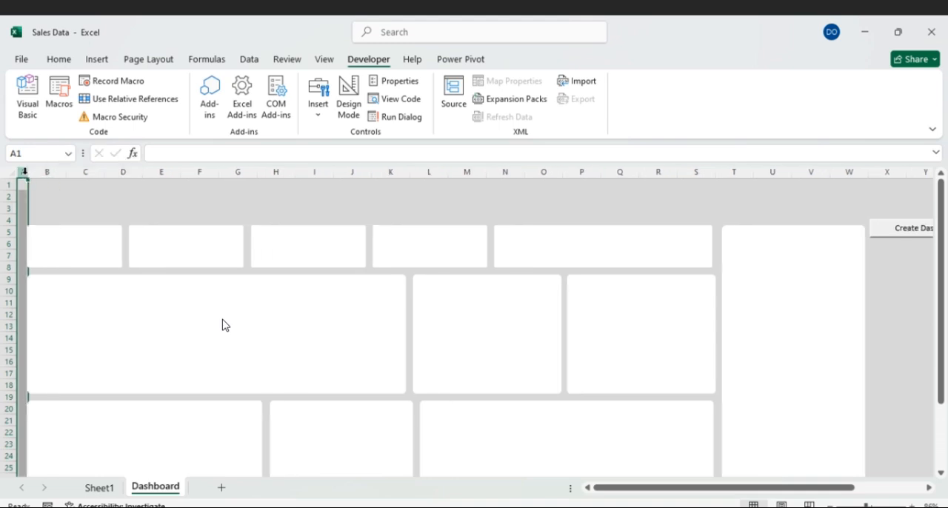
click(85, 208)
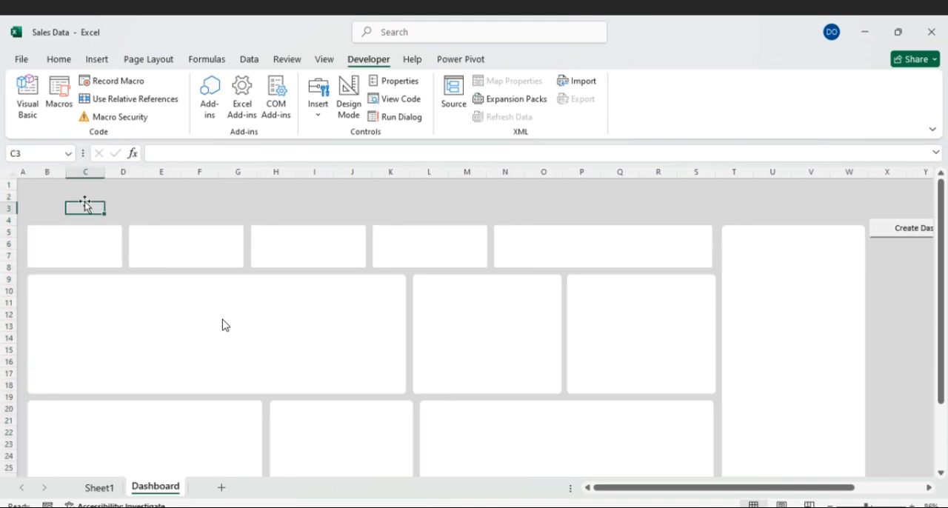
click(25, 172)
right_click(25, 172)
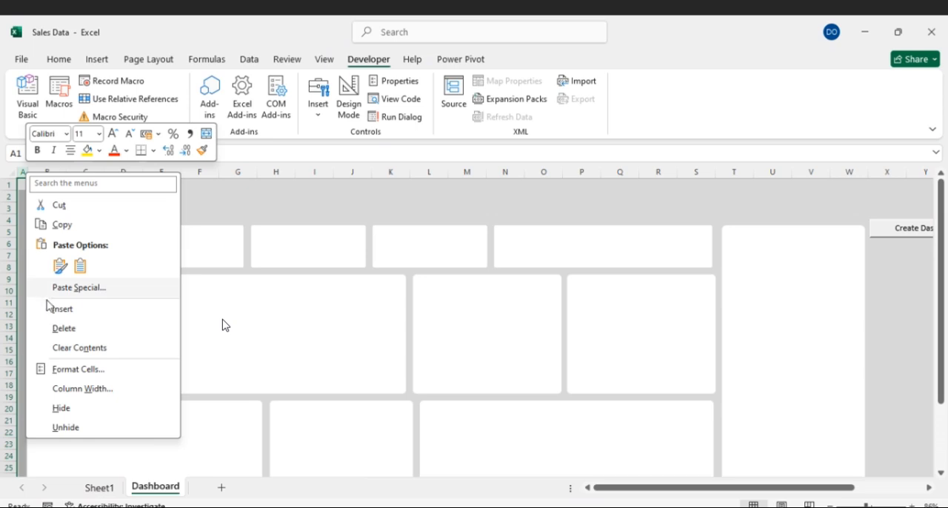
key(Escape)
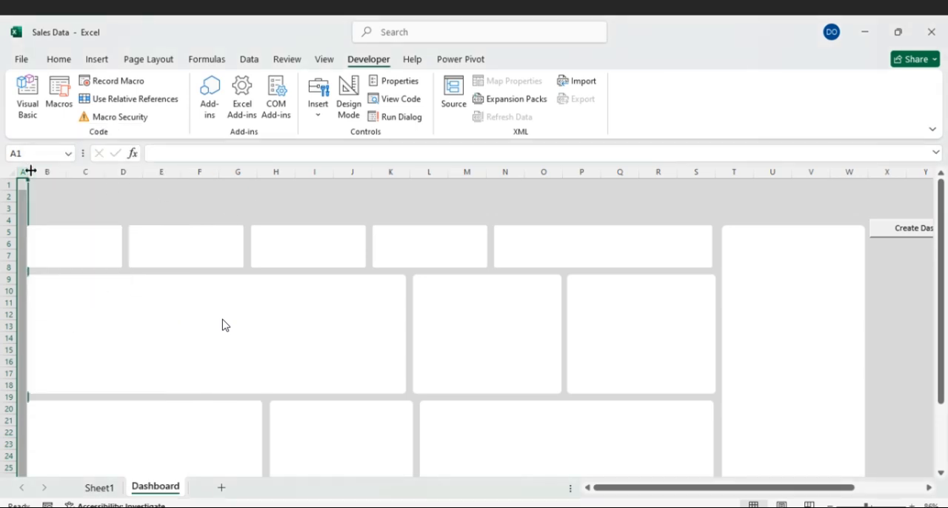
click(127, 200)
click(70, 247)
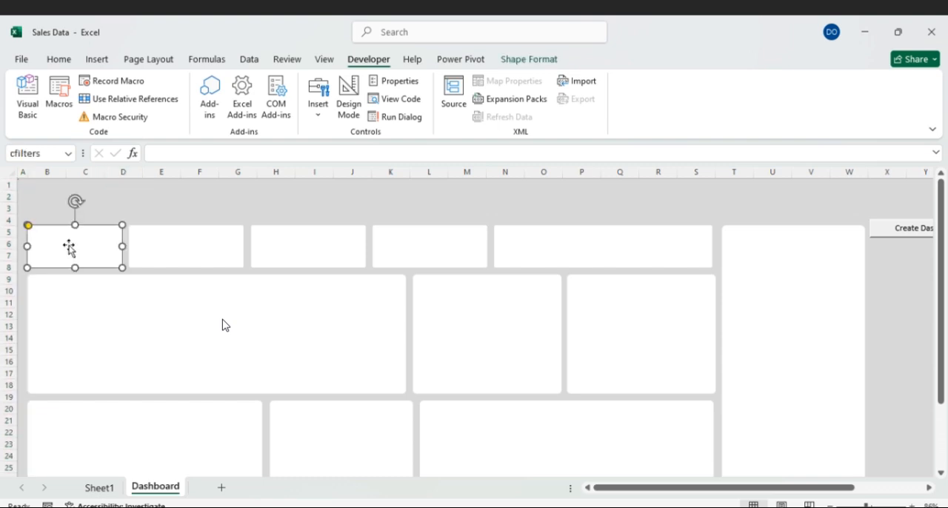
click(43, 190)
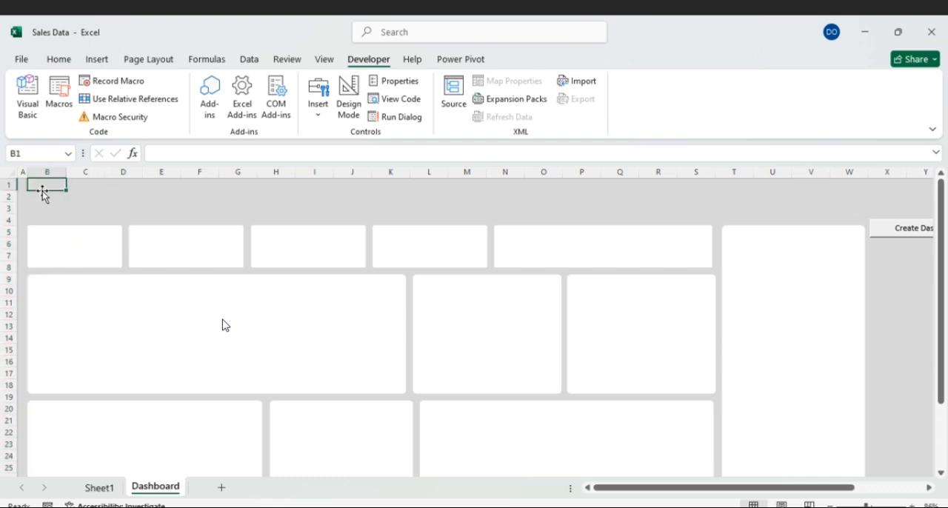
- Paste a copy of the filters card at the sheet's top edge and stretch it across to column W as a header
key(ctrl+v)
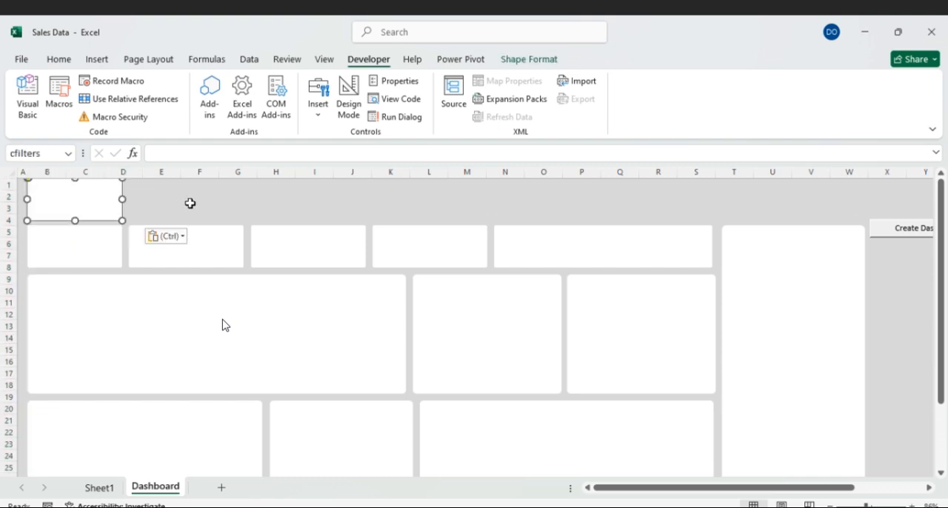
drag(123, 198, 867, 209)
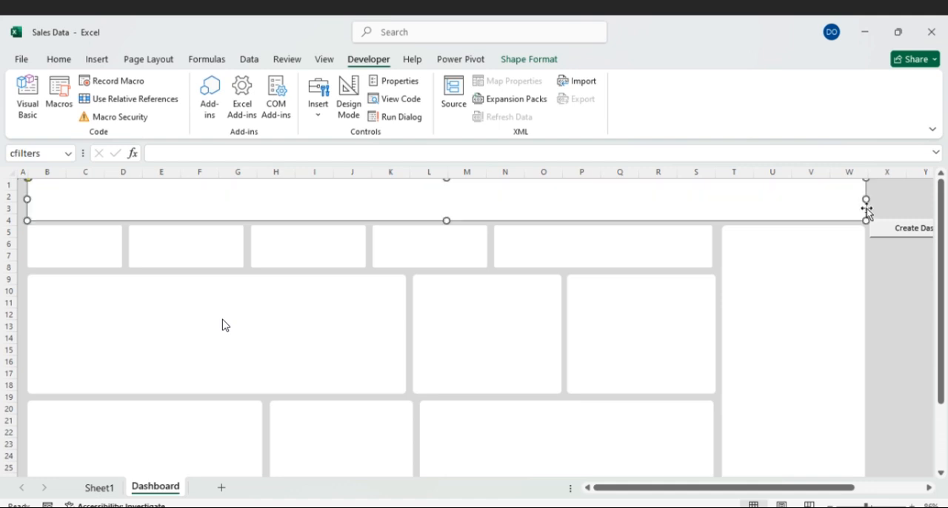
click(905, 288)
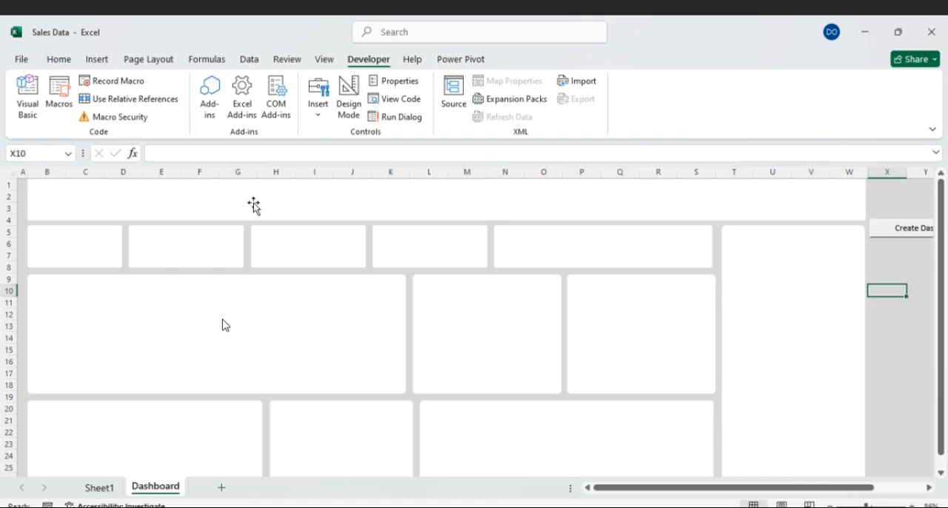
- Add a text box reading "Total Sales" in the upper part of the second card in the KPI row
click(94, 242)
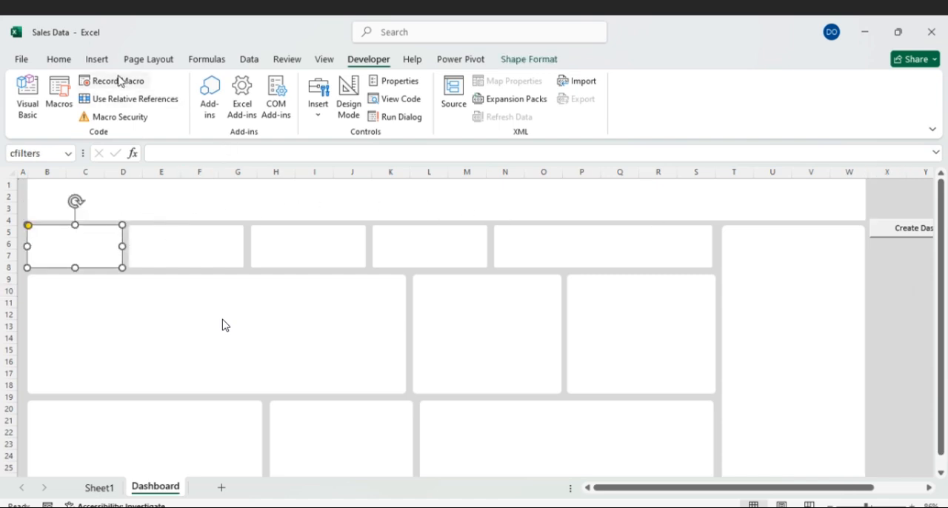
click(97, 61)
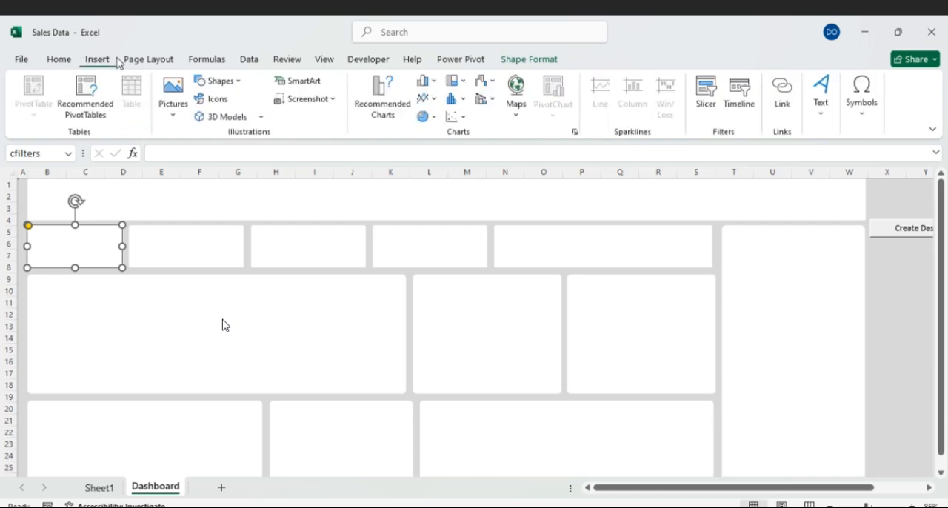
click(821, 106)
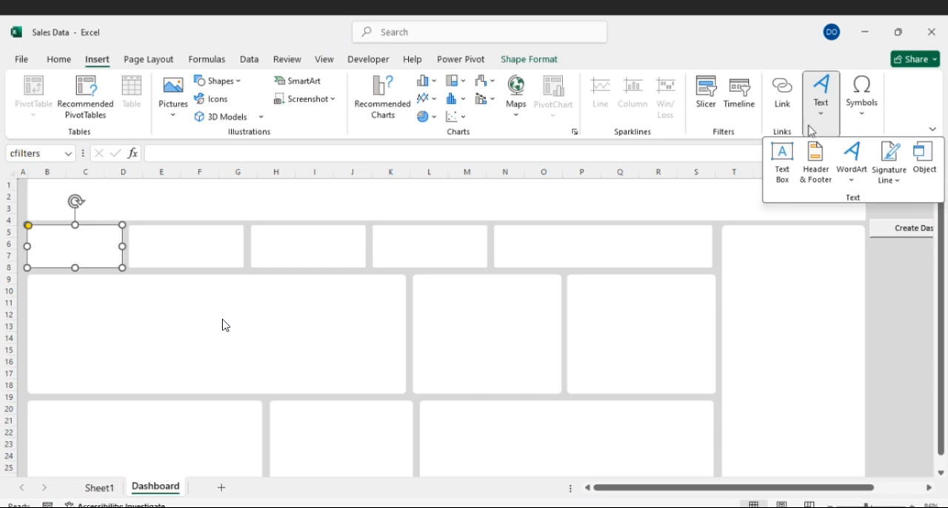
click(377, 155)
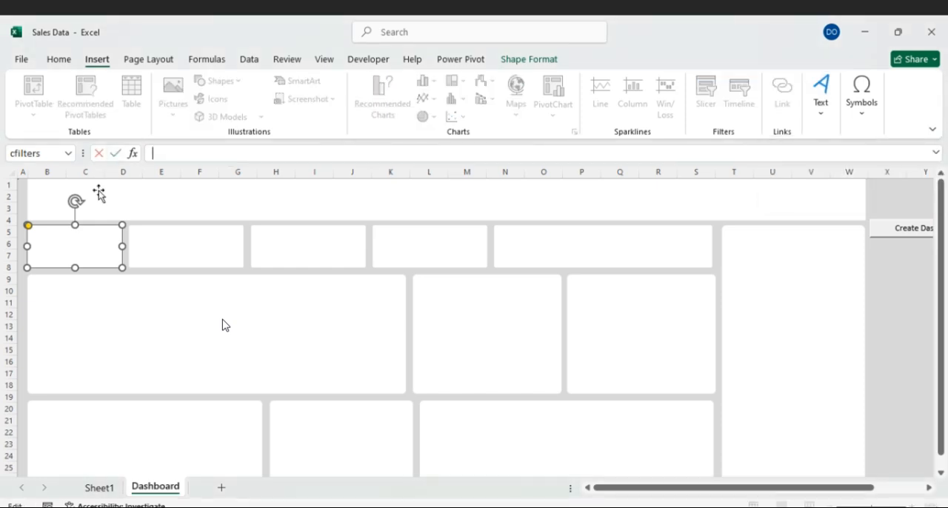
click(167, 240)
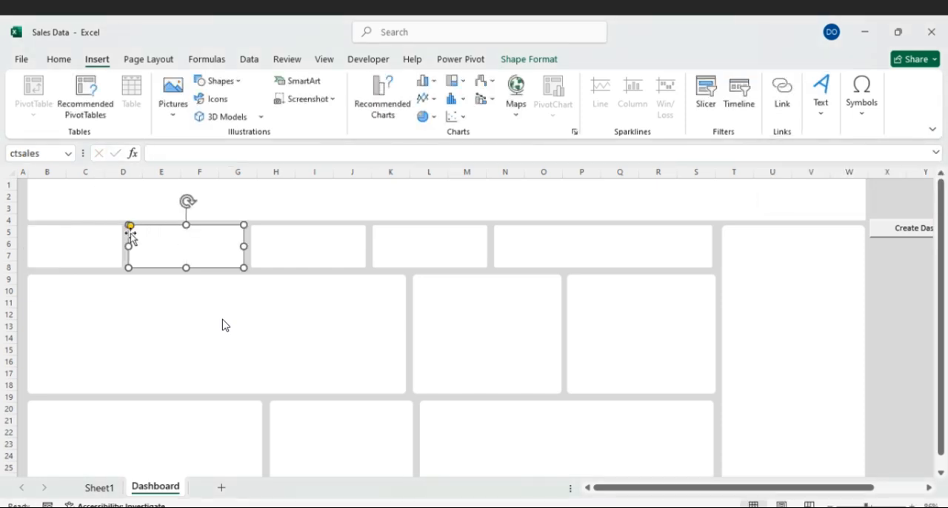
click(820, 104)
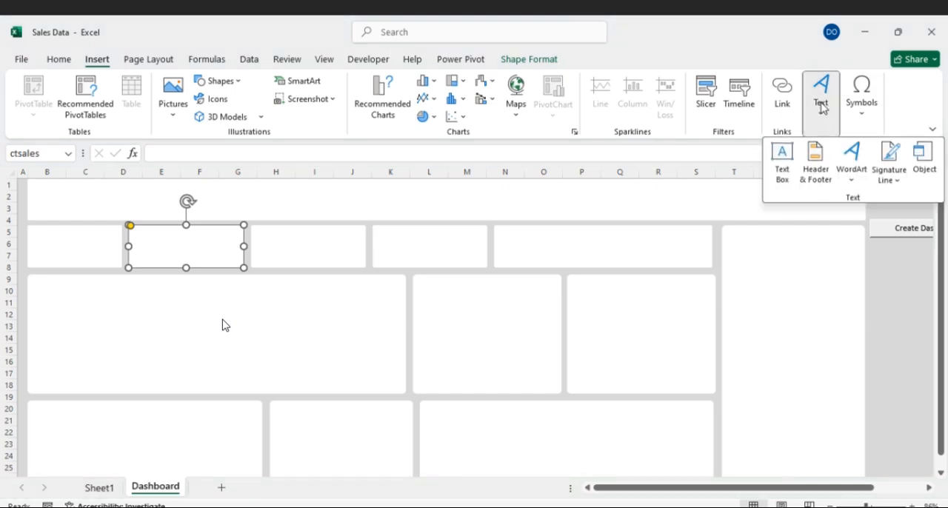
click(779, 162)
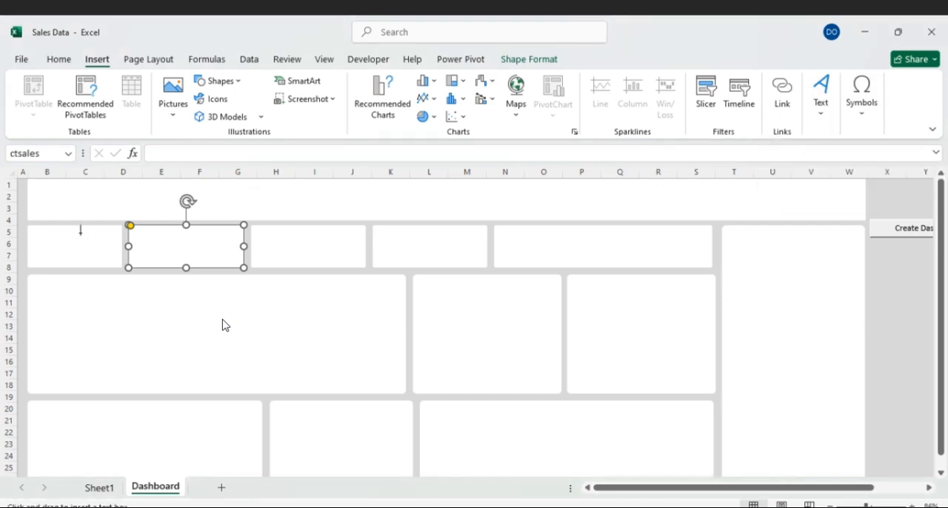
drag(137, 228, 241, 247)
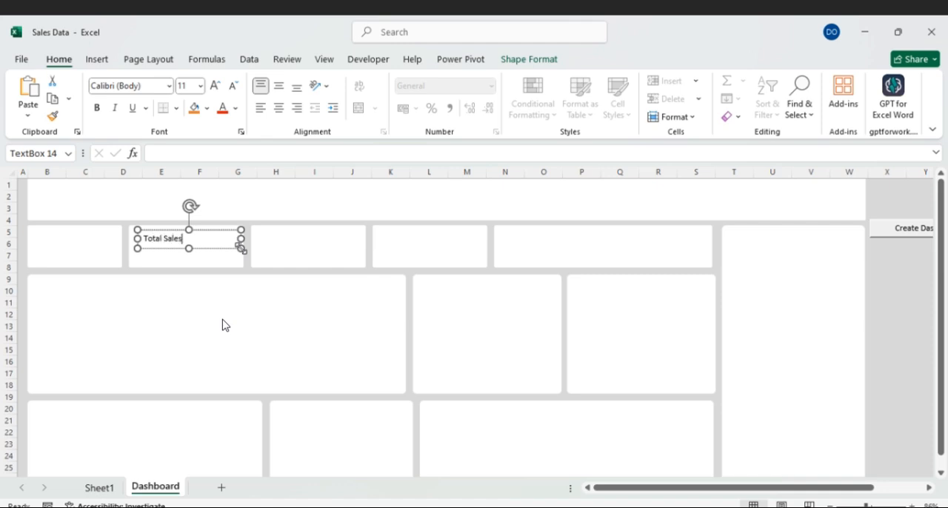
- Remove the fill and outline from the Total Sales text box
click(216, 231)
click(537, 64)
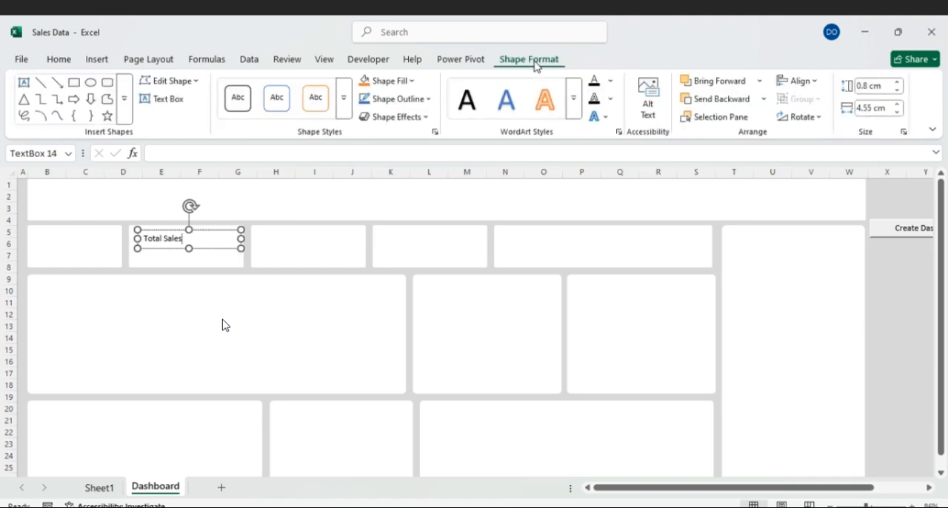
click(410, 82)
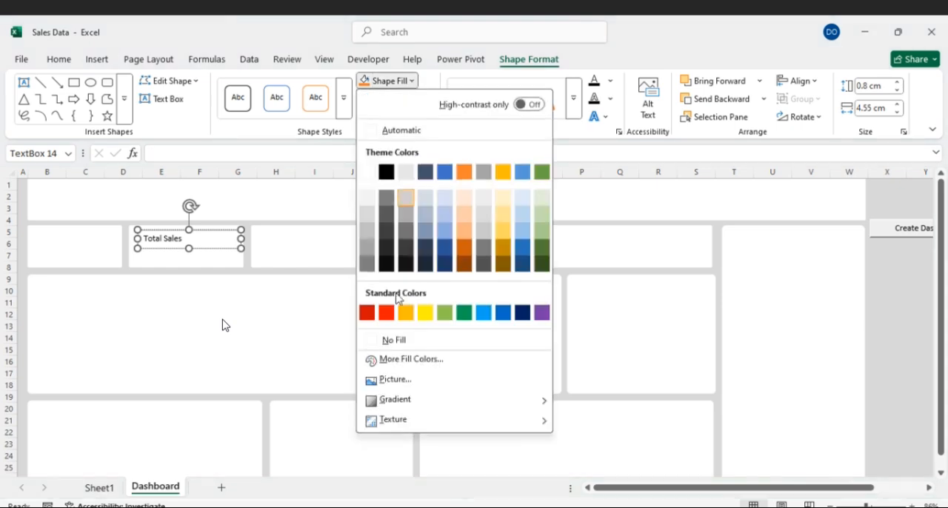
click(394, 339)
click(418, 102)
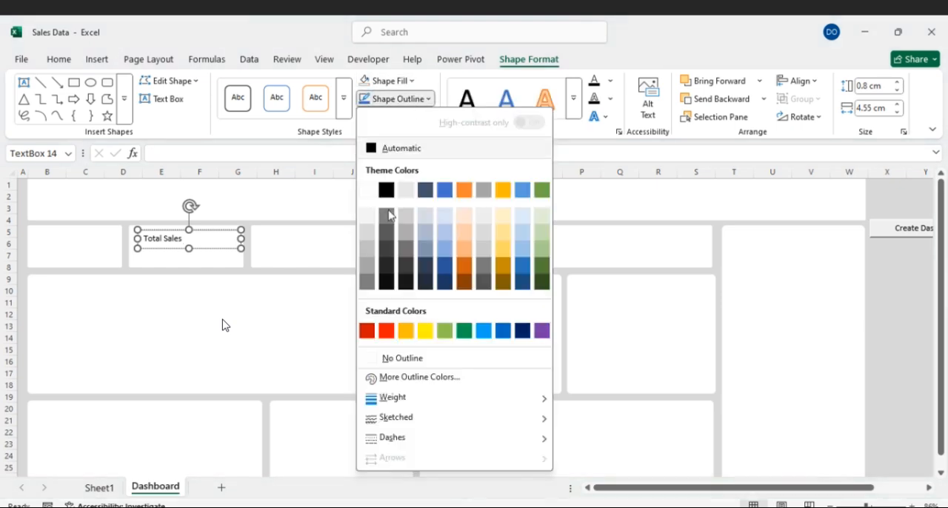
click(391, 359)
- Format the Total Sales text as 18 pt bold
drag(207, 230, 141, 234)
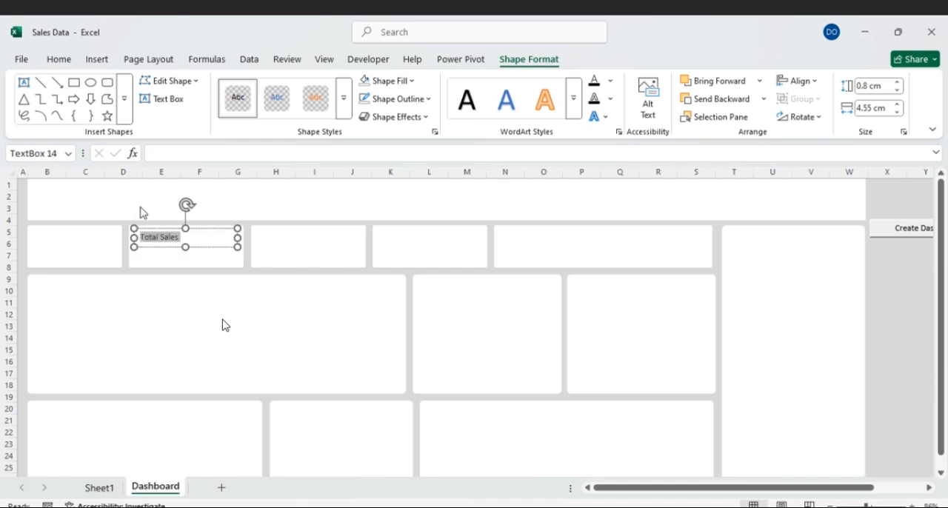
click(58, 61)
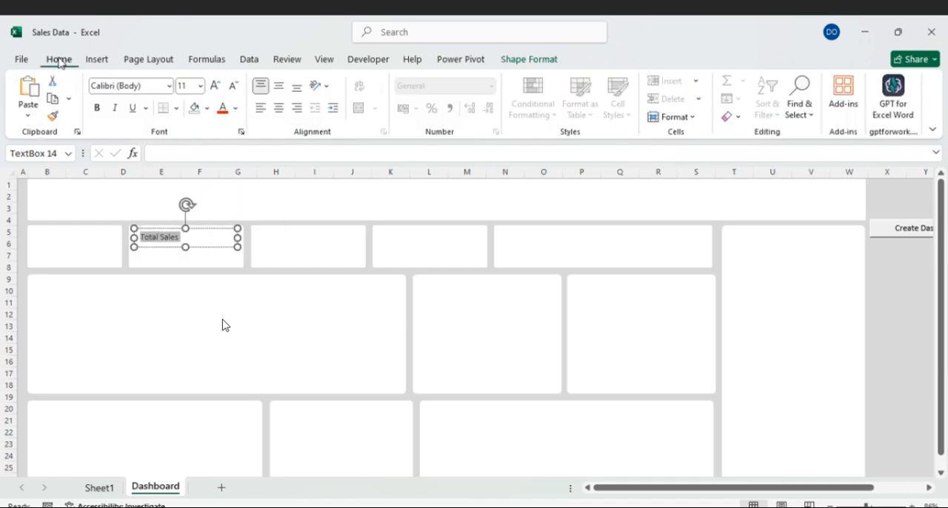
click(200, 87)
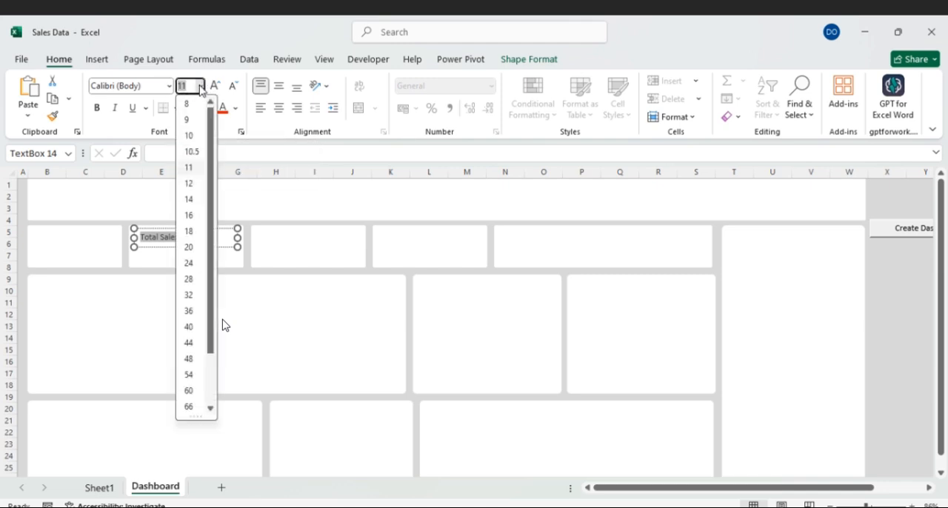
click(190, 231)
click(97, 108)
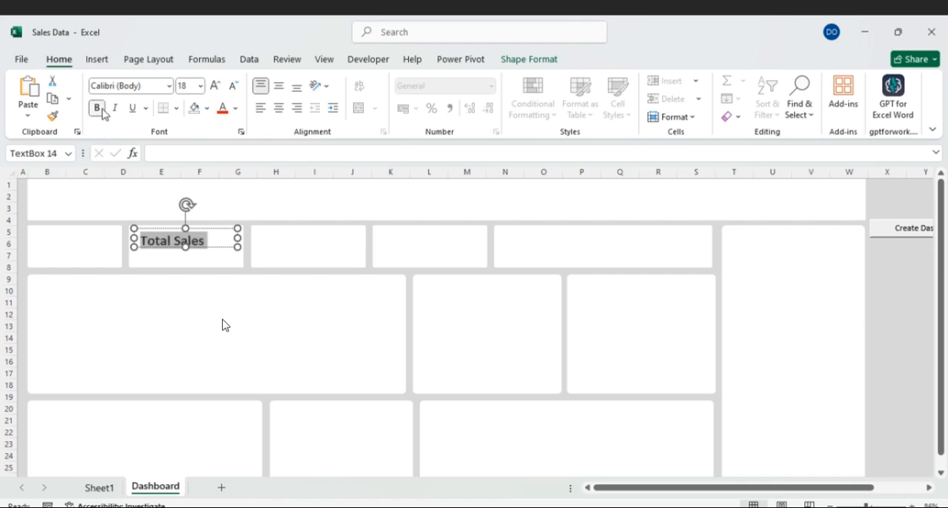
- Apply the Basis theme to the workbook
click(25, 64)
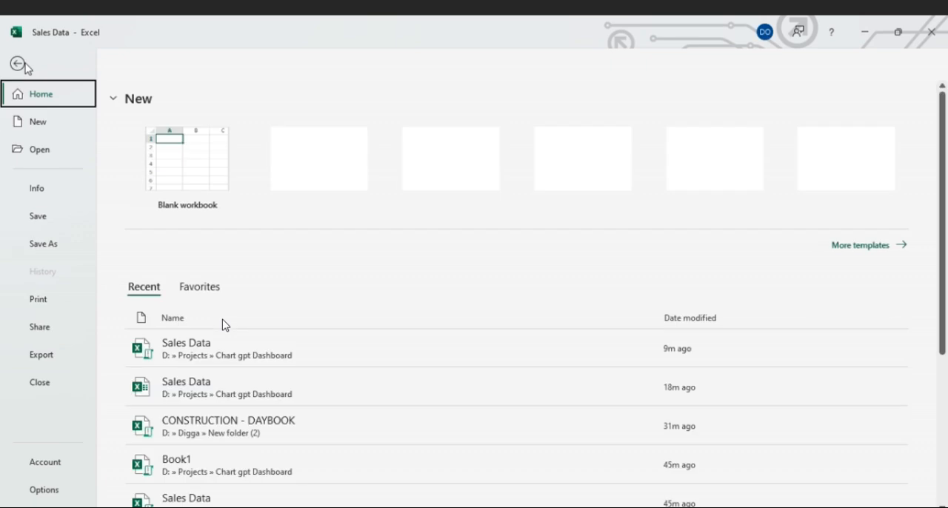
click(23, 64)
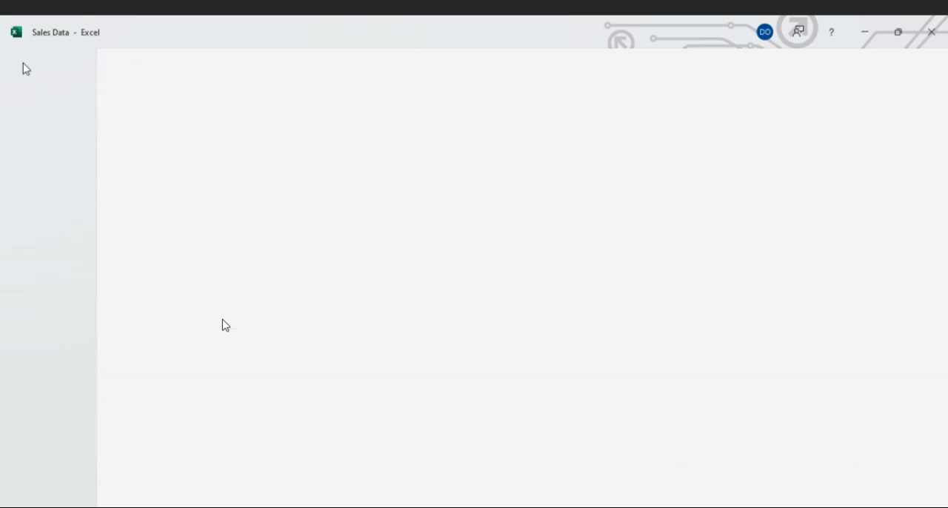
click(141, 59)
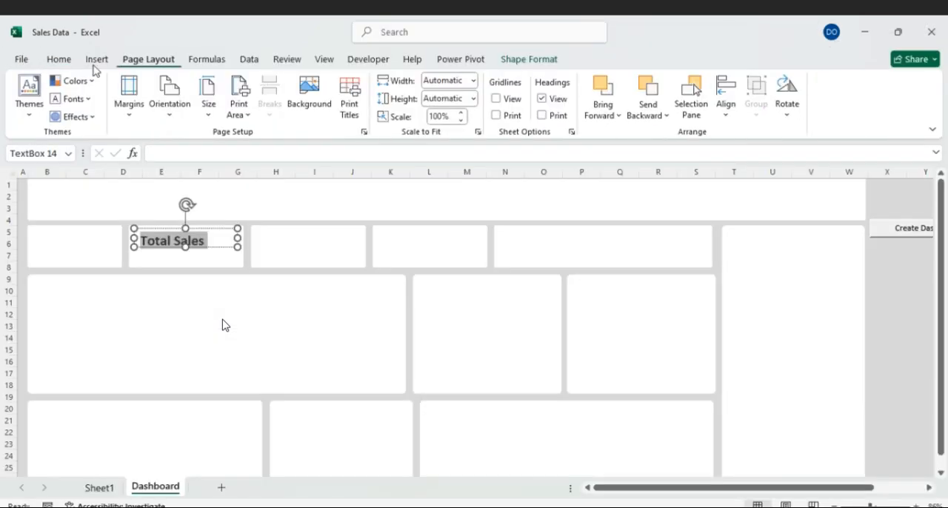
click(31, 112)
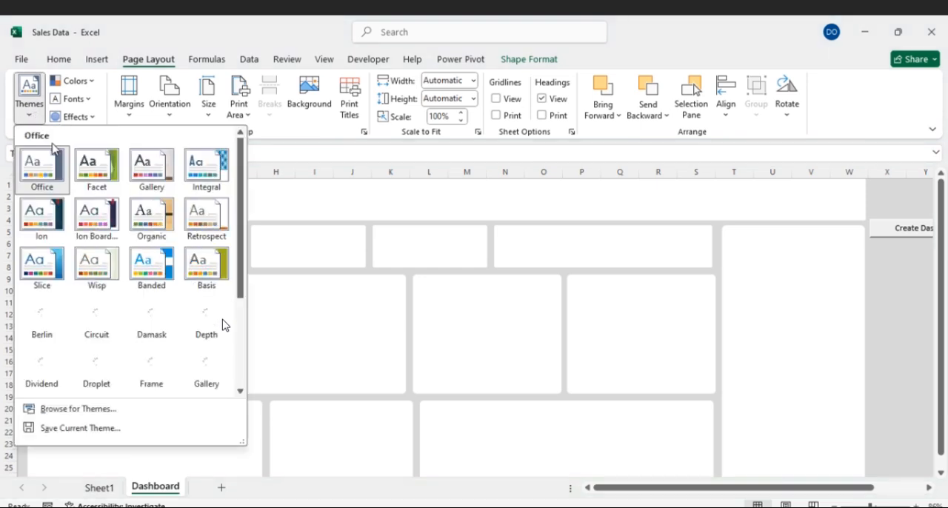
click(223, 325)
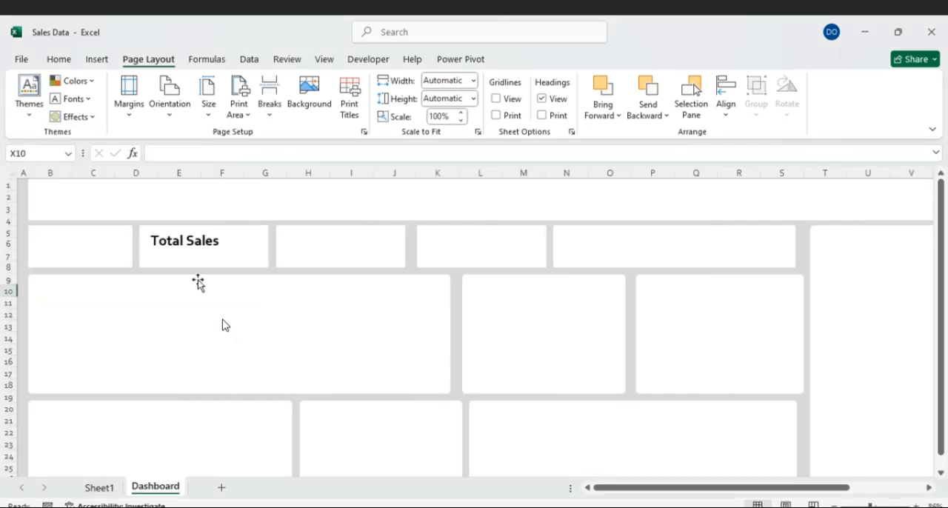
- Nudge the Total Sales label up to its card's top edge and colour its text olive green, keeping it bold
click(214, 245)
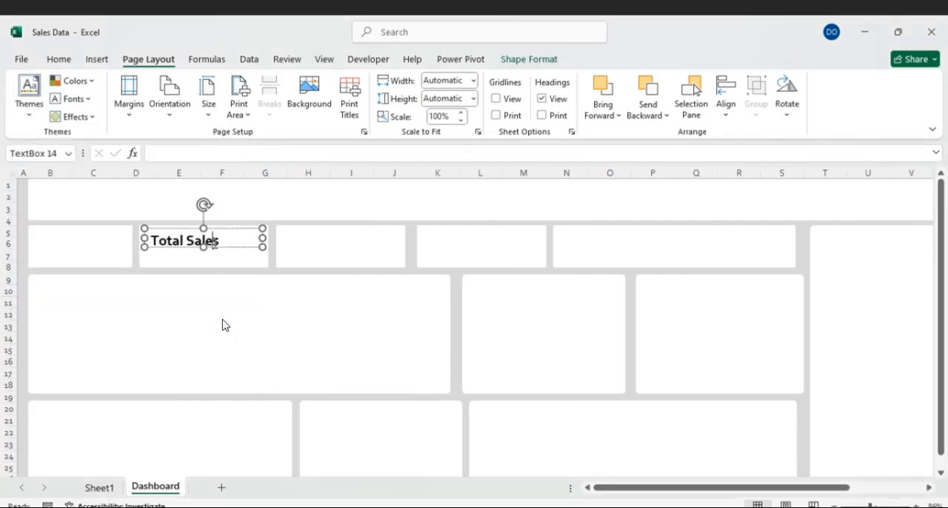
drag(219, 227, 219, 222)
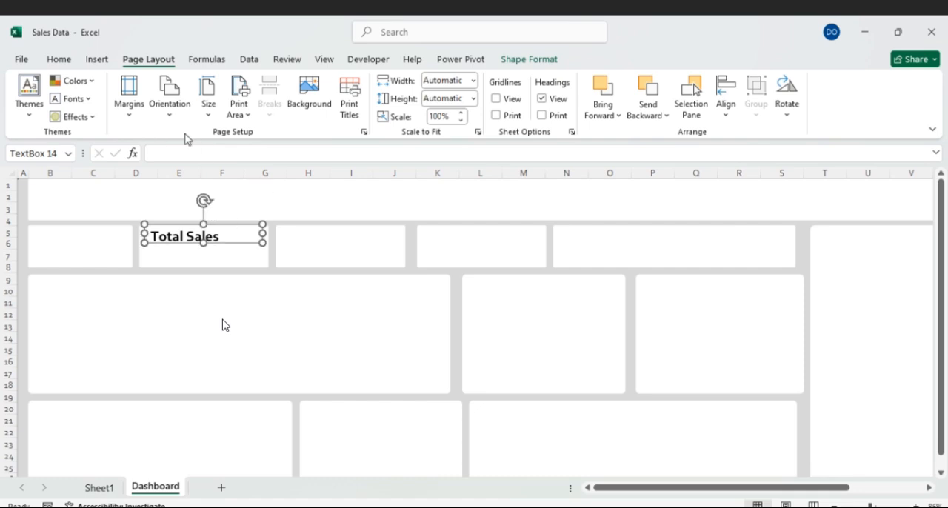
click(62, 60)
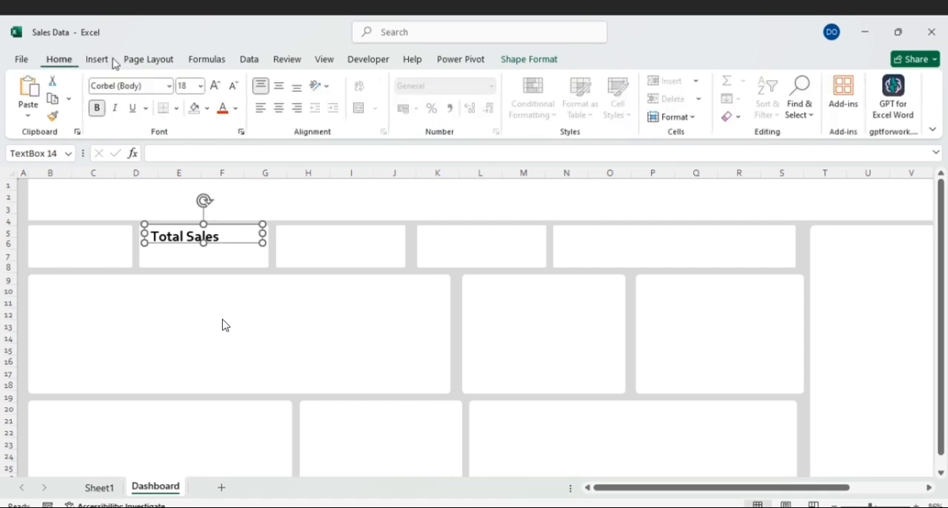
click(238, 108)
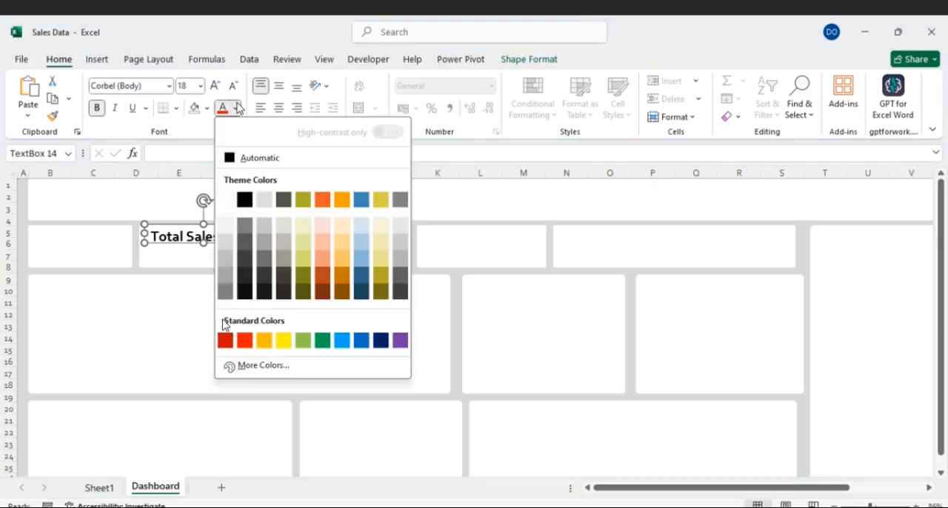
click(303, 200)
click(100, 110)
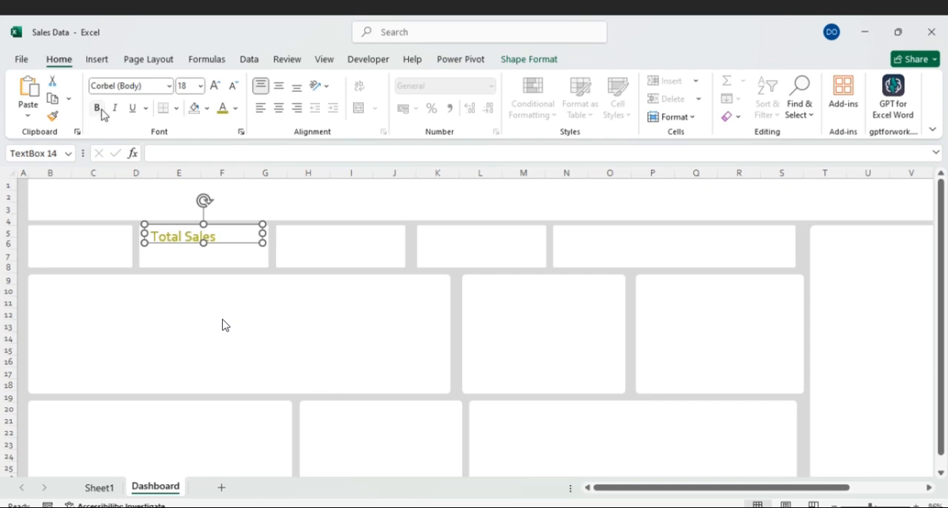
click(102, 111)
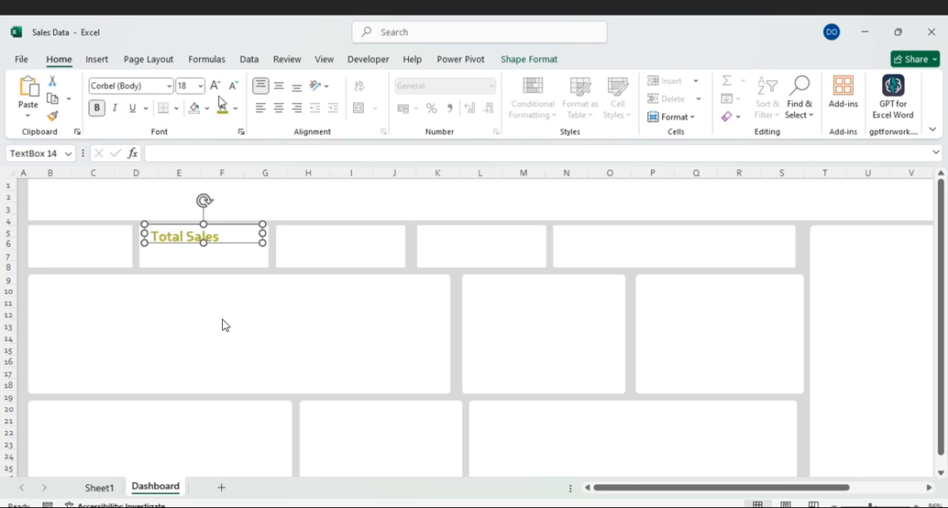
- Copy the Total Sales label into the third card of the KPI row
click(214, 236)
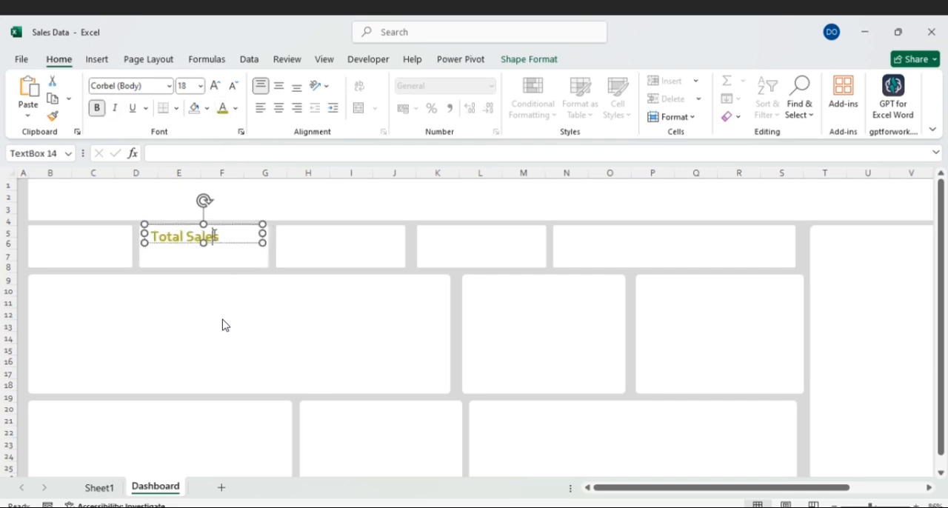
click(249, 225)
click(303, 237)
key(ctrl+v)
drag(314, 229, 357, 226)
- Set the font size of the Total Sales label and its copy to 20
click(239, 224)
click(200, 86)
click(186, 247)
click(310, 237)
click(200, 86)
click(189, 248)
- Change the label in the third KPI card to "Total Margin"
click(357, 237)
key(BackSpace)
key(BackSpace)
key(BackSpace)
key(BackSpace)
key(BackSpace)
text(Margin)
- Paste another label copy into the fourth KPI card, fit it to the card and change its text to "Average Margin %"
click(377, 225)
key(ctrl+v)
drag(379, 234, 564, 237)
double_click(444, 238)
text(Average)
- Place a label copy in the left half of the wide KPI card and change its text to "New Customer"
drag(552, 247, 639, 222)
key(ctrl+v)
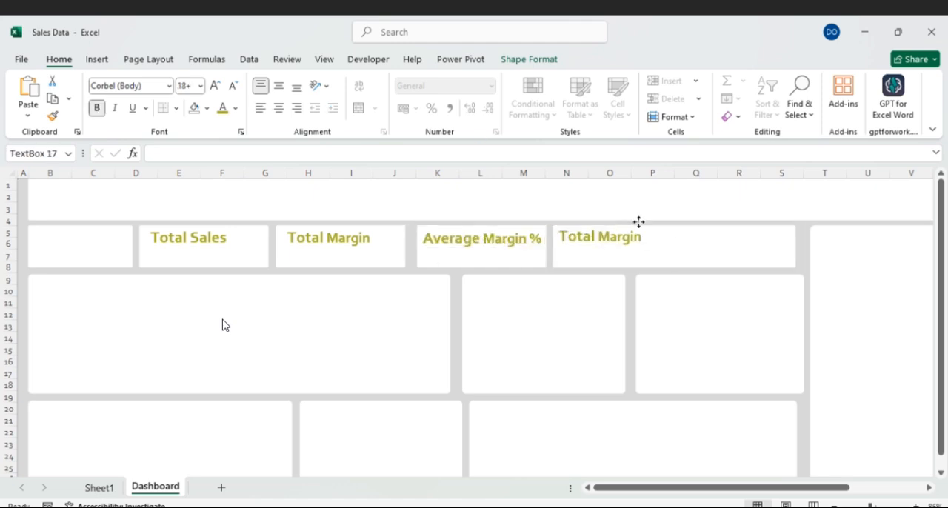
triple_click(568, 237)
text(New Customer)
- Add a "Repeat Customer" label beside New Customer and widen the card slightly to fit it
click(672, 236)
key(ctrl+v)
drag(556, 226, 741, 223)
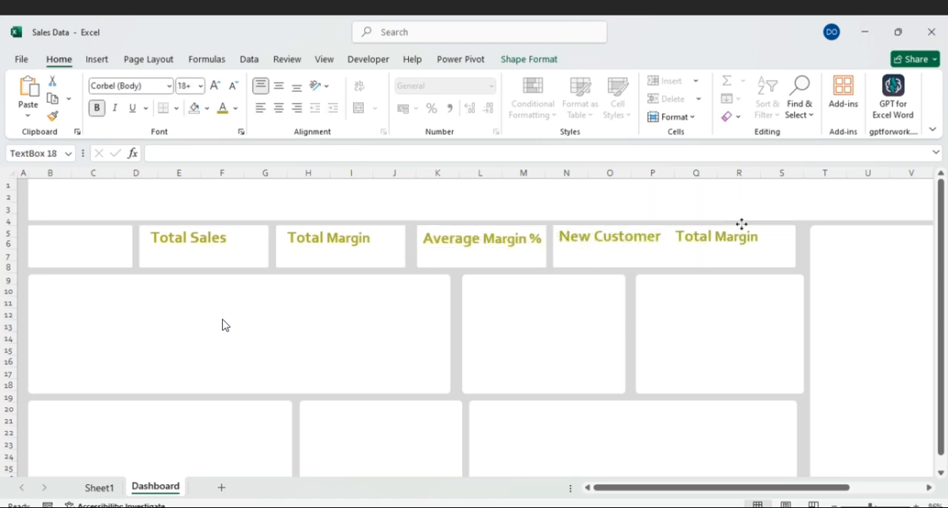
triple_click(675, 235)
text(Repeat Customer)
drag(787, 246, 799, 235)
- Add a "Sales Trend" label to the large card in the second row, with a copy in the card beside it
click(330, 227)
key(ctrl+v)
triple_click(161, 284)
drag(110, 274, 576, 271)
text(Cost)
key(BackSpace)
key(BackSpace)
key(BackSpace)
key(BackSpace)
text(Sales Trend)
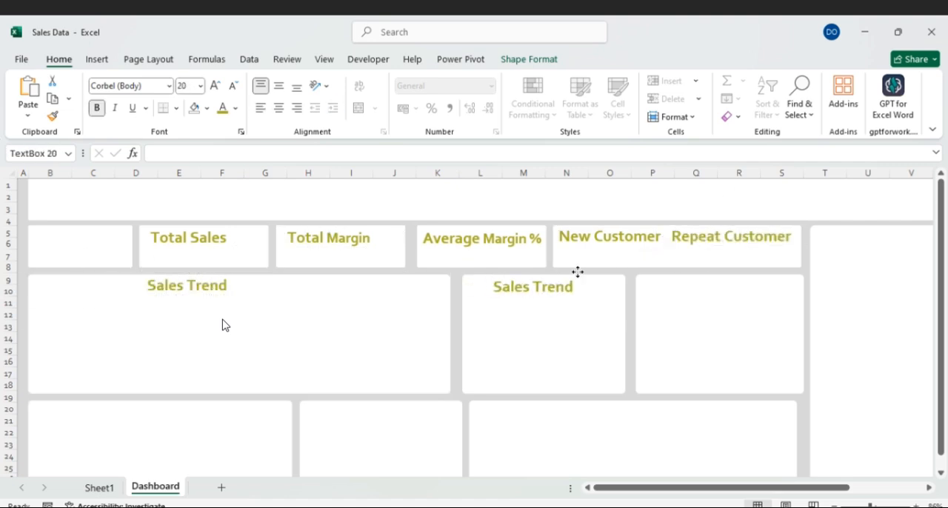
- Change the label in the second row's middle card to "Customer service" and adjust its placement
triple_click(500, 286)
text(Customer services)
key(BackSpace)
drag(487, 286, 471, 286)
- Copy the label into the last card of the second row, fit it and change its text to "Sale by City"
ctrl+drag(550, 273, 728, 273)
drag(777, 290, 684, 292)
text(Sale by City)
- Place a copy of the Sales Trend label in the first bottom-row card and change its text to "Sales by service"
scroll(624, 339, down, 2)
ctrl+drag(195, 214, 73, 339)
click(188, 341)
key(BackSpace)
key(BackSpace)
key(BackSpace)
key(BackSpace)
key(BackSpace)
key(BackSpace)
key(BackSpace)
text(by service type)
- Copy the label into the remaining cards and change the one in the middle bottom-row card to "Department margin"
ctrl+drag(156, 351, 745, 227)
triple_click(333, 344)
text(Department margin)
- Label the wide bottom-row card "New vs Repeat sales" and the tall side card "Top 5 Customers"
triple_click(609, 345)
text(New vs Repeat sales)
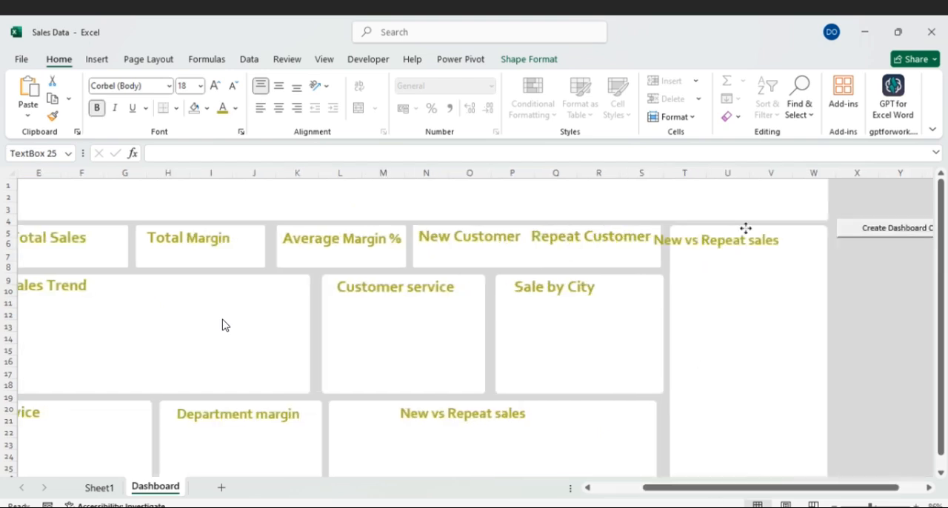
triple_click(741, 239)
text(Top 5 Customers)
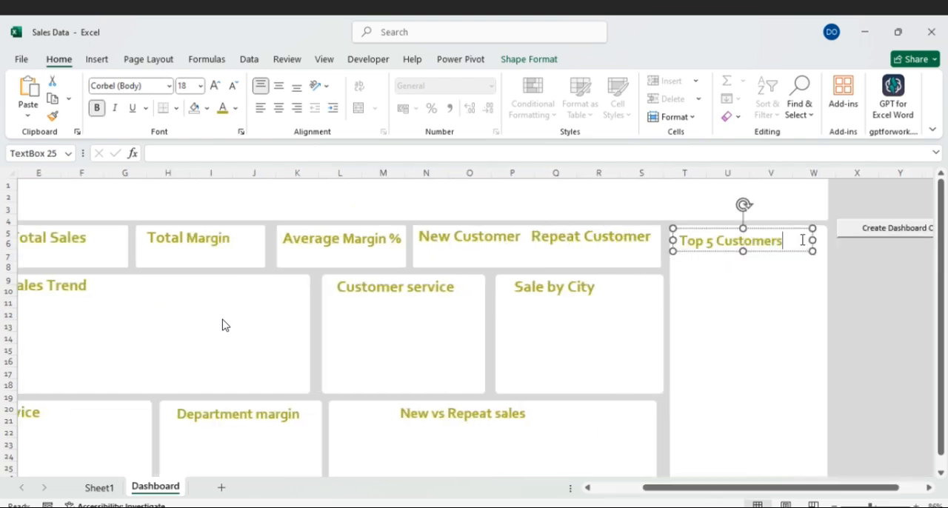
- Fill the header banner above the dashboard cards with the olive green theme color
drag(765, 228, 768, 228)
drag(641, 488, 603, 496)
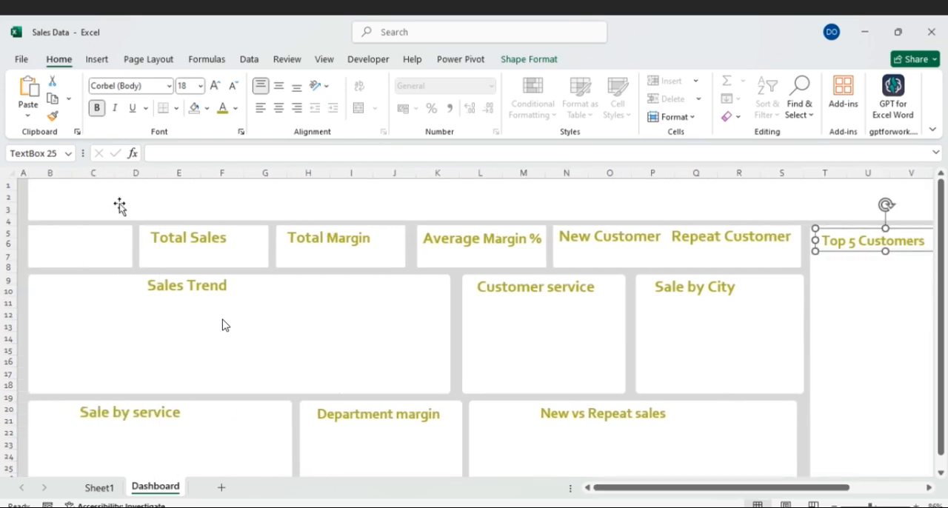
click(147, 214)
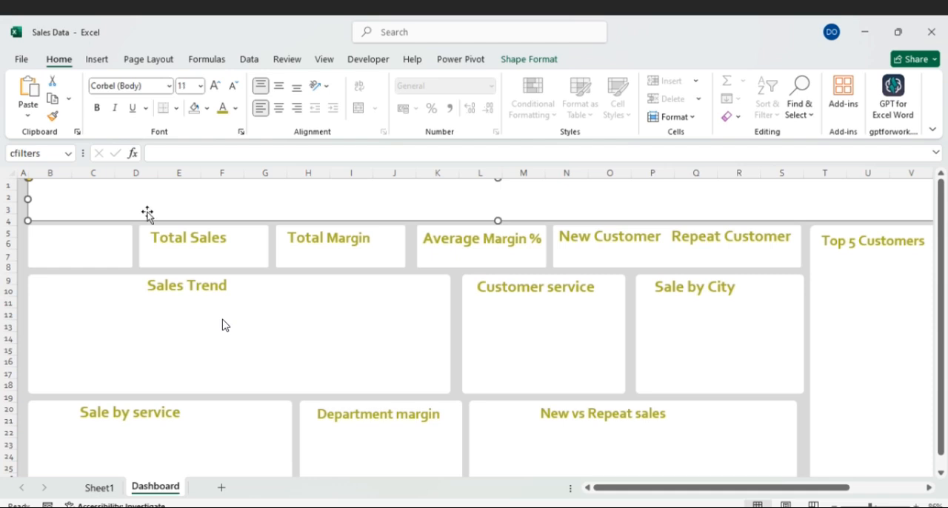
click(207, 109)
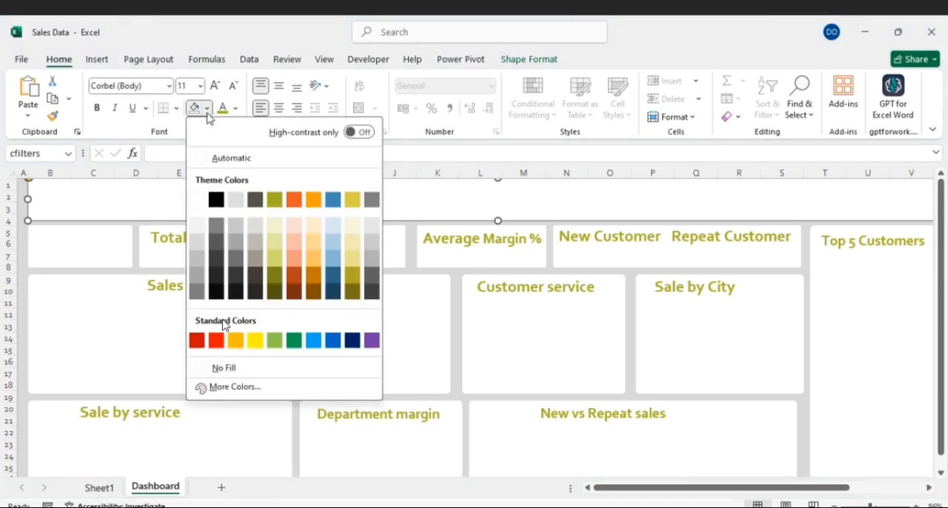
click(274, 200)
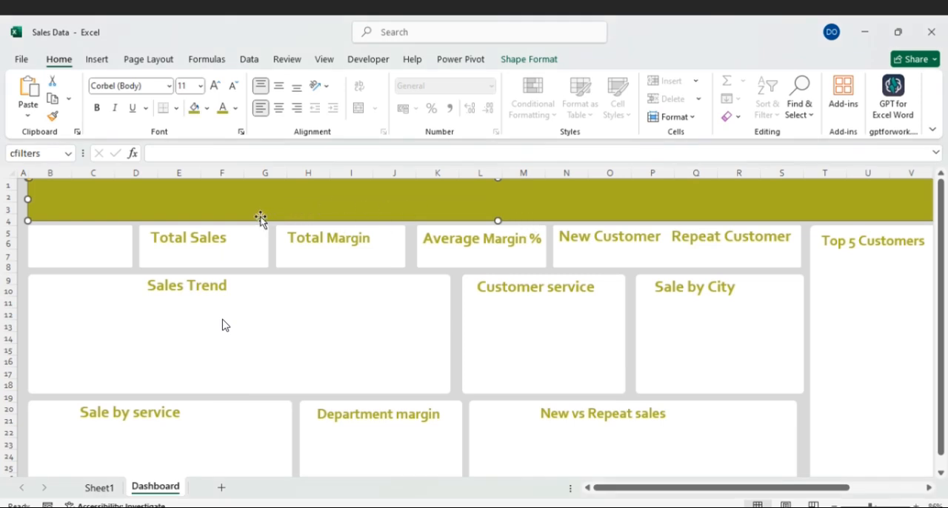
click(348, 320)
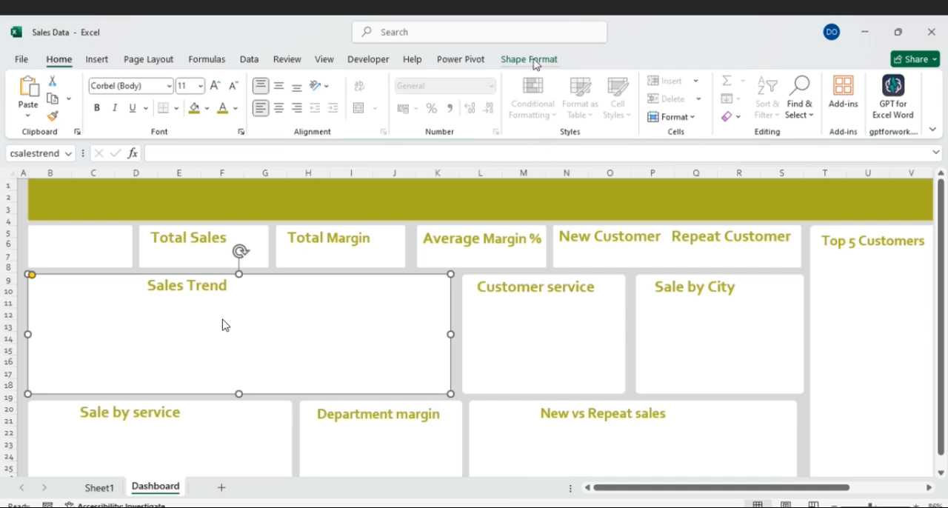
- Draw a text box about 24.5 cm wide and 1.7 cm high on the green header banner and align it within the banner
click(94, 62)
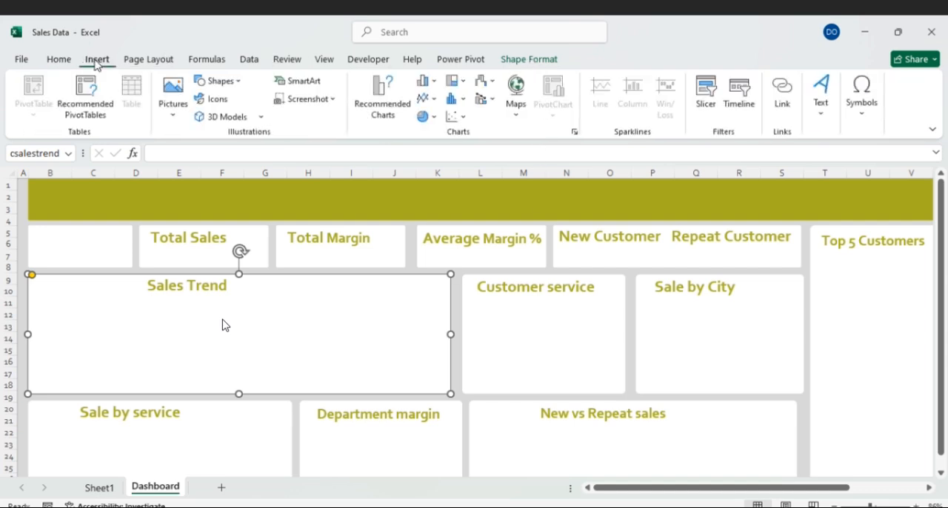
click(821, 95)
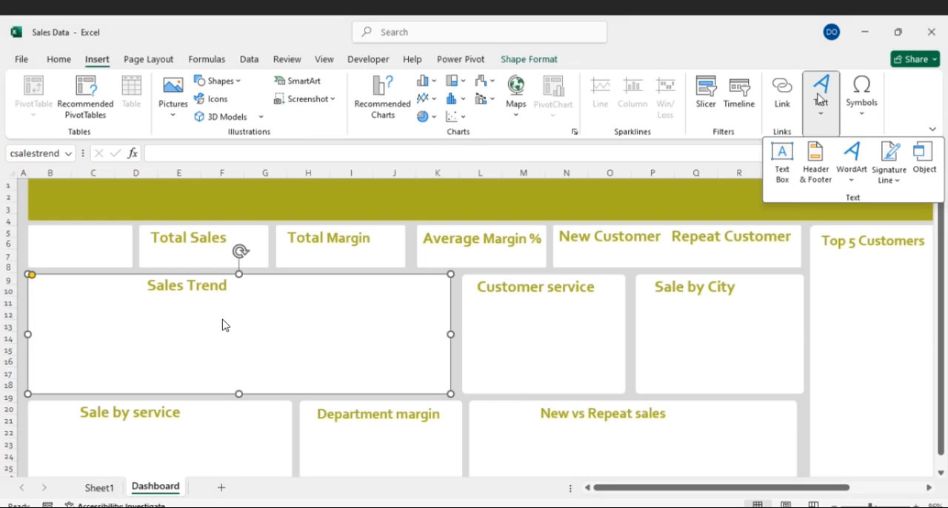
click(789, 154)
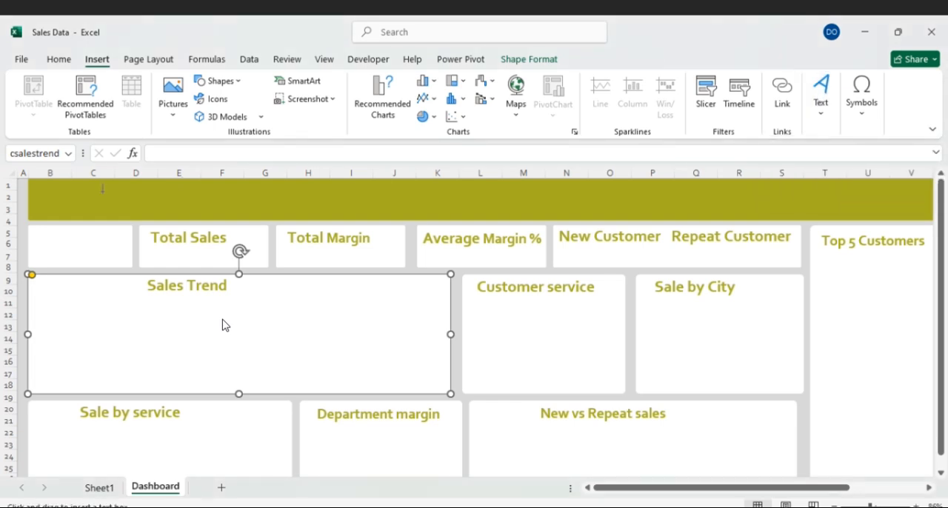
drag(51, 184, 605, 223)
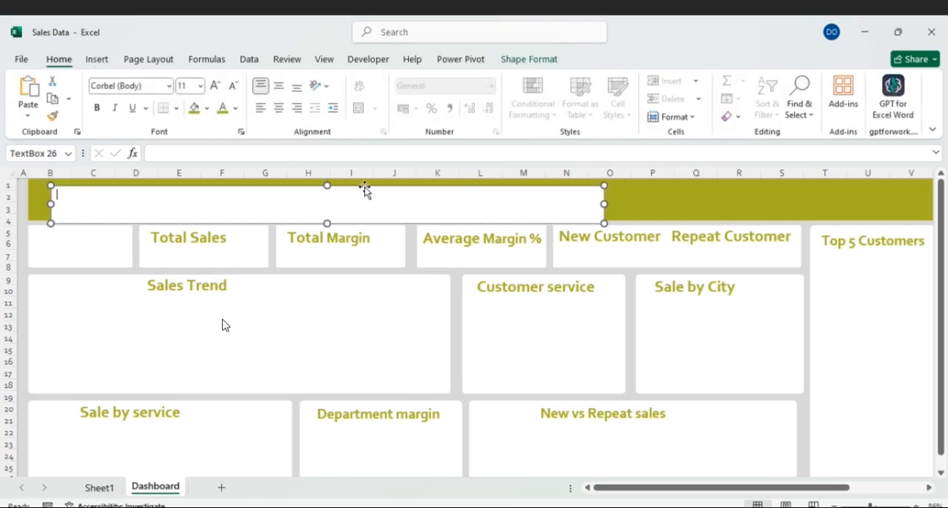
drag(355, 186, 355, 182)
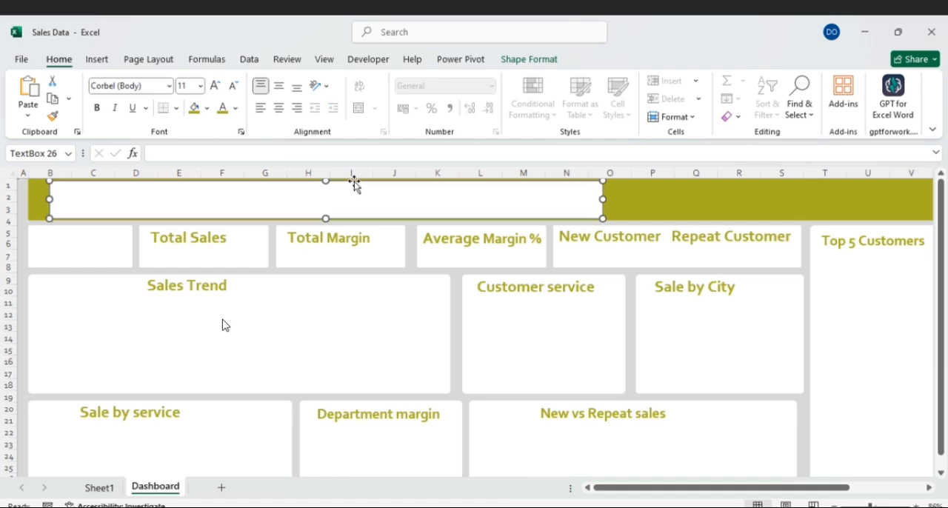
- Set the header text box's font size to 36 and enter the title "Sales Analytics Dashboard"
click(119, 194)
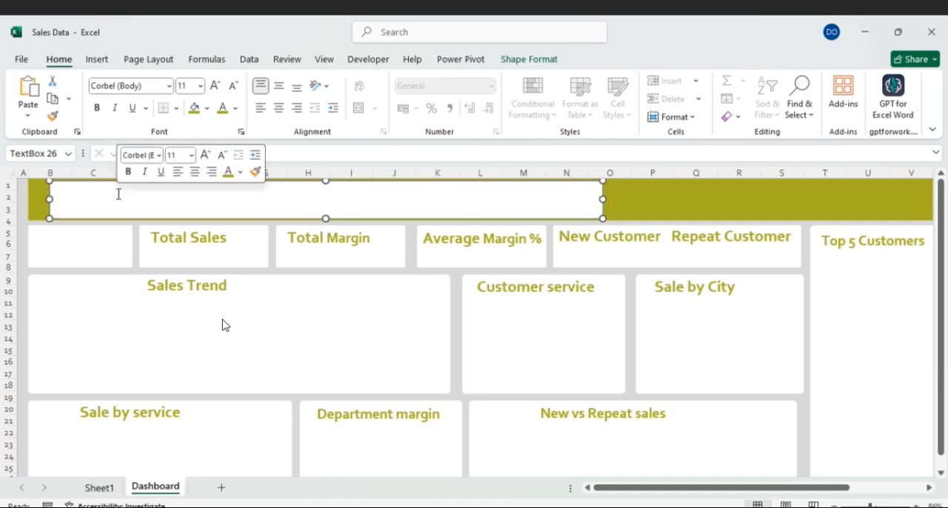
click(200, 87)
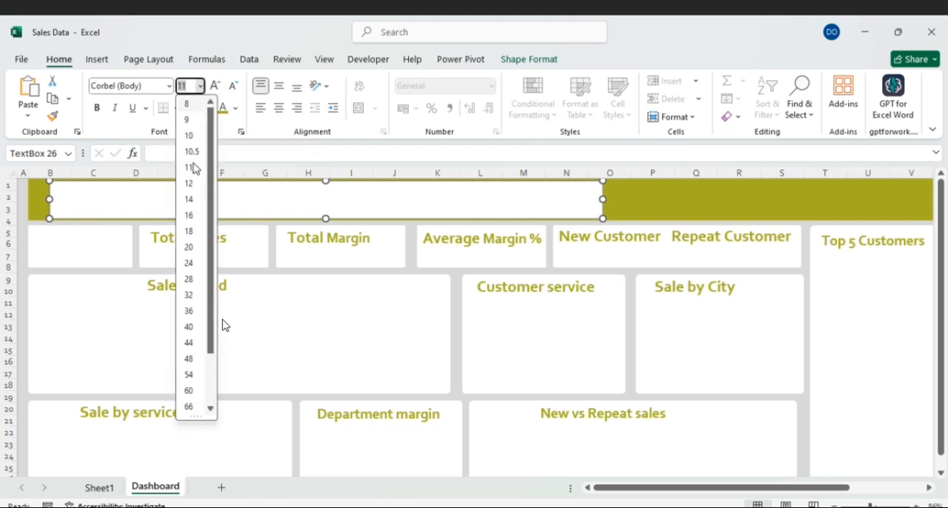
click(189, 310)
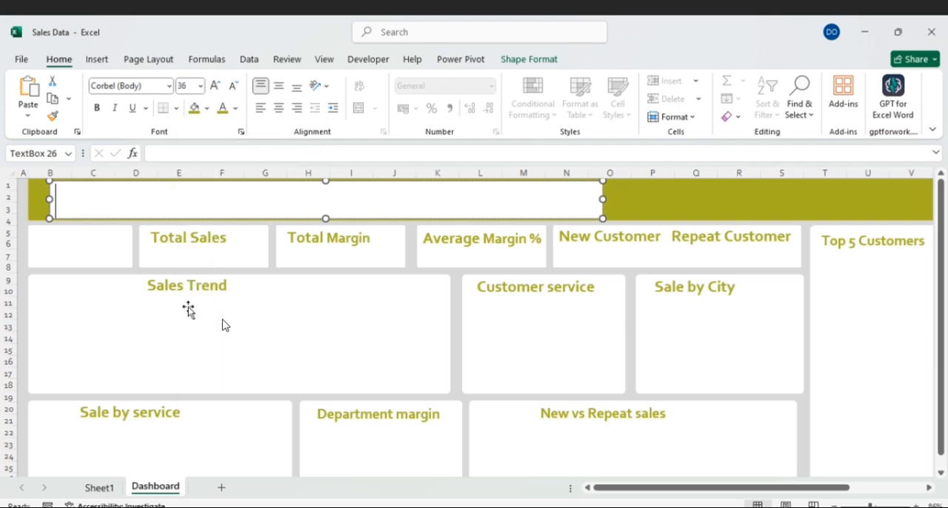
text(D)
key(BackSpace)
text(S)
key(BackSpace)
text(Sales )
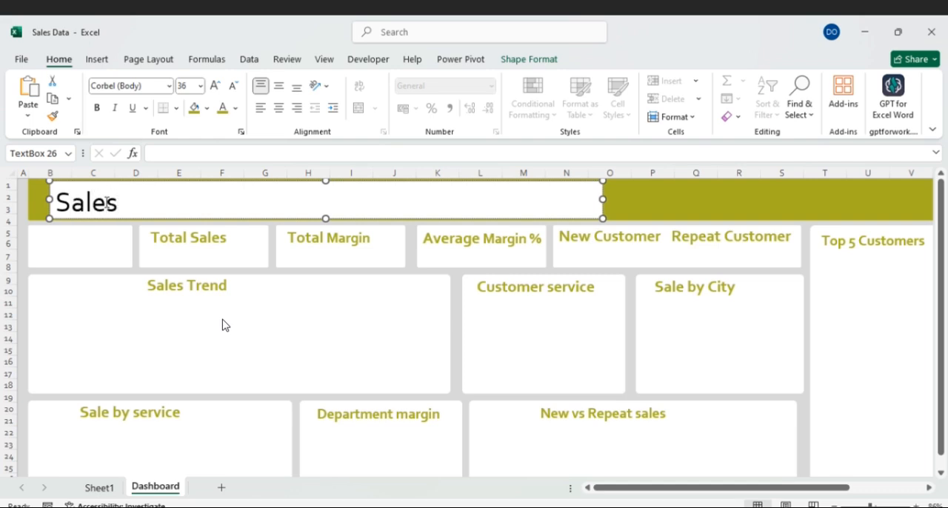
text(Anal)
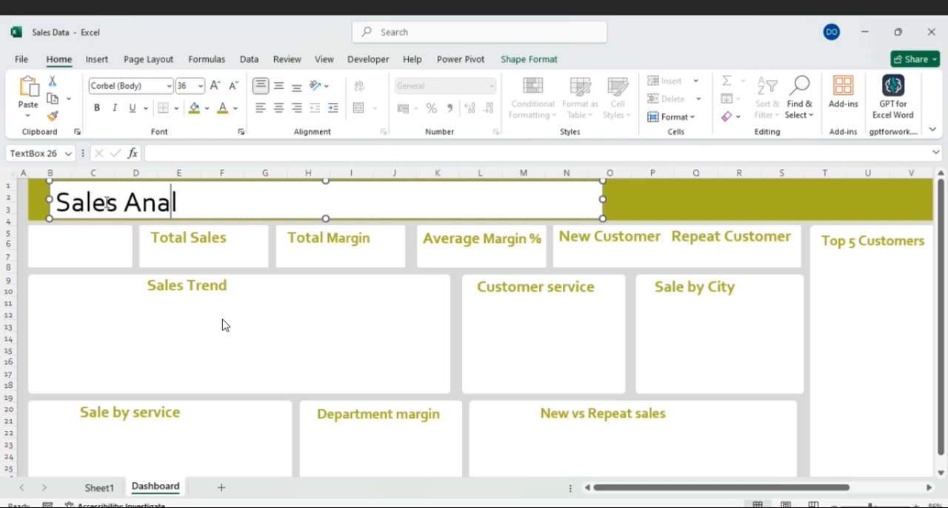
text(ytics D)
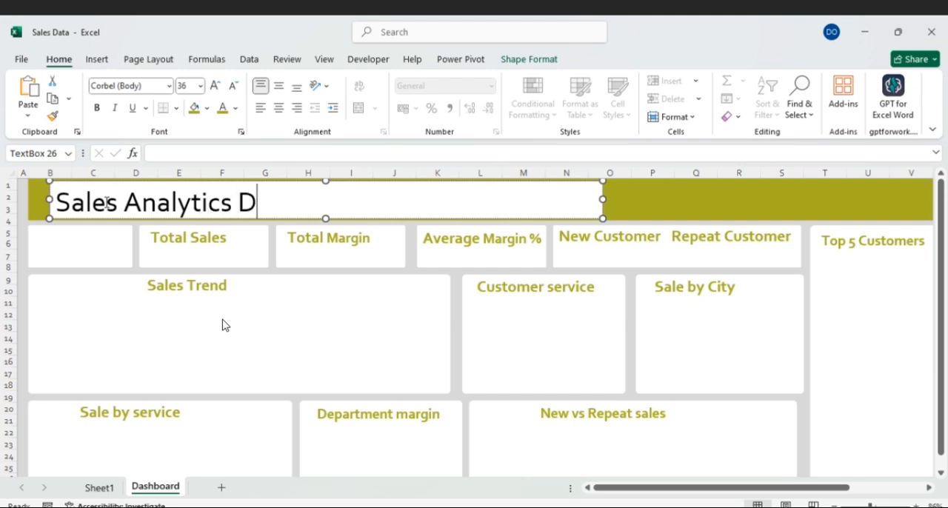
text(ashboar)
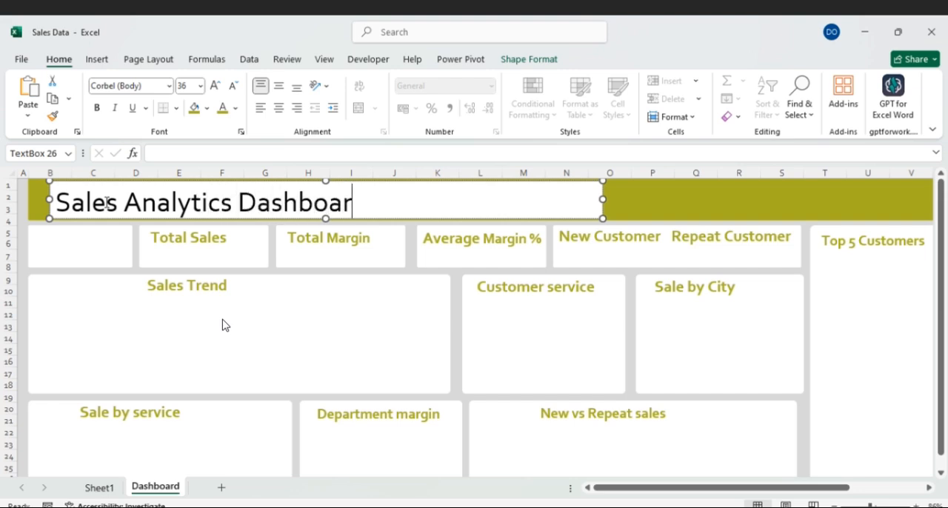
text(s)
key(BackSpace)
text(d)
- Remove the title text box's fill with No Fill
click(526, 59)
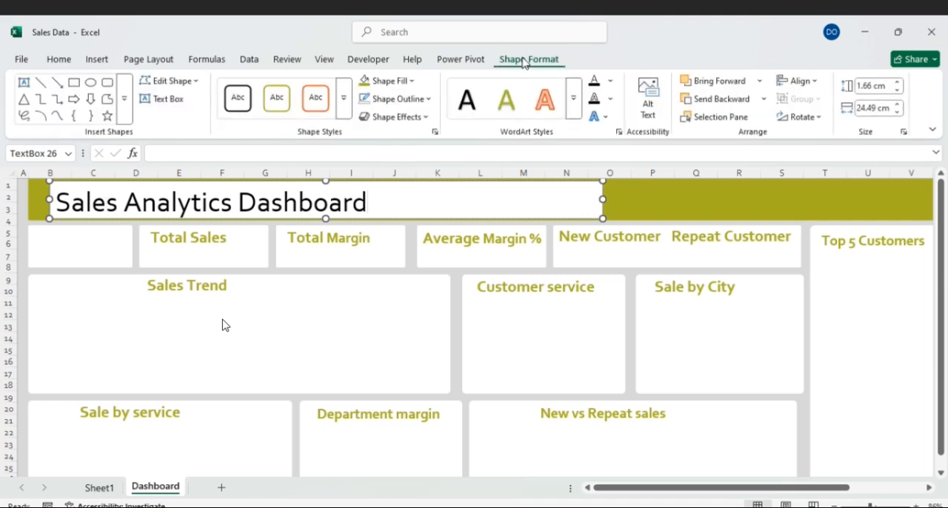
click(412, 81)
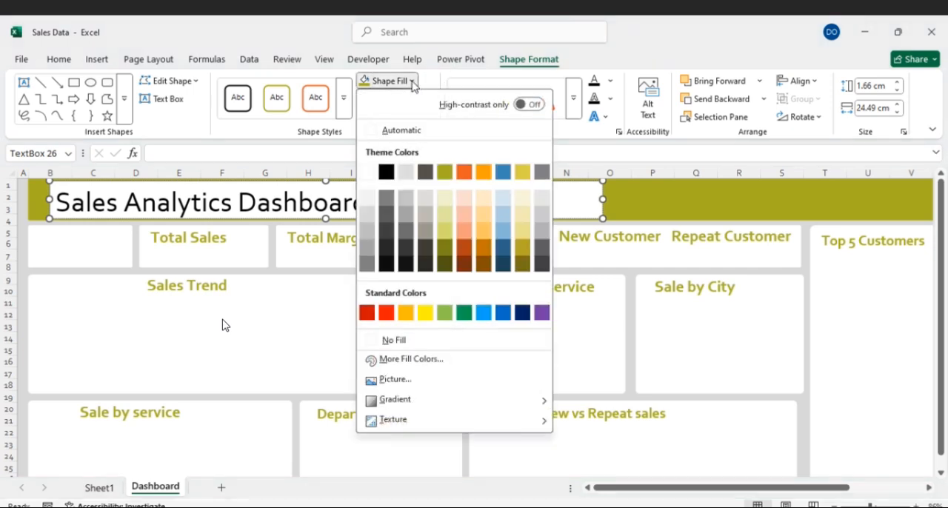
click(407, 337)
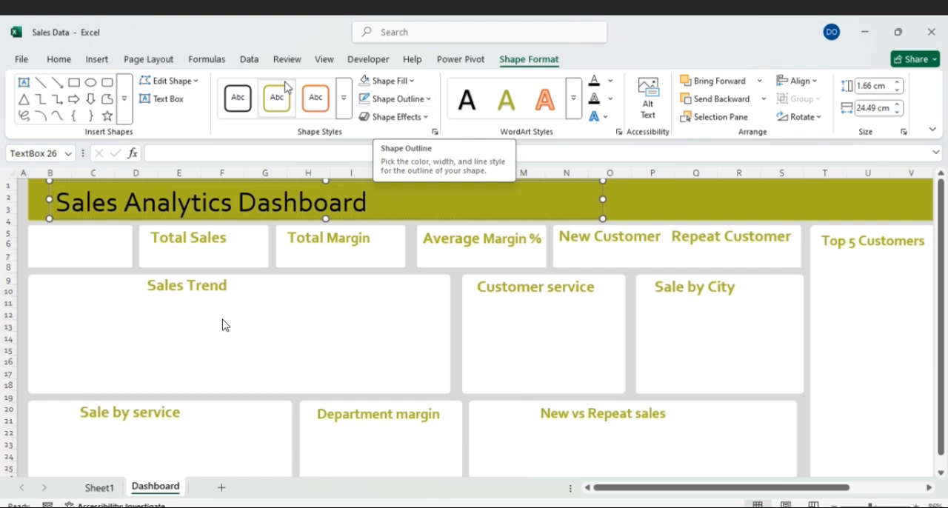
- Make the "Sales Analytics Dashboard" title text white and bold
click(60, 60)
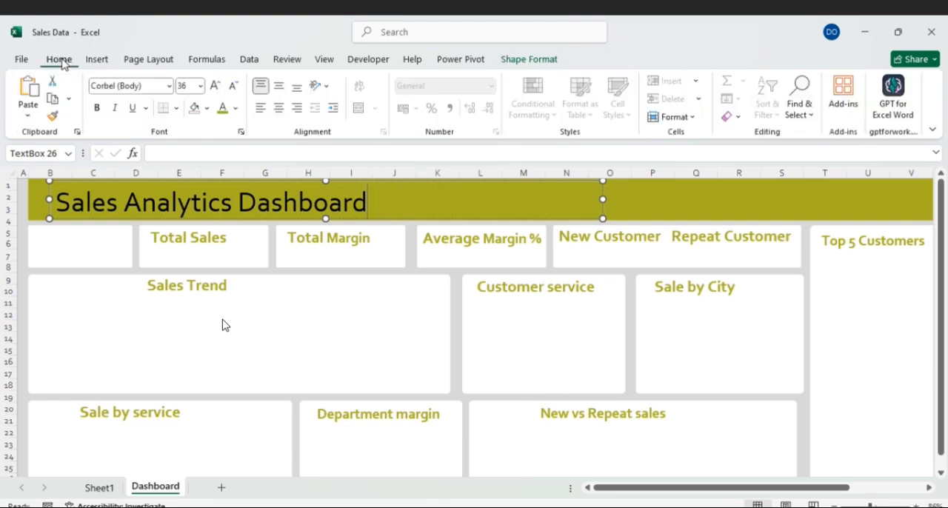
click(235, 109)
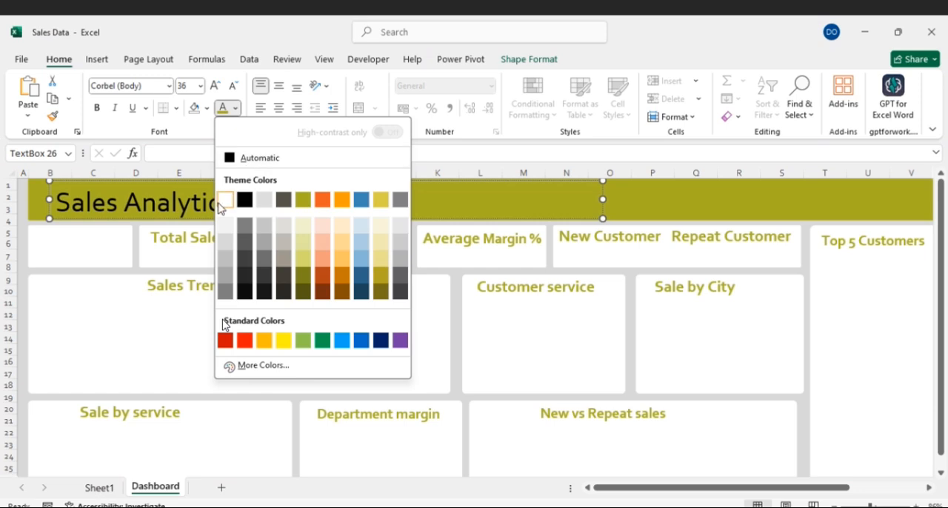
click(224, 200)
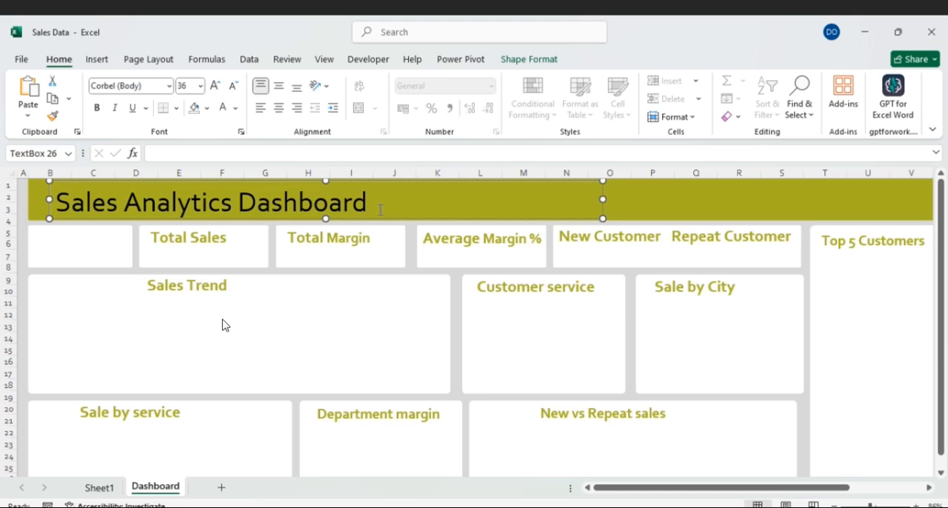
key(ctrl+shift+Left)
key(ctrl+shift+Left)
key(ctrl+shift+Left)
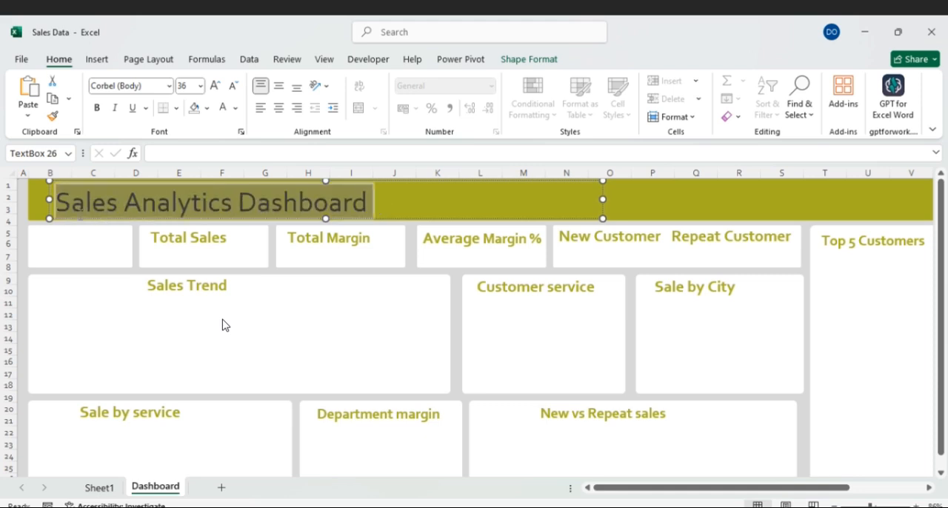
click(222, 108)
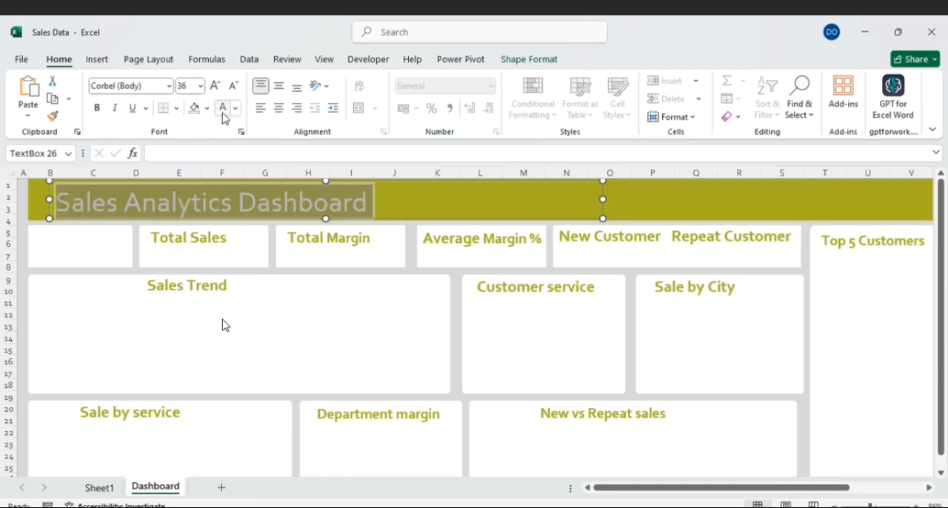
click(96, 108)
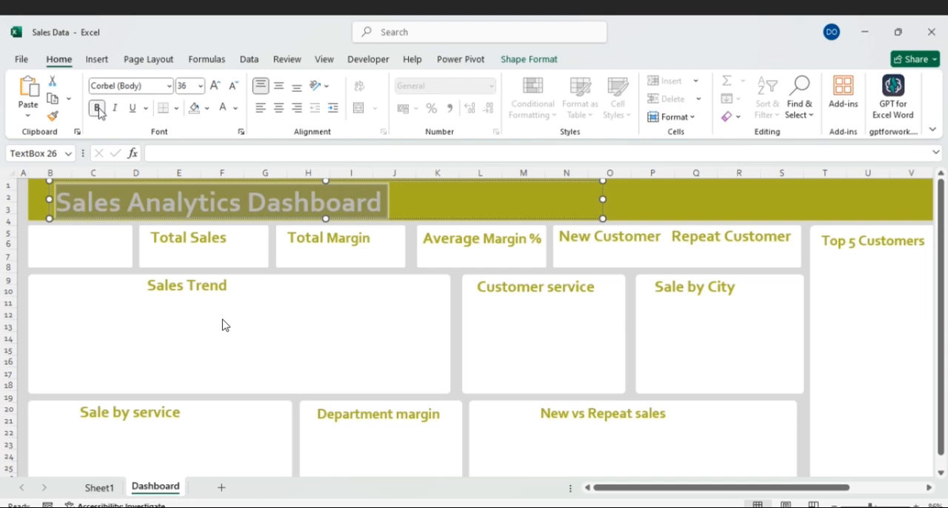
- Nudge the title box in the header and enlarge its text to size 44
click(47, 182)
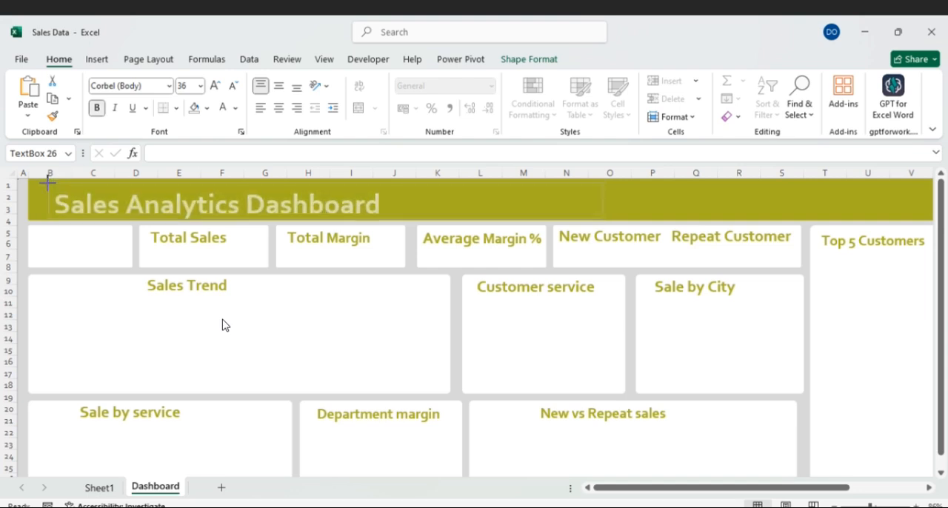
click(47, 182)
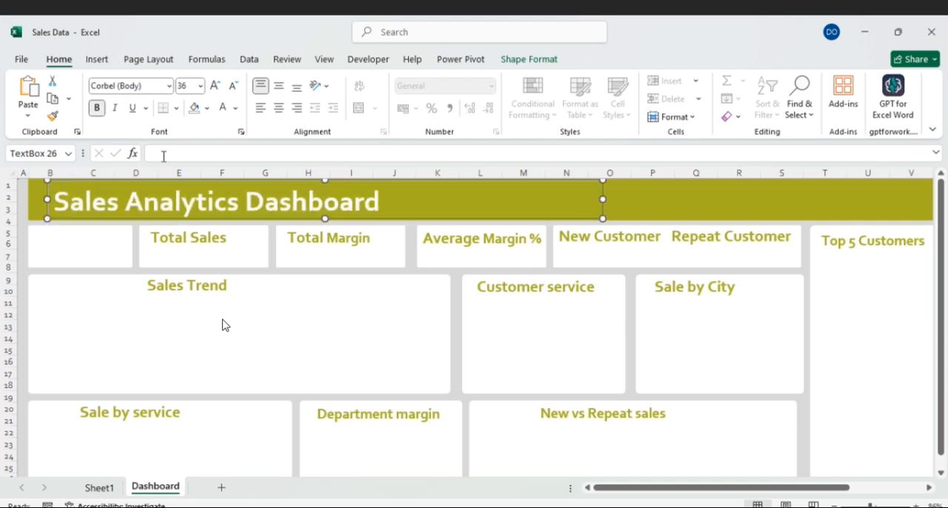
click(201, 86)
click(187, 329)
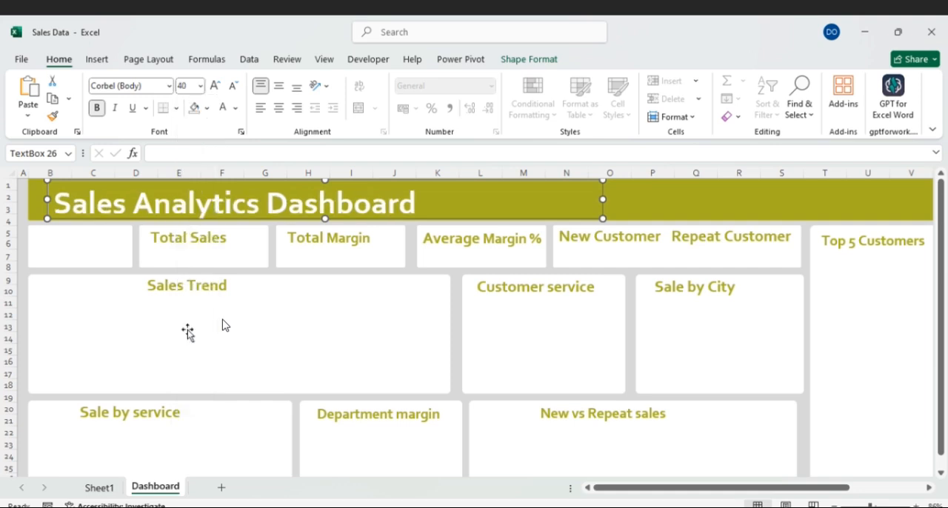
drag(422, 198, 51, 201)
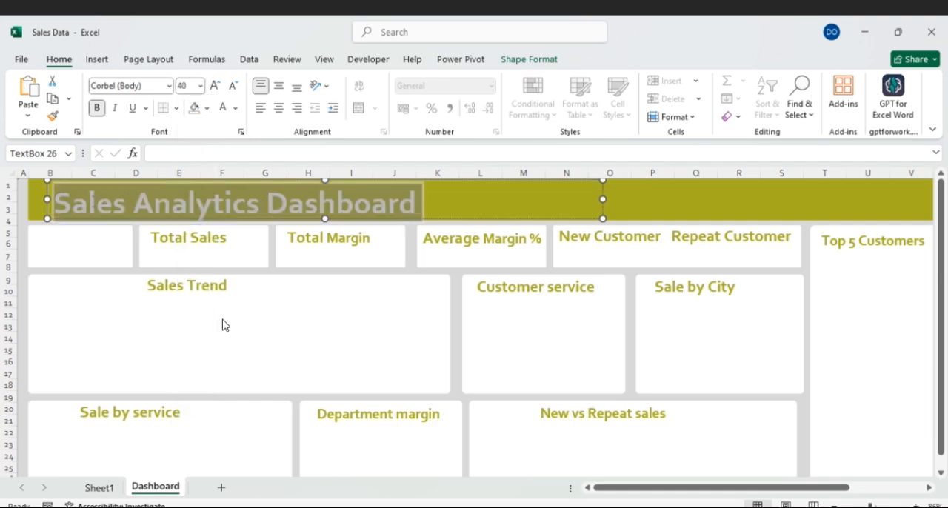
click(215, 86)
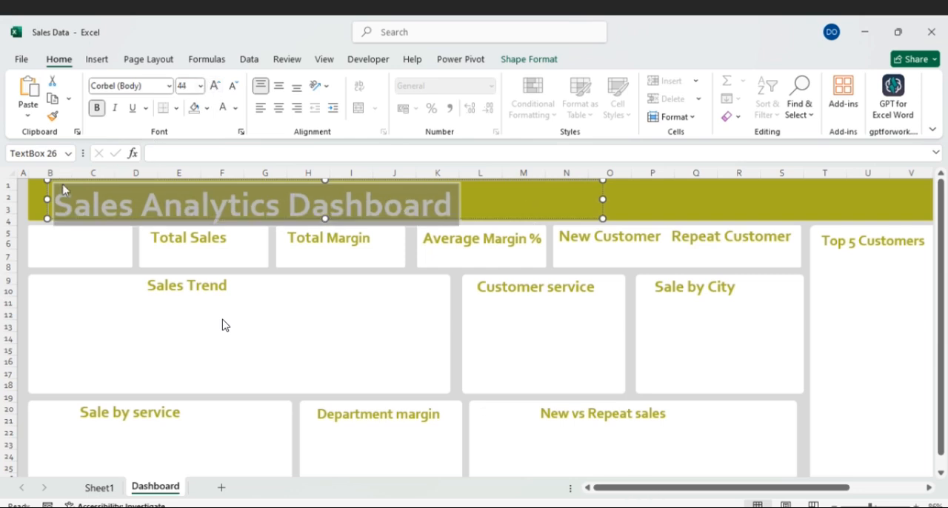
- Narrow the title box to fit its text and move it to the left end of the header banner
drag(41, 180, 36, 176)
drag(603, 200, 471, 201)
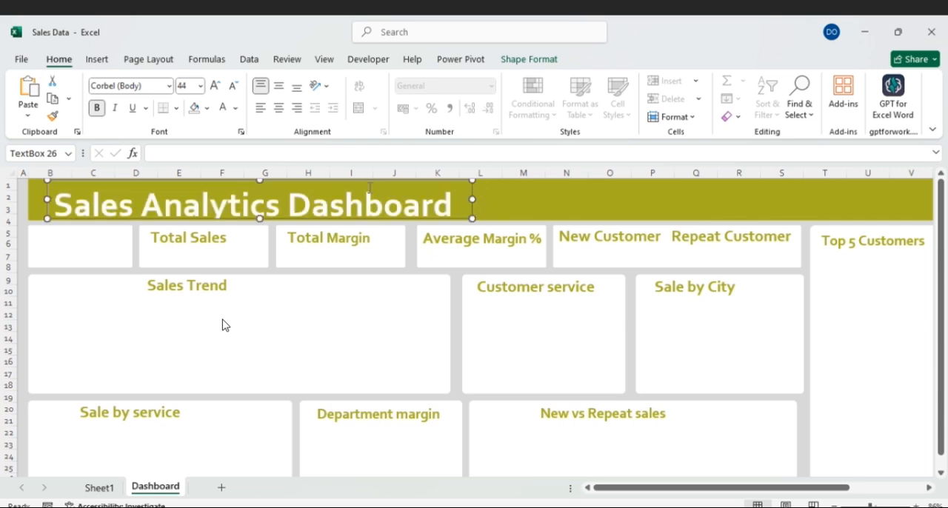
drag(336, 182, 319, 181)
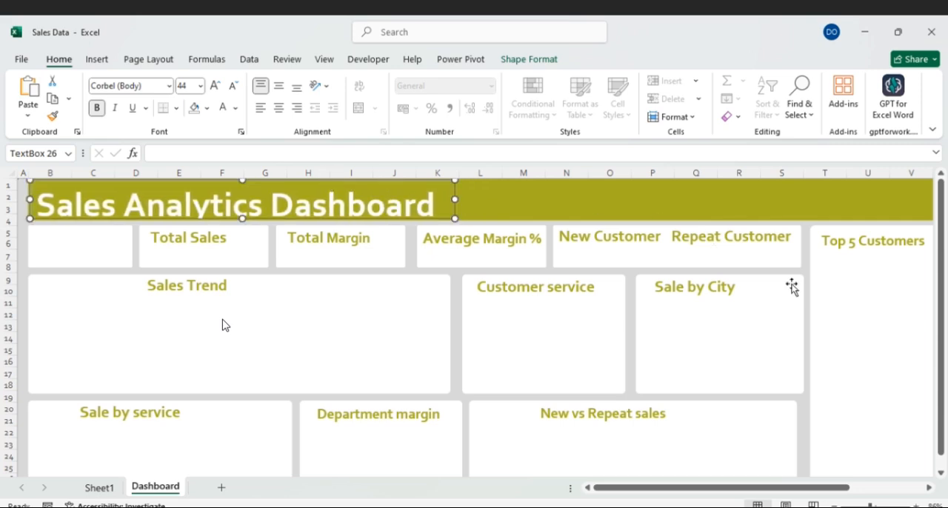
scroll(830, 377, down, 1)
scroll(833, 377, up, 1)
- Rename the Sheet1 worksheet holding the sales records as Data
click(397, 379)
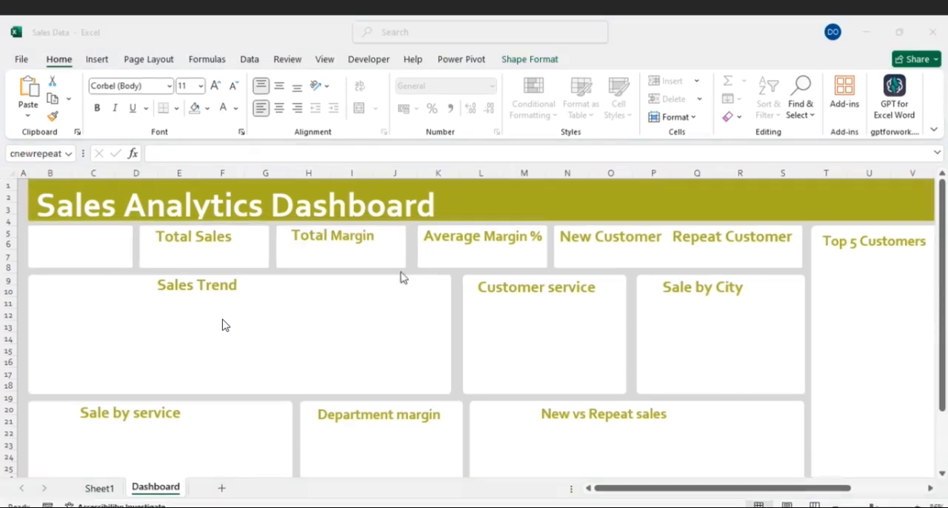
click(211, 331)
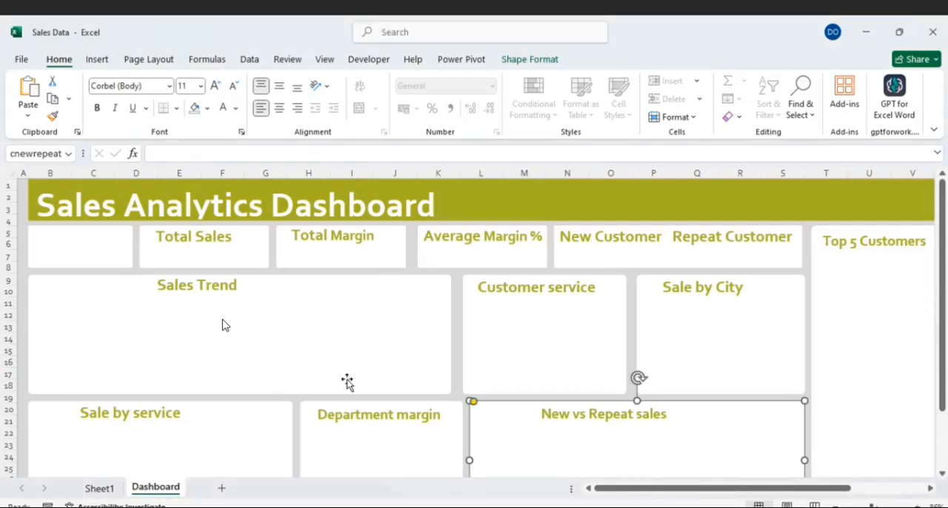
click(110, 491)
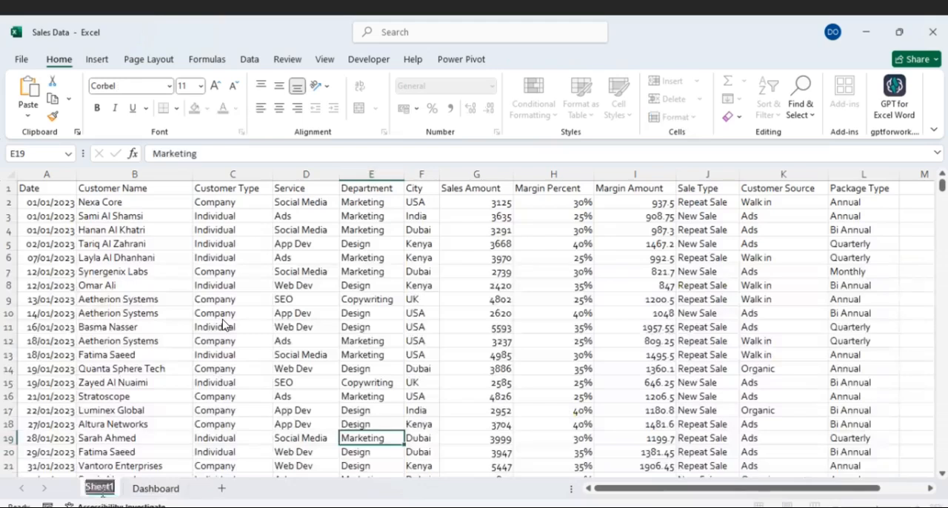
text(Data)
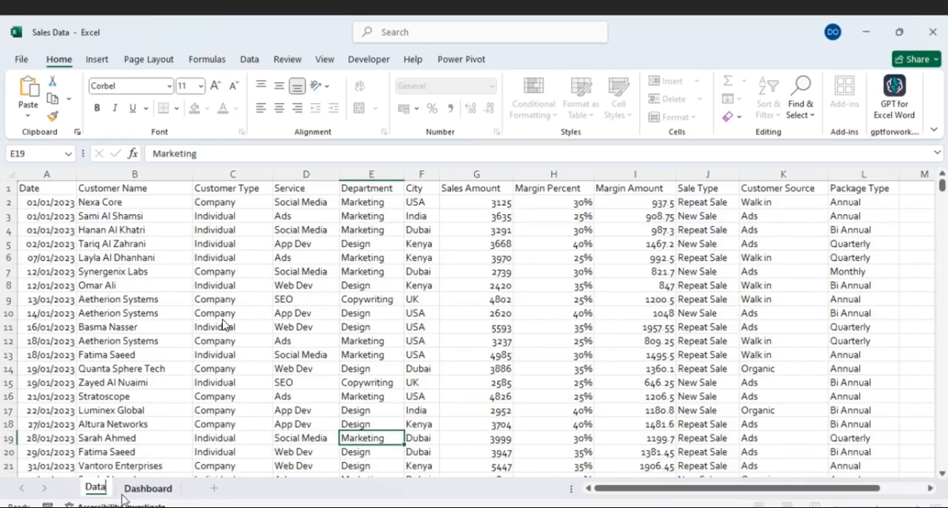
click(231, 420)
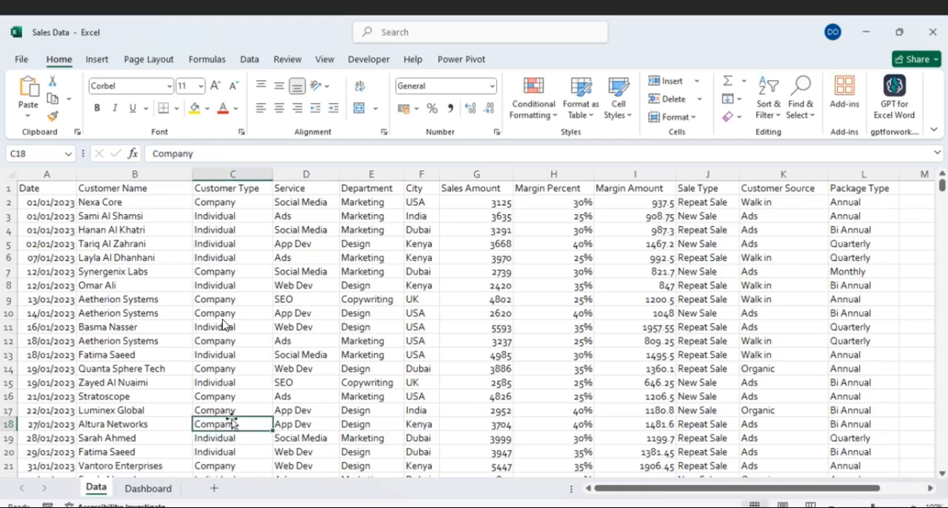
- Add a new worksheet, place it after the Dashboard sheet and name it Pivot
click(213, 492)
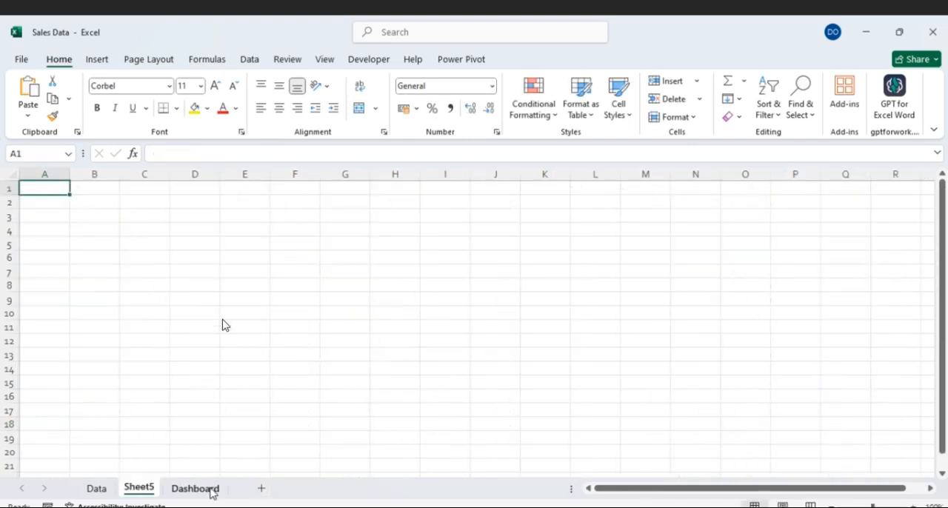
drag(198, 491, 138, 494)
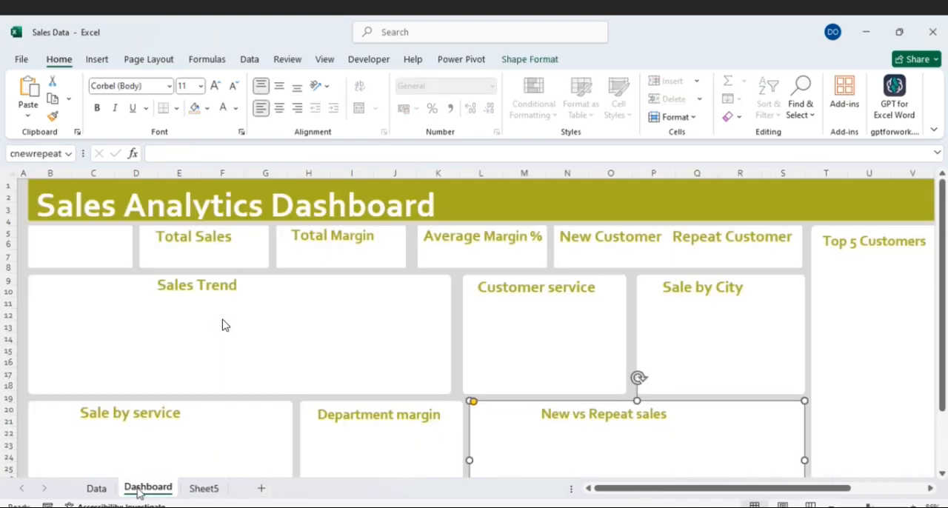
double_click(204, 489)
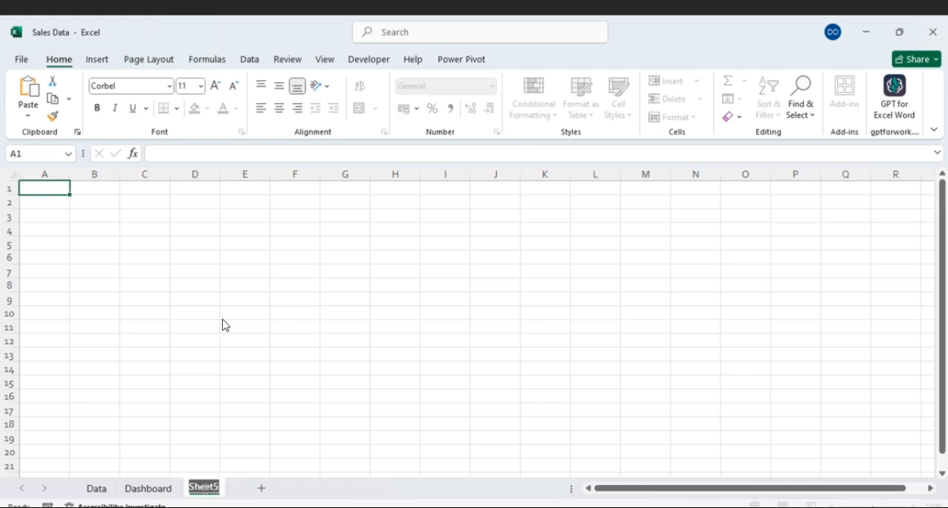
text(Piv)
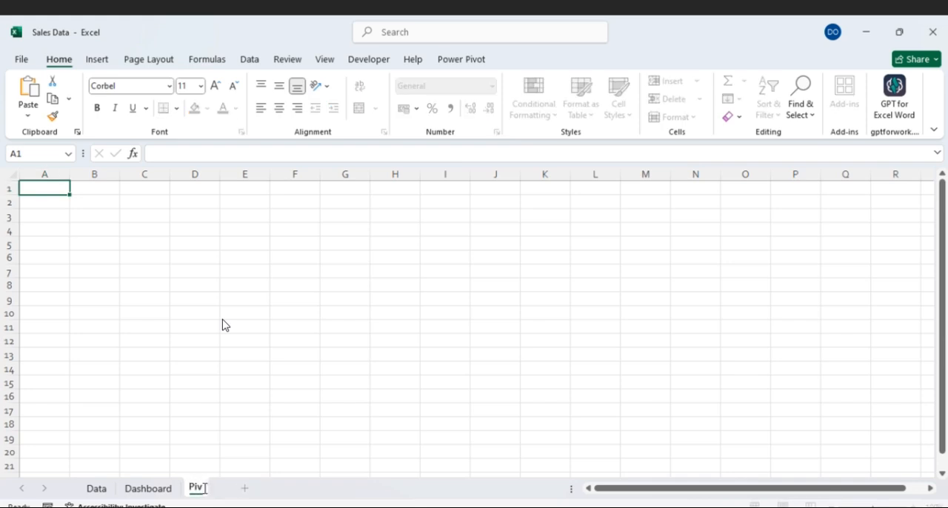
text(ot)
- Insert two blank columns between Date and Customer Name on the Data sheet
click(100, 490)
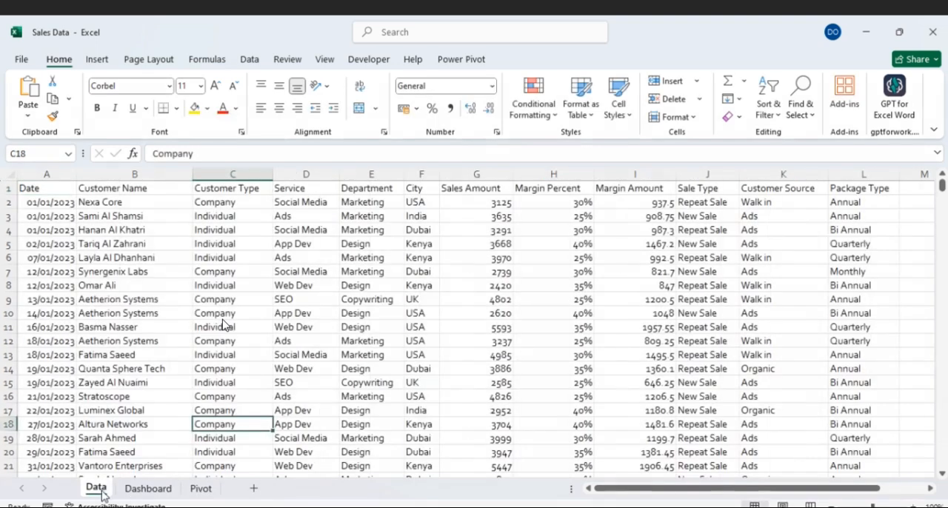
click(151, 287)
click(115, 173)
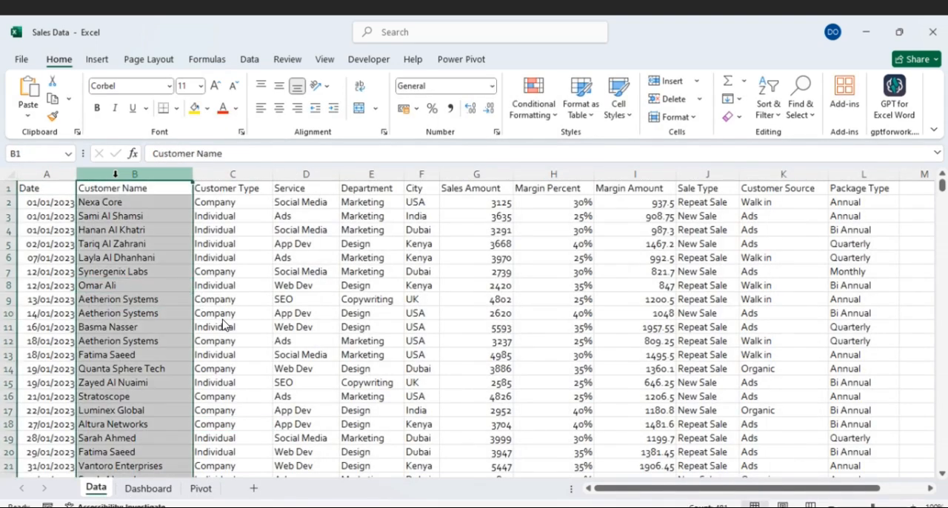
key(ctrl+shift+plus)
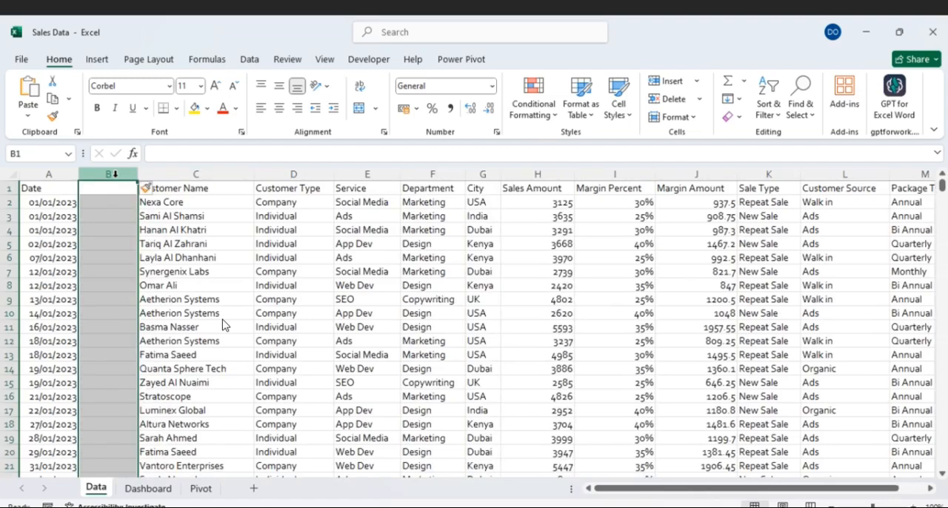
key(ctrl+shift+plus)
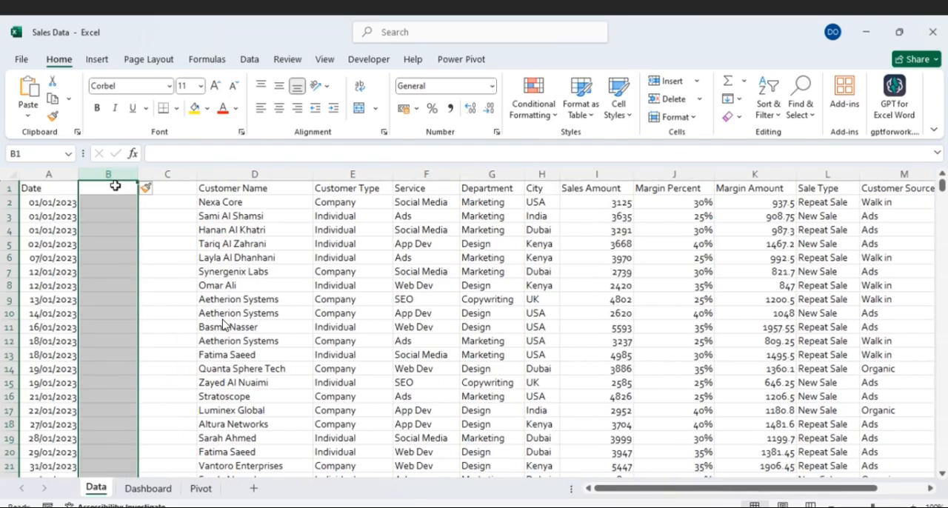
- Label the two new columns with the headers Month in B1 and Year in C1
click(115, 186)
text(Month)
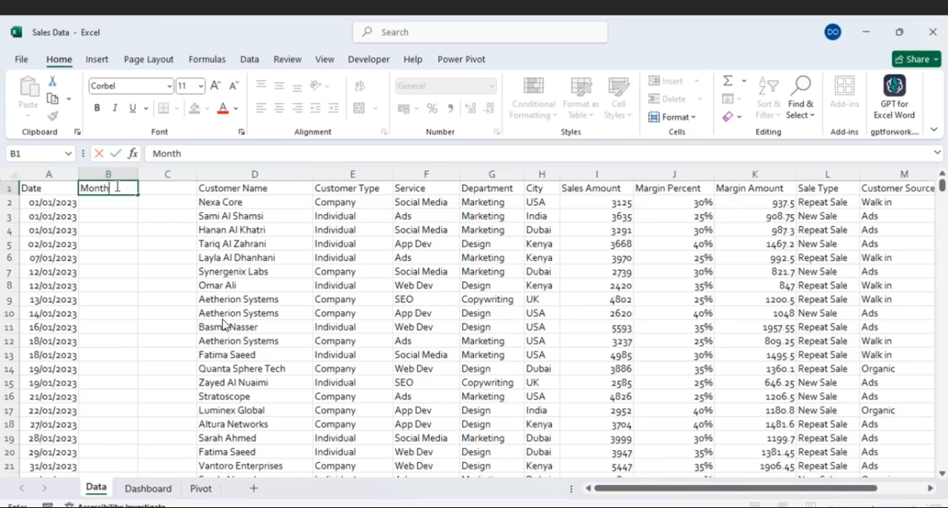
click(154, 189)
text(Year)
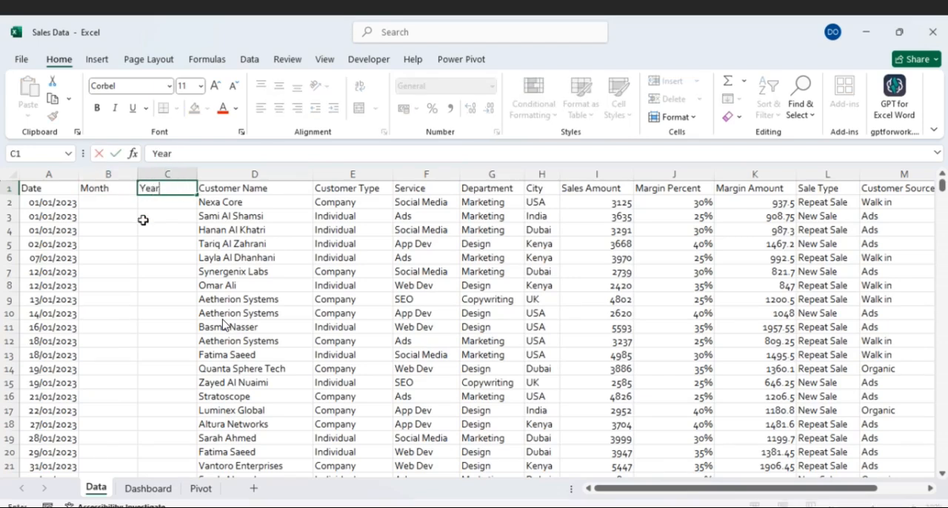
click(144, 217)
- Enter the formula =TEXT(A2,"mmm") in B2 to extract the month from the date
click(111, 200)
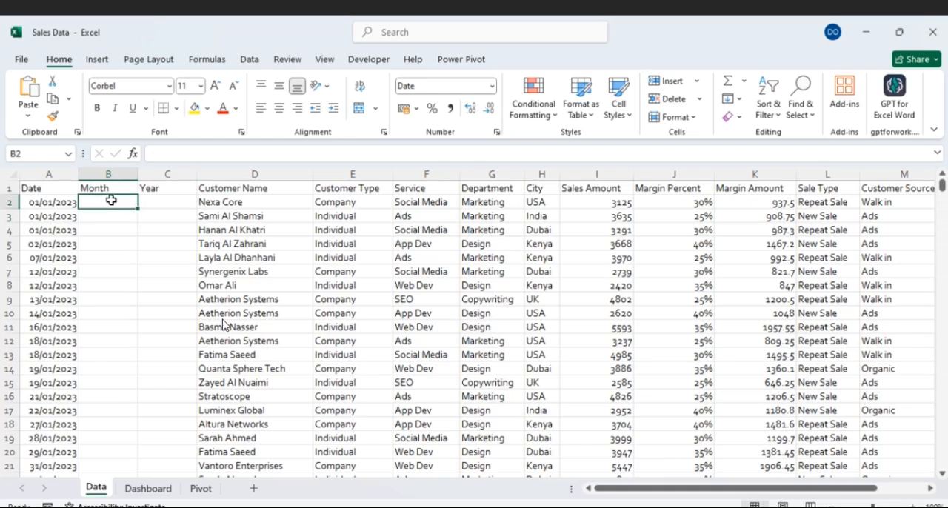
text(=tex)
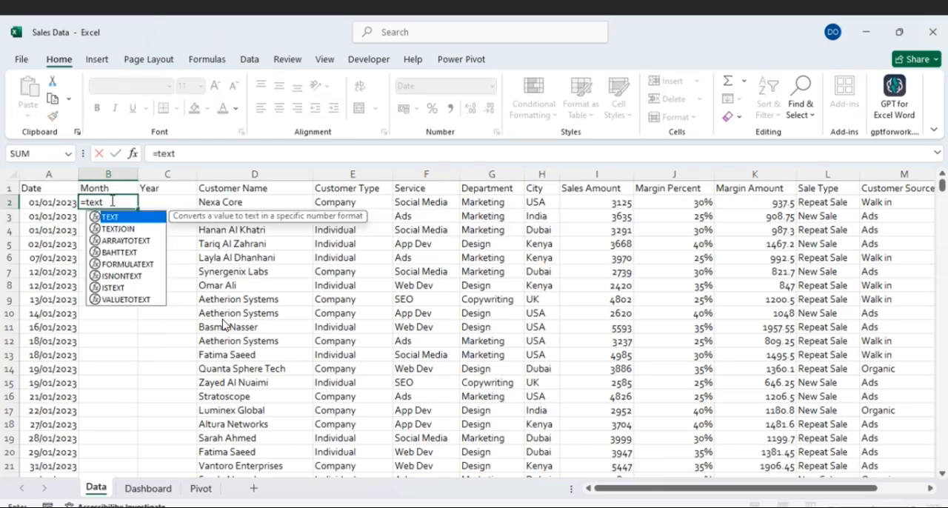
text(t)
key(Tab)
click(66, 201)
text(,)
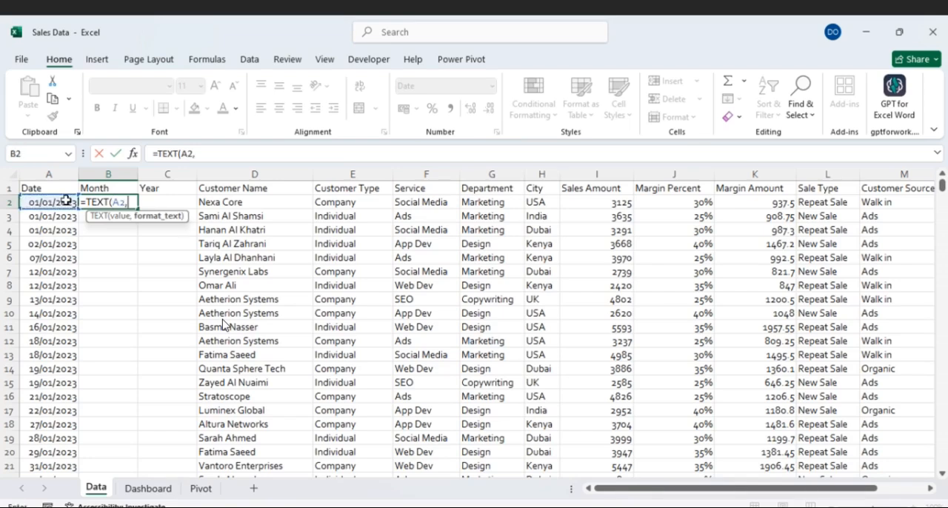
text("mmm")
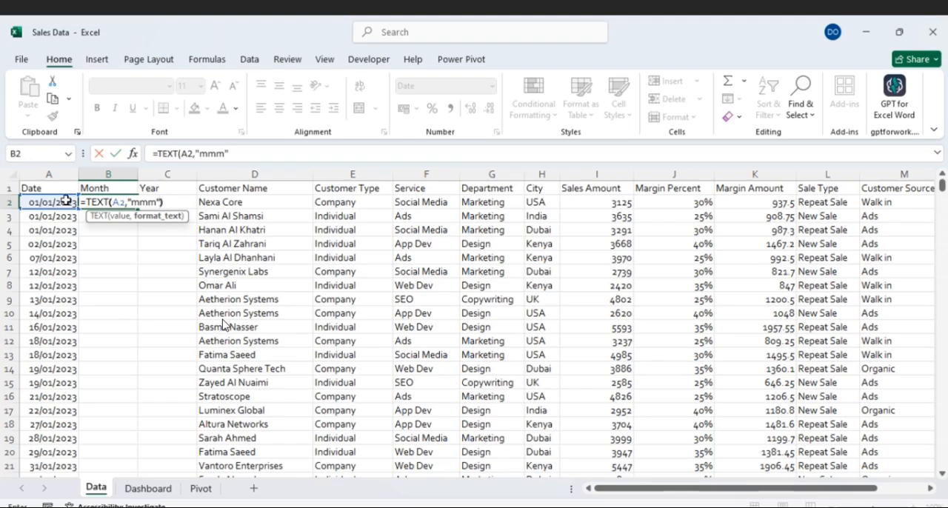
text())
key(Return)
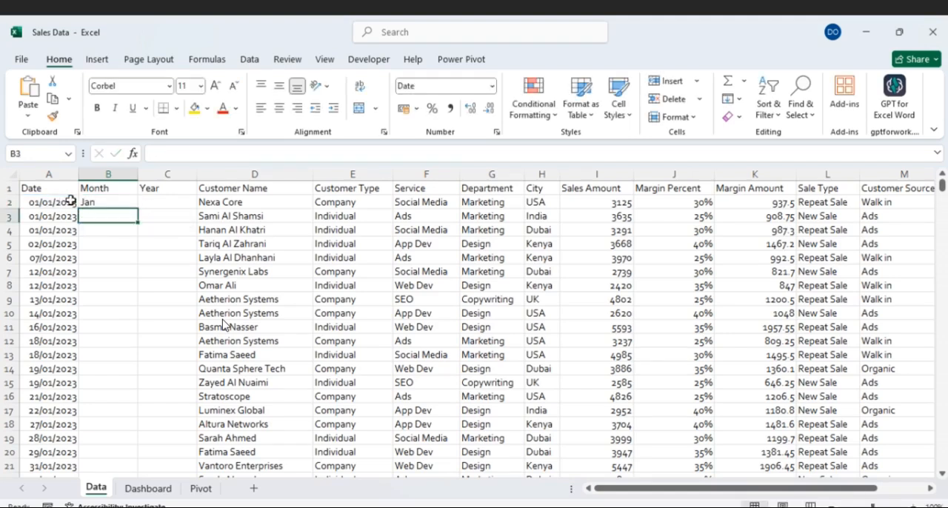
double_click(88, 202)
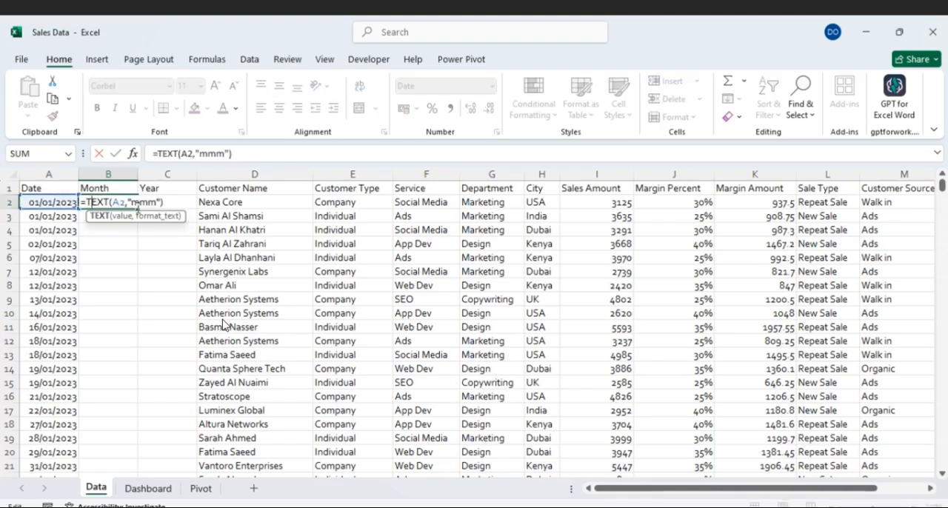
key(Escape)
double_click(113, 205)
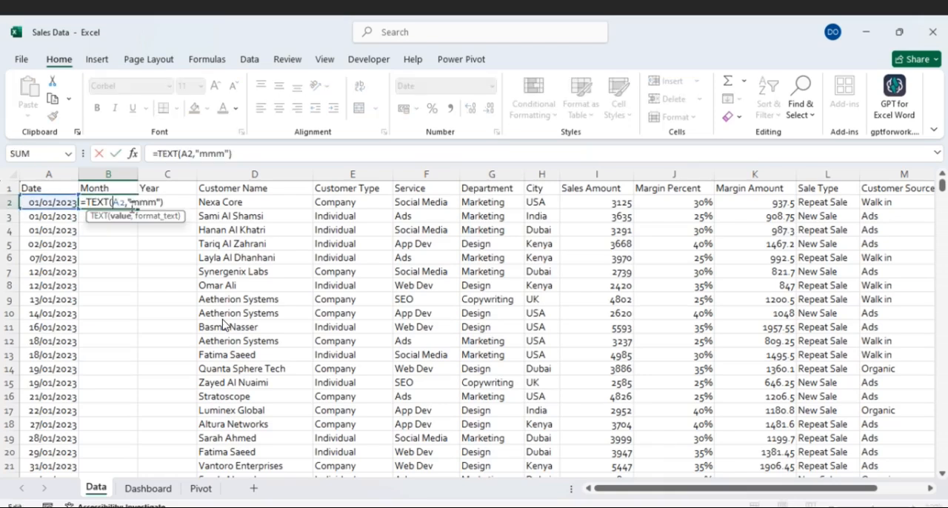
click(131, 186)
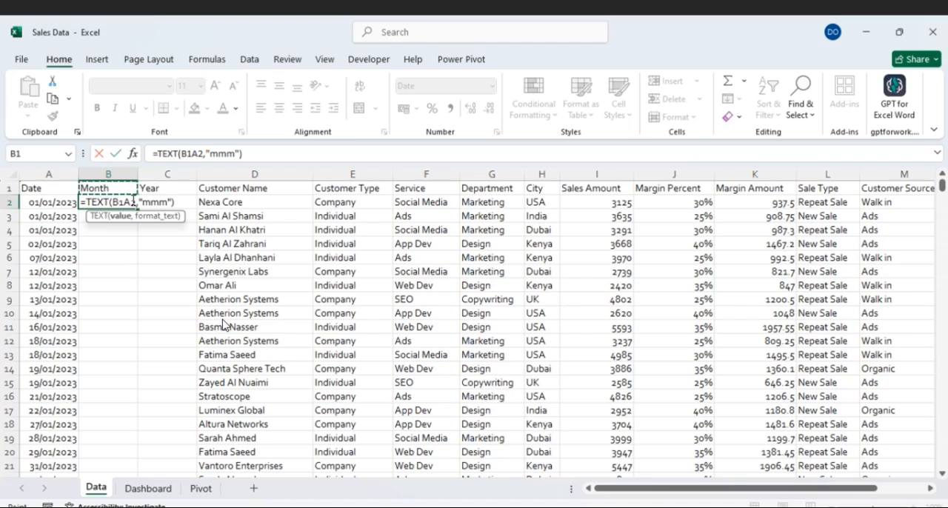
key(BackSpace)
key(BackSpace)
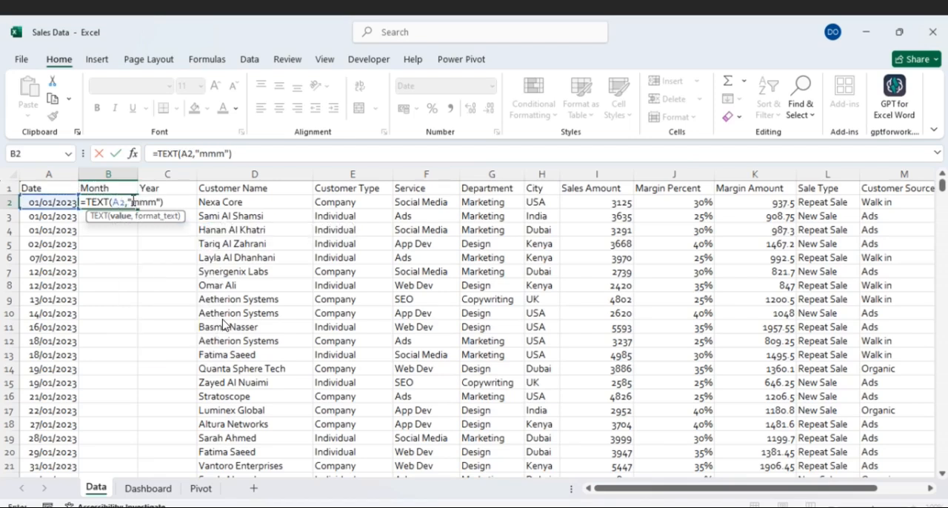
key(Return)
- Fill the Month formula in B2 down through all the data rows
click(132, 202)
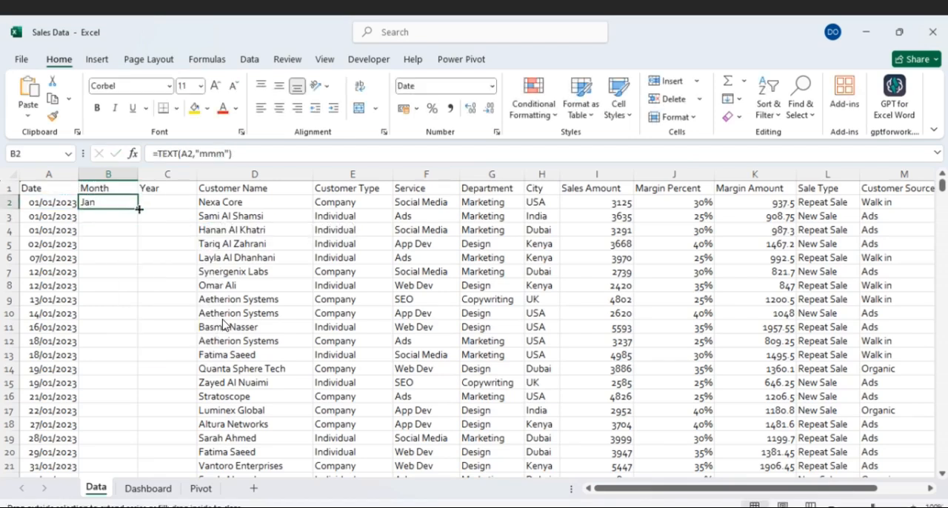
double_click(139, 209)
- Enter =TEXT(A2,"yyyy") in C2 to extract the year and fill it down the Year column
click(149, 202)
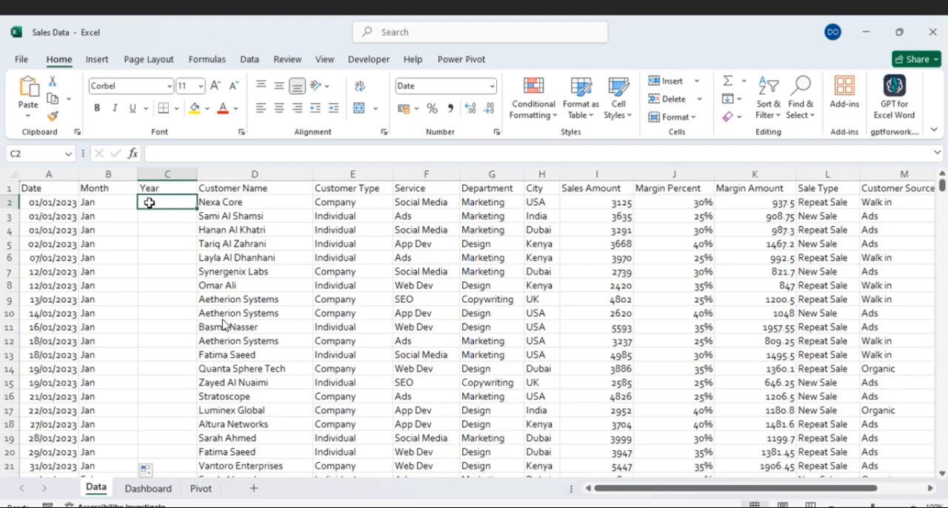
text(=te)
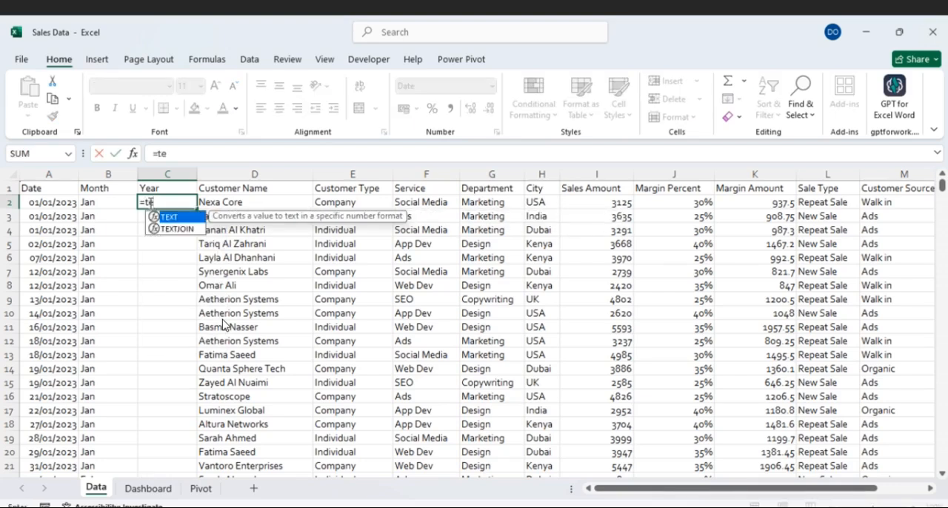
key(Tab)
click(59, 205)
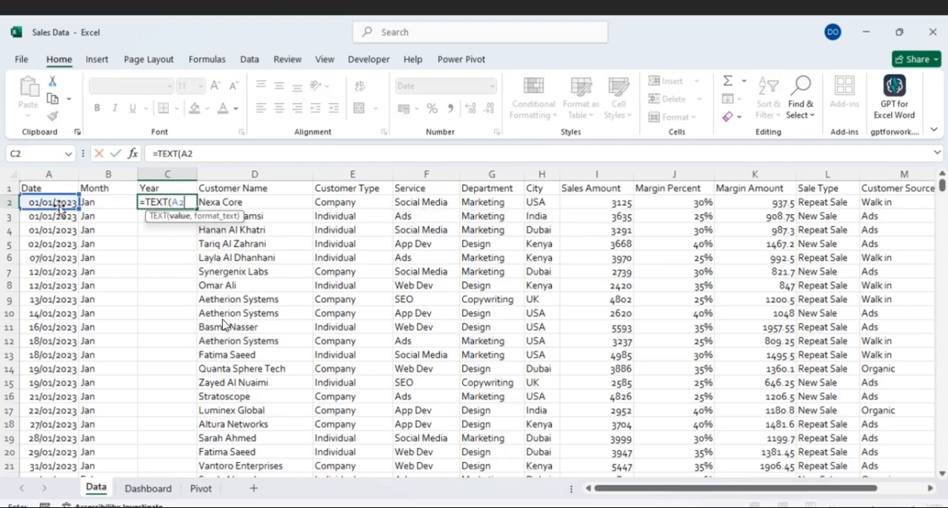
text(,"yyyy)
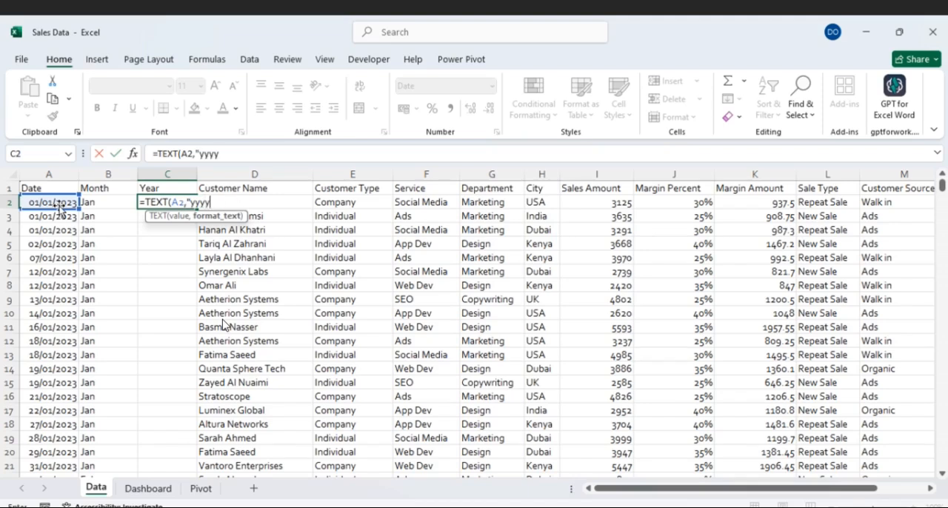
text("))
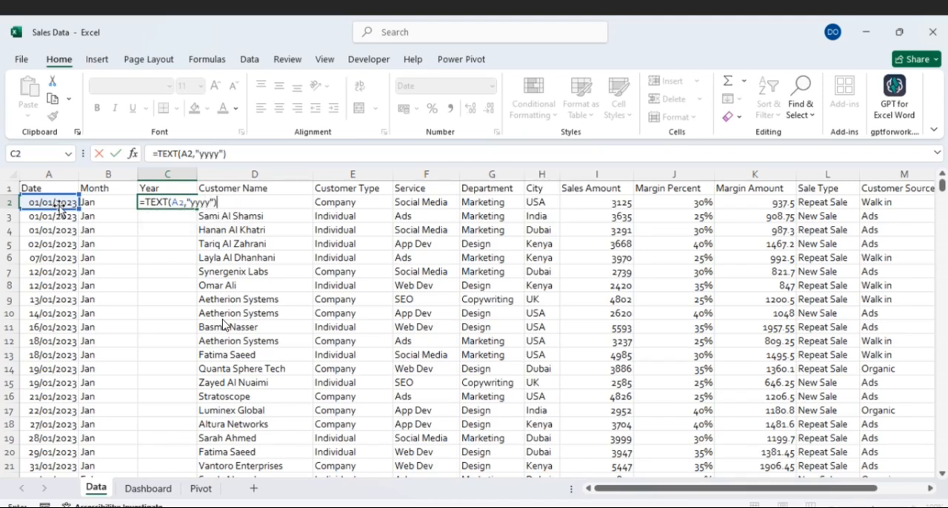
key(Return)
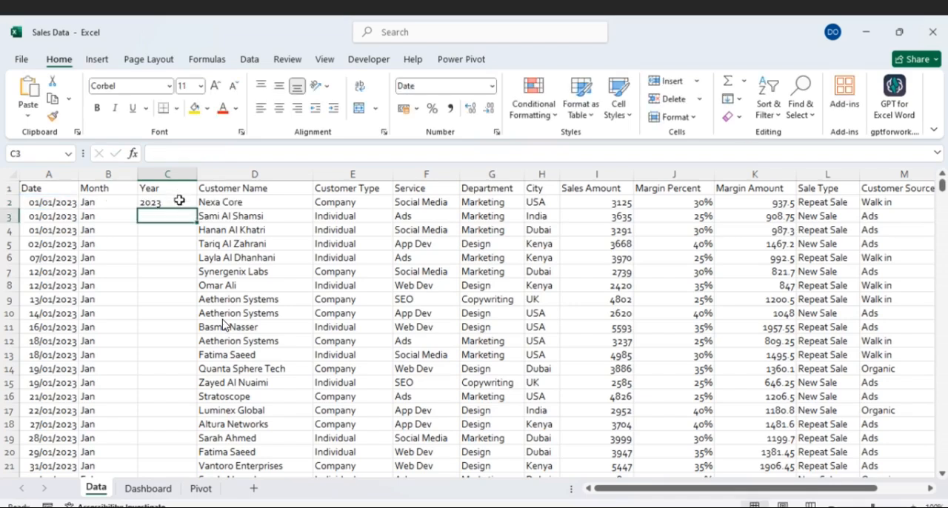
click(179, 200)
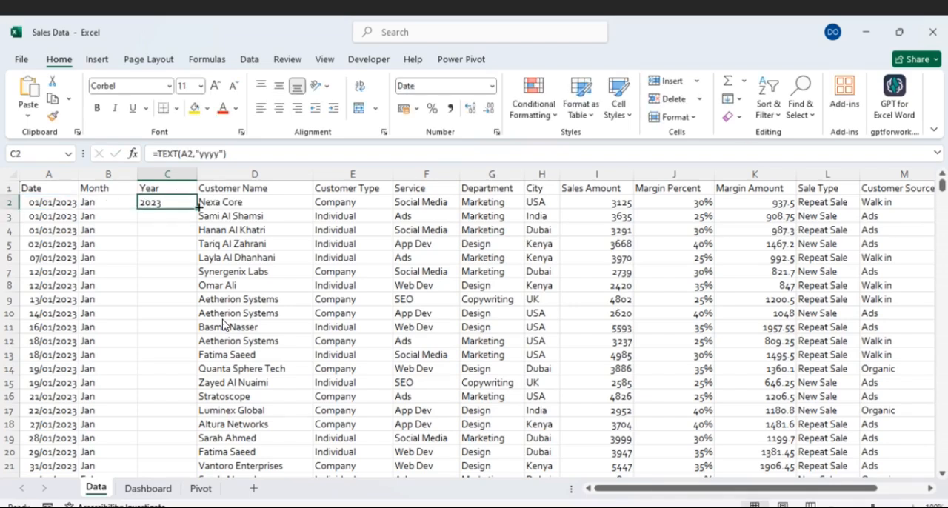
double_click(198, 208)
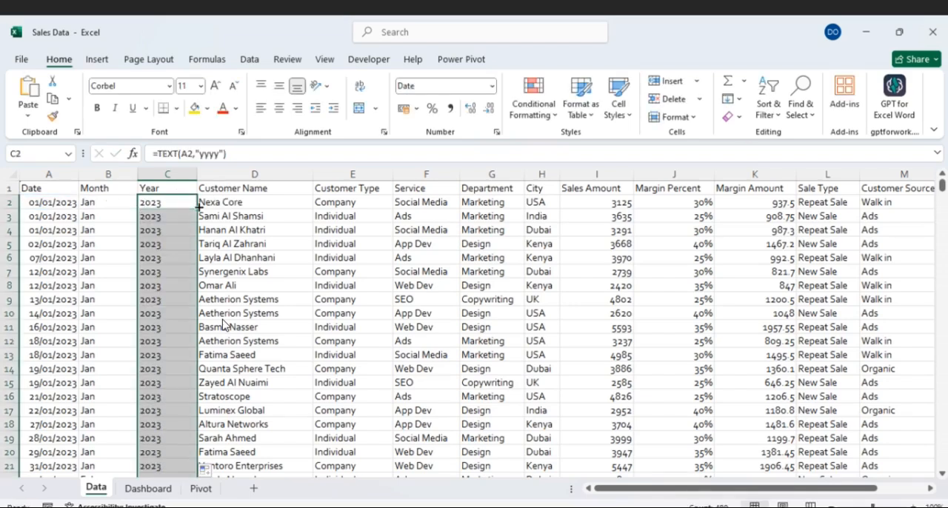
- Convert the sales data range A1:N481 on the Data sheet into a table with headers
click(53, 188)
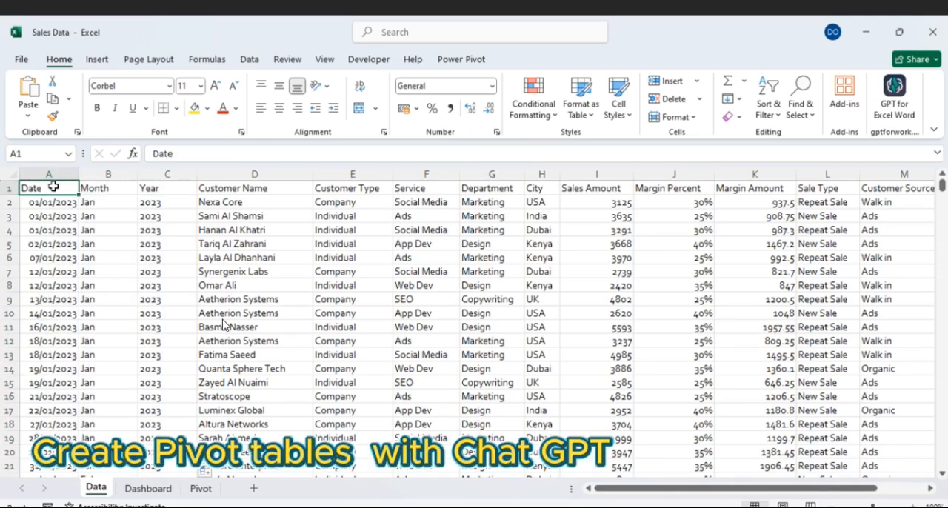
key(ctrl+t)
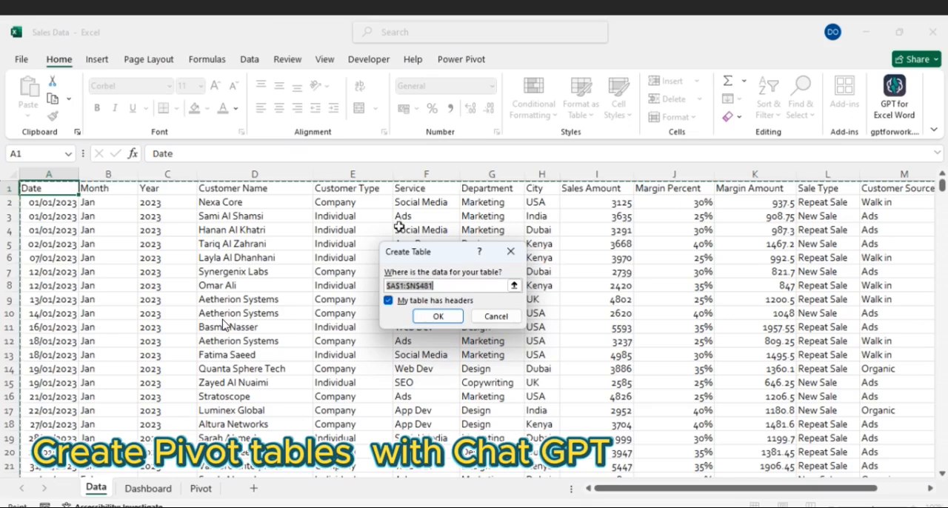
drag(454, 257, 408, 257)
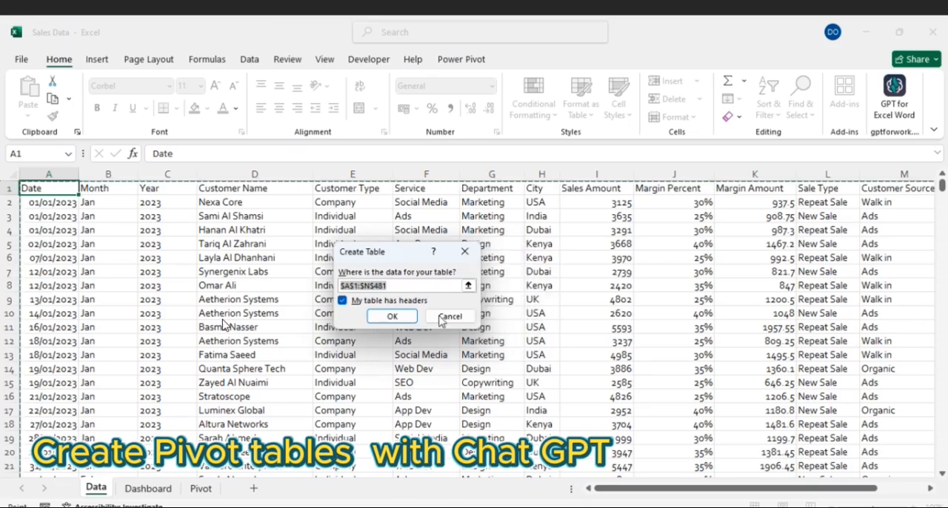
click(392, 316)
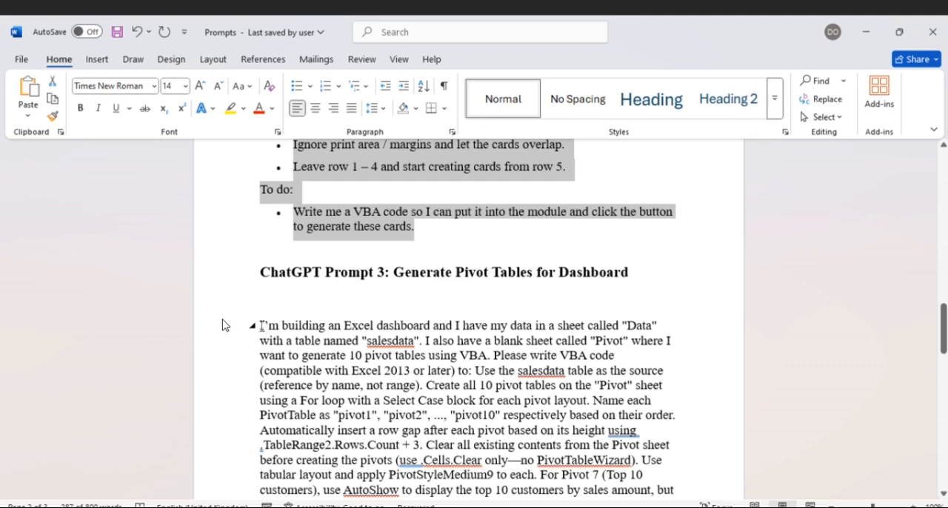
- Check the table name required by Prompt 3 in the Word document and rename the Data sheet's table in Excel as salesdata
click(261, 326)
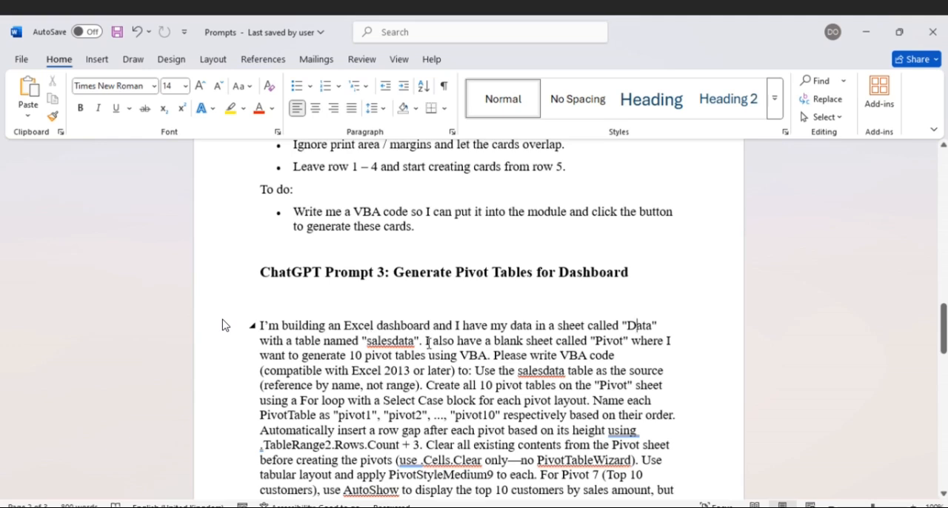
mouse_move(613, 506)
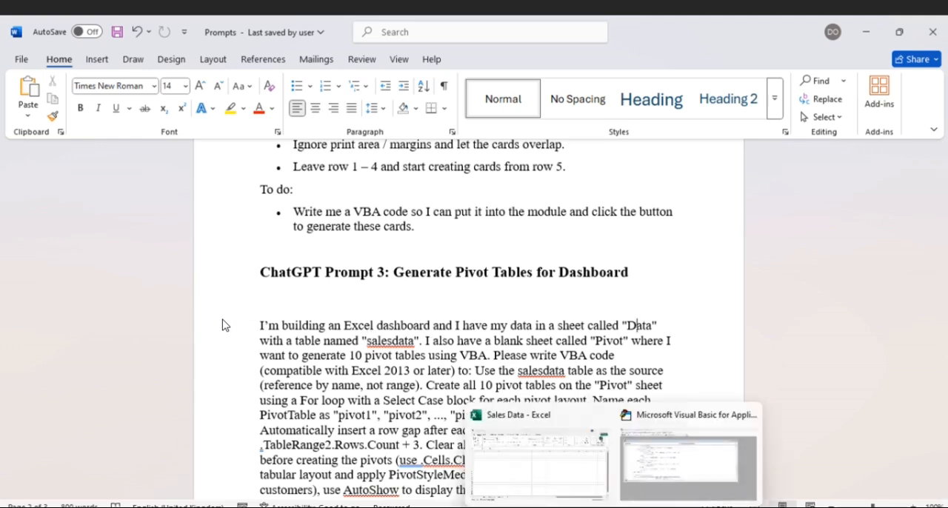
click(589, 485)
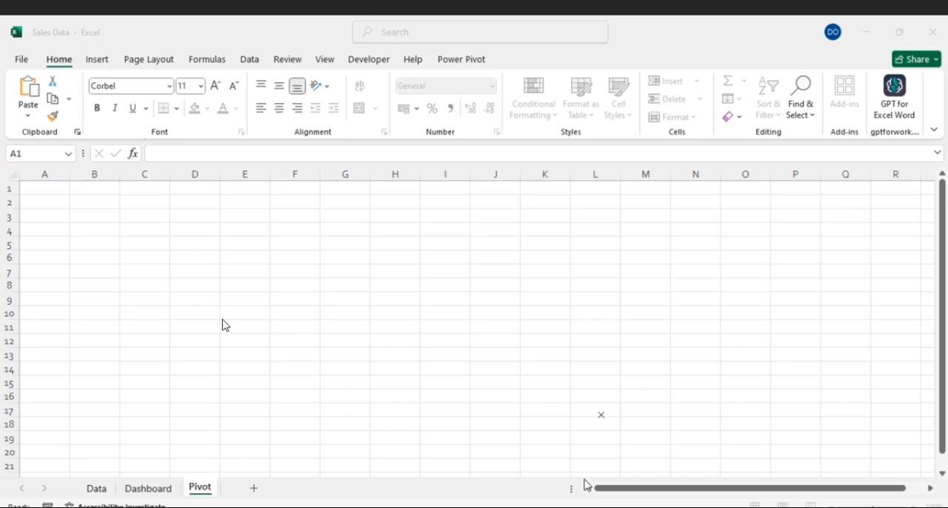
click(96, 490)
key(ctrl+Down)
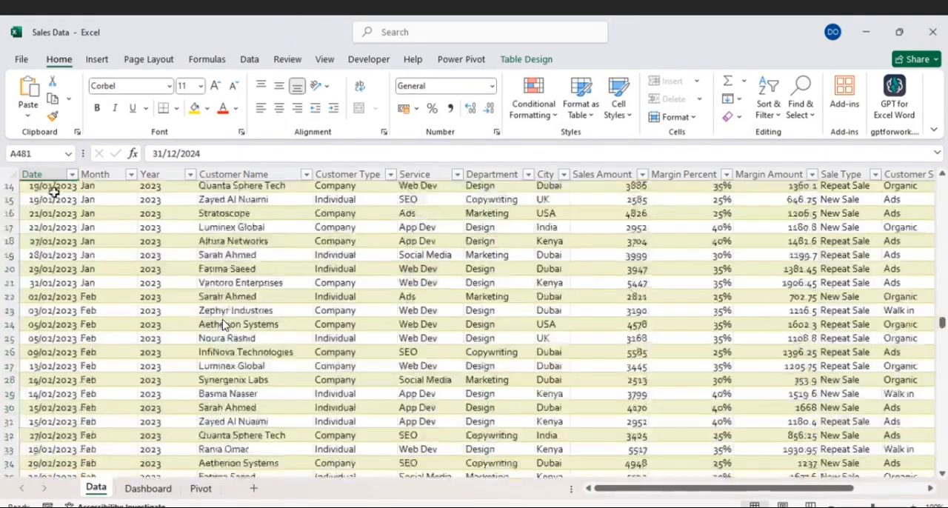
scroll(222, 324, up, 10)
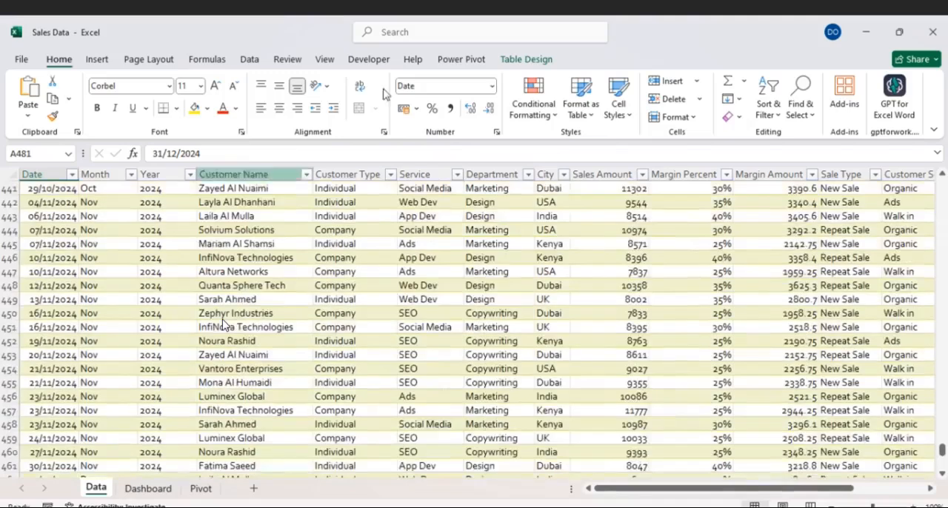
click(535, 59)
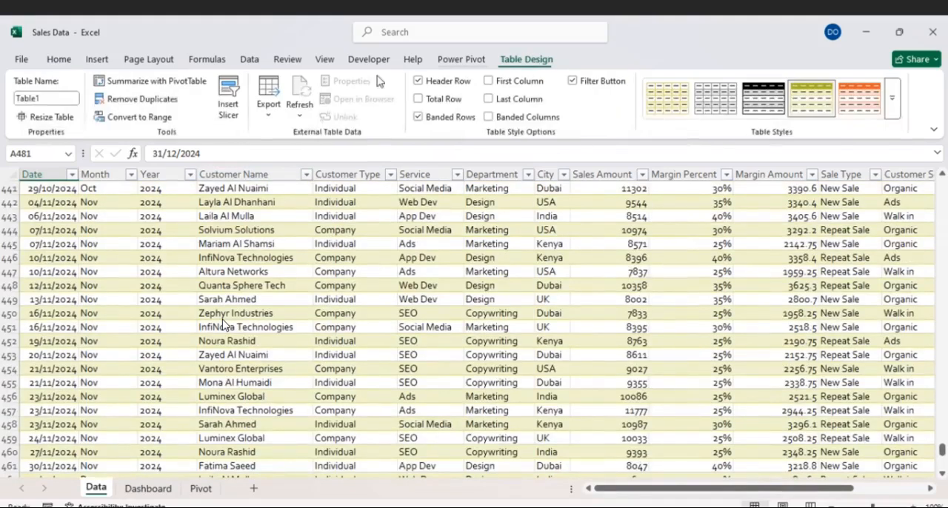
click(48, 94)
text(Sales)
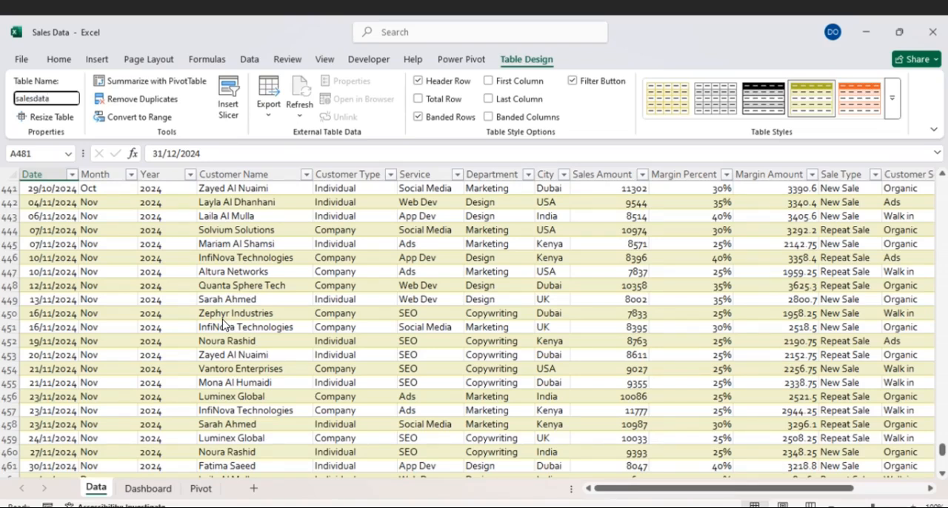
text(data)
click(283, 340)
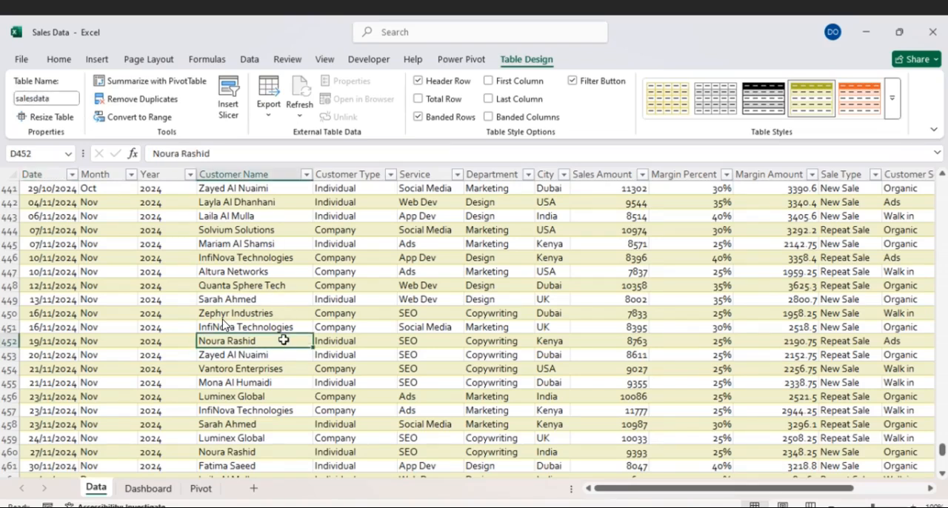
- Open the blank Pivot sheet, switch to the Prompts document in Word and copy the full text of ChatGPT Prompt 3
scroll(284, 340, up, 20)
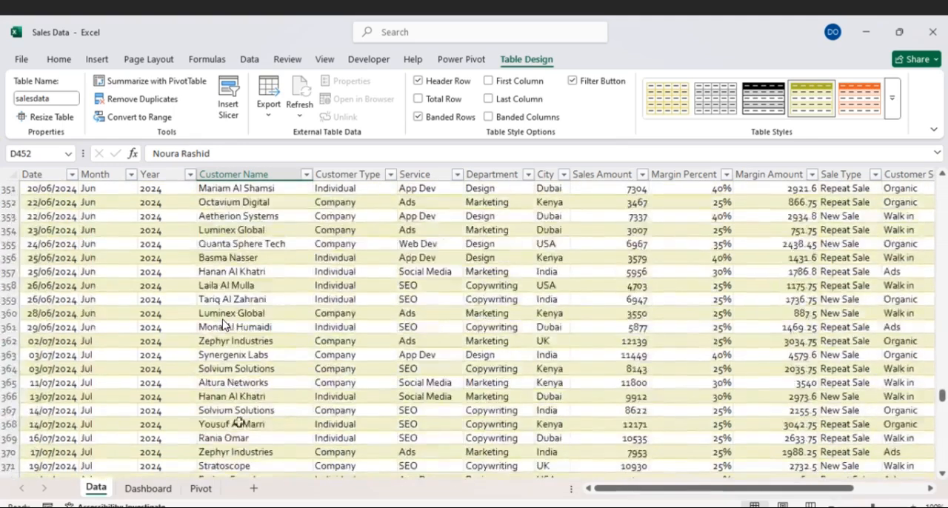
click(206, 486)
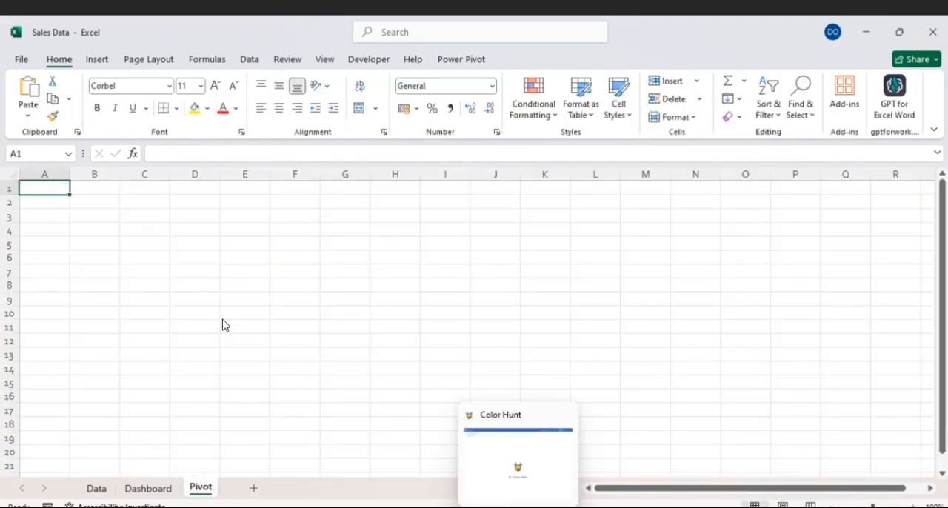
click(646, 507)
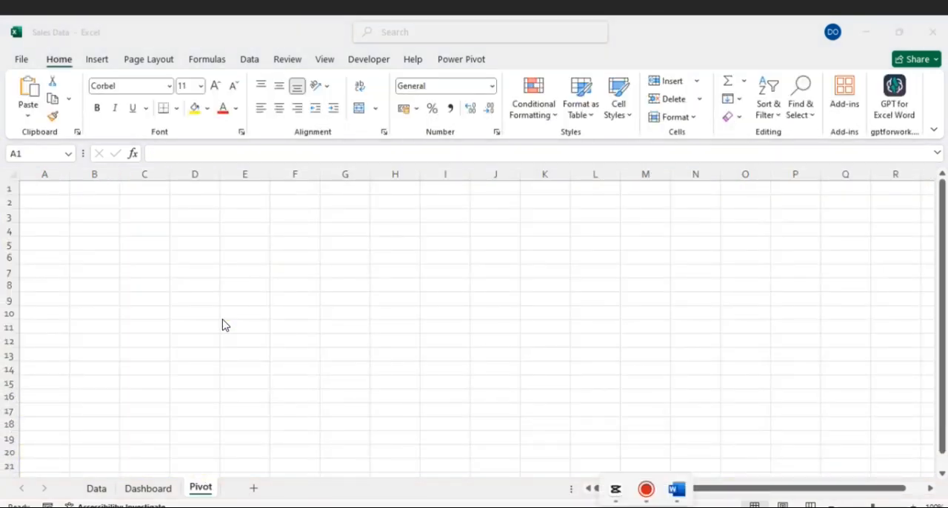
mouse_move(673, 502)
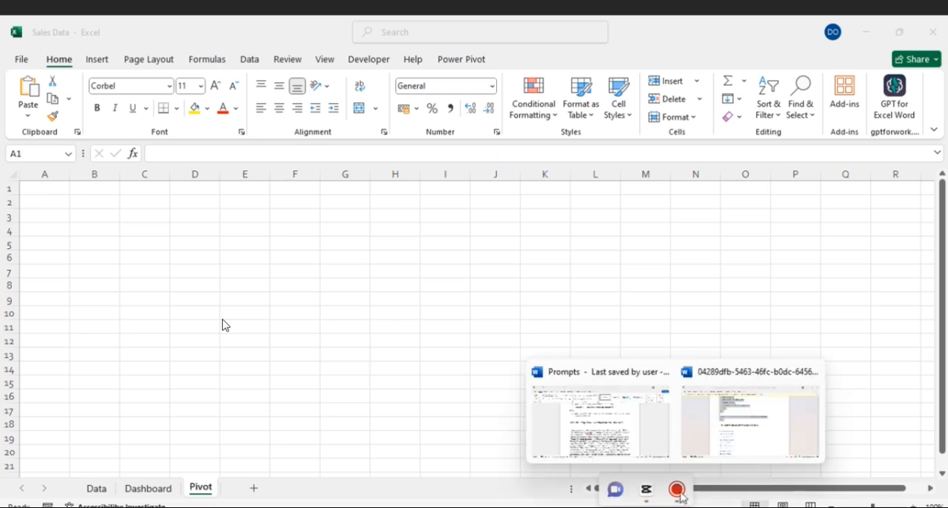
click(592, 382)
drag(261, 326, 520, 400)
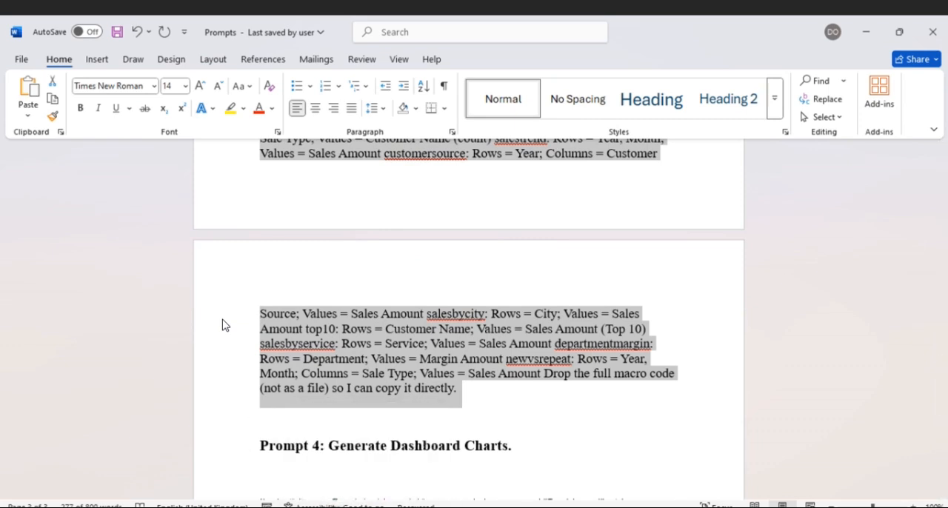
- Switch to the ChatGPT conversation in the browser and submit the copied pivot-table prompt
click(353, 474)
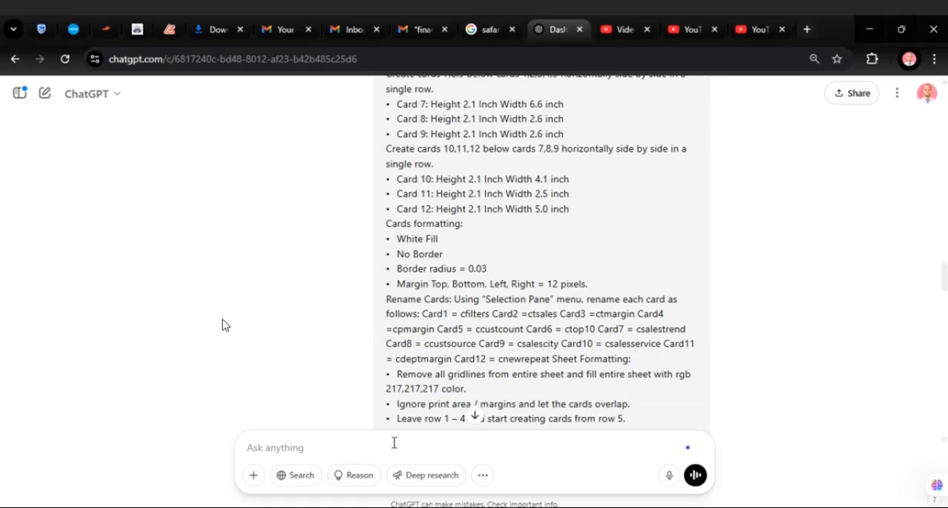
scroll(394, 443, down, 3)
click(263, 448)
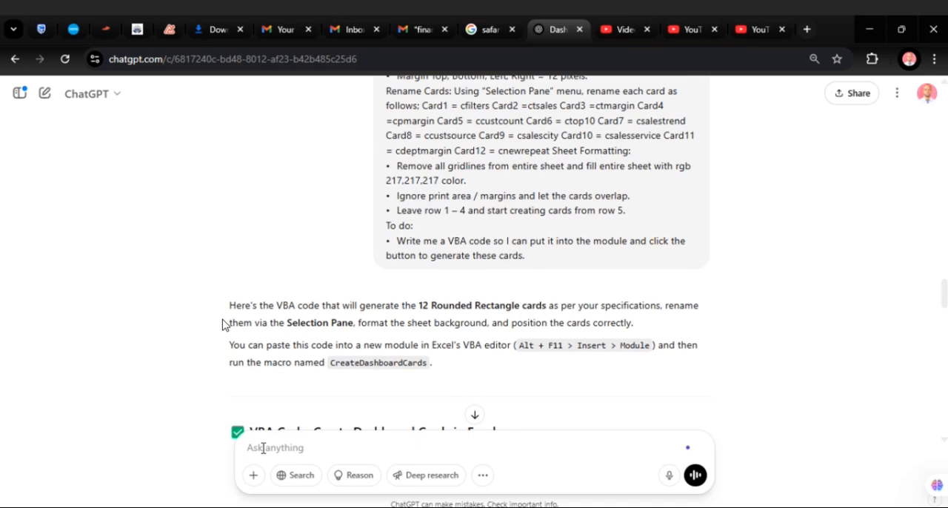
key(ctrl+v)
click(696, 477)
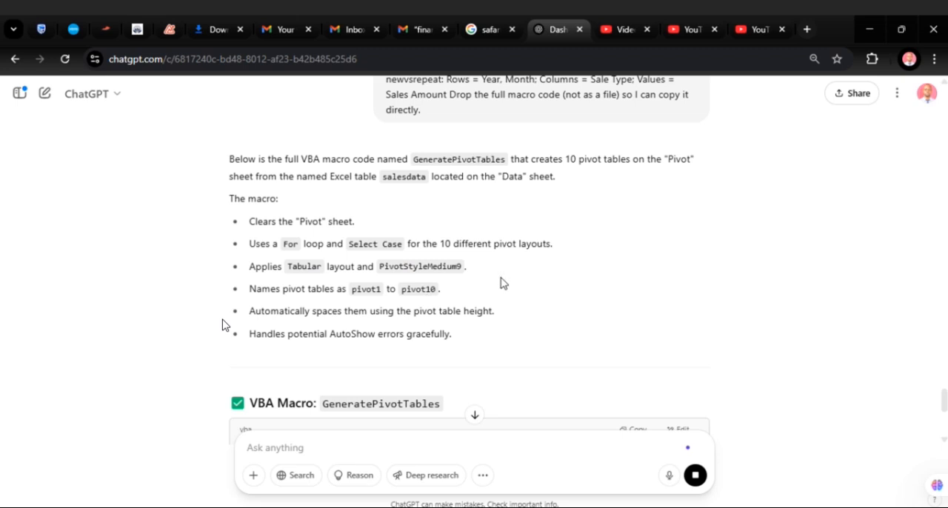
- Read through the generated GeneratePivotTables macro, including its ten pivot layouts, and copy the code
scroll(501, 283, down, 2)
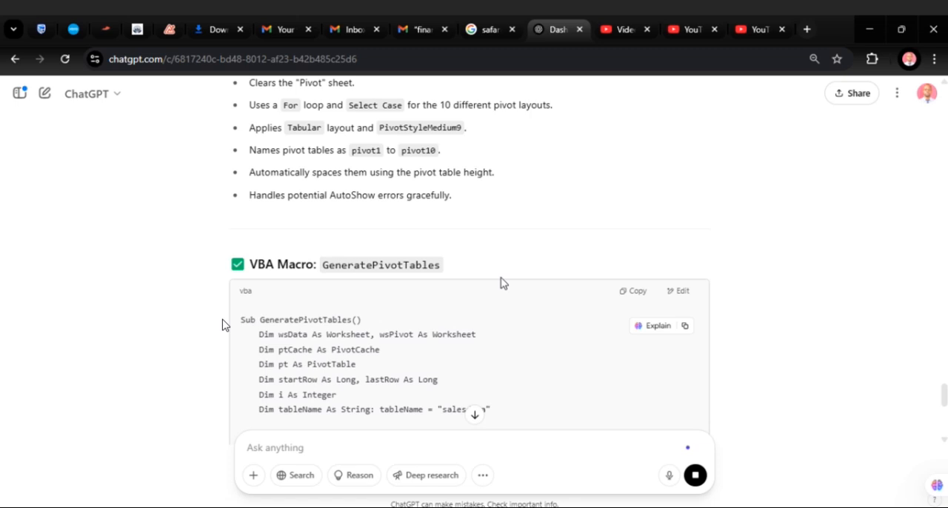
scroll(408, 271, down, 4)
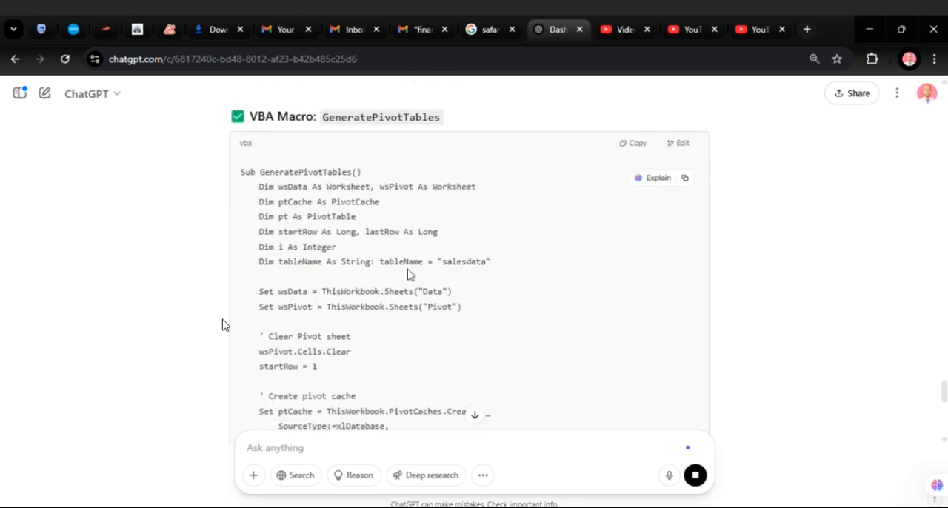
scroll(408, 274, down, 6)
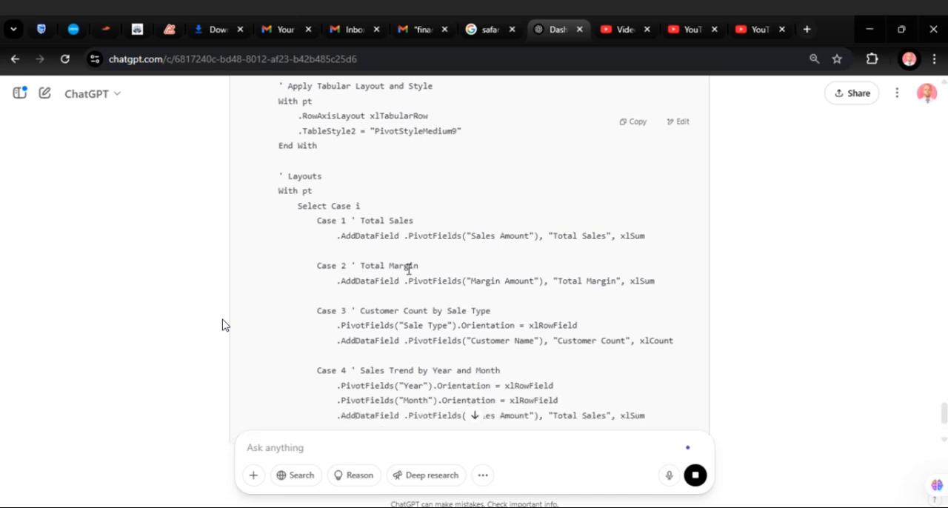
scroll(408, 269, down, 2)
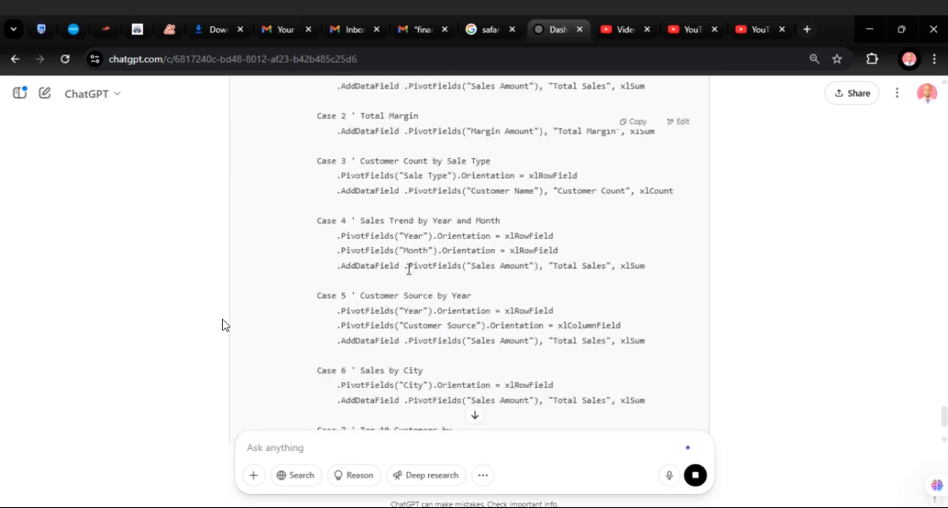
scroll(408, 270, down, 2)
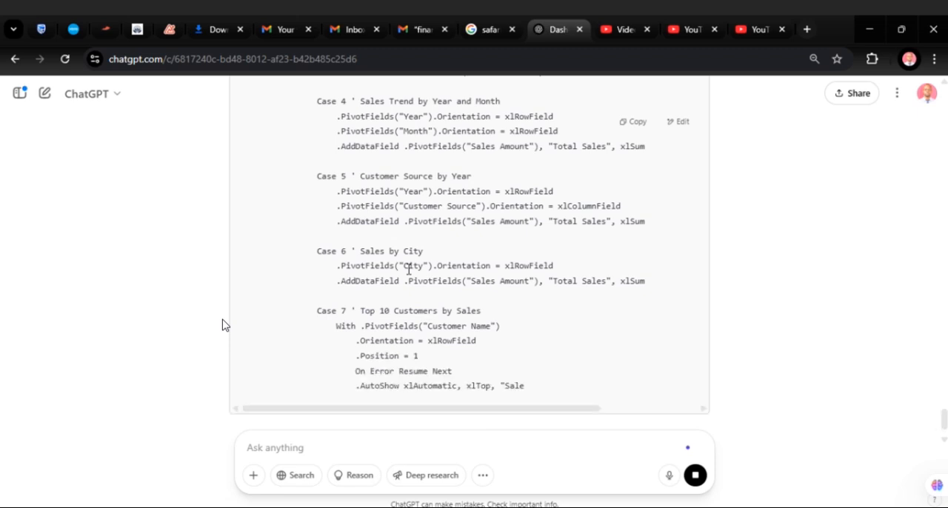
scroll(408, 269, down, 4)
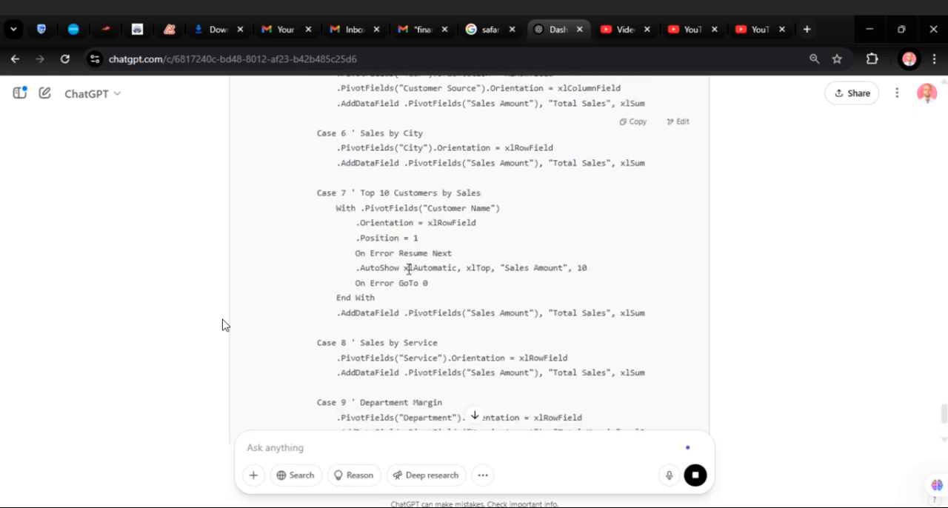
scroll(408, 269, down, 2)
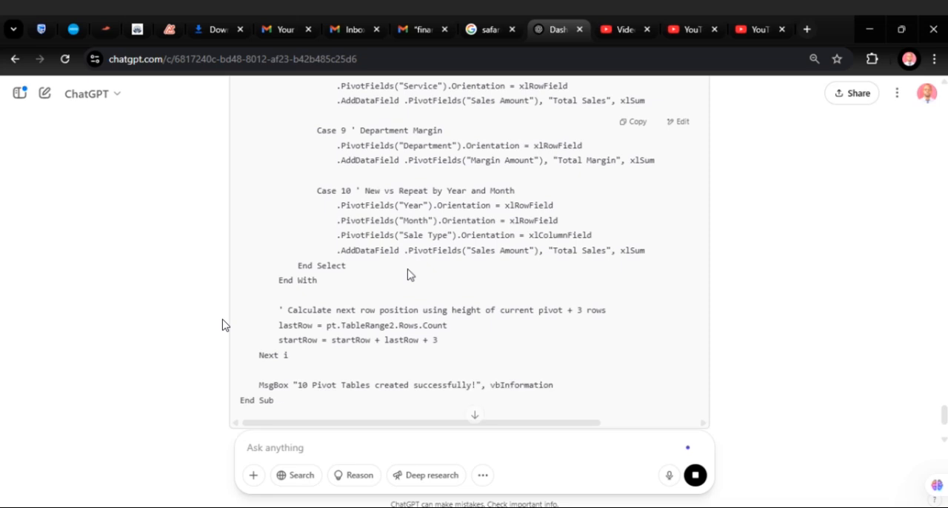
scroll(407, 269, down, 2)
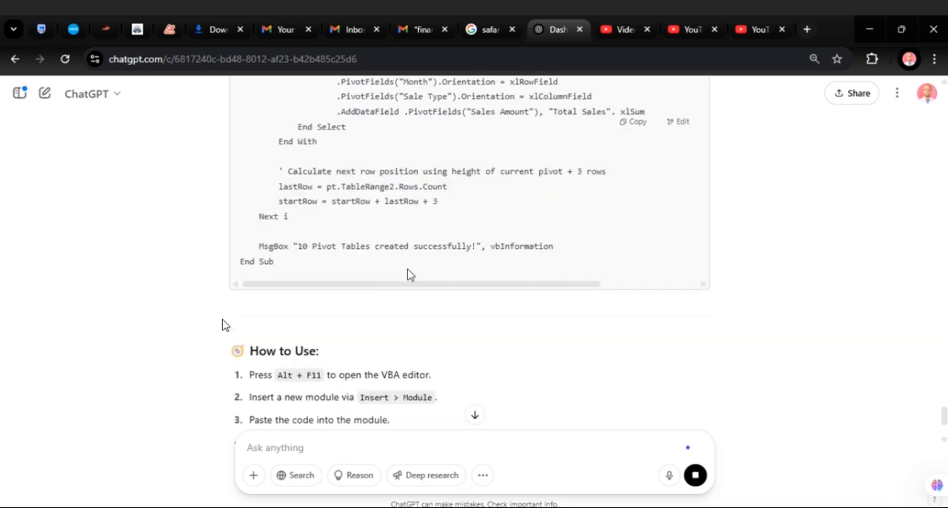
scroll(408, 275, up, 4)
click(642, 127)
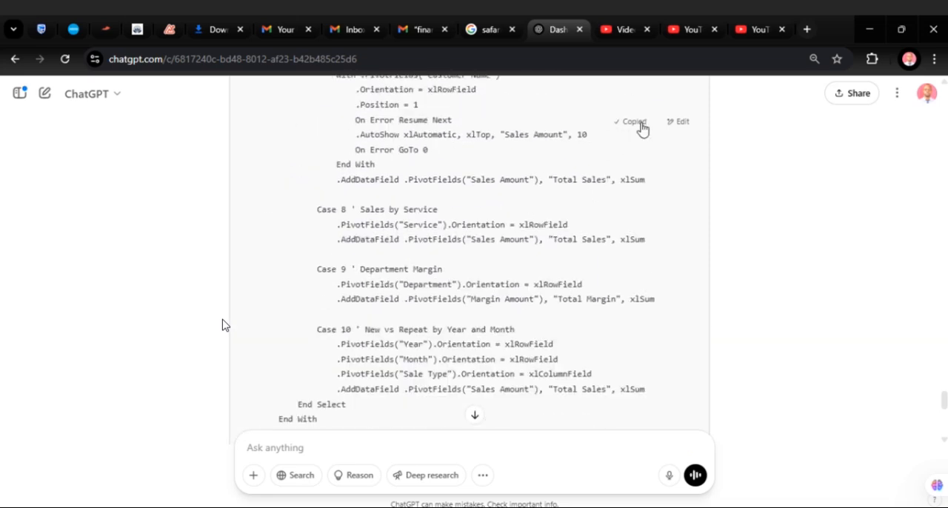
- Insert a new module in the Visual Basic editor, paste the GeneratePivotTables code into it and return to the workbook's Pivot sheet
mouse_move(616, 507)
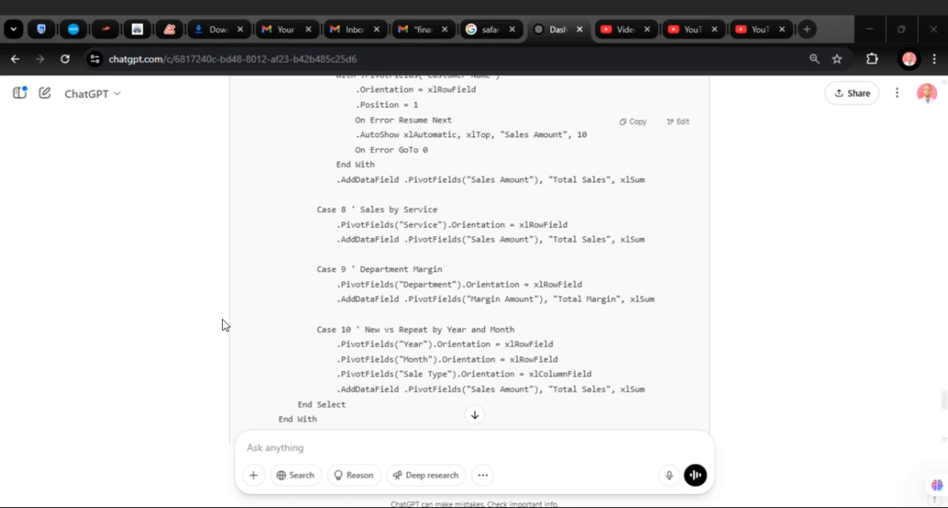
mouse_move(612, 507)
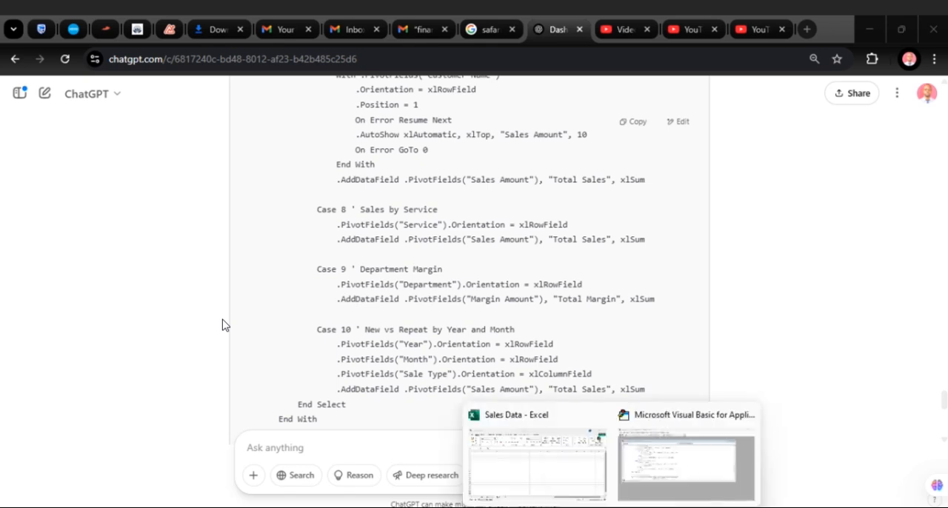
click(666, 419)
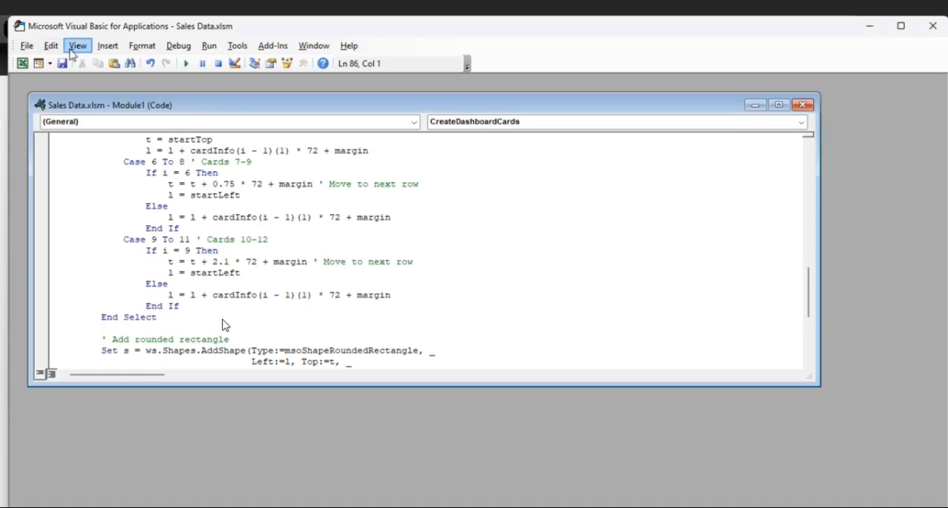
click(107, 45)
click(123, 97)
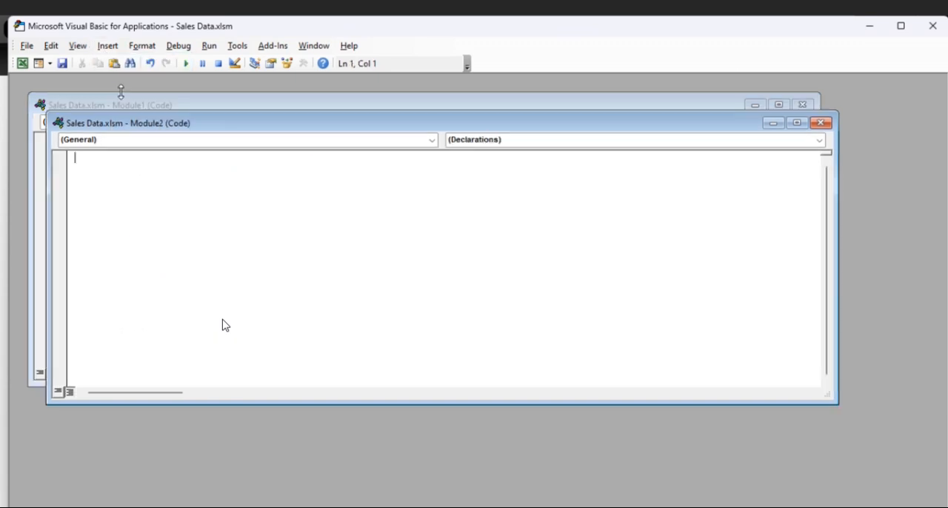
key(ctrl+v)
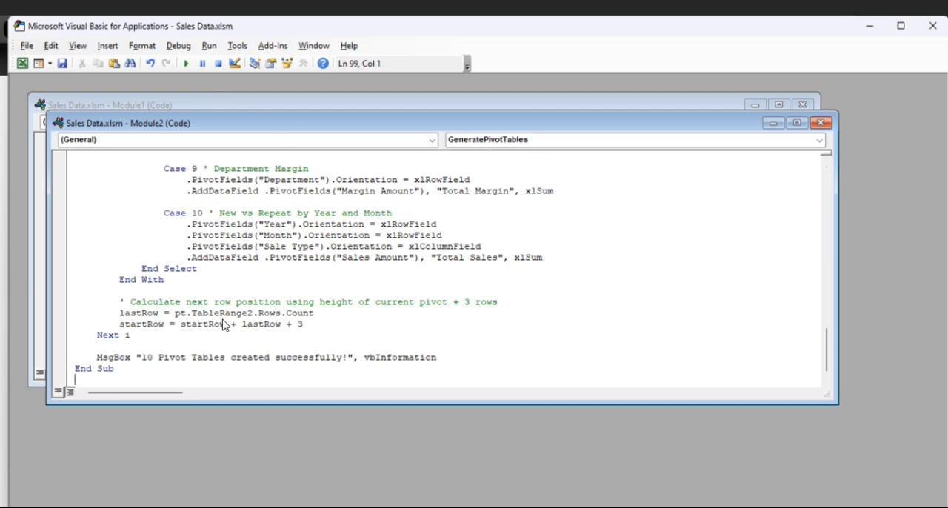
mouse_move(612, 507)
click(538, 455)
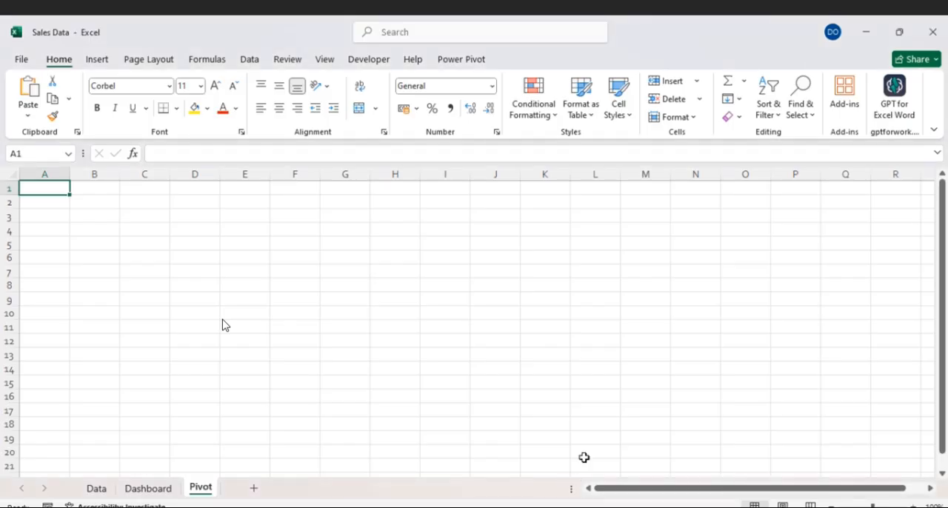
- Draw a form-control button across cells G1 to H2 of the Pivot sheet and assign the GeneratePivotTables macro to it
click(339, 188)
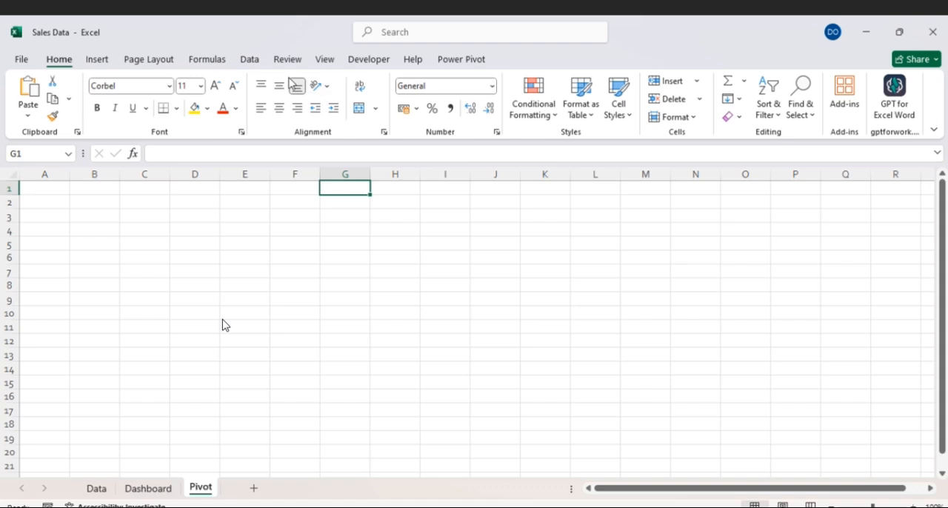
click(366, 59)
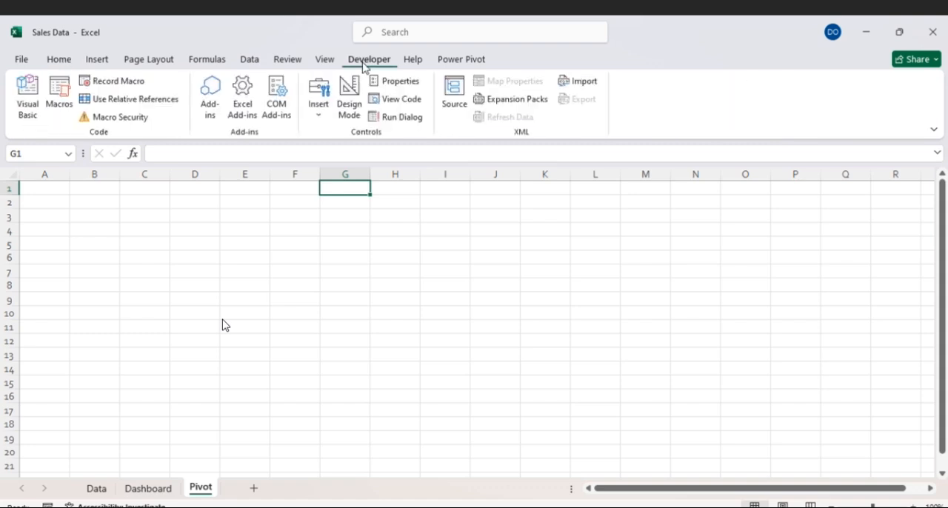
click(320, 111)
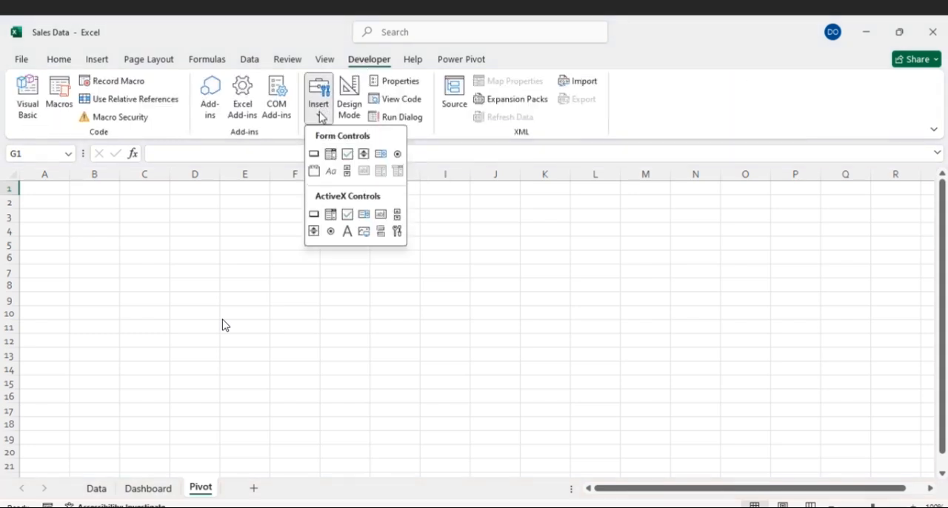
click(317, 153)
drag(321, 186, 426, 204)
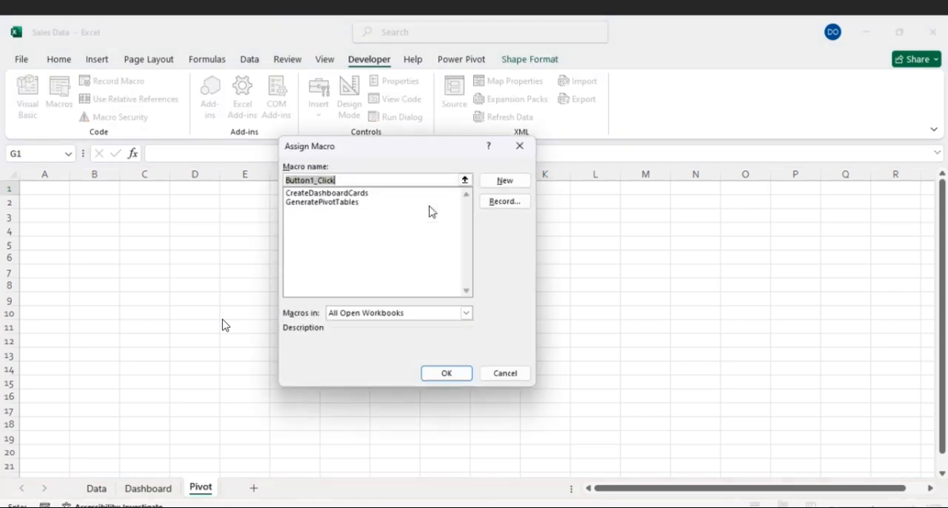
click(335, 204)
click(445, 374)
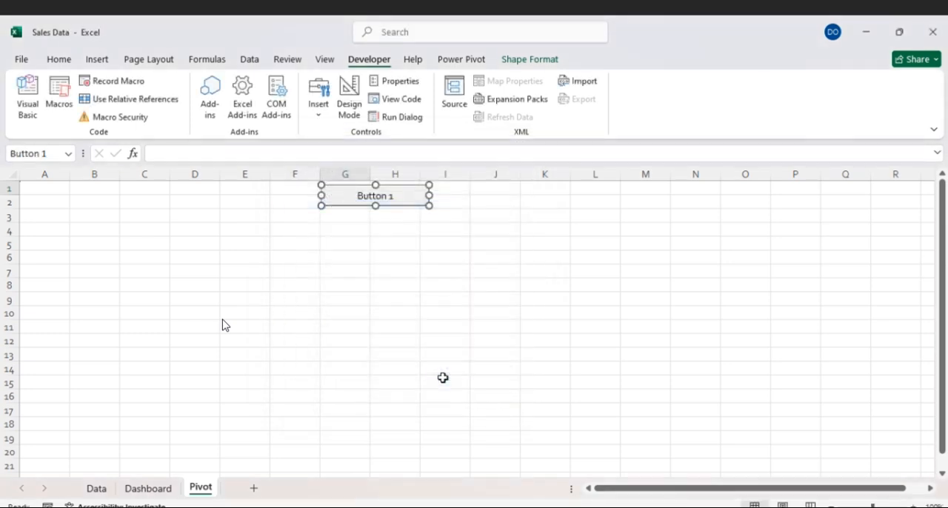
- Replace the new button's caption with "Generate pivot tables" and deselect the button
click(359, 196)
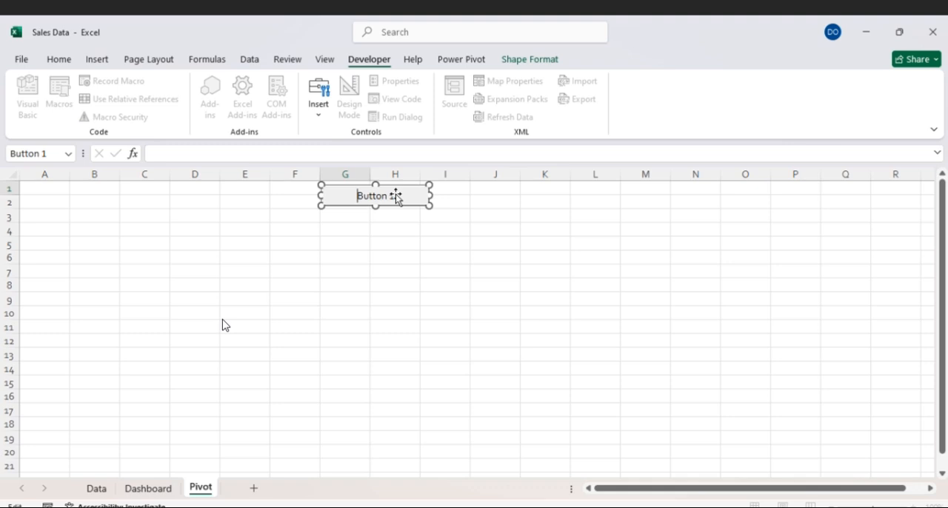
key(ctrl+a)
key(BackSpace)
text(Generate Pivot tables)
click(510, 222)
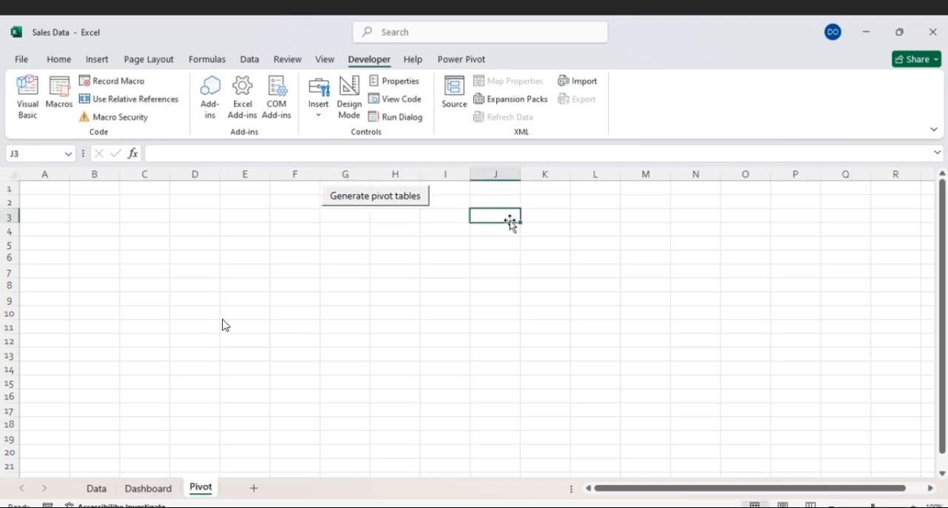
- Run the macro from the Generate pivot tables button, dismiss its message and look through the pivot tables down the sheet
click(413, 197)
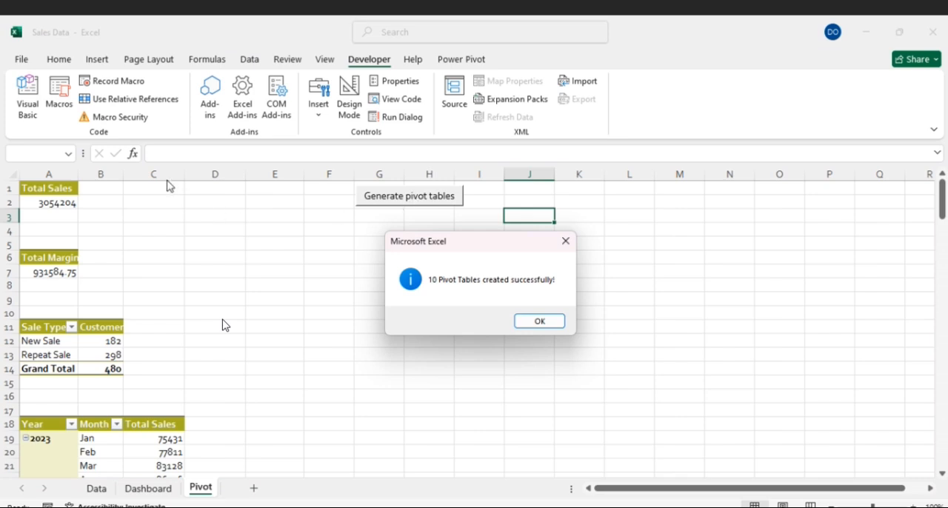
click(528, 321)
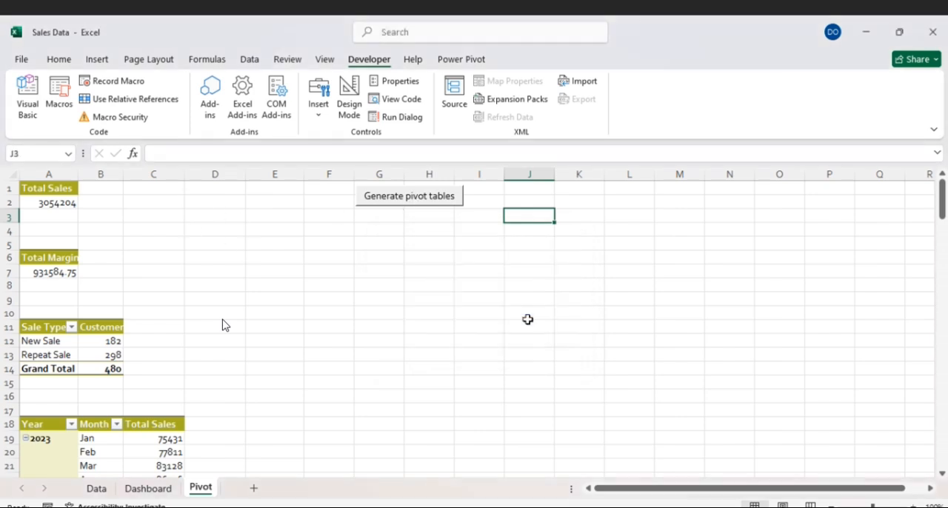
scroll(70, 200, down, 8)
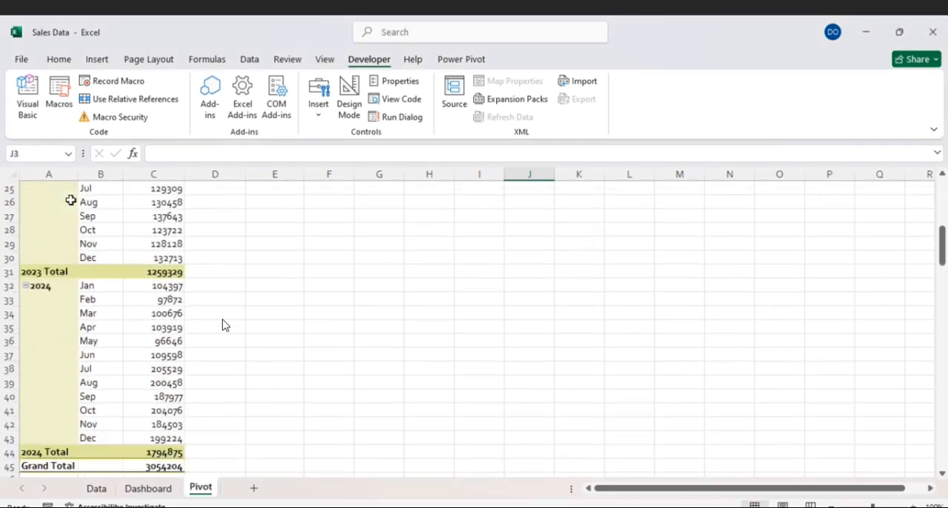
scroll(71, 200, down, 16)
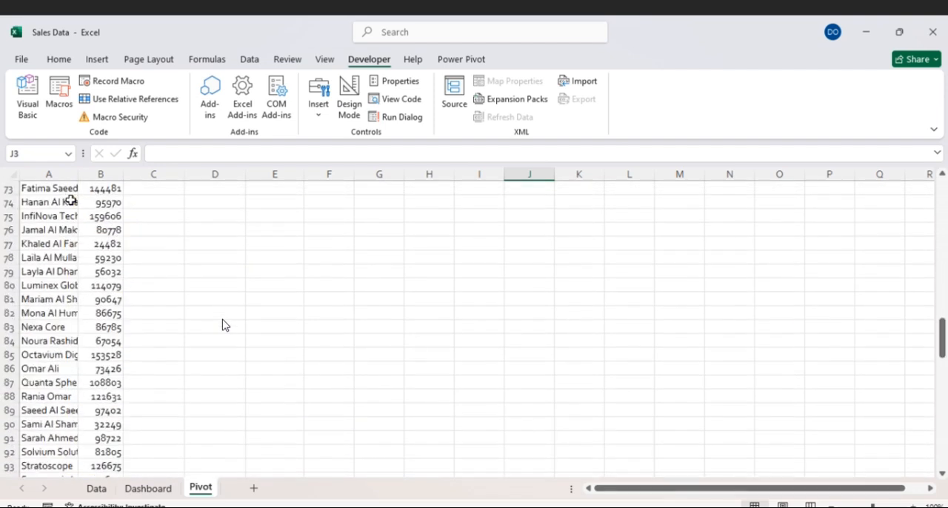
scroll(70, 200, down, 4)
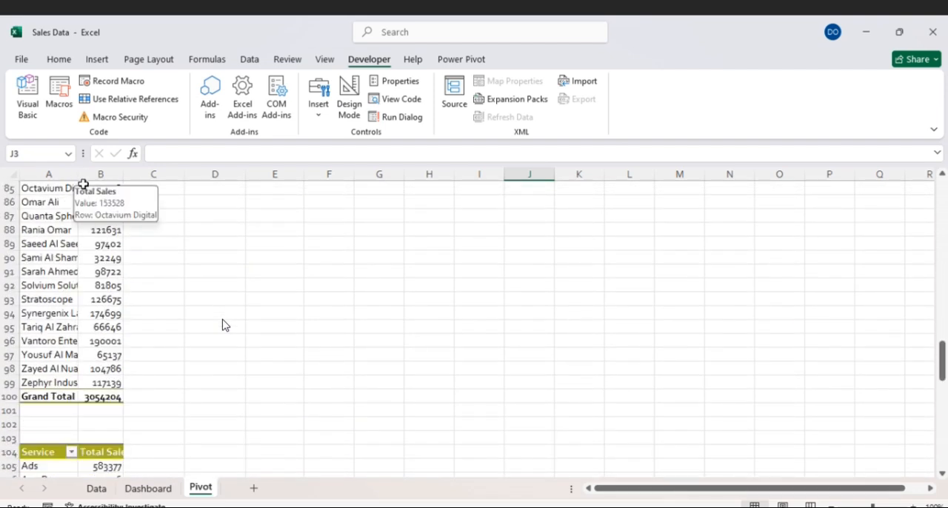
scroll(86, 197, down, 20)
scroll(88, 210, up, 20)
scroll(89, 210, up, 20)
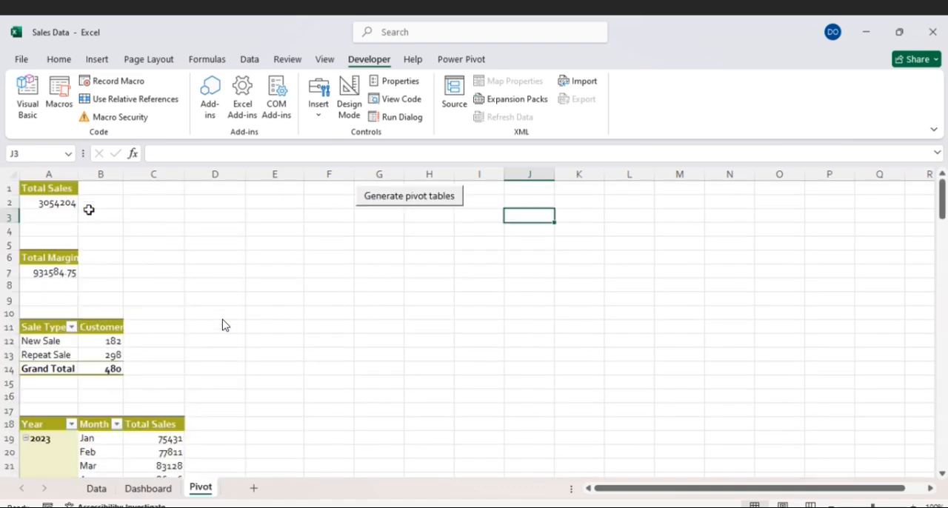
- Auto-fit the width of column A on the Pivot sheet to its contents
double_click(78, 169)
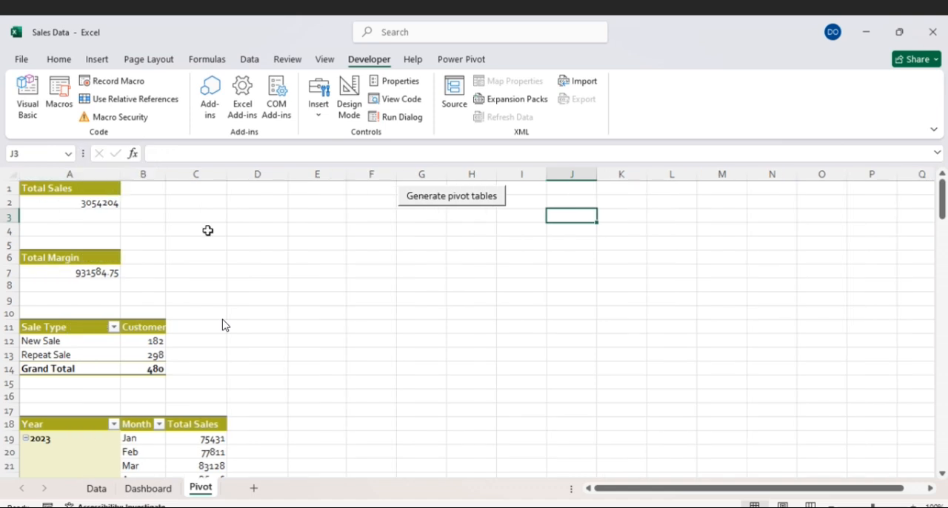
click(242, 254)
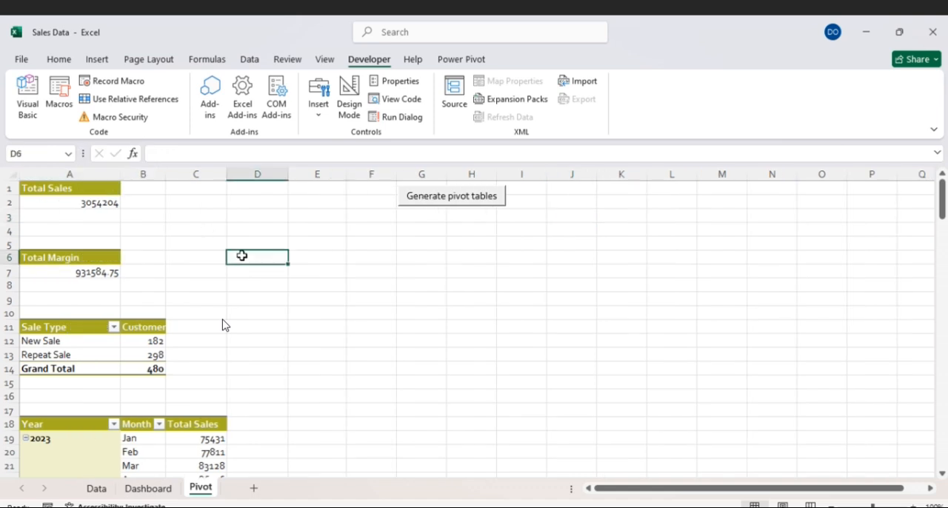
click(342, 296)
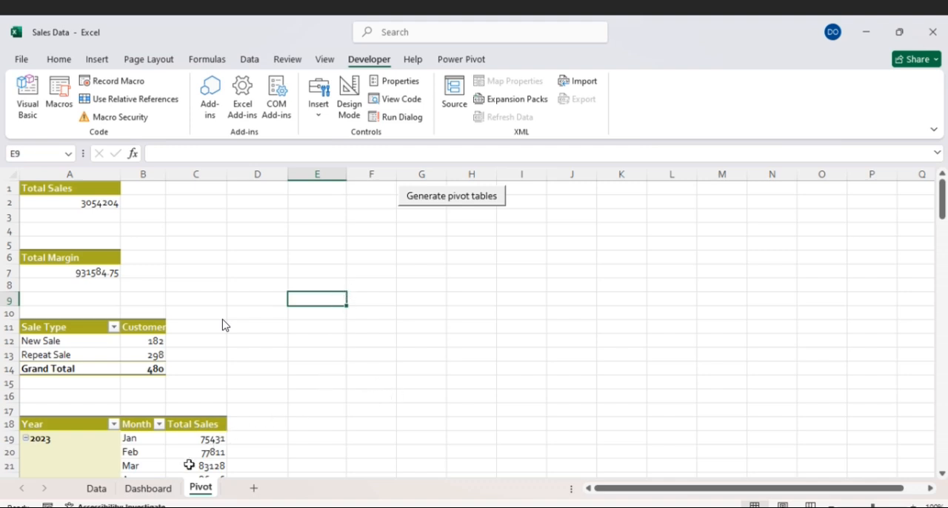
- Check the card layout on the Dashboard sheet, then copy the full text of Prompt 4 from the Prompts document in Word
click(172, 489)
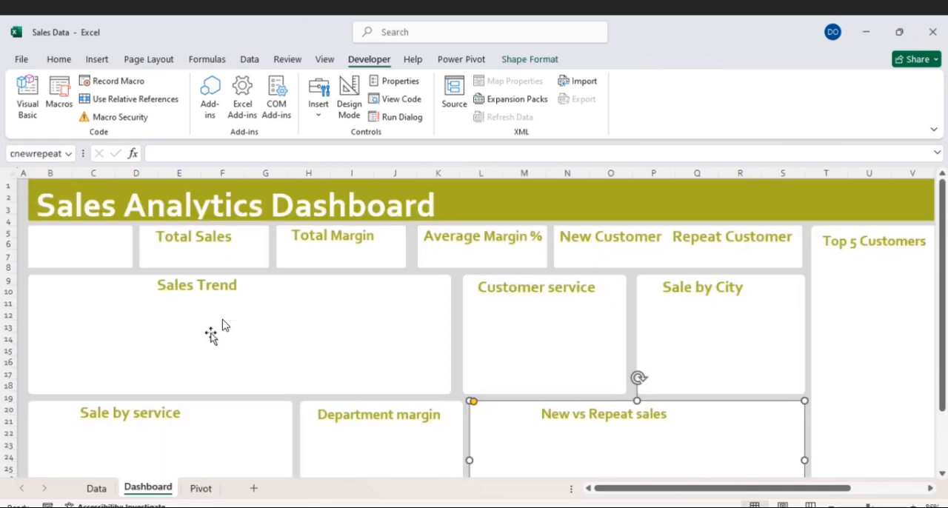
click(854, 346)
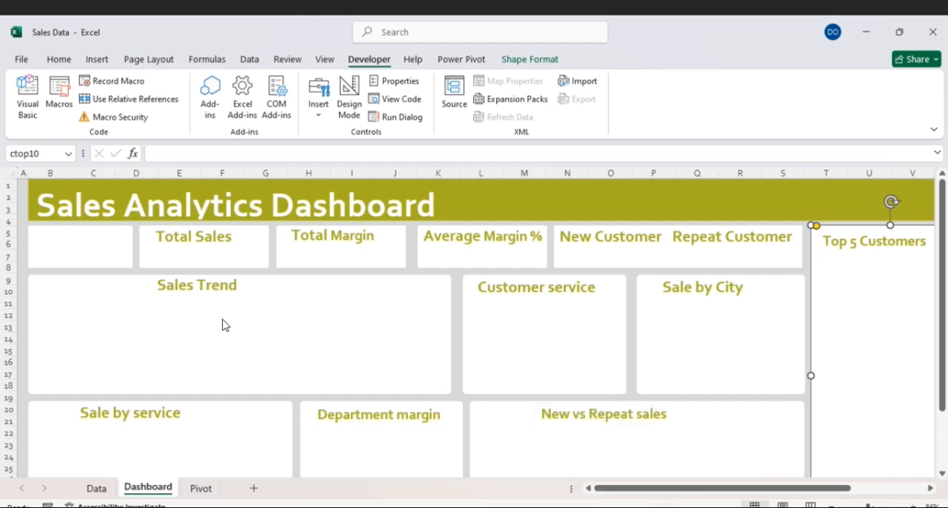
click(646, 507)
mouse_move(676, 488)
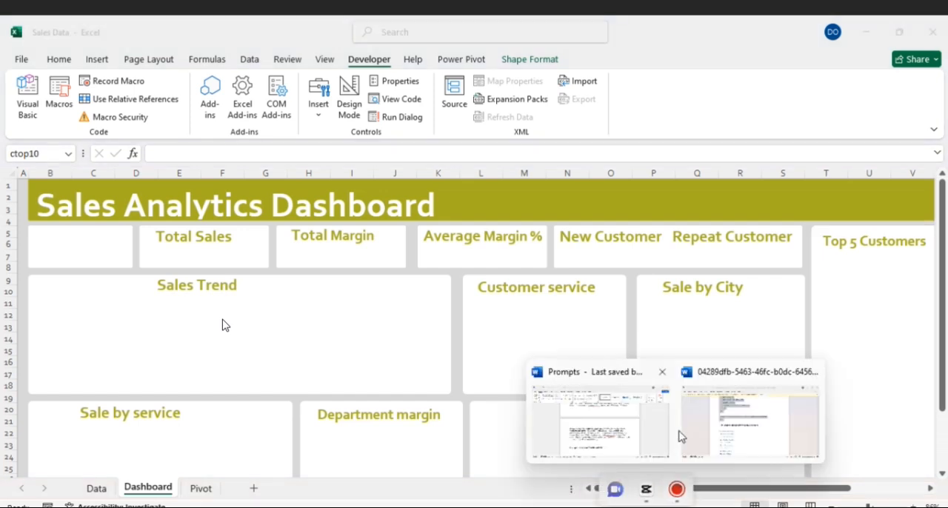
click(607, 379)
double_click(224, 325)
scroll(225, 324, down, 5)
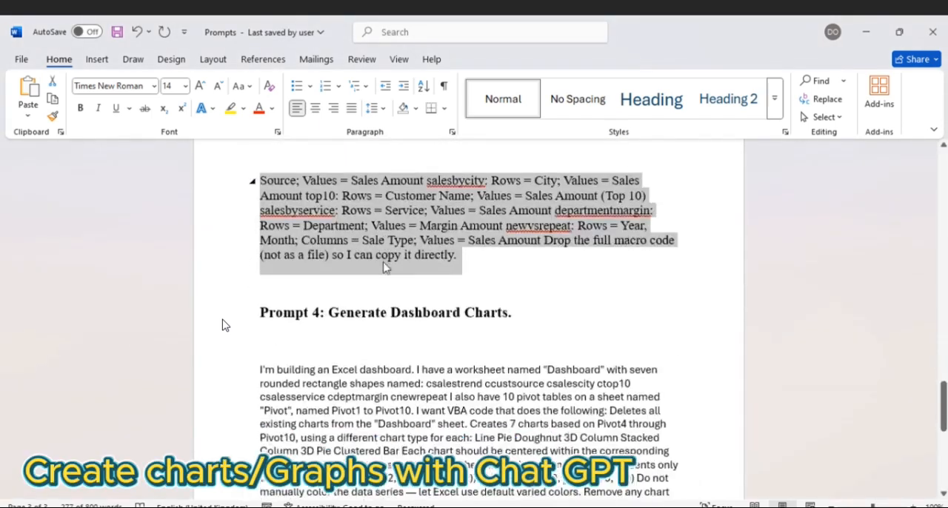
scroll(225, 325, down, 2)
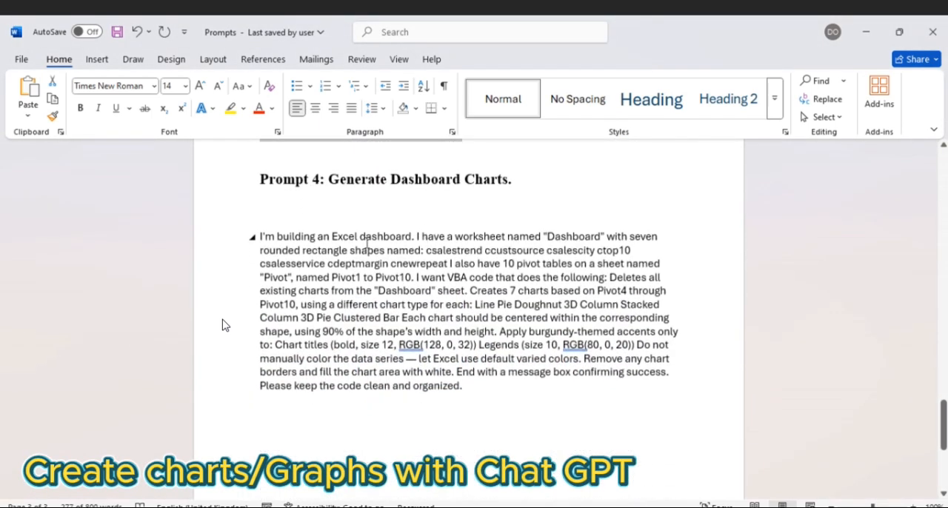
double_click(264, 236)
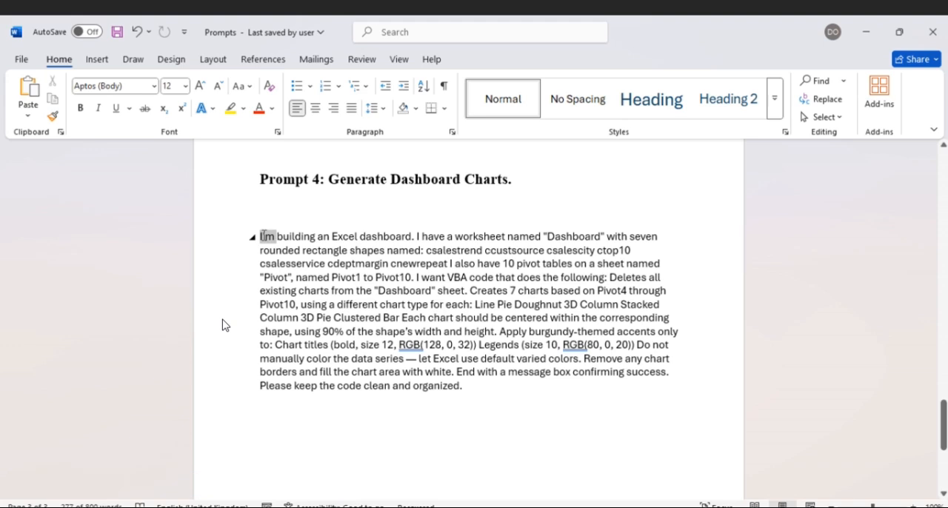
triple_click(264, 236)
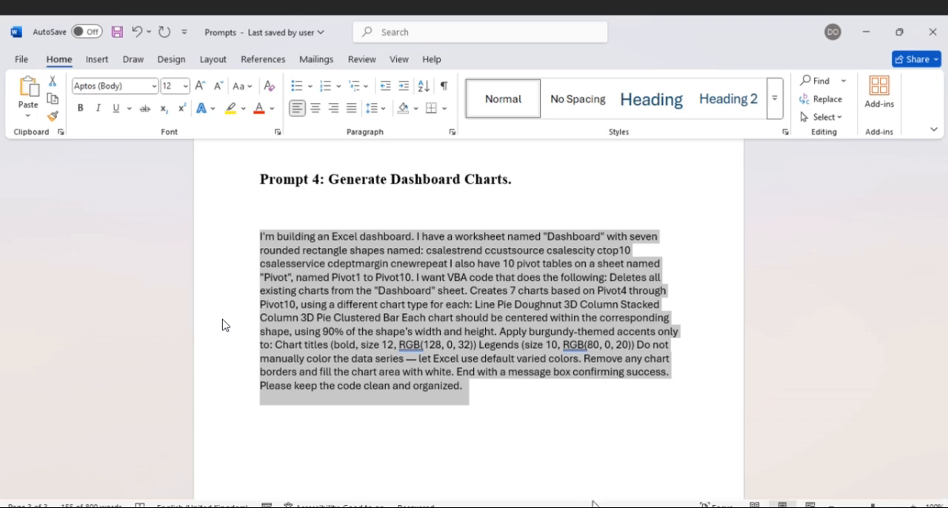
- Switch to the Visual Basic editor of Sales Data.xlsm and insert a new empty module
mouse_move(596, 504)
click(689, 466)
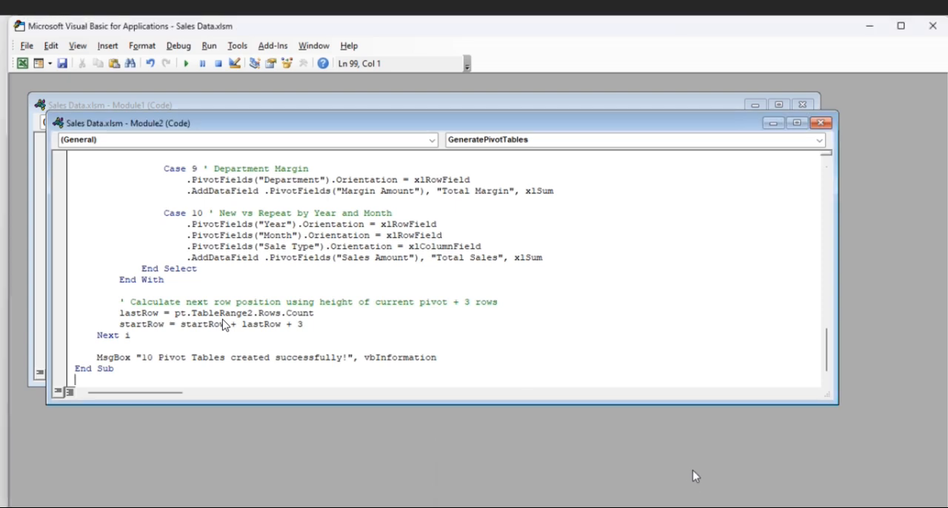
click(105, 47)
click(130, 92)
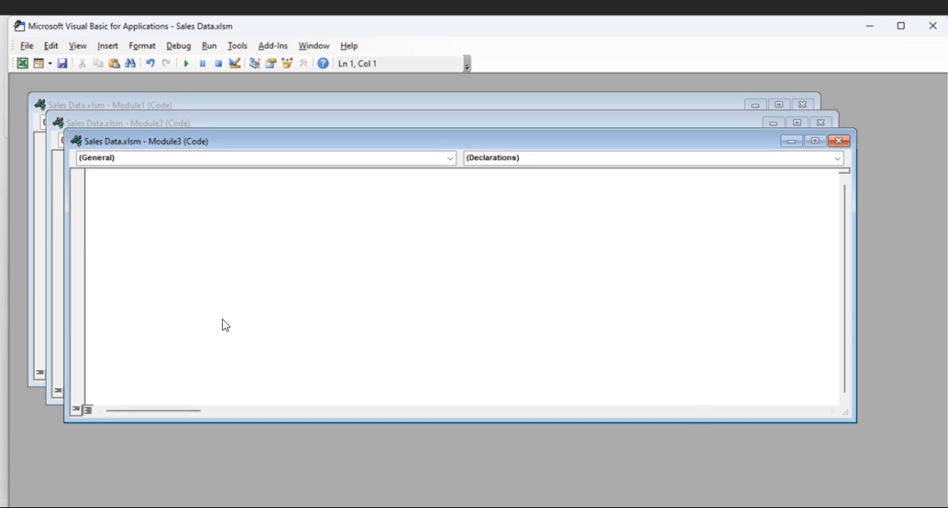
- Switch to the ChatGPT conversation in the browser, paste the copied dashboard-charts prompt and submit it
key(alt+Tab)
scroll(458, 295, down, 6)
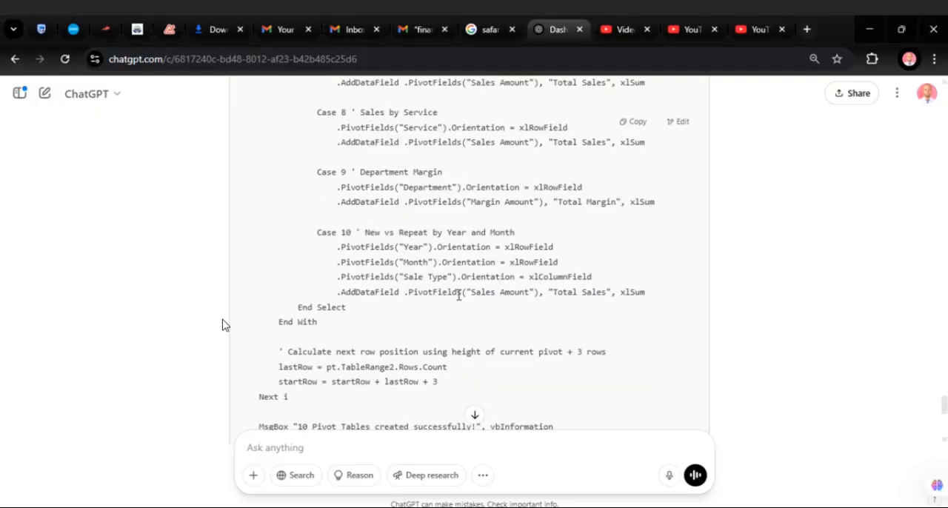
scroll(458, 295, up, 3)
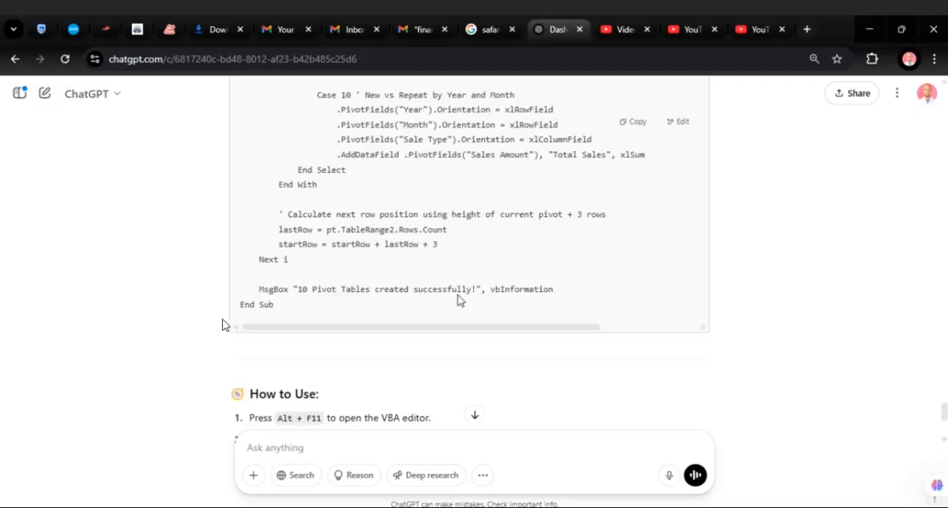
scroll(459, 300, down, 3)
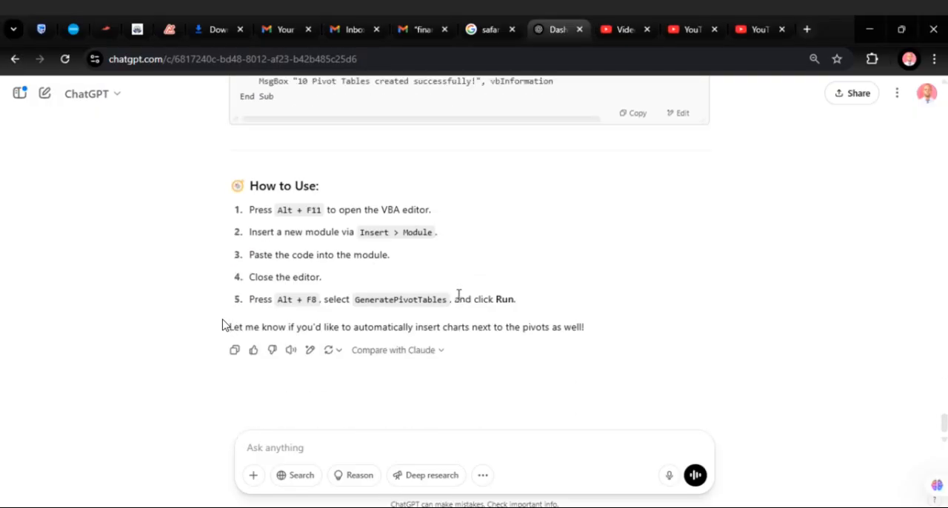
click(274, 439)
key(ctrl+v)
scroll(435, 386, down, 2)
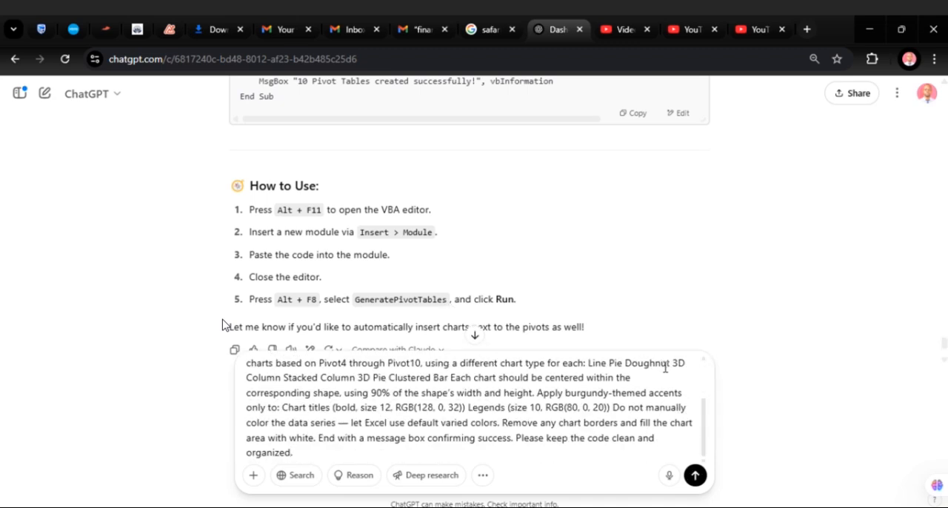
click(695, 475)
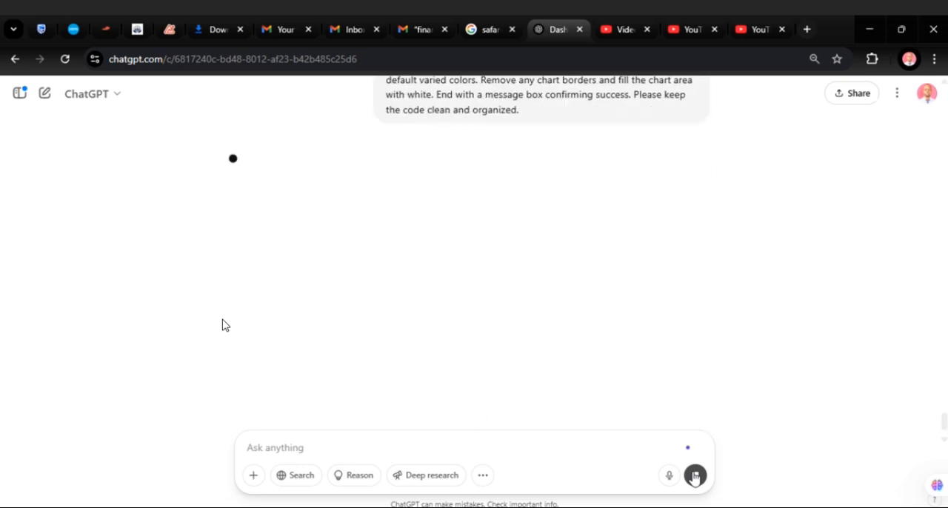
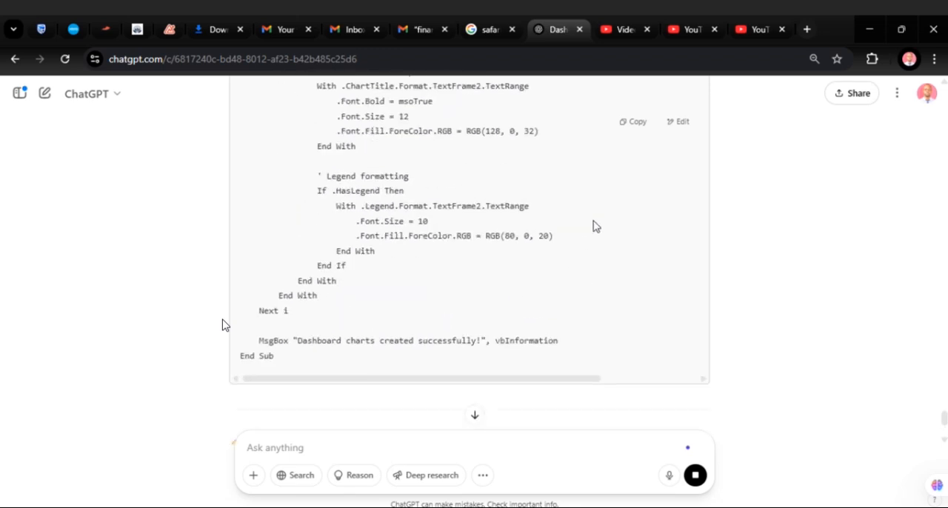
- Copy the generated VBA code from the ChatGPT reply, paste it into the empty Module3 of Sales Data.xlsm and save
click(633, 123)
click(696, 486)
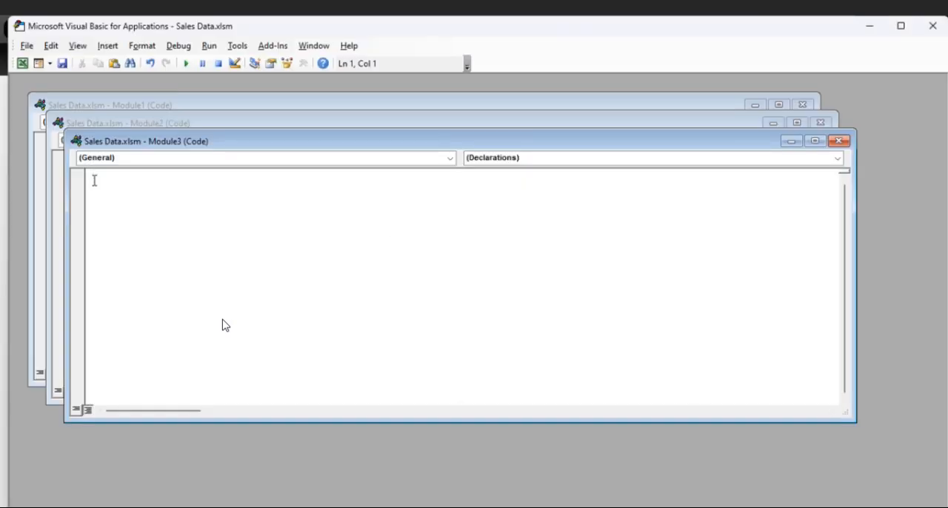
key(ctrl+v)
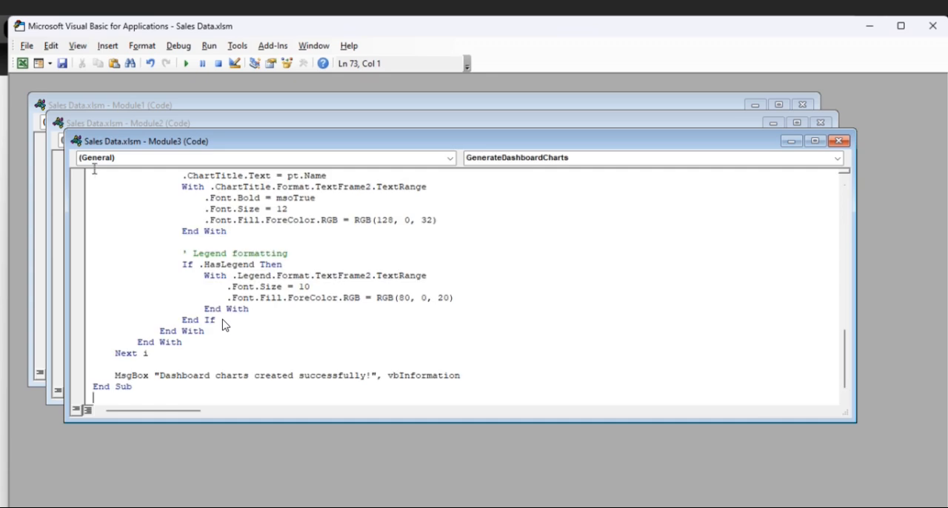
click(62, 64)
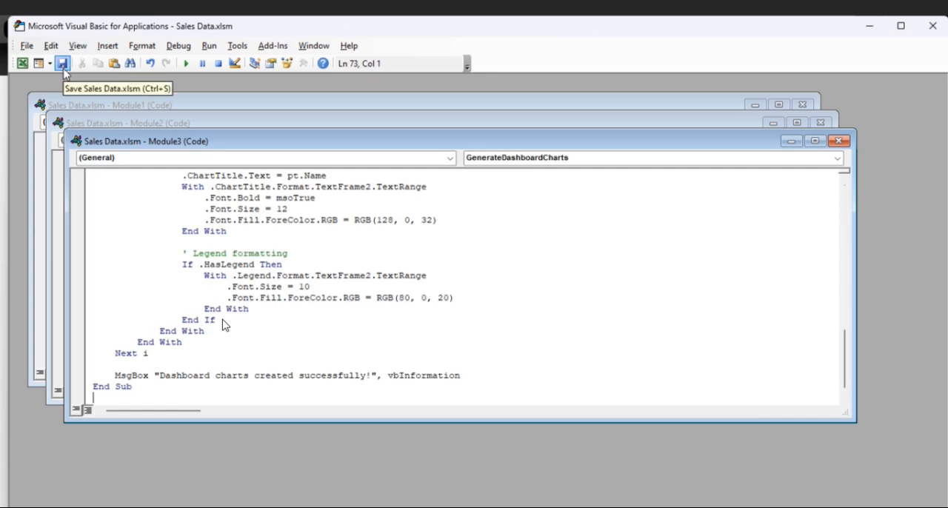
- Switch to the Sales Data workbook and insert a form control button in the Dashboard header, assigned to the GenerateDashboardCharts macro
mouse_move(612, 507)
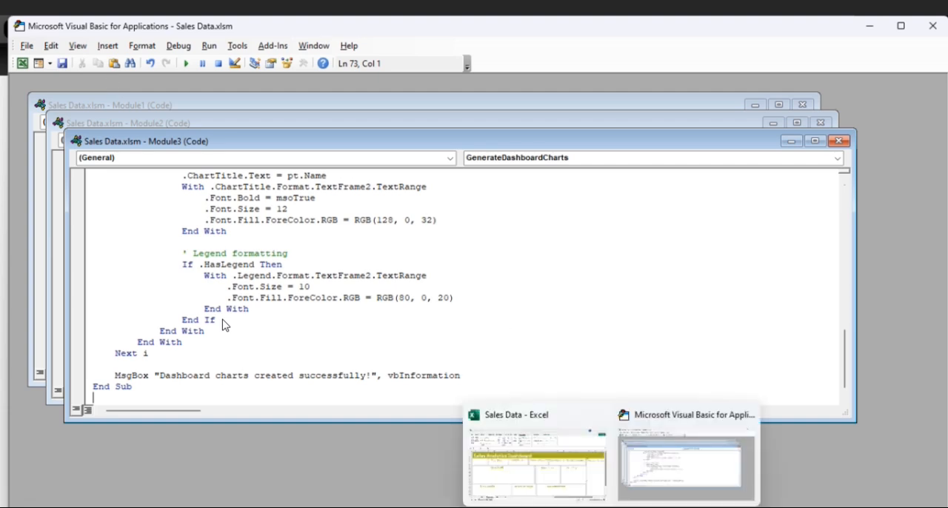
click(552, 429)
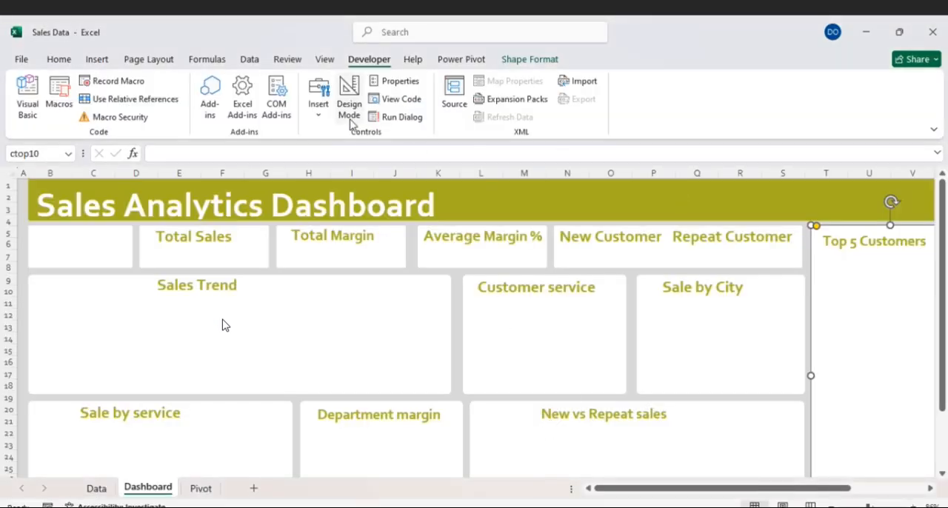
click(323, 119)
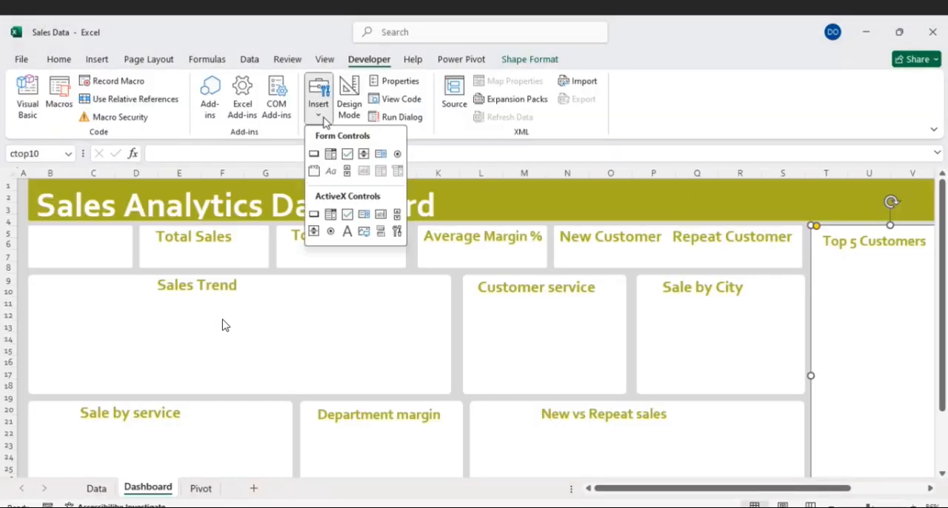
click(314, 153)
drag(496, 195, 649, 218)
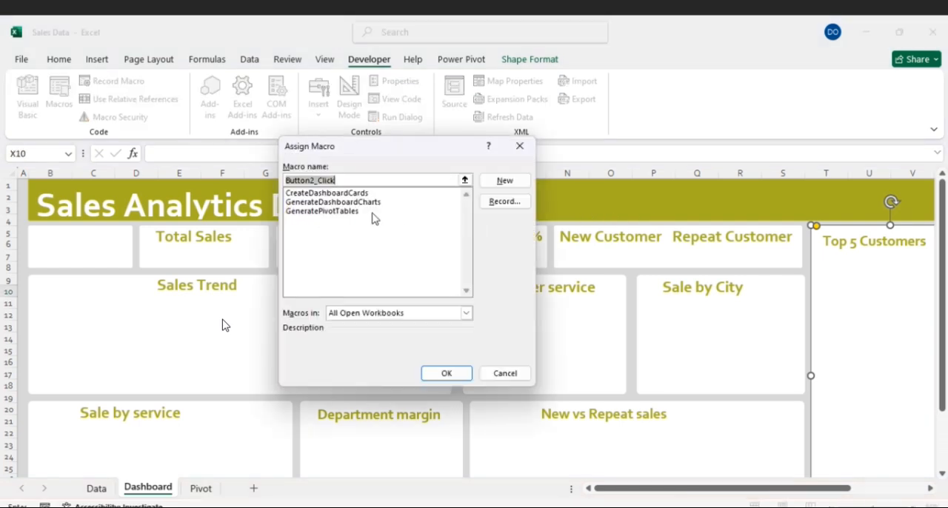
click(359, 208)
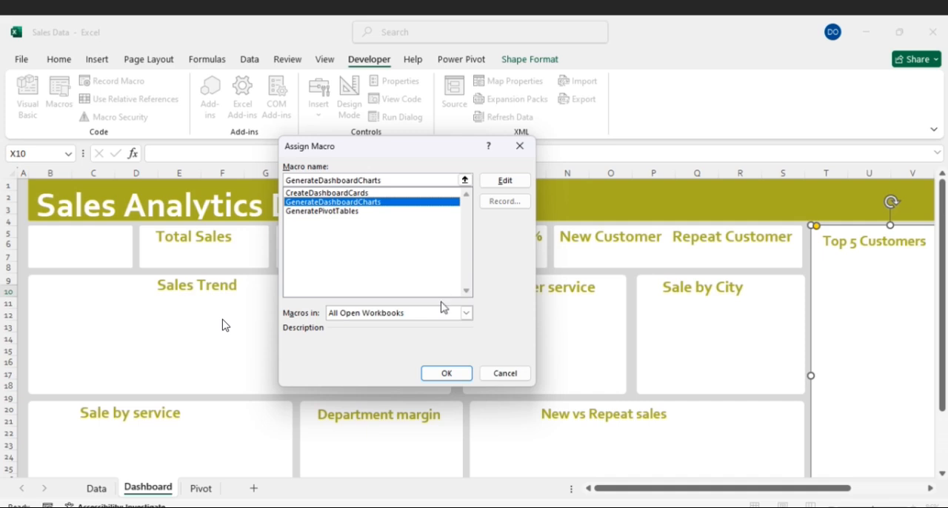
click(447, 373)
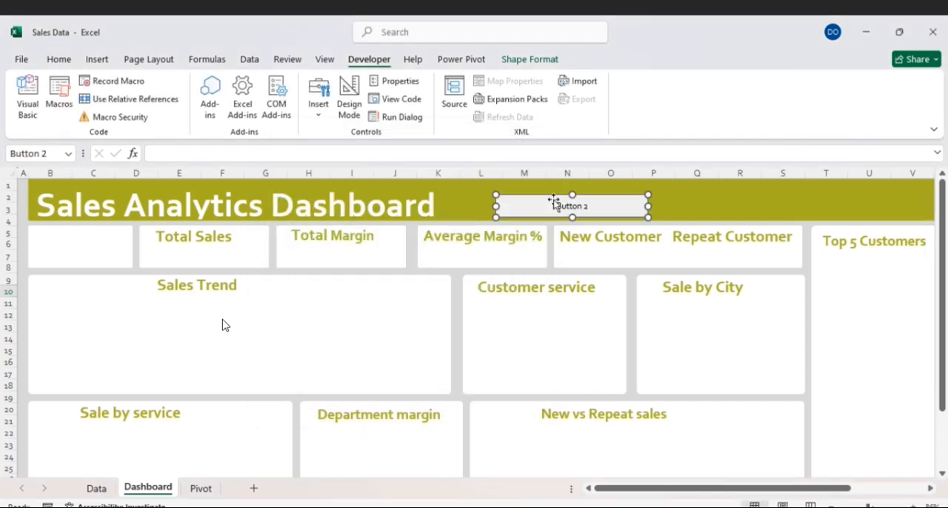
- Change the new header button's caption to "Generate Dashboard" and deselect the button
click(595, 207)
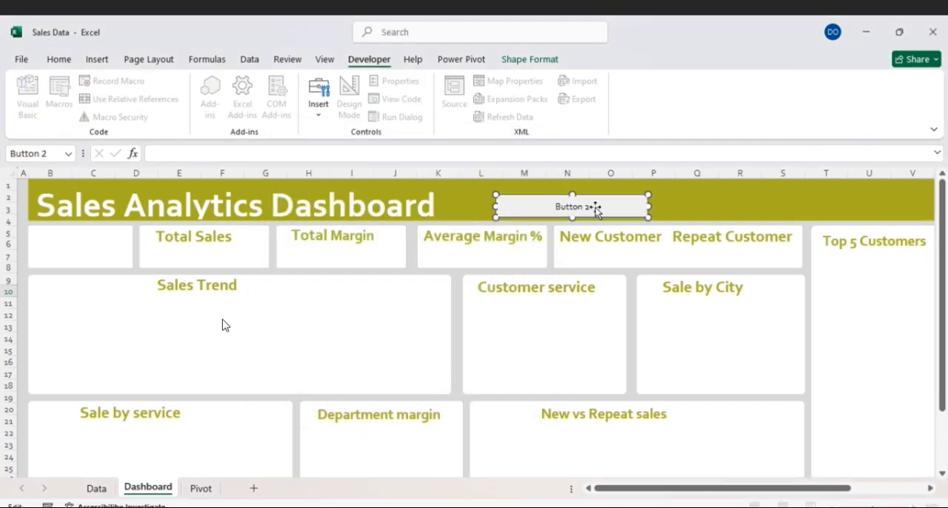
key(ctrl+a)
key(BackSpace)
text(Generate)
text( Chart)
key(BackSpace)
key(BackSpace)
key(BackSpace)
key(BackSpace)
key(BackSpace)
key(BackSpace)
text(Dashboard)
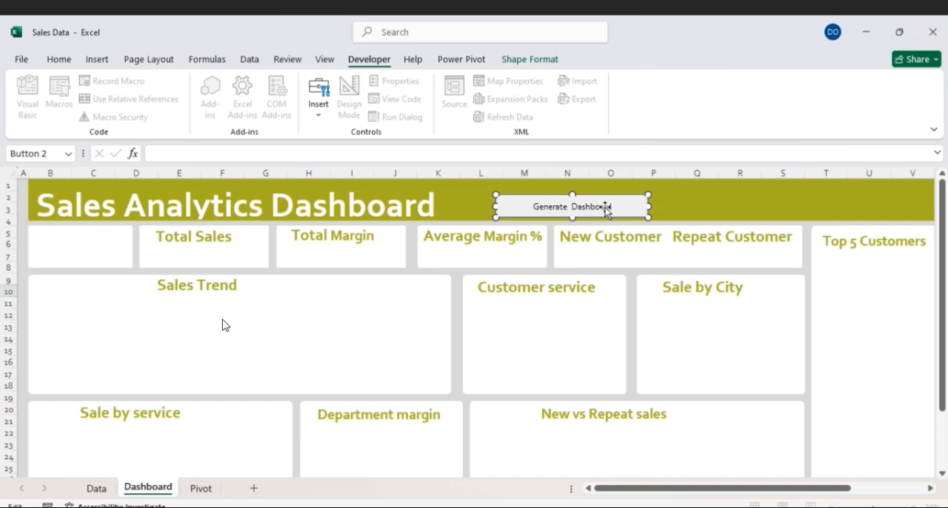
click(700, 203)
click(871, 341)
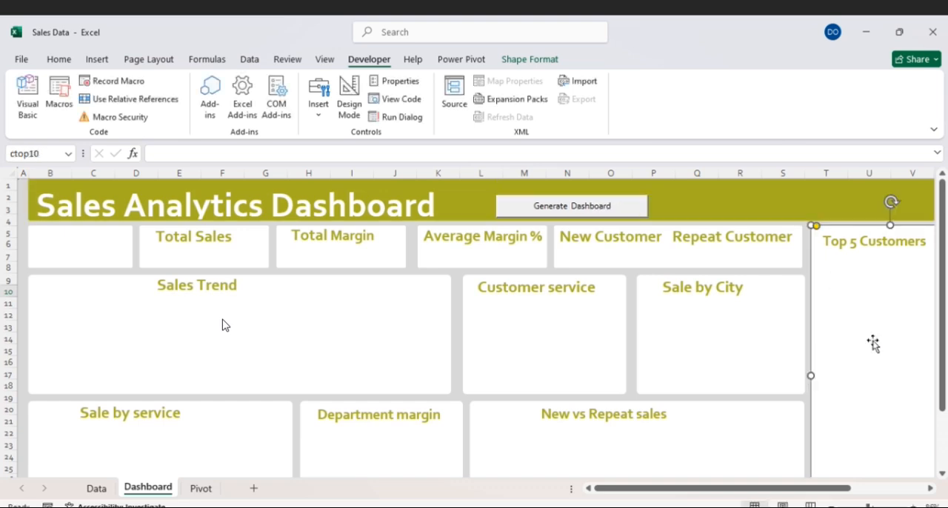
- Run the chart macro from the Generate Dashboard button, dismiss the message and look over the dashboard
click(603, 207)
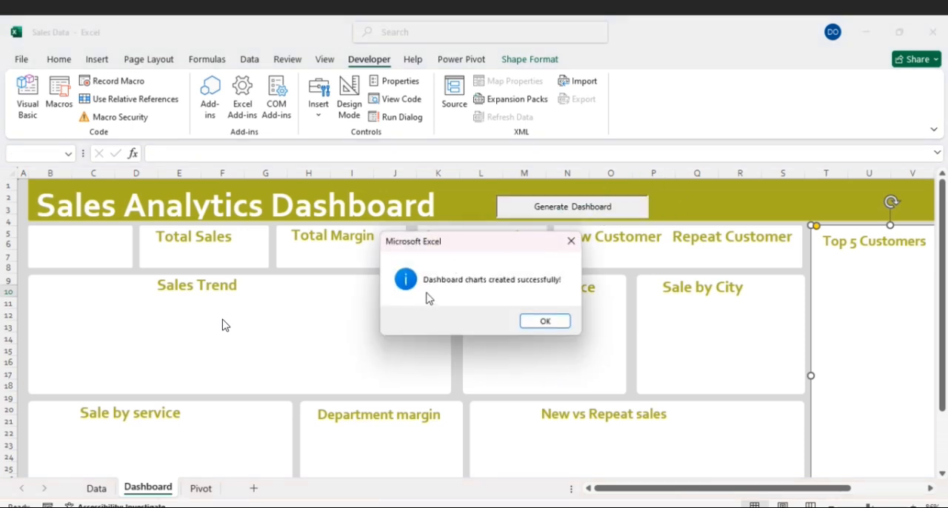
click(552, 323)
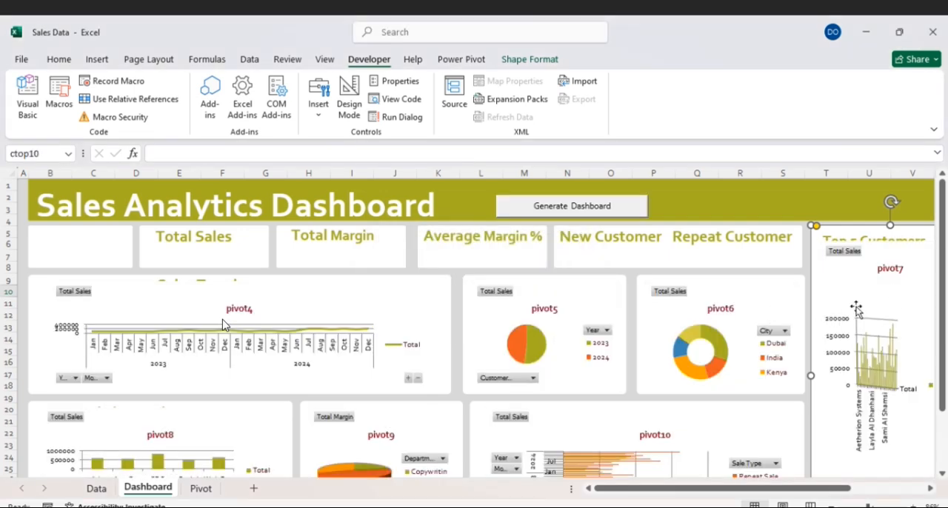
scroll(225, 325, down, 2)
scroll(225, 324, up, 2)
- Remove the Year field from the pivot4 line chart on the Sales Trend card and hide all its field buttons
click(348, 310)
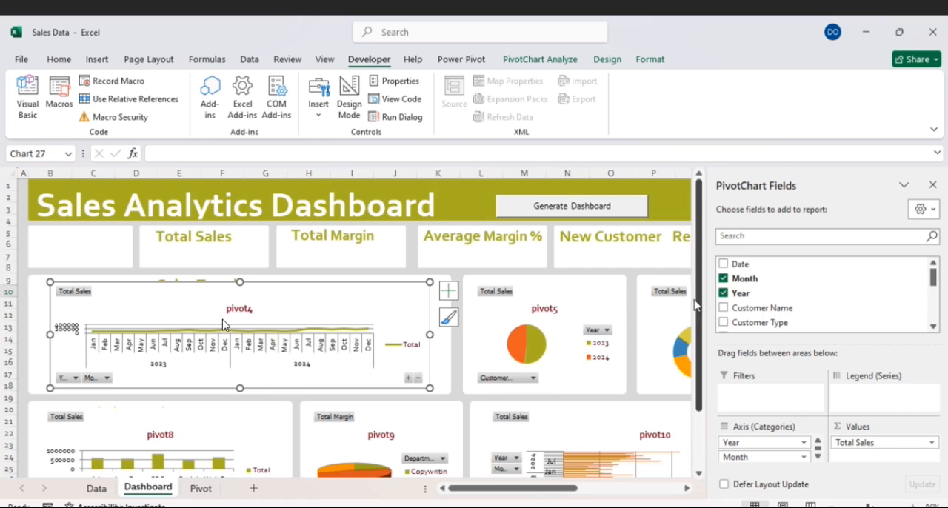
click(724, 294)
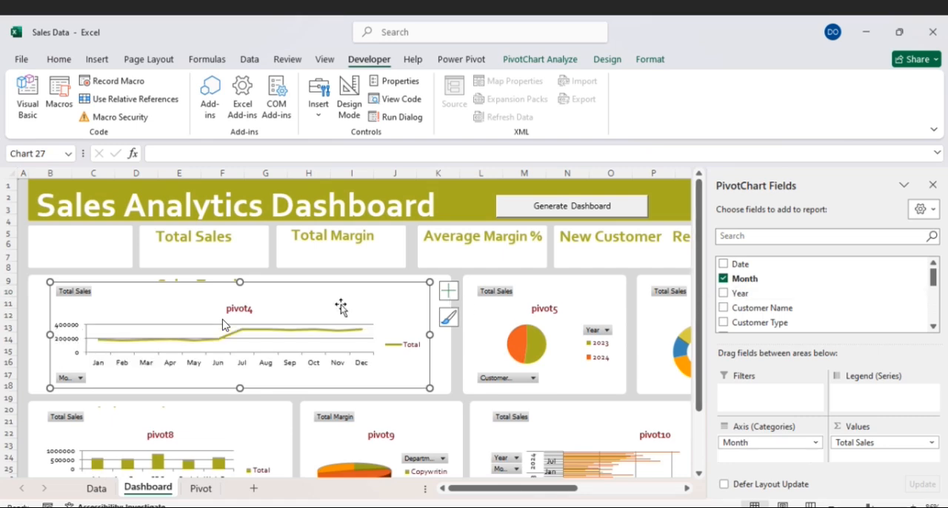
right_click(71, 379)
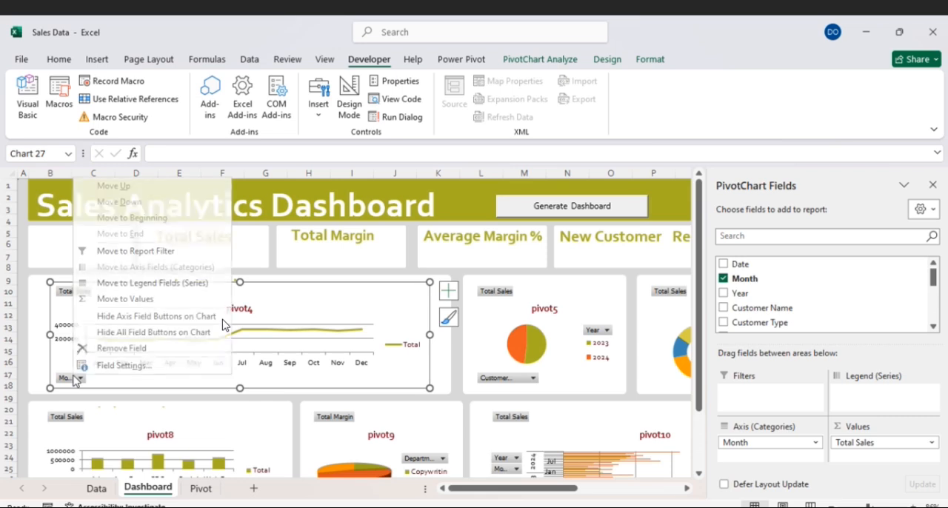
click(133, 333)
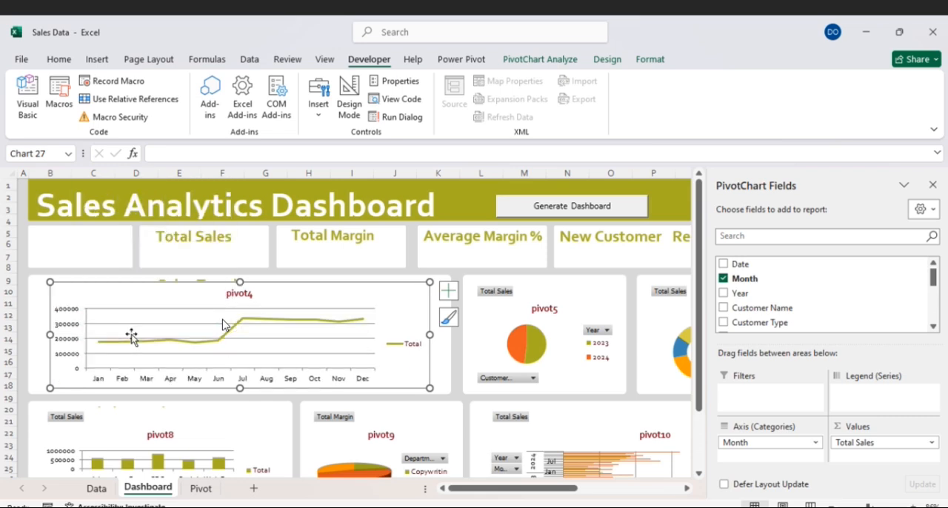
- Remove the chart title, gridlines and legend from the Sales Trend line chart, leaving axis titles off
click(448, 293)
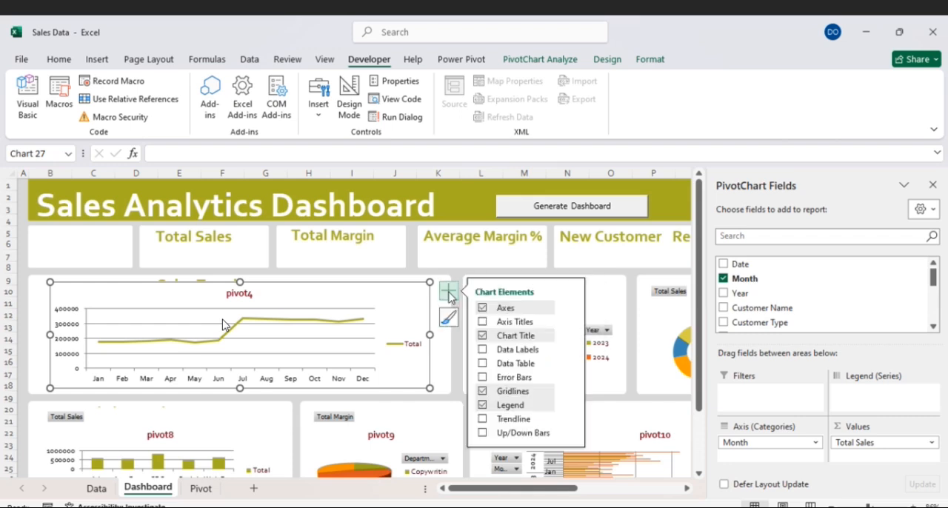
click(483, 322)
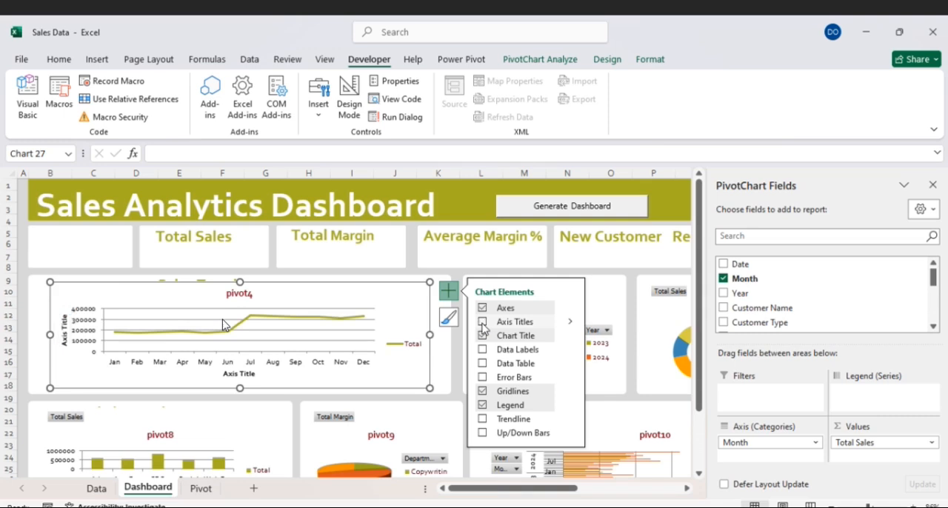
click(482, 322)
click(482, 336)
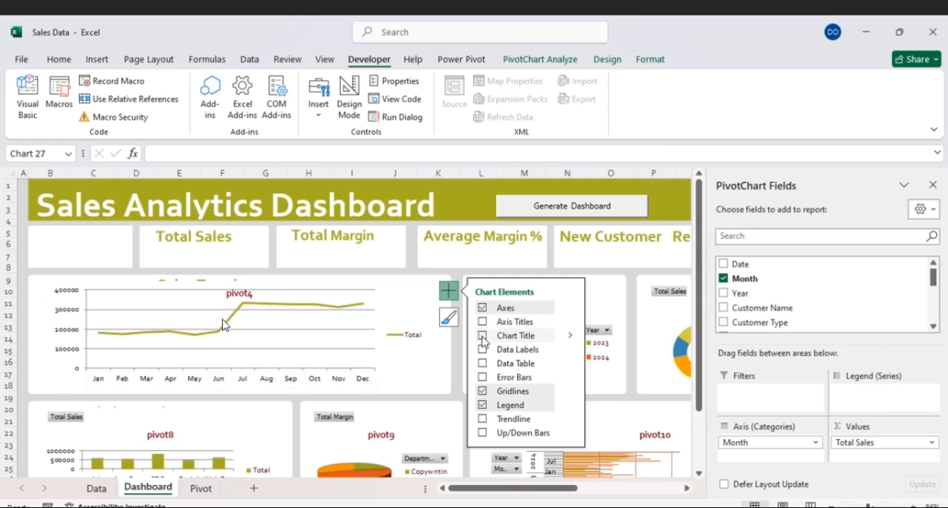
click(483, 392)
click(482, 405)
- Check the fill of the Sales Trend chart and its plot area's border, and enlarge the chart to about 4.6 cm high
double_click(383, 308)
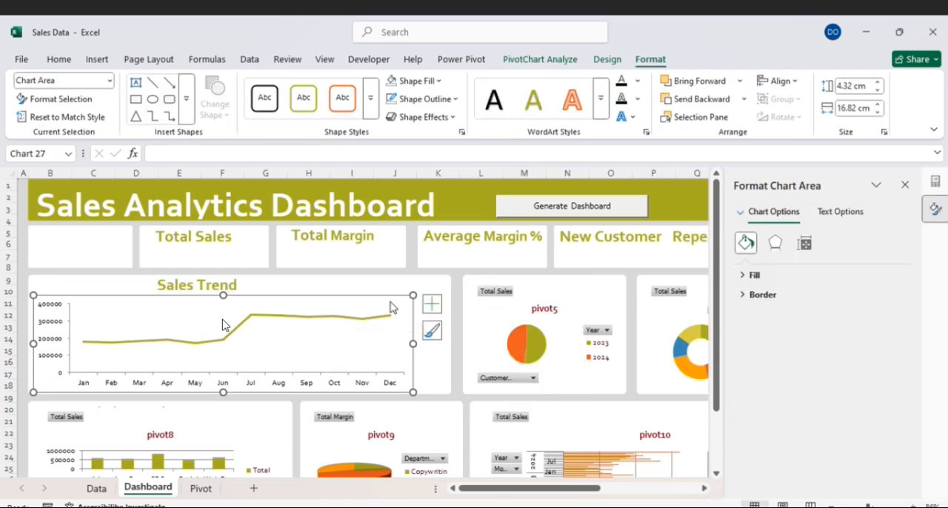
click(752, 274)
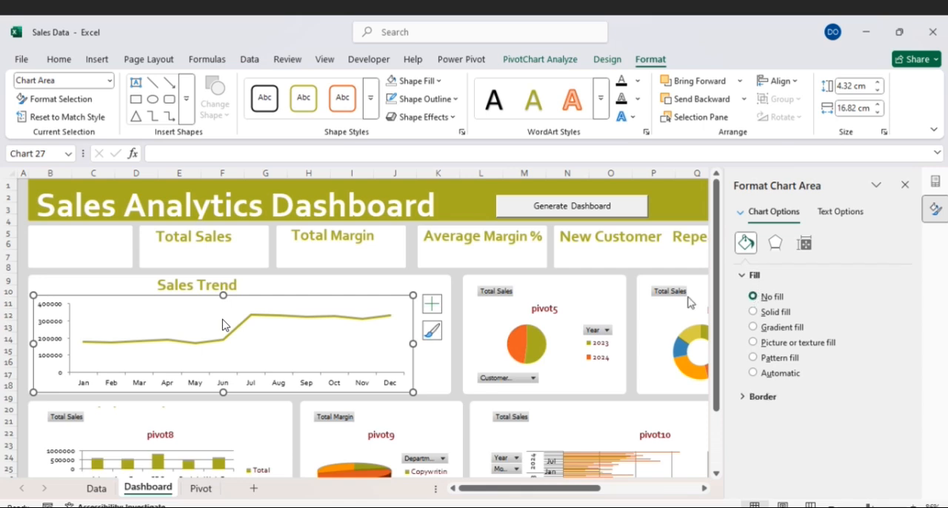
click(350, 342)
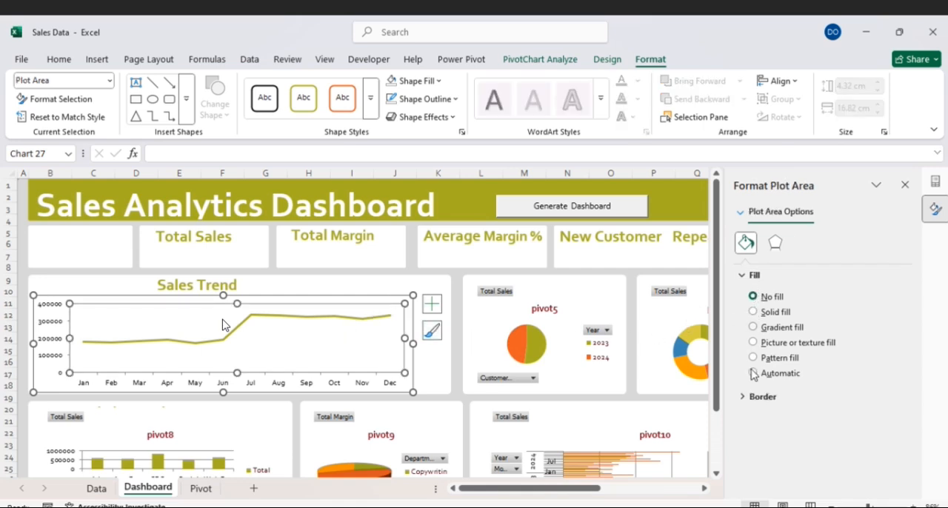
click(754, 396)
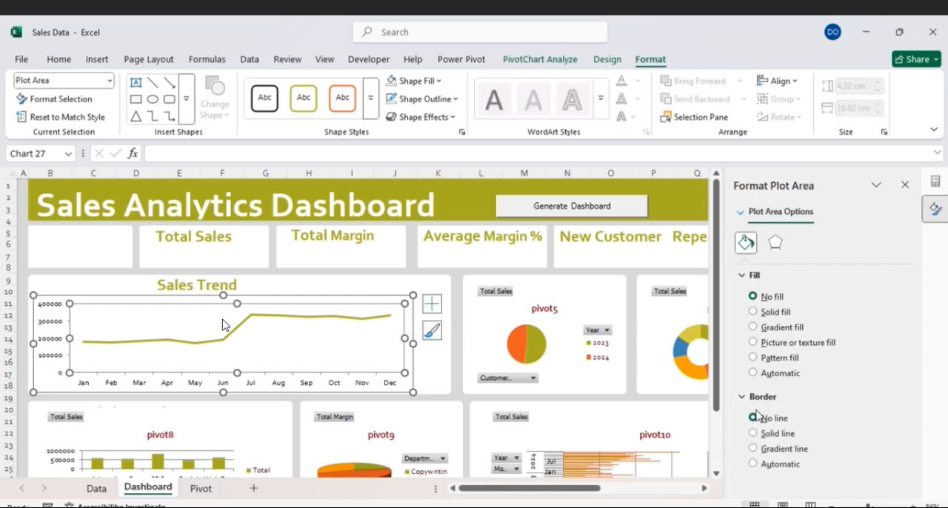
drag(223, 295, 223, 287)
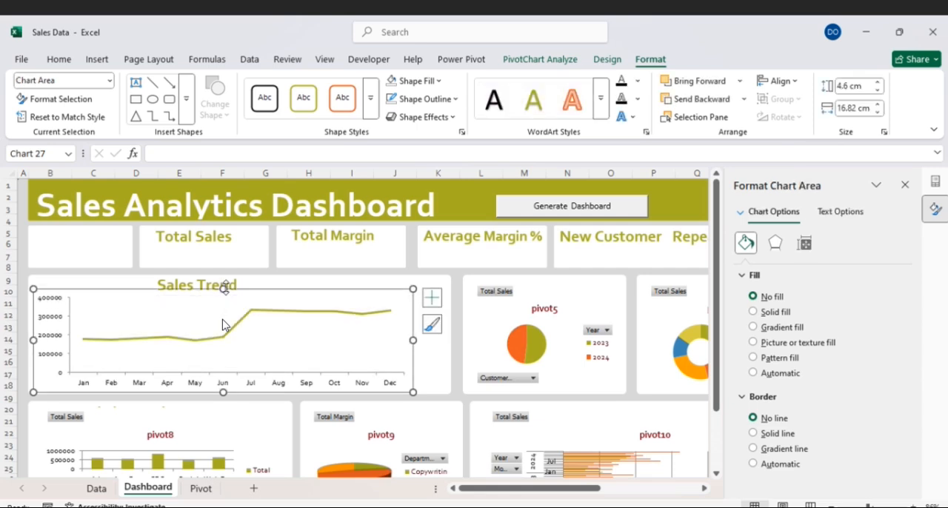
- Change the Sales Trend chart type to Line with Markers
right_click(312, 339)
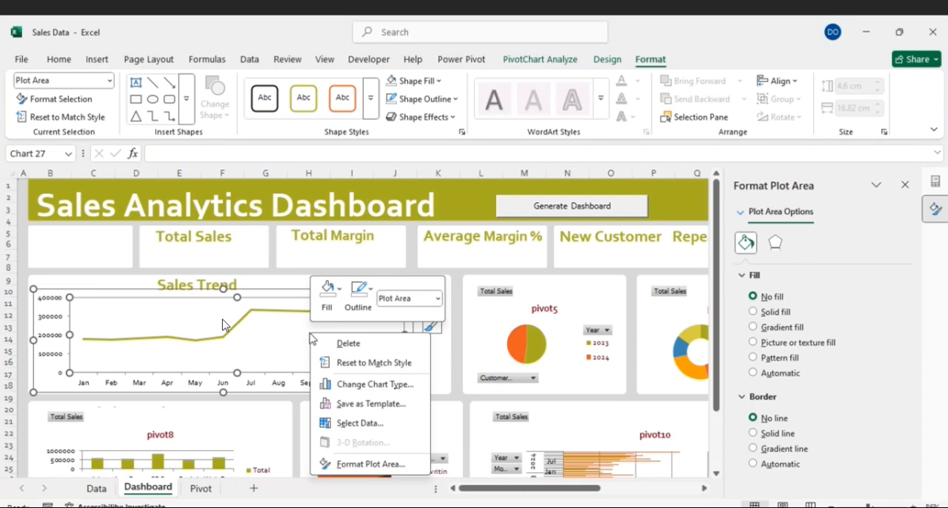
click(370, 384)
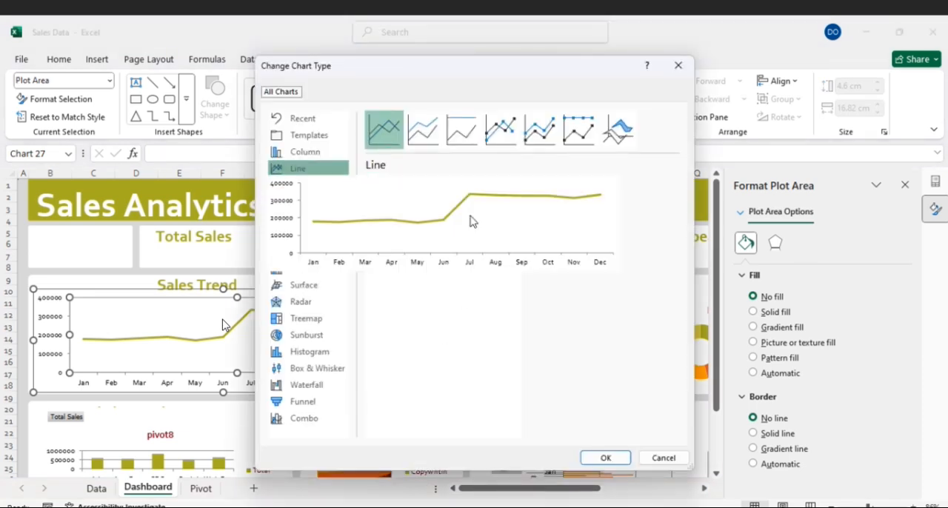
click(500, 138)
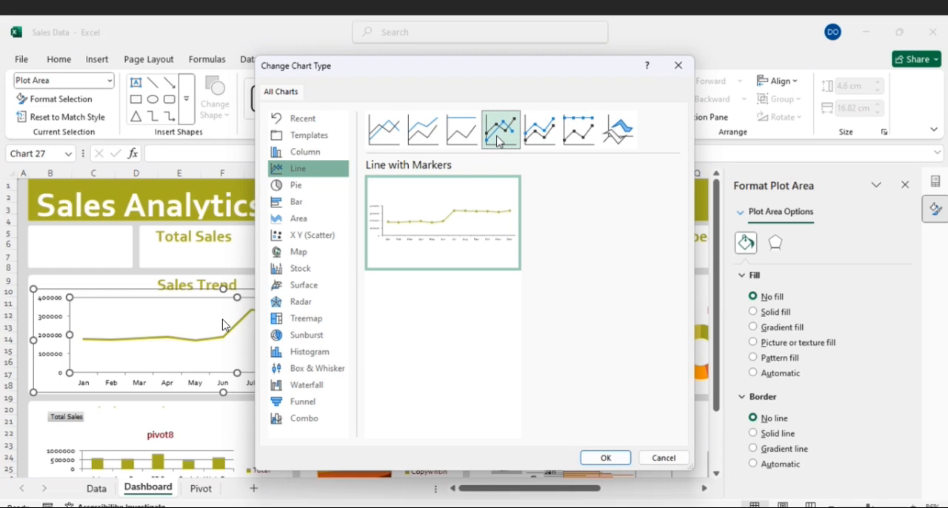
double_click(465, 213)
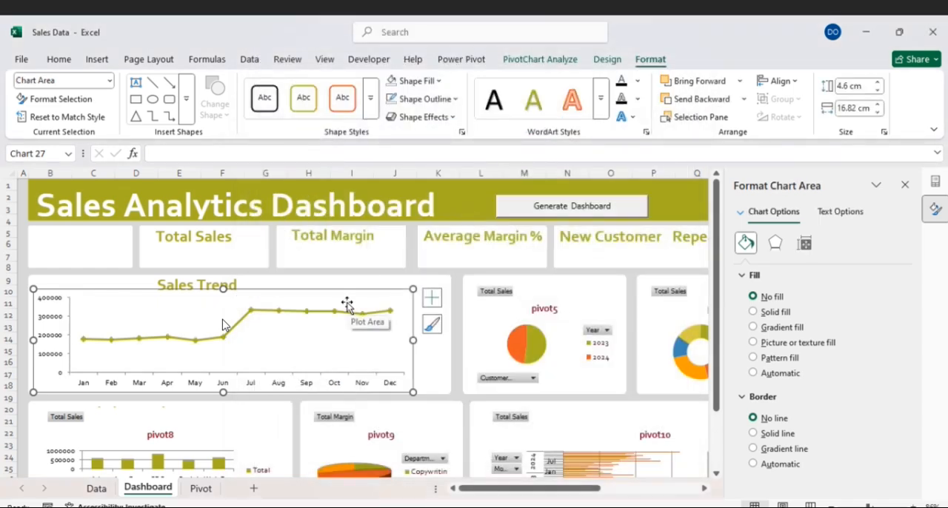
- Fill the data markers of the Sales Trend line with the orange theme colour and deselect the chart
click(279, 318)
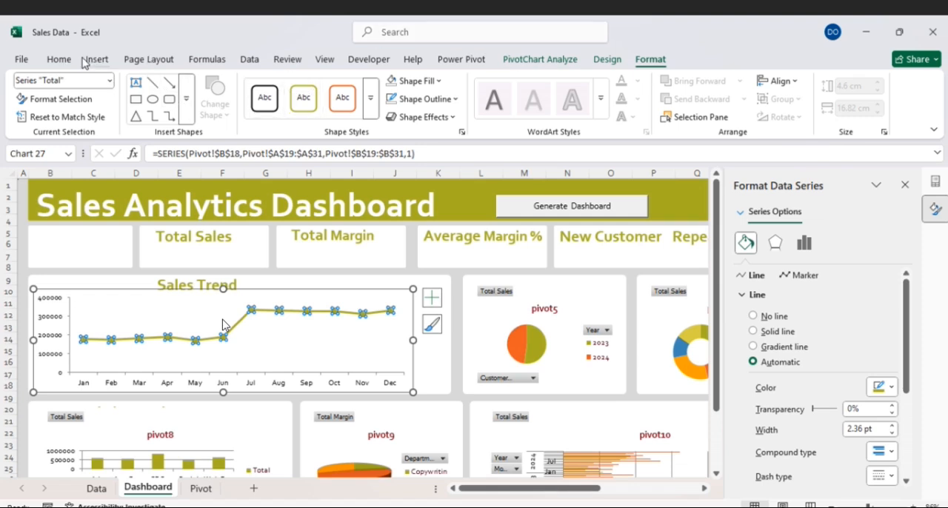
click(60, 59)
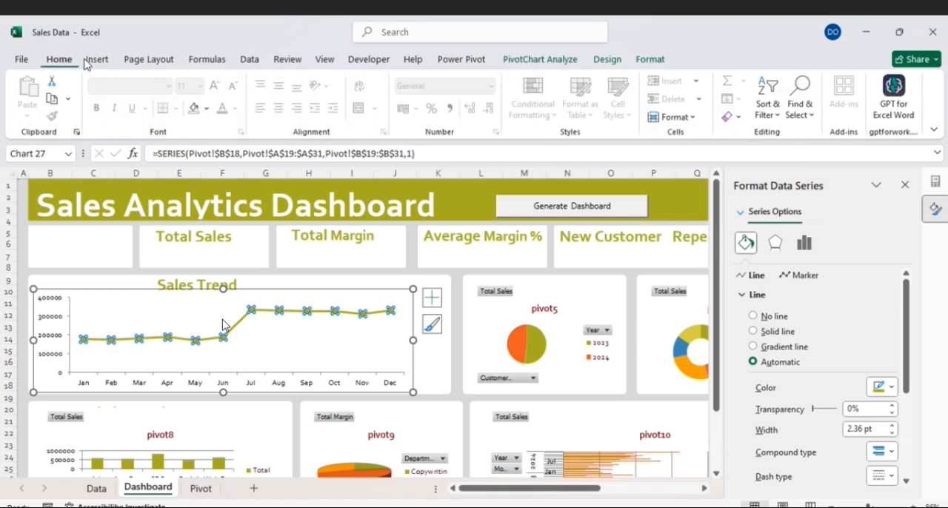
click(208, 109)
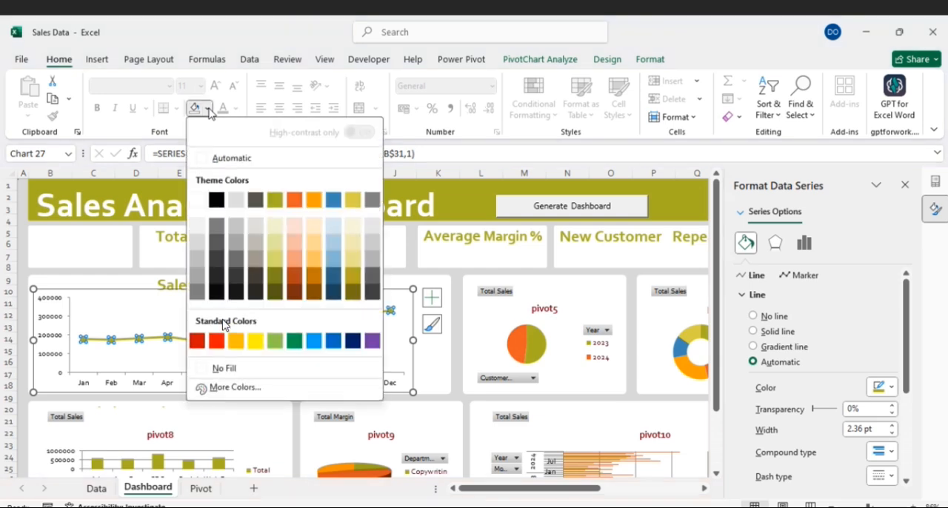
click(314, 199)
click(269, 347)
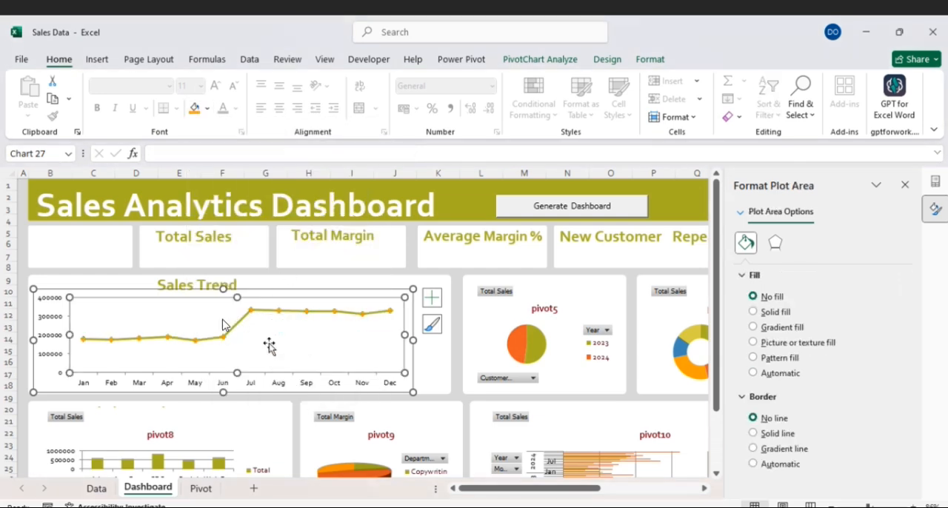
click(280, 280)
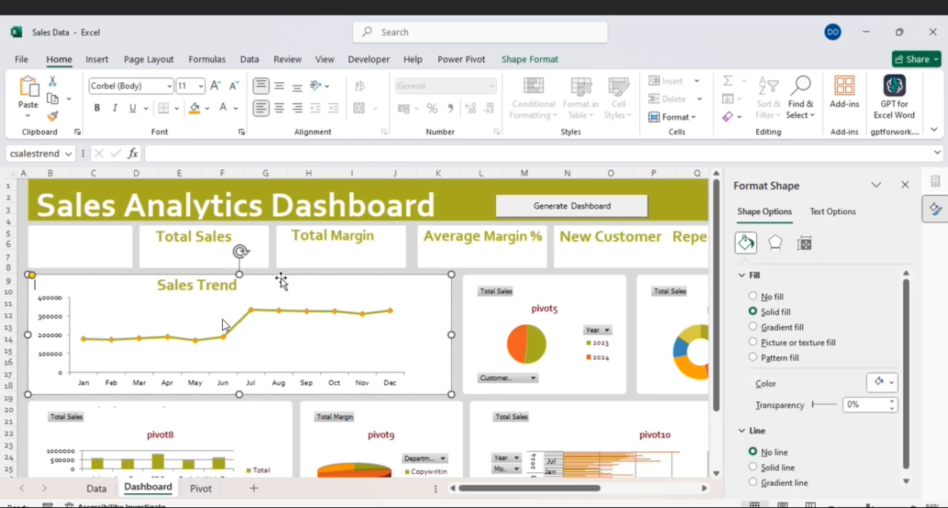
- Set the chart area of the pivot5 pie chart to no fill and delete its chart title
click(278, 331)
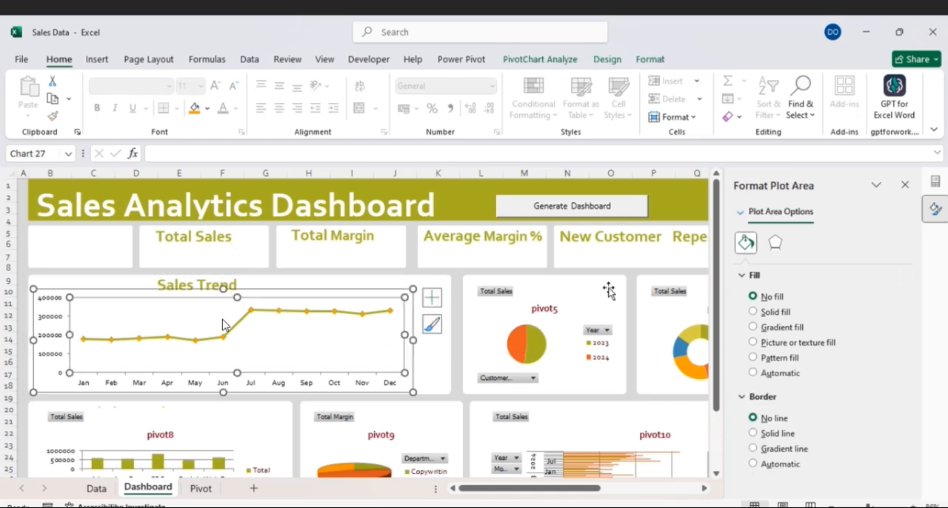
click(584, 299)
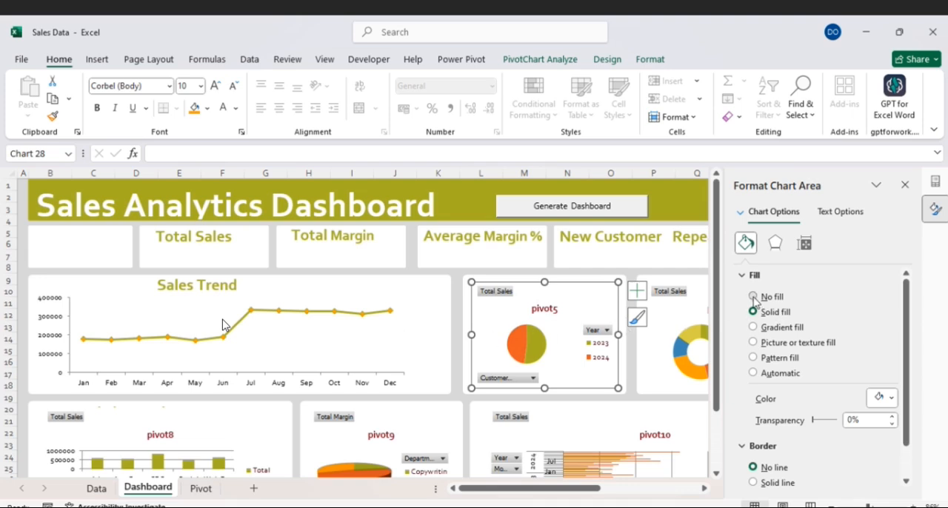
click(753, 297)
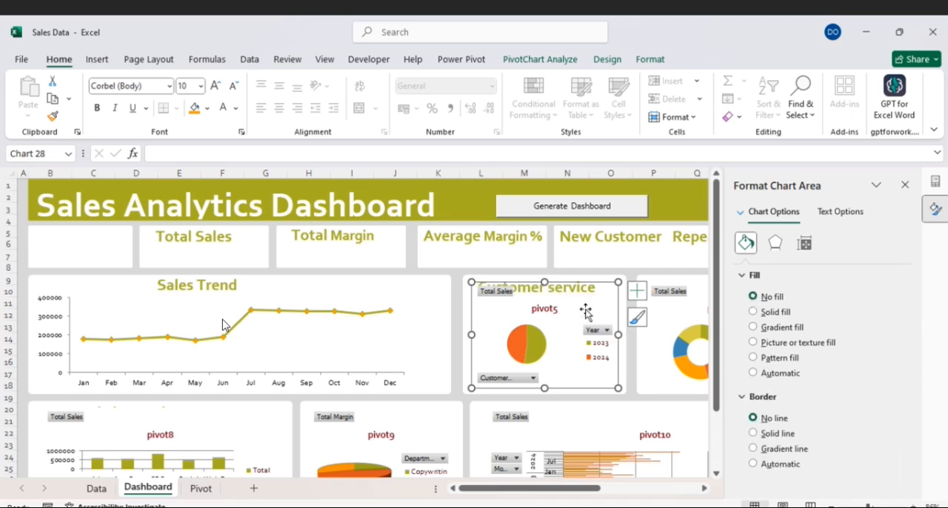
click(557, 310)
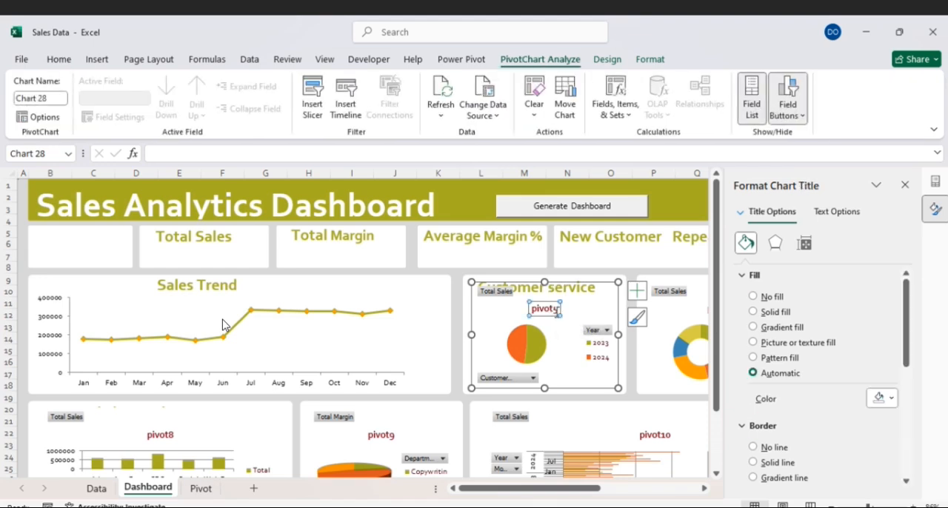
key(Delete)
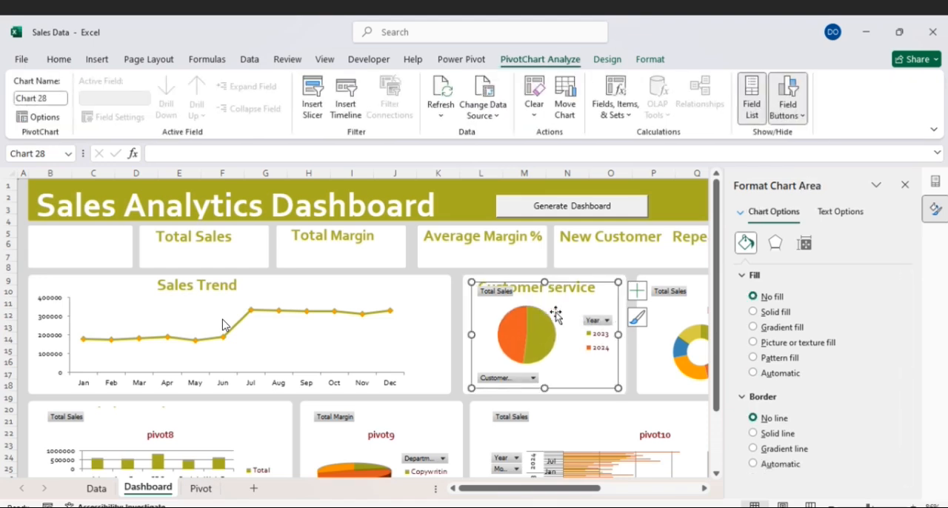
- Hide all field buttons on the Customer service pie chart
right_click(510, 378)
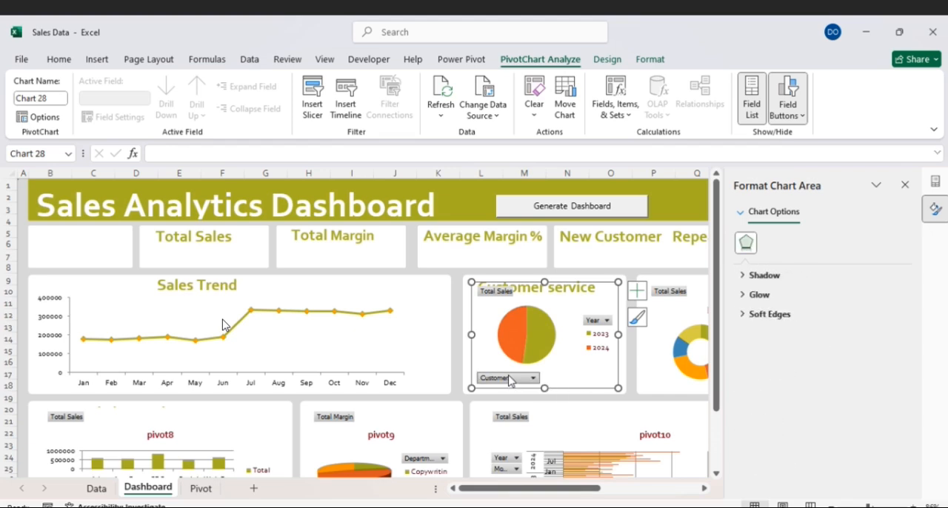
right_click(505, 294)
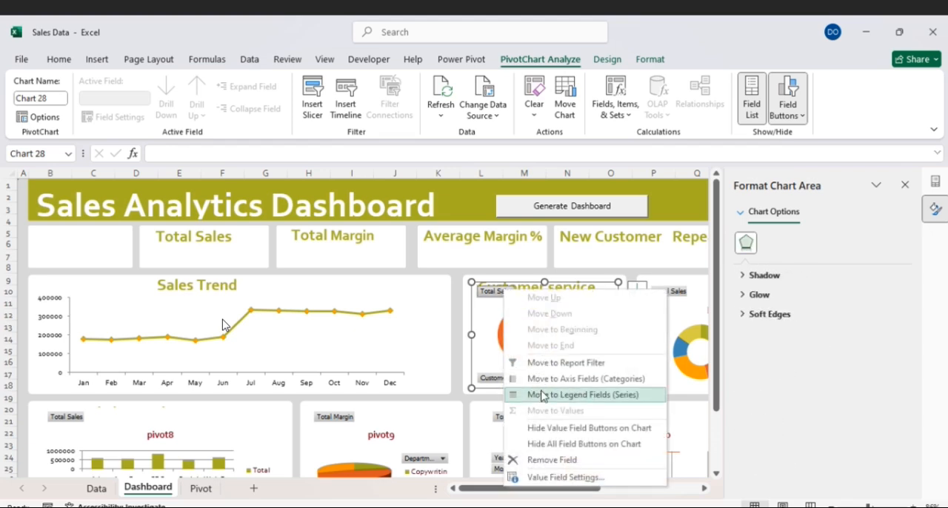
click(562, 444)
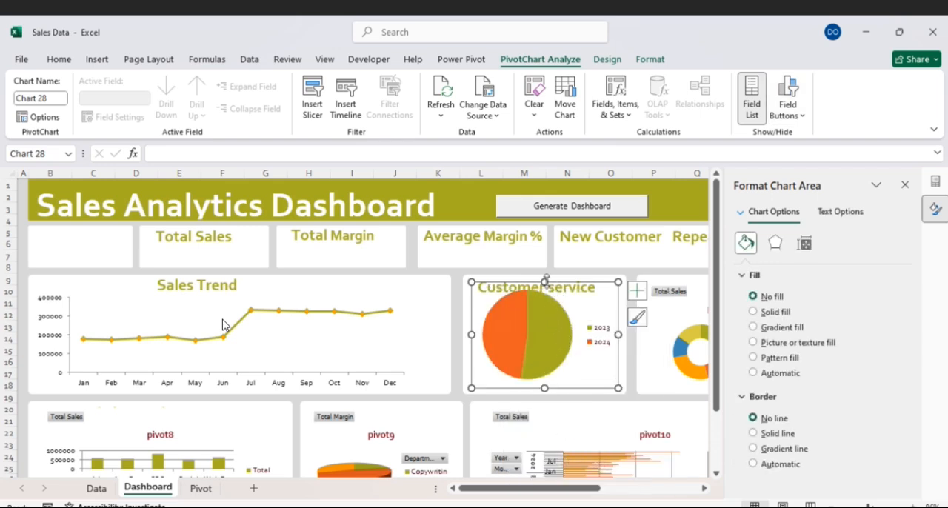
- Shrink the pie chart to fit below the Customer service heading, and shift the heading and the chart slightly to the right
click(557, 297)
click(587, 294)
drag(616, 284, 603, 296)
click(571, 288)
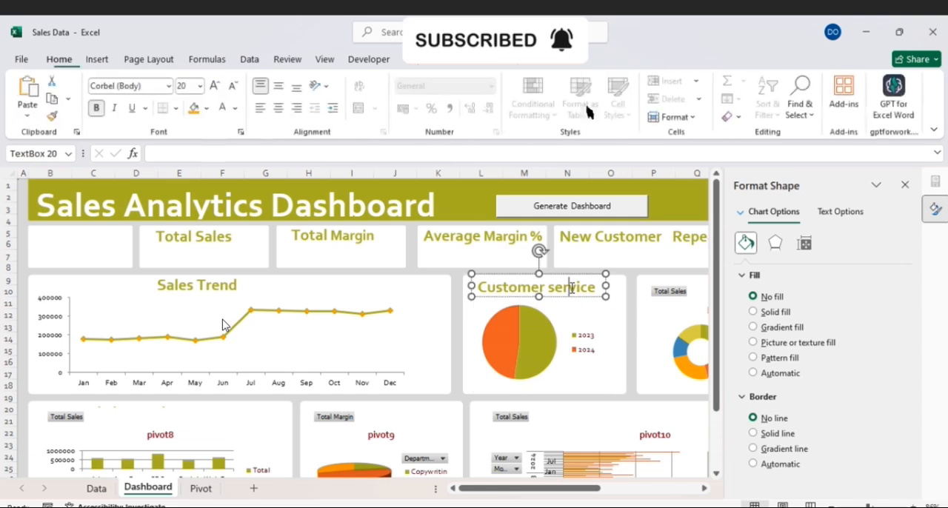
drag(547, 276, 552, 276)
click(561, 310)
drag(560, 311, 575, 314)
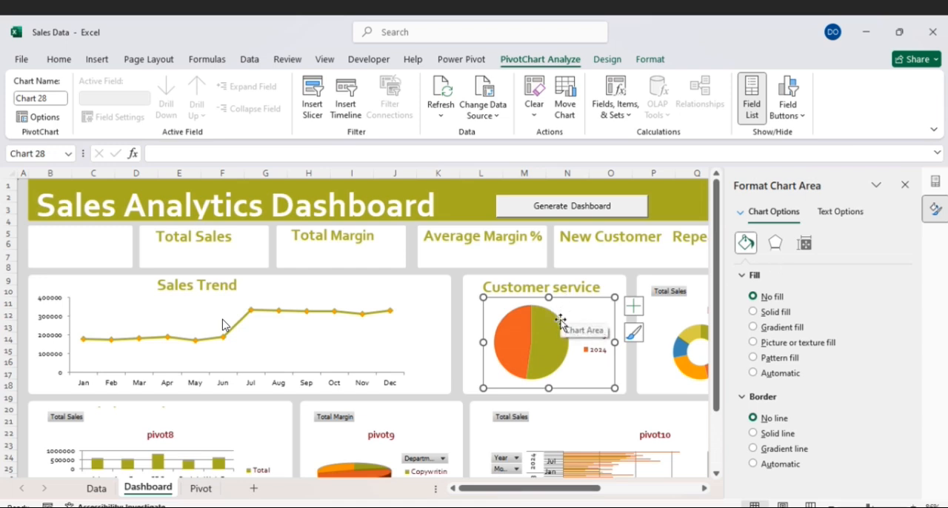
- Set the Customer service pie's first slice angle to 20° and its pie explosion to 5%
click(561, 323)
click(804, 243)
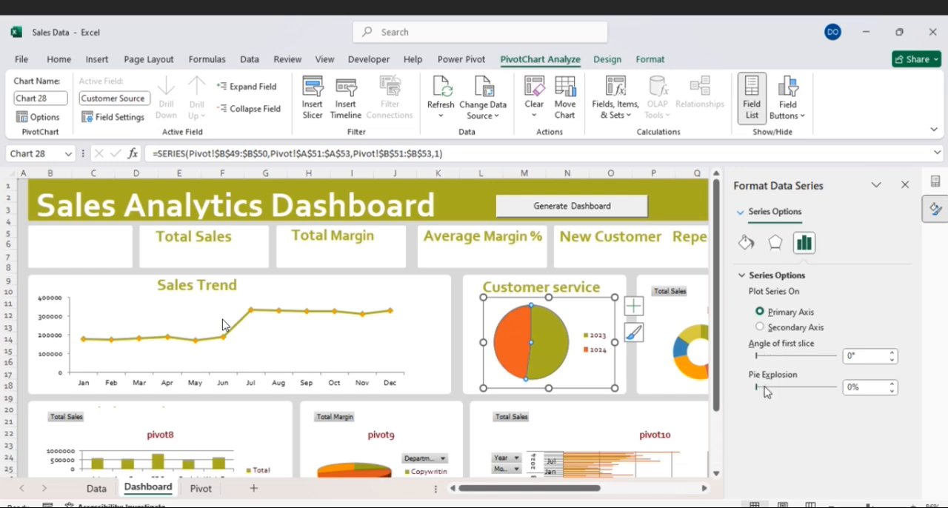
click(764, 387)
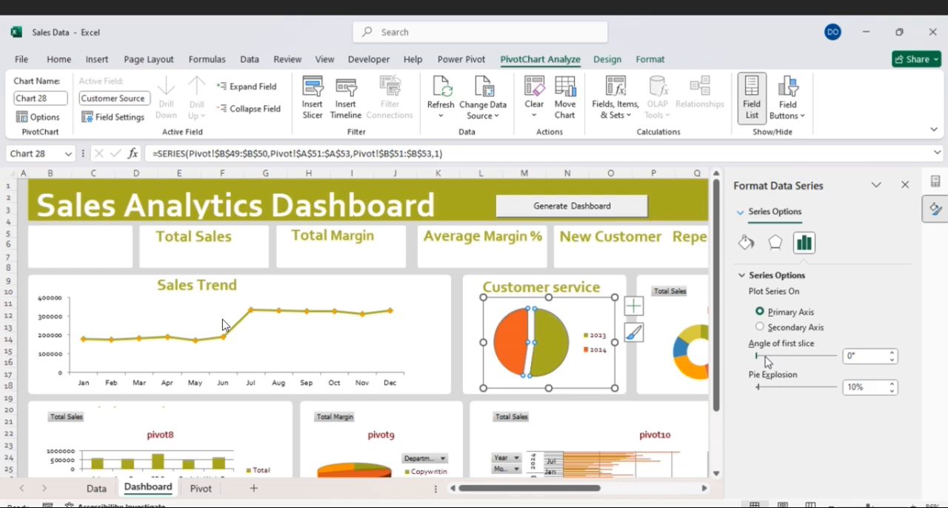
click(766, 357)
click(766, 357)
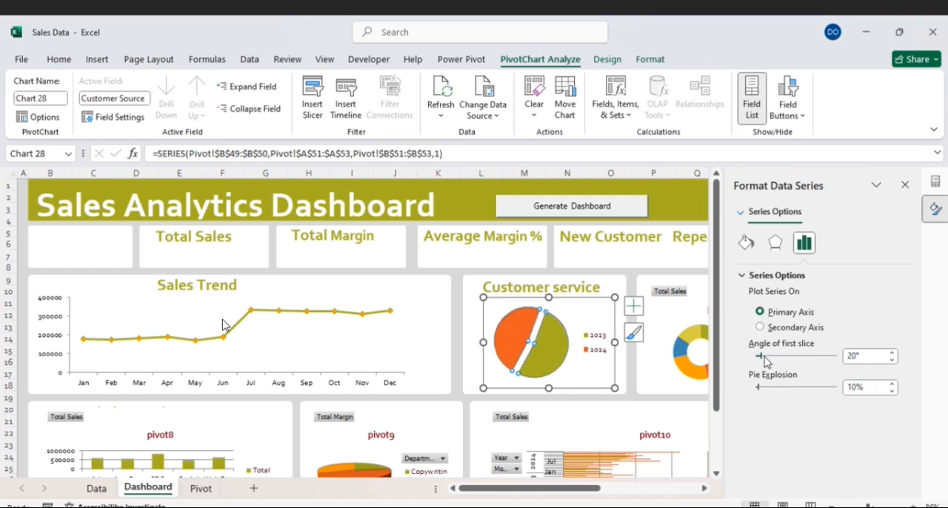
click(892, 391)
click(892, 391)
click(893, 392)
click(893, 391)
click(892, 391)
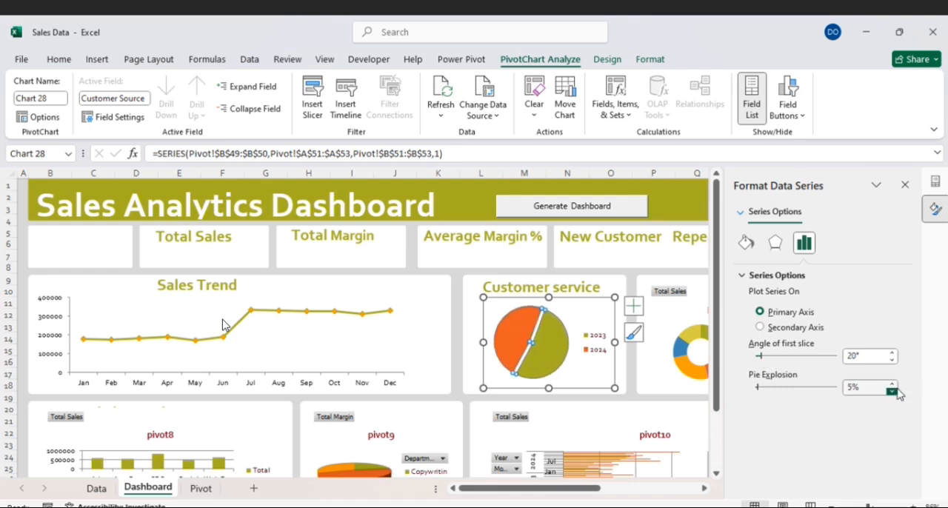
- Add data labels to the Customer service pie and enlarge its plot area to fill the chart, narrowing the chart slightly
click(635, 308)
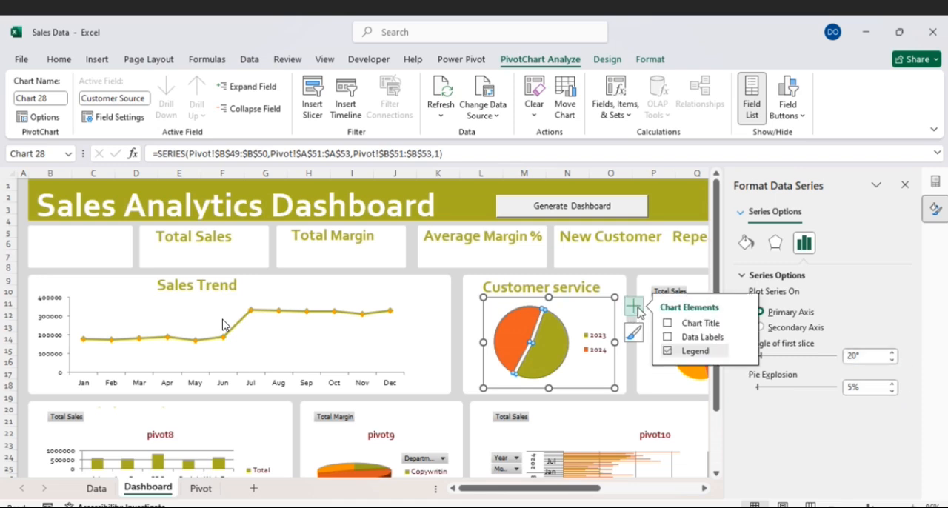
click(667, 339)
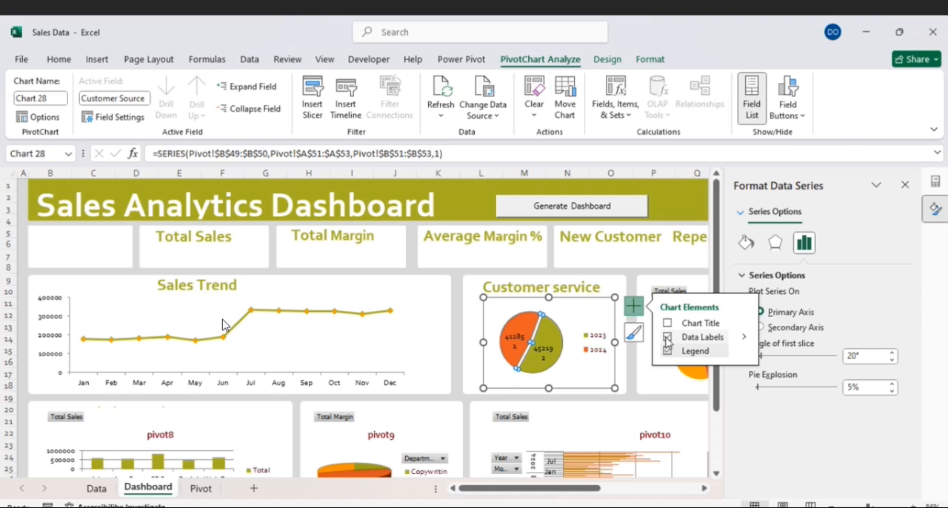
click(559, 373)
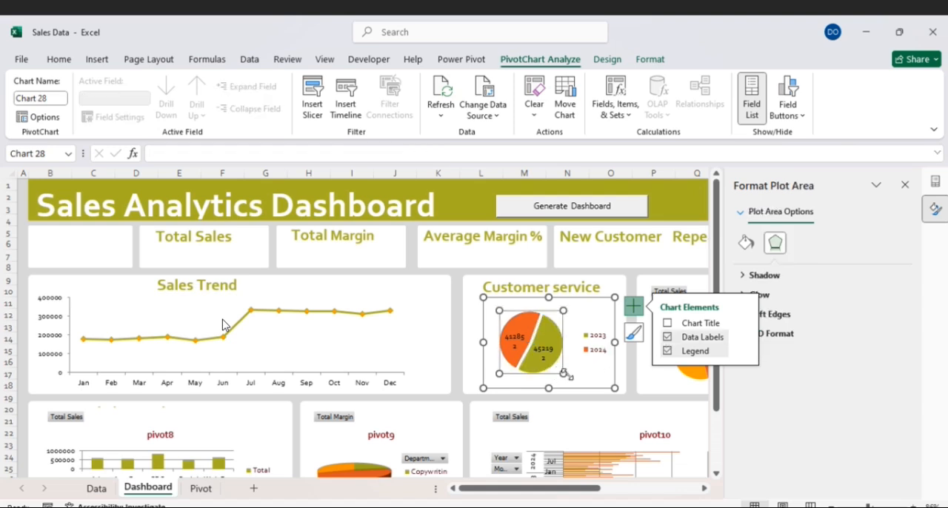
mouse_move(567, 373)
mouse_down()
mouse_move(577, 375)
mouse_move(567, 373)
mouse_up()
drag(506, 314, 488, 297)
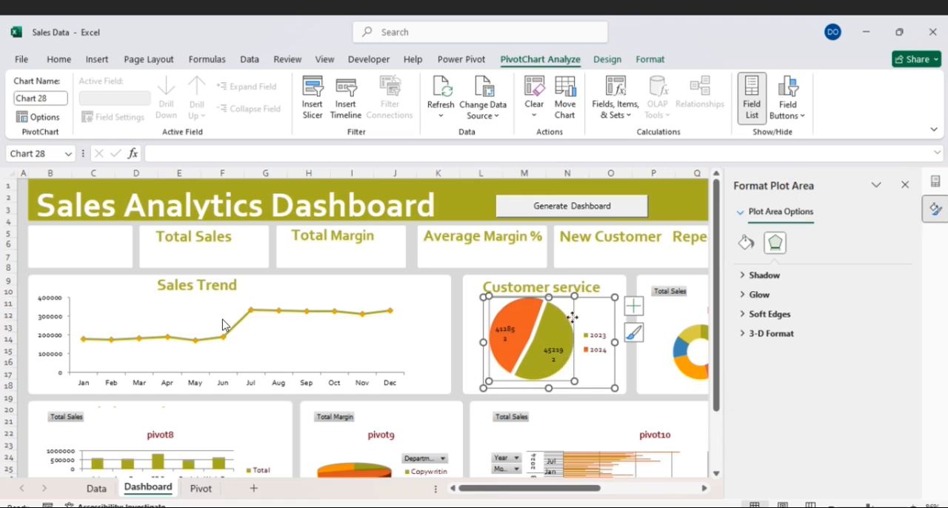
drag(614, 299, 611, 297)
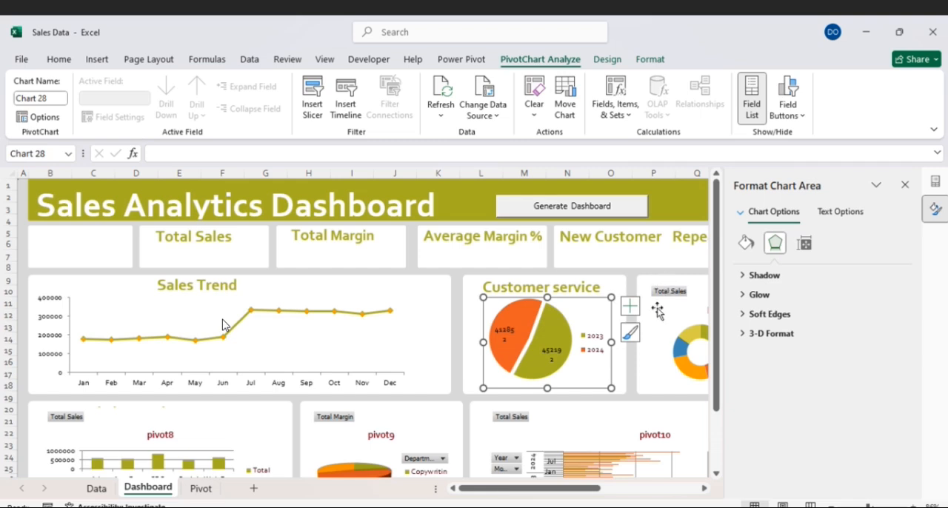
- Close the chart formatting and PivotChart Fields panes to free up the view of the dashboard
click(612, 413)
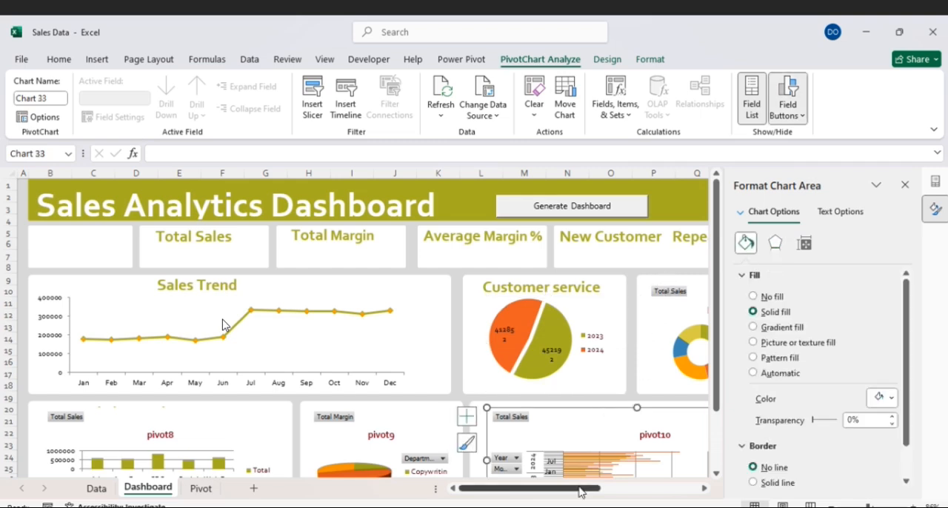
drag(582, 491, 644, 489)
click(905, 184)
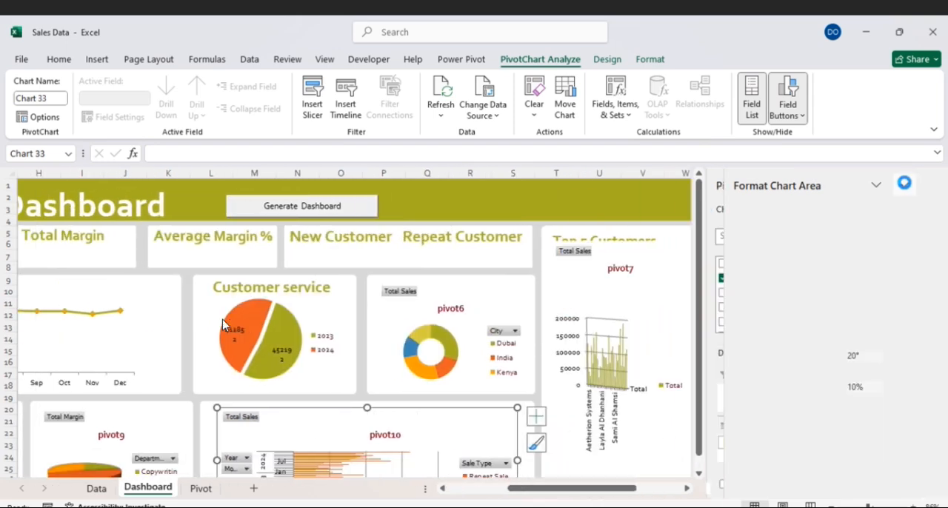
ctrl+scroll(222, 324, down, 2)
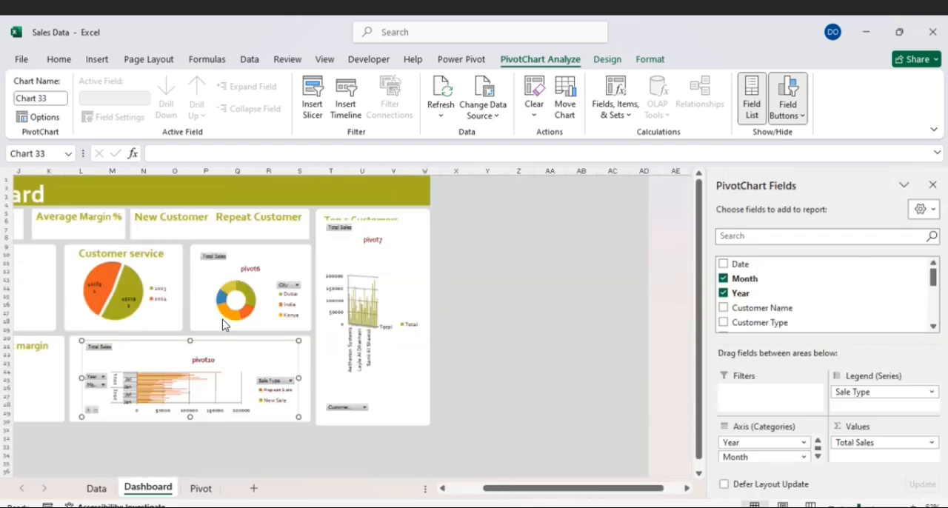
ctrl+scroll(223, 324, up, 2)
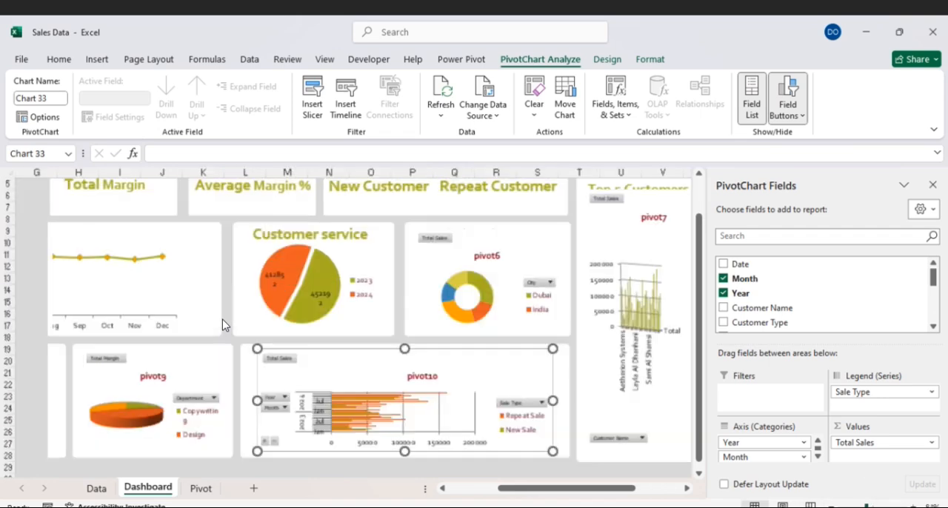
drag(618, 495, 593, 495)
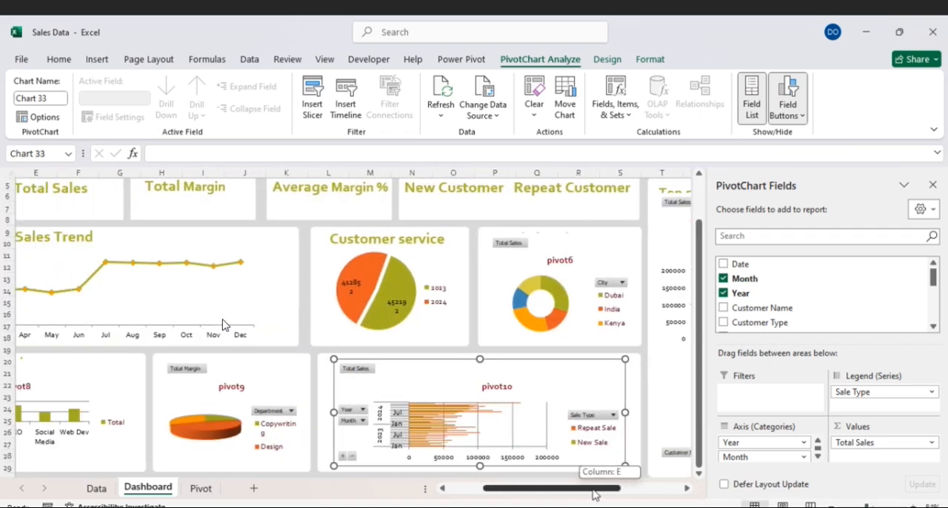
click(933, 186)
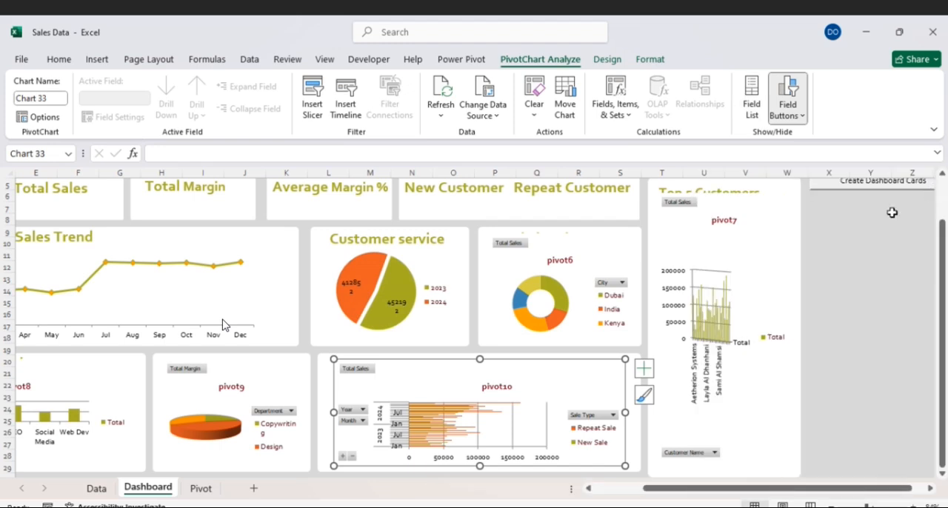
drag(685, 495, 648, 495)
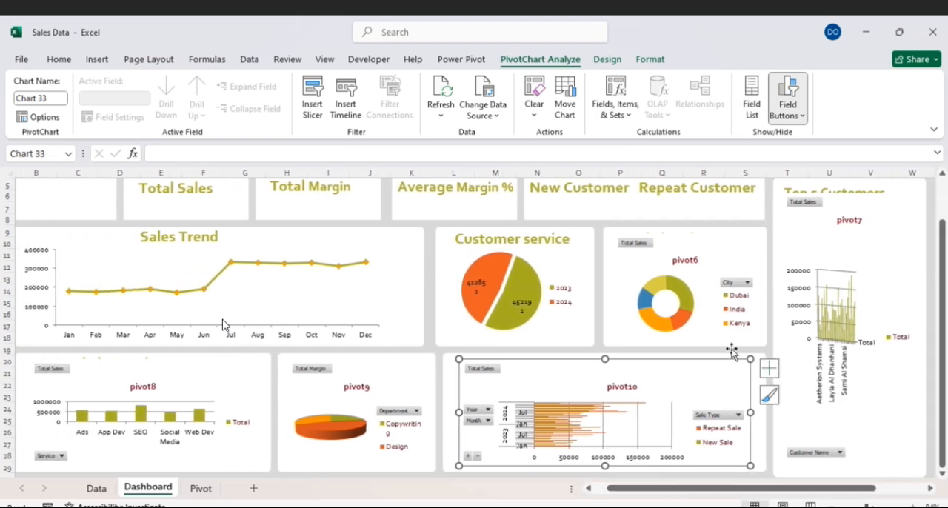
- Hide all field buttons on the pivot6 doughnut chart
click(710, 261)
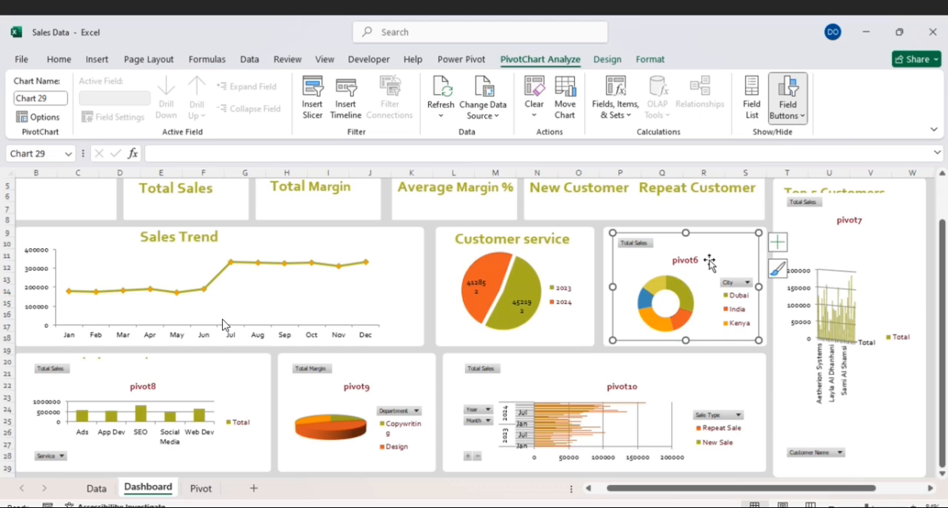
right_click(642, 247)
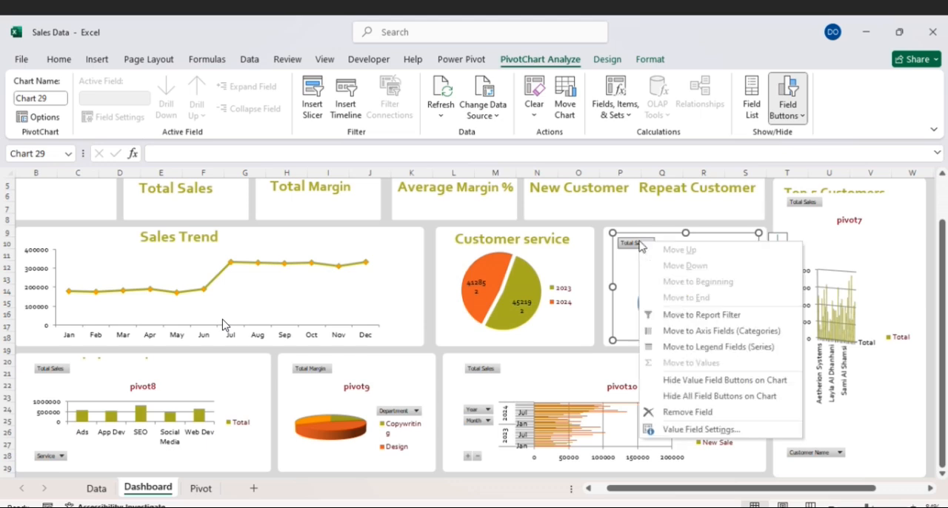
click(703, 396)
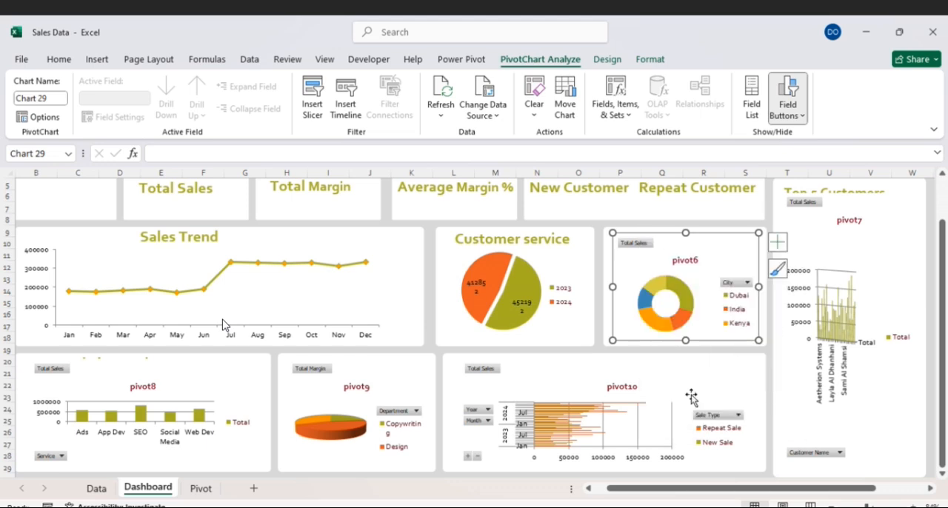
- Delete the doughnut chart's title and set its chart area to no fill
double_click(703, 248)
click(697, 245)
key(Delete)
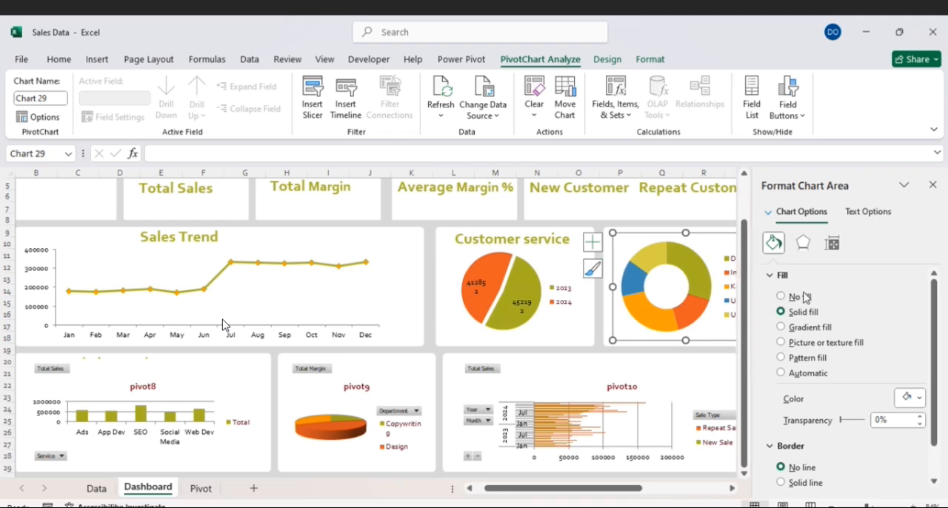
click(781, 297)
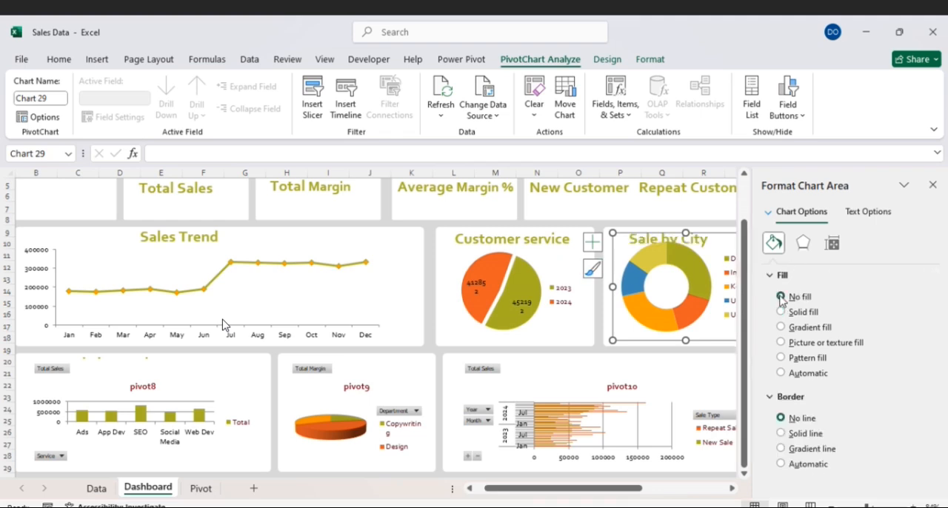
- Set the doughnut explosion of the Sale by City chart to 10%
click(709, 317)
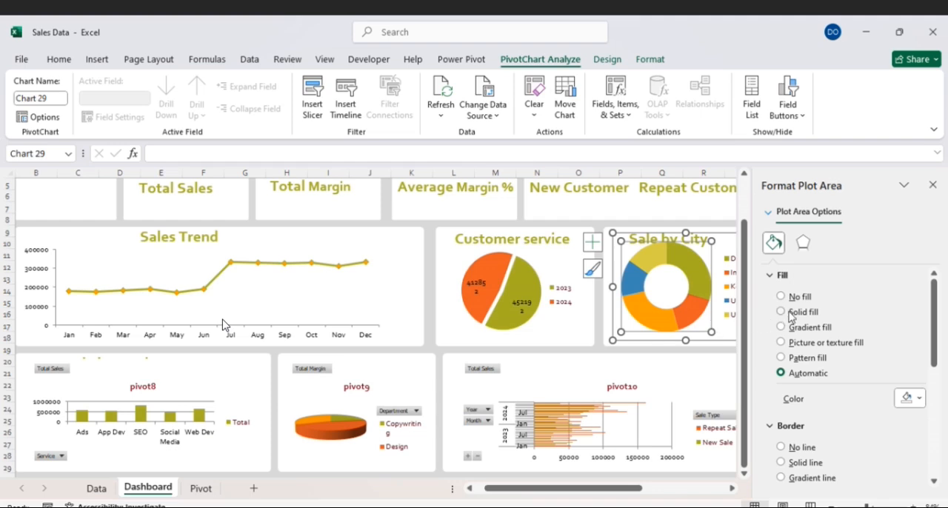
click(707, 289)
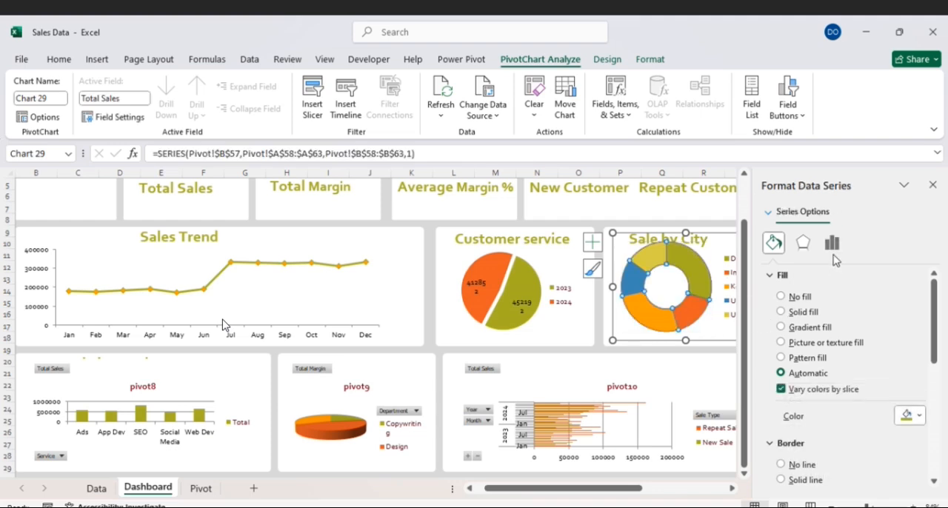
click(834, 250)
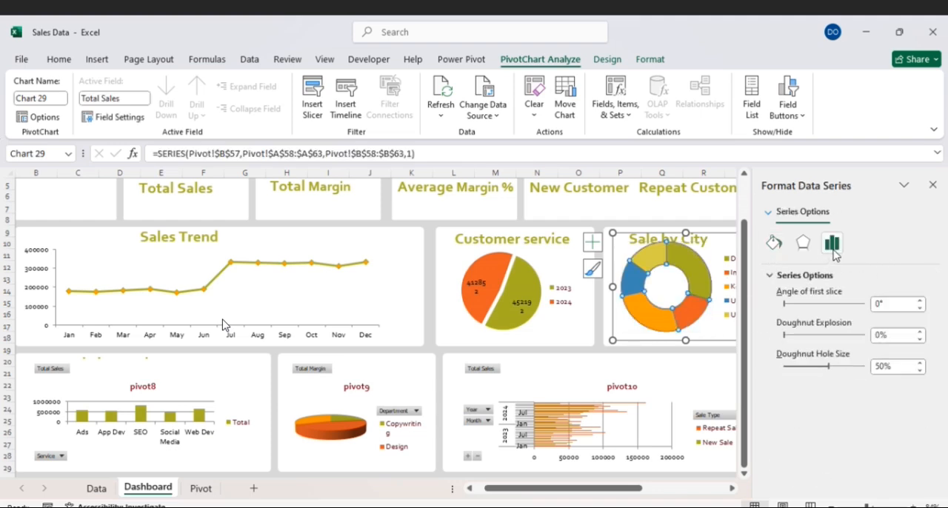
click(789, 336)
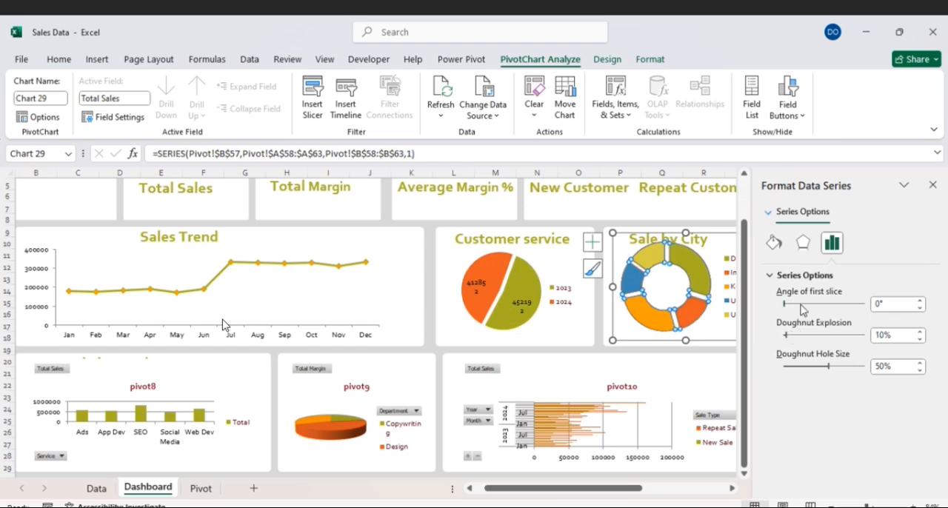
- Set the doughnut hole size of the Sale by City chart to 20% and close the formatting pane
click(814, 368)
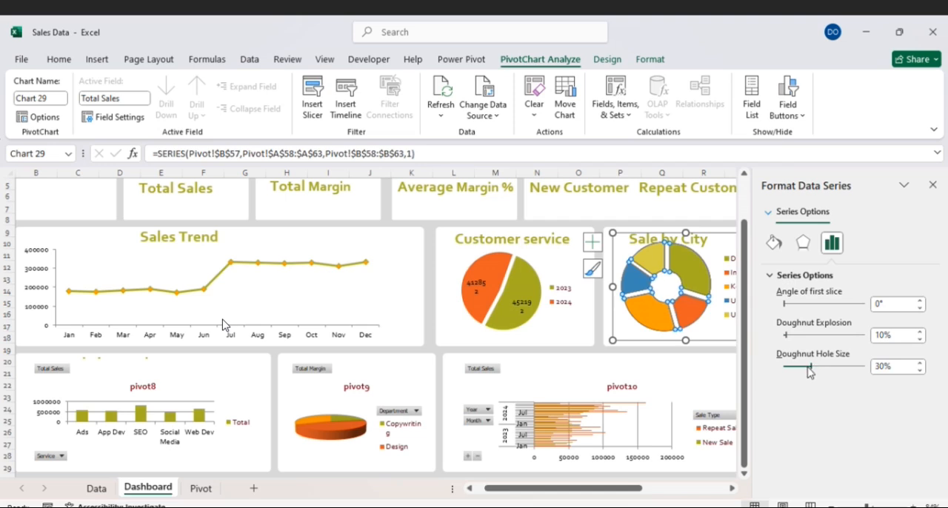
click(808, 368)
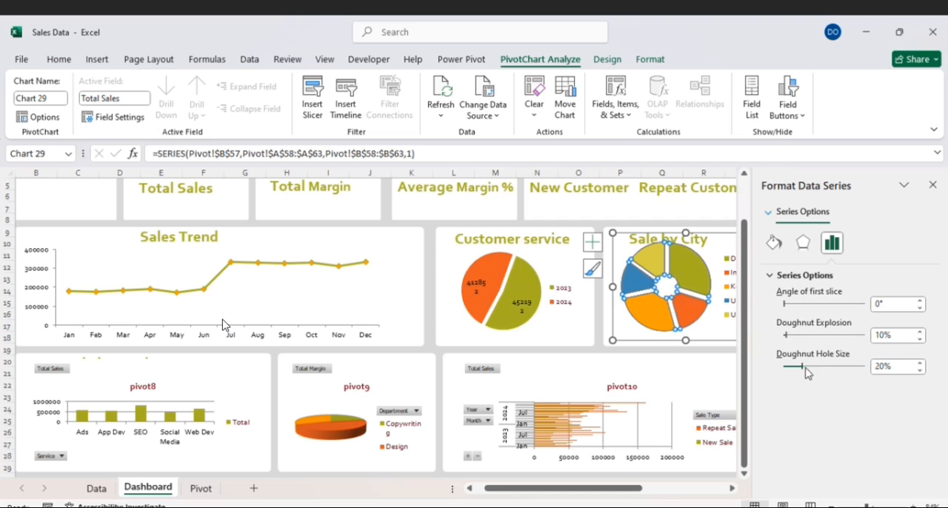
click(715, 252)
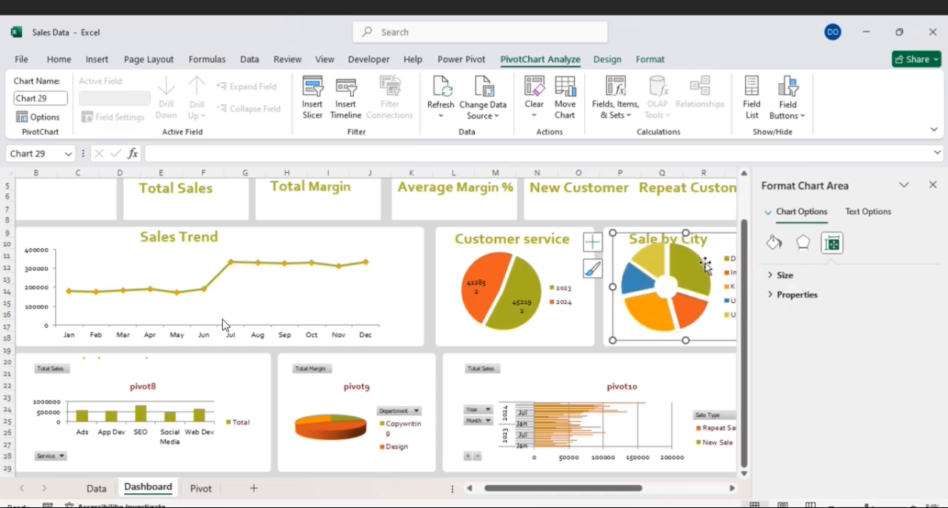
click(707, 269)
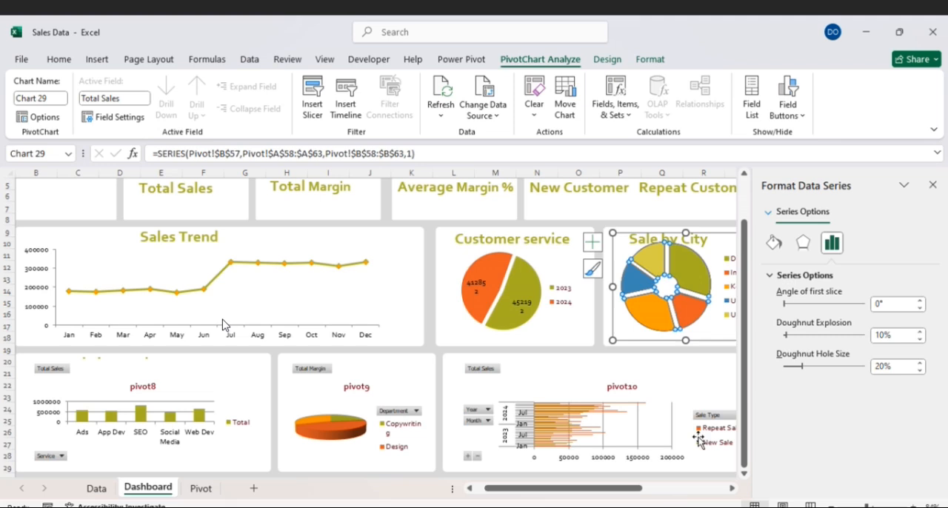
drag(637, 495, 651, 495)
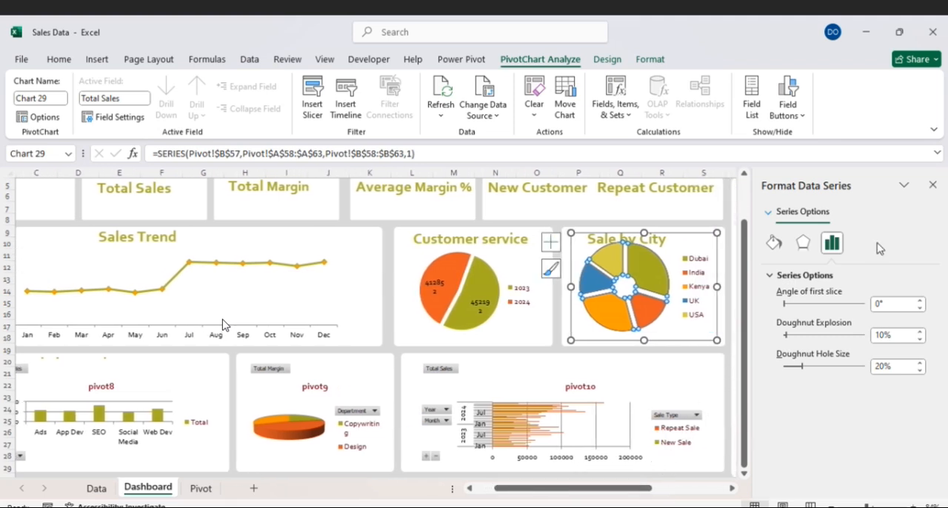
click(932, 186)
- Move the Sale by City doughnut chart slightly down within its dashboard card
drag(689, 490, 656, 493)
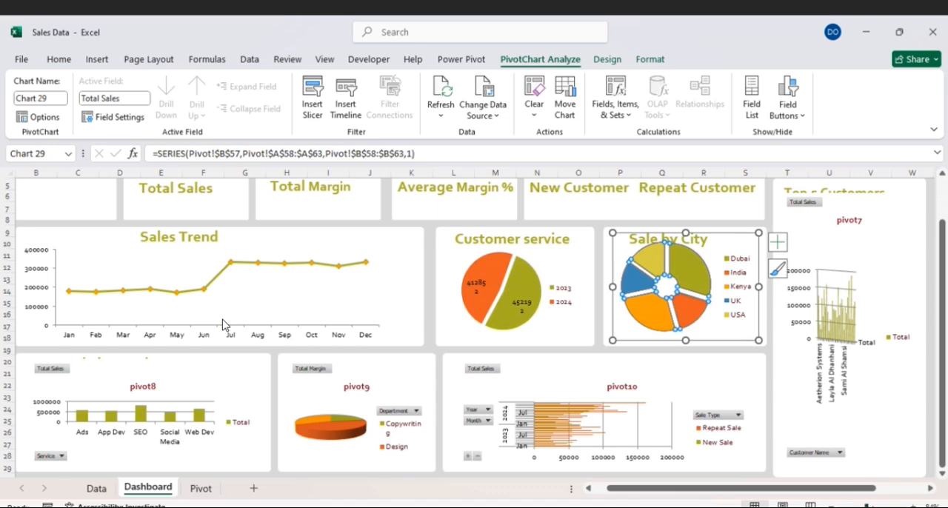
click(831, 507)
click(831, 506)
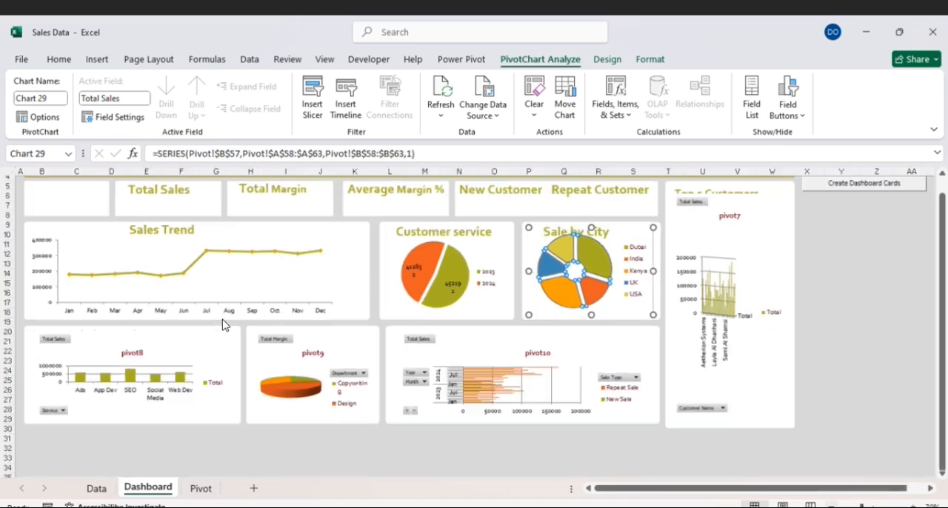
scroll(886, 343, up, 2)
drag(764, 489, 693, 494)
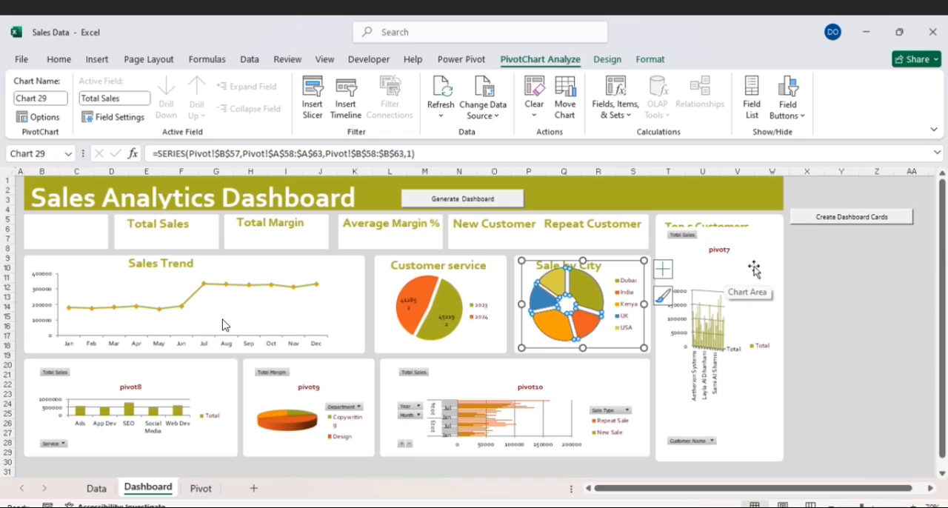
click(835, 268)
click(594, 265)
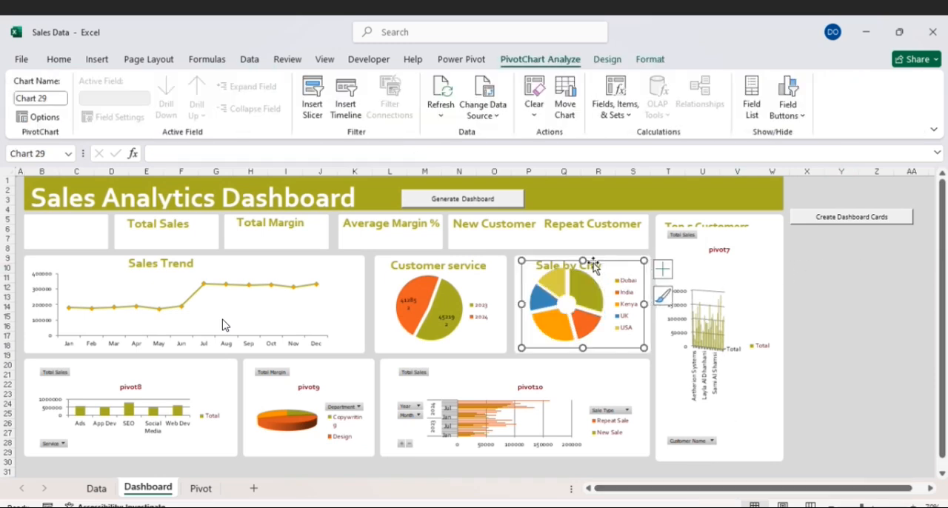
drag(594, 261, 594, 266)
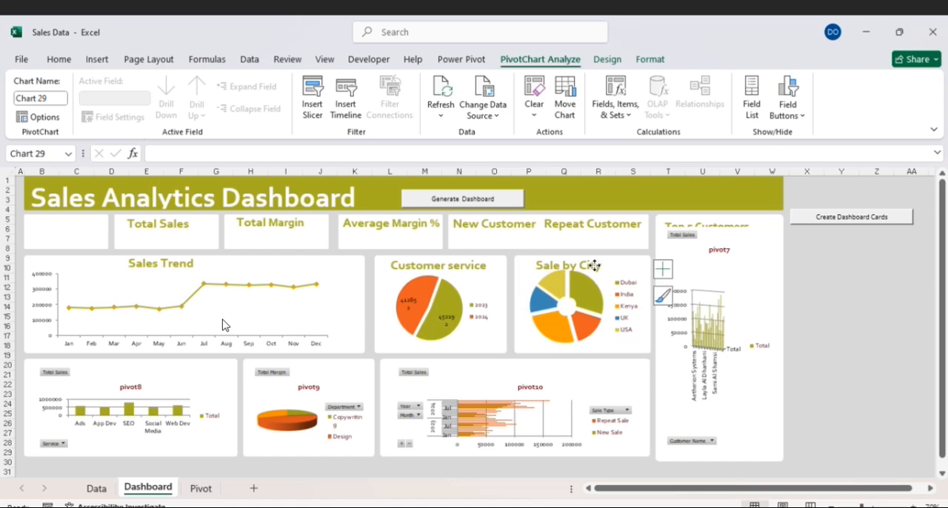
click(595, 265)
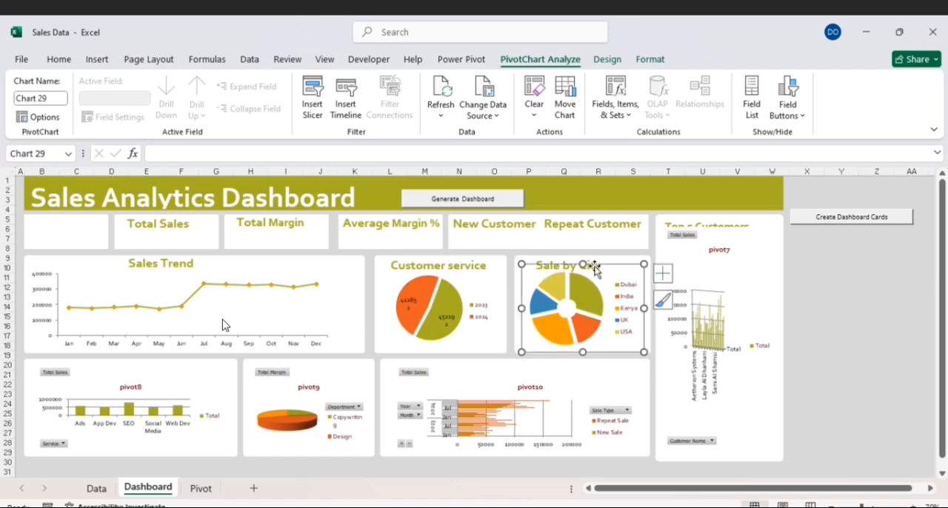
right_click(597, 271)
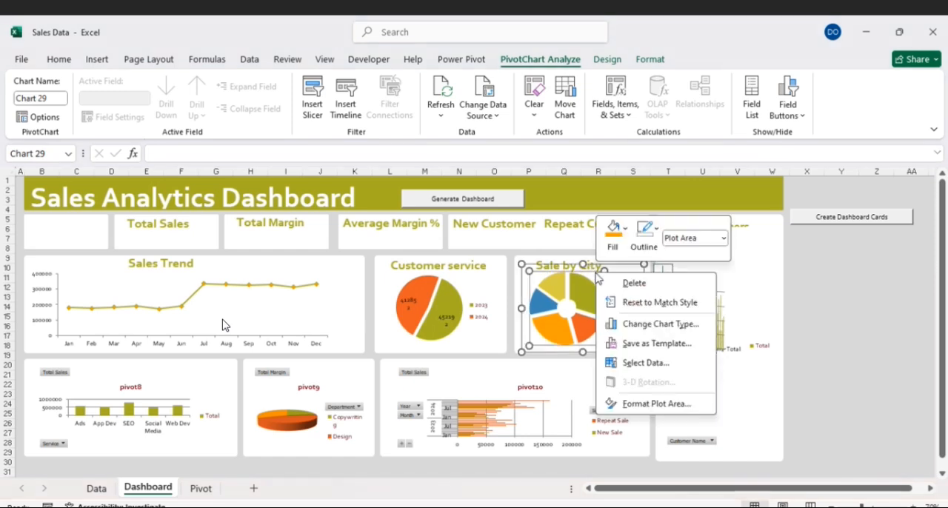
click(643, 403)
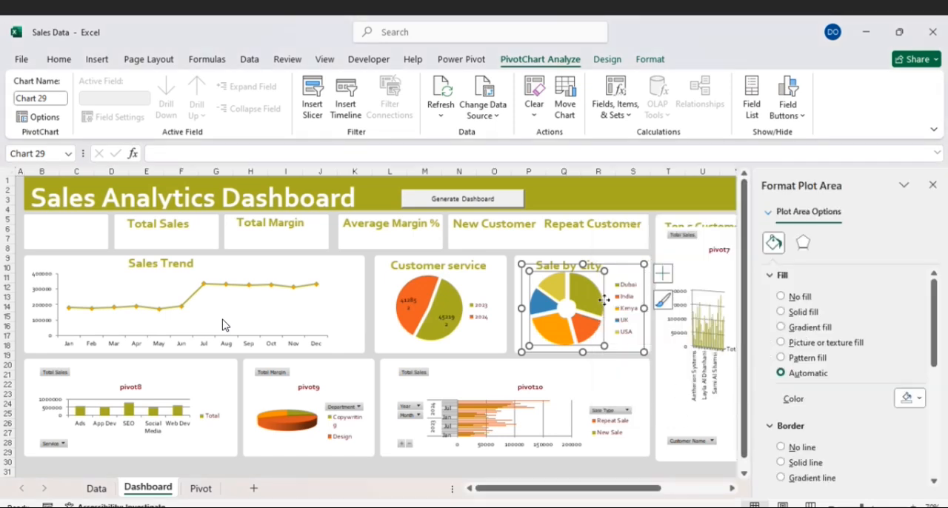
right_click(603, 286)
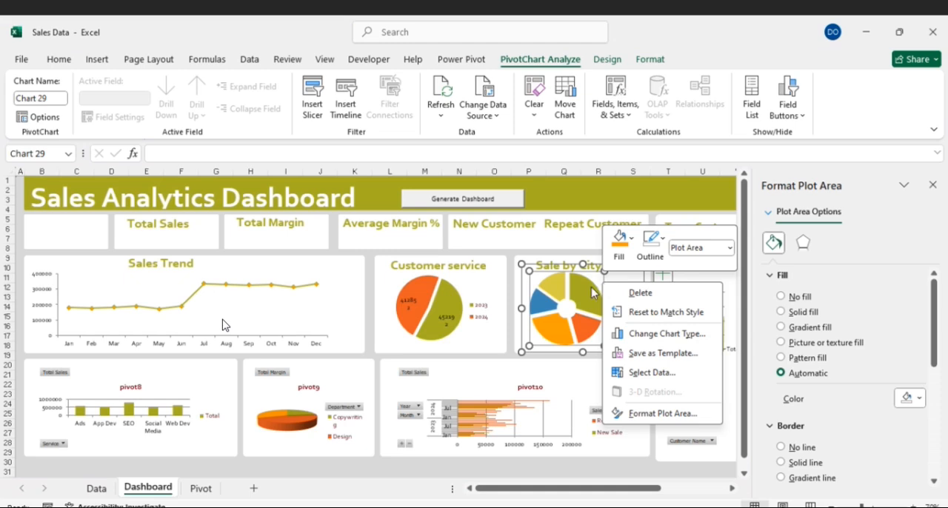
click(591, 286)
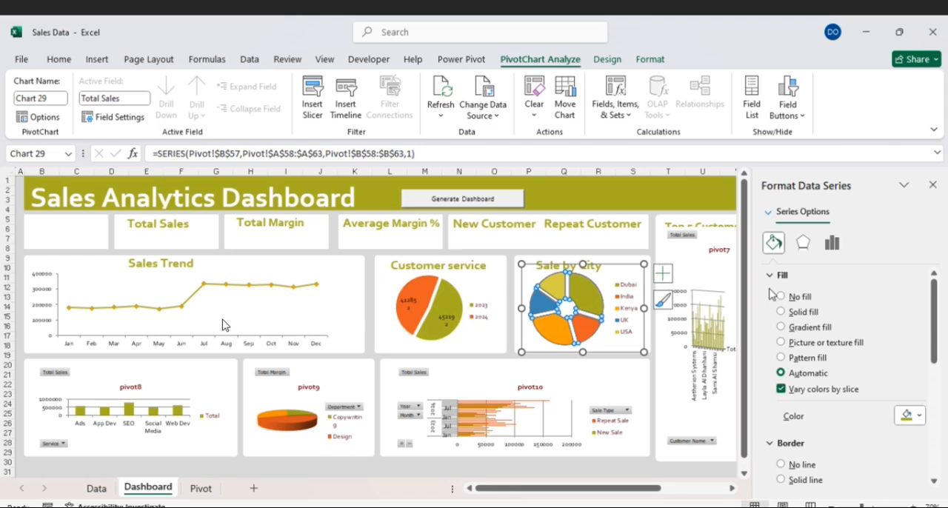
click(832, 243)
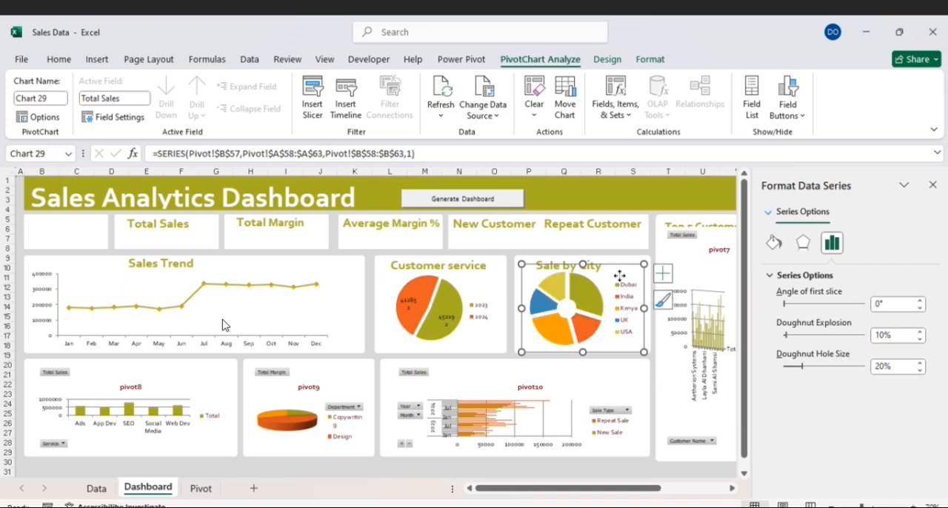
right_click(619, 277)
click(609, 283)
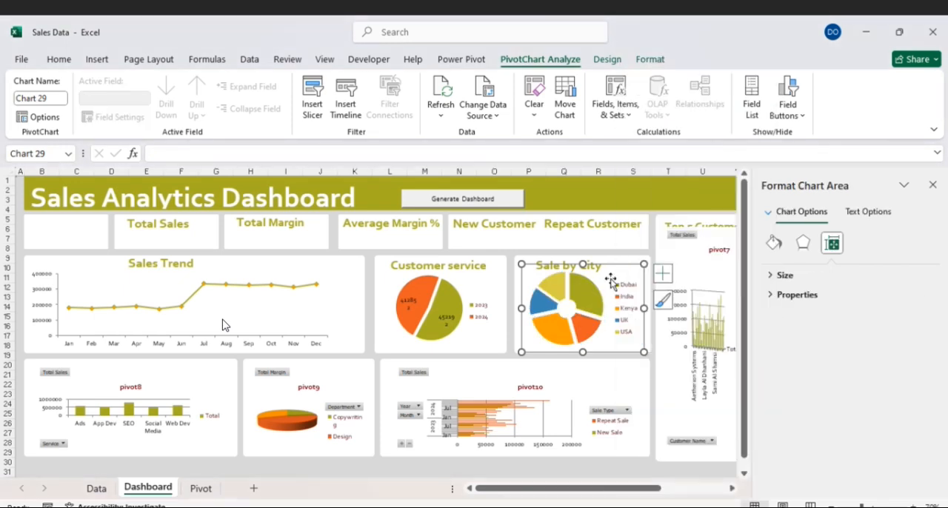
- Add data labels to the Sale by City doughnut chart through the additional label options
click(661, 276)
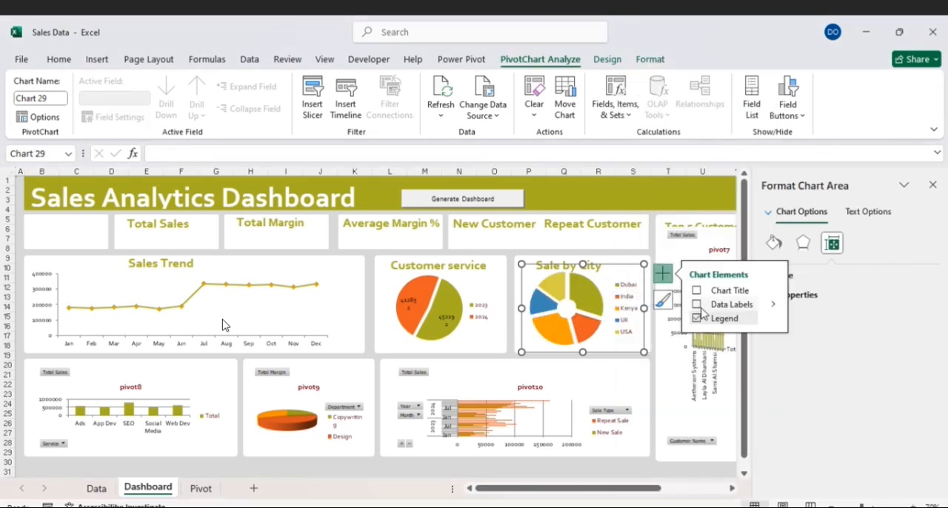
click(771, 306)
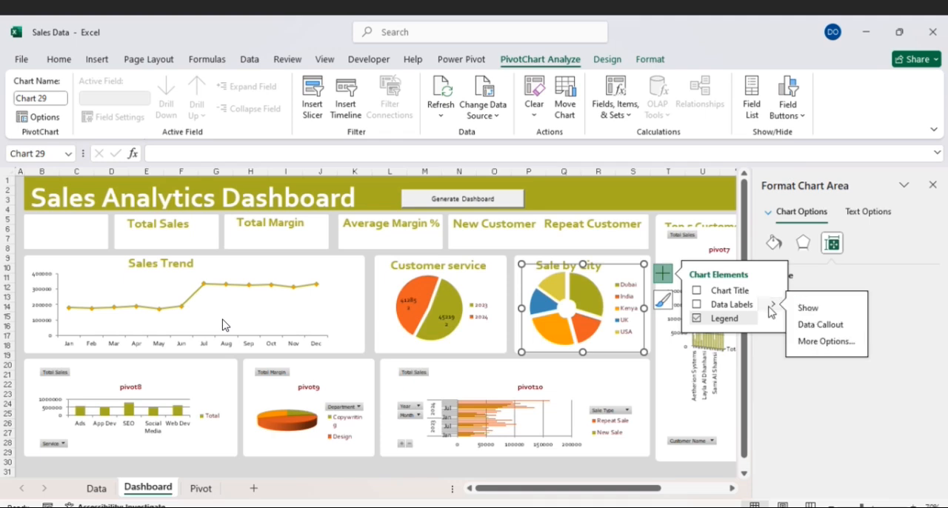
click(809, 343)
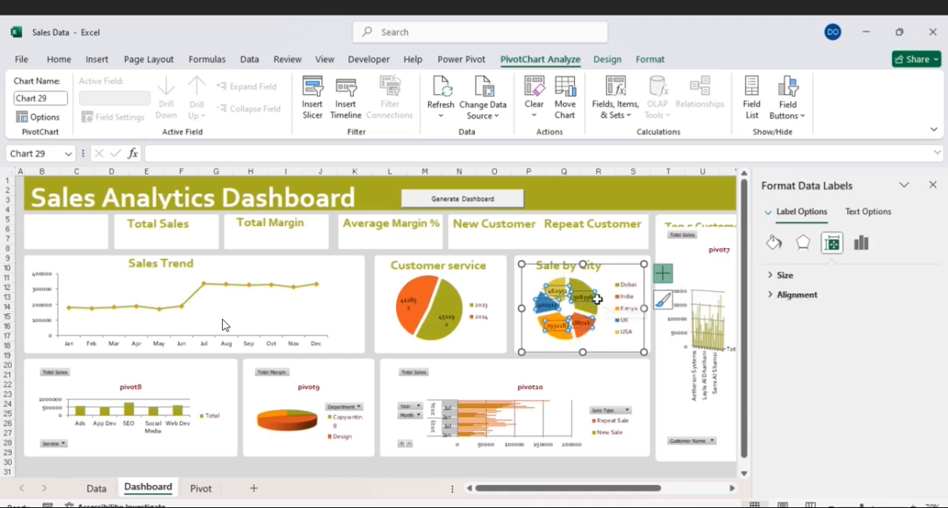
- Examine the effects and number format options of the Sale by City data labels, and leave the chart
click(803, 243)
click(860, 245)
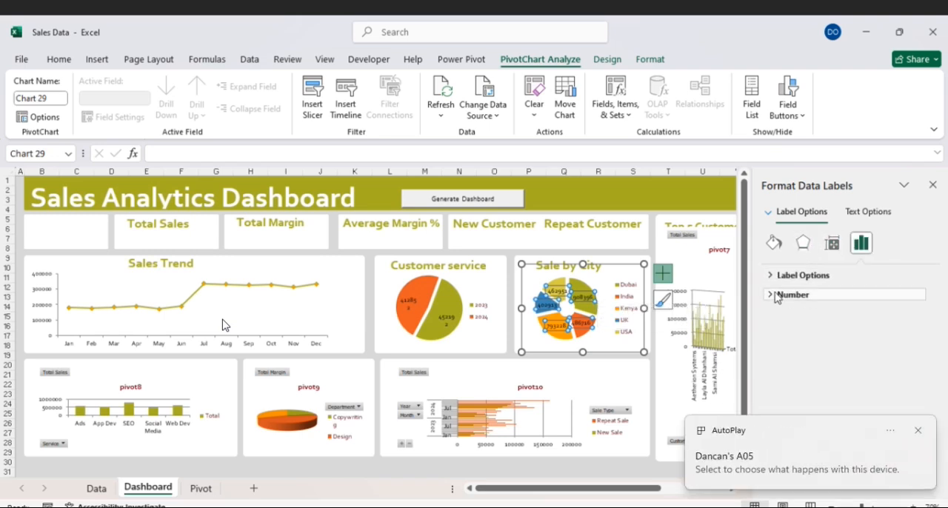
click(778, 295)
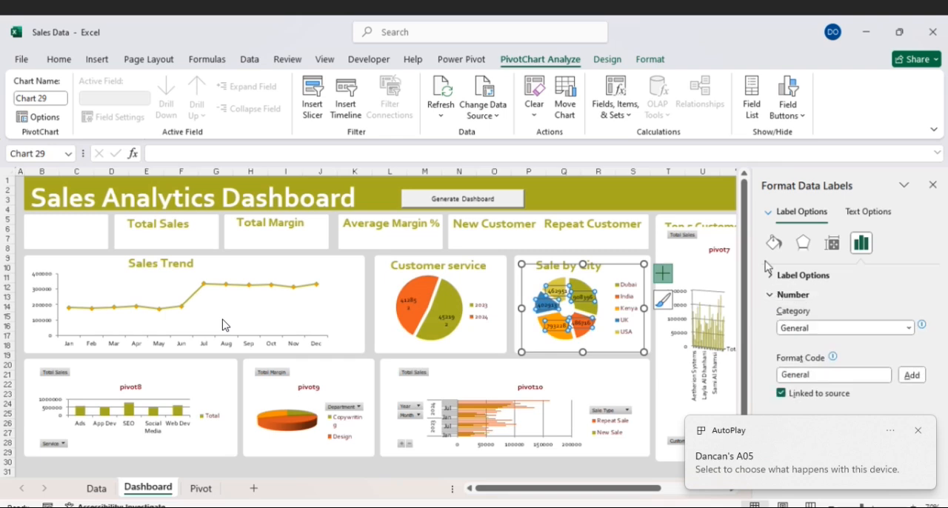
click(582, 285)
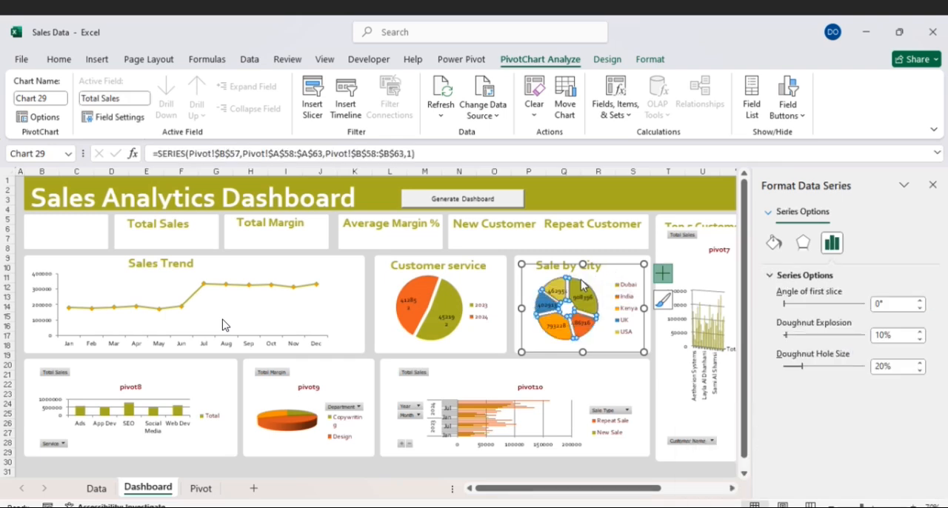
click(558, 275)
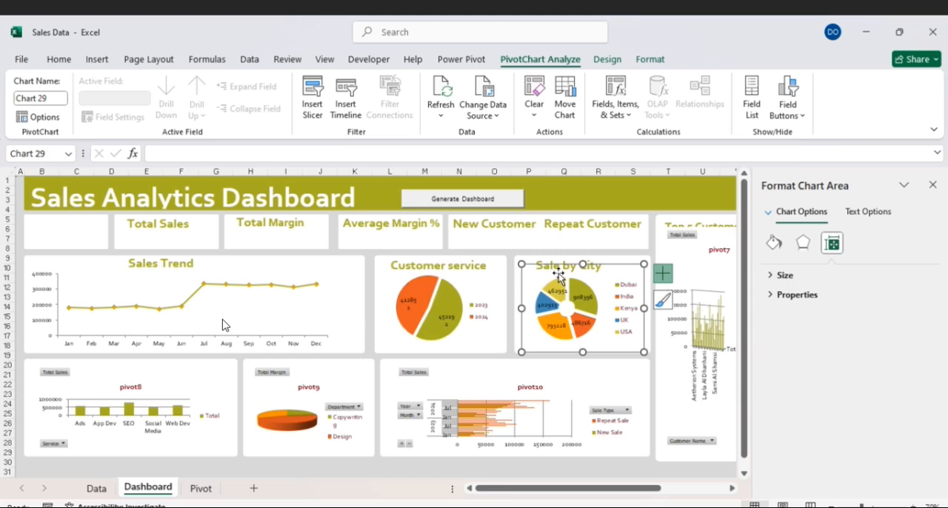
click(540, 277)
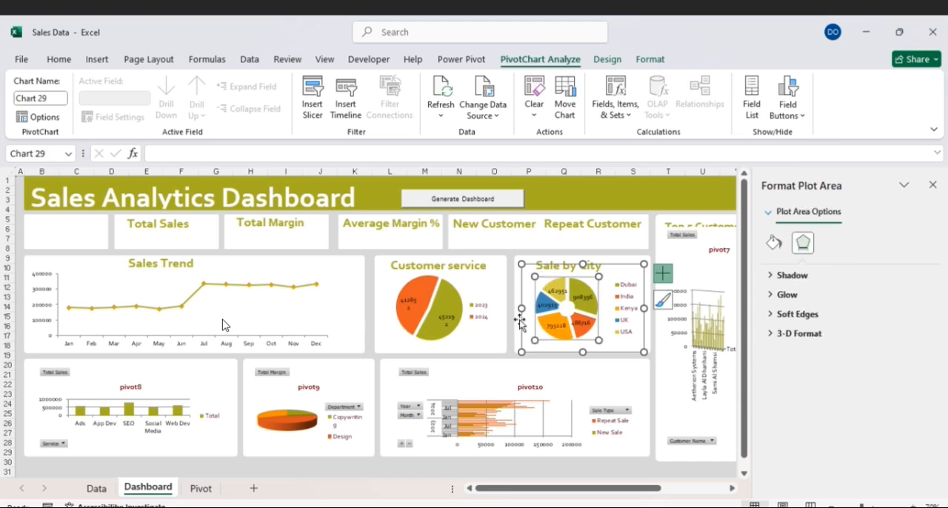
click(504, 374)
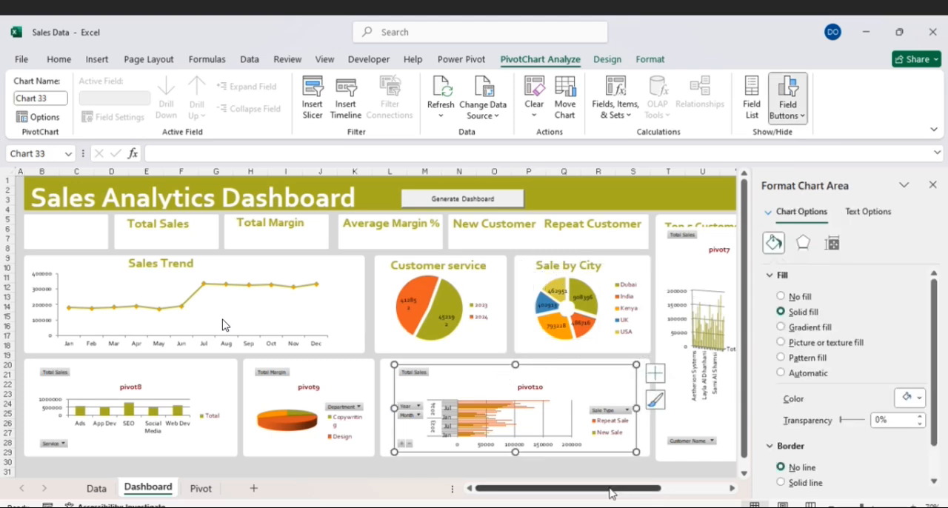
- Filter Customer Name in the pivot7 chart to the top 5 items by Total Sales, and set the chart area to no fill
drag(611, 495, 648, 495)
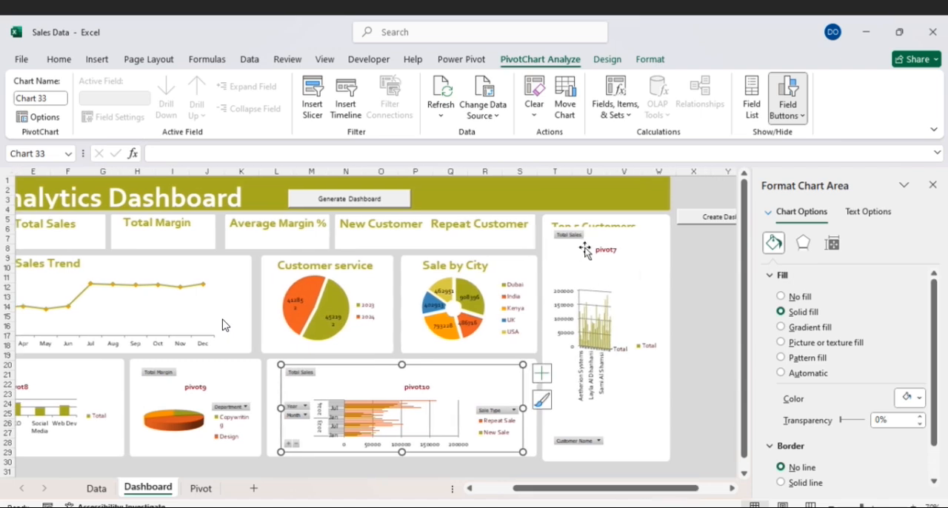
click(575, 239)
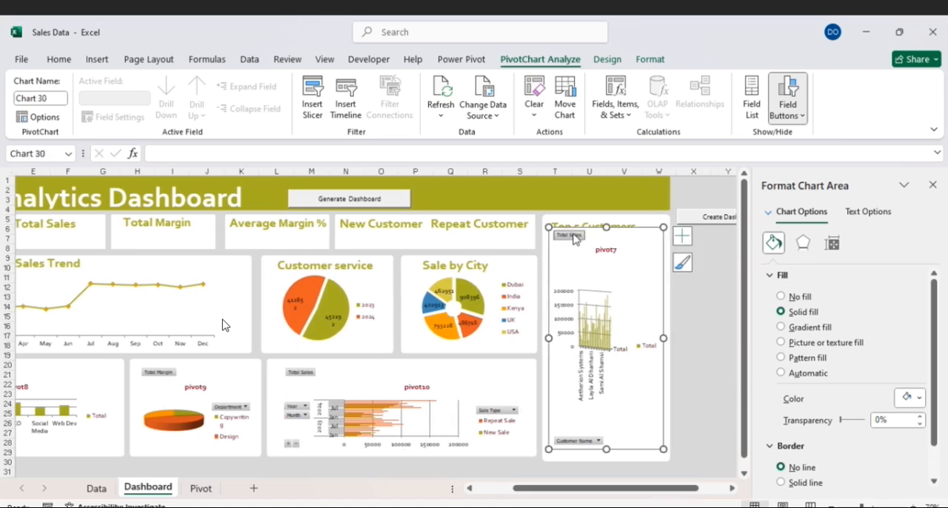
click(597, 442)
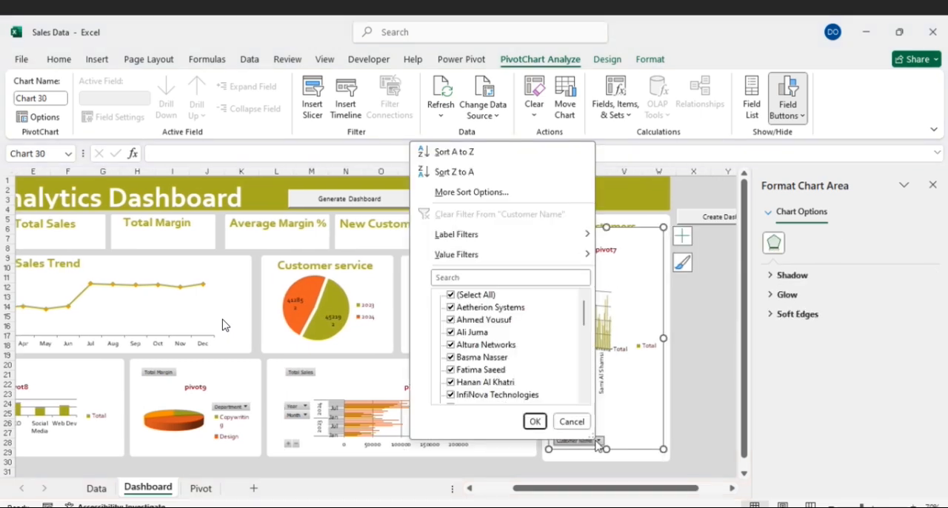
mouse_move(555, 254)
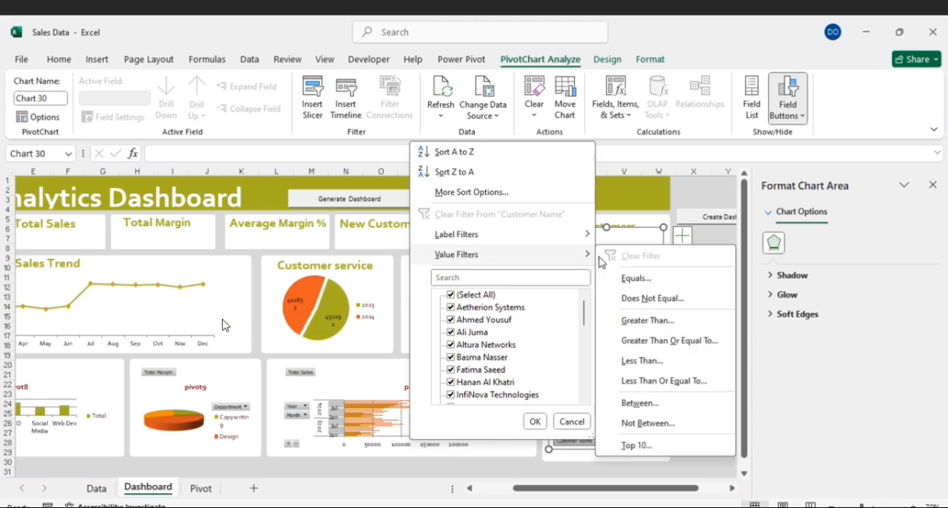
click(643, 445)
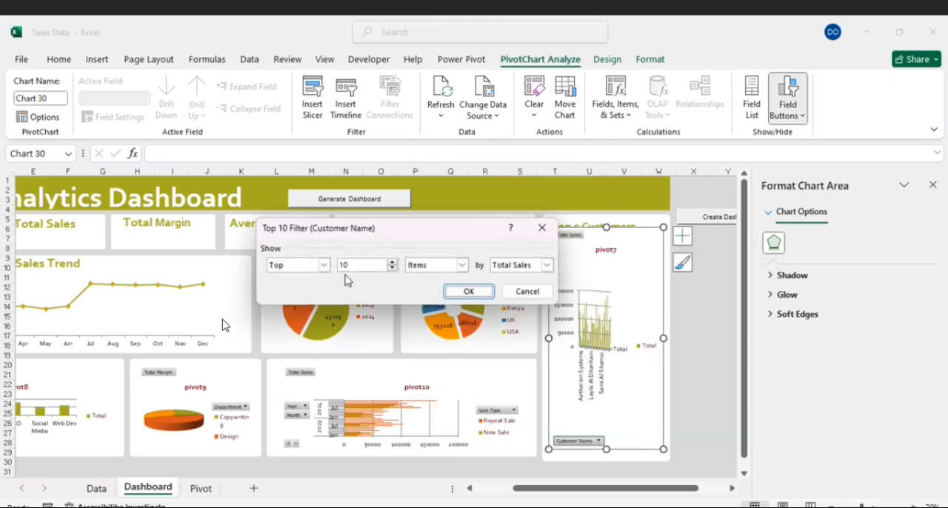
drag(350, 265, 339, 266)
text(5)
click(475, 290)
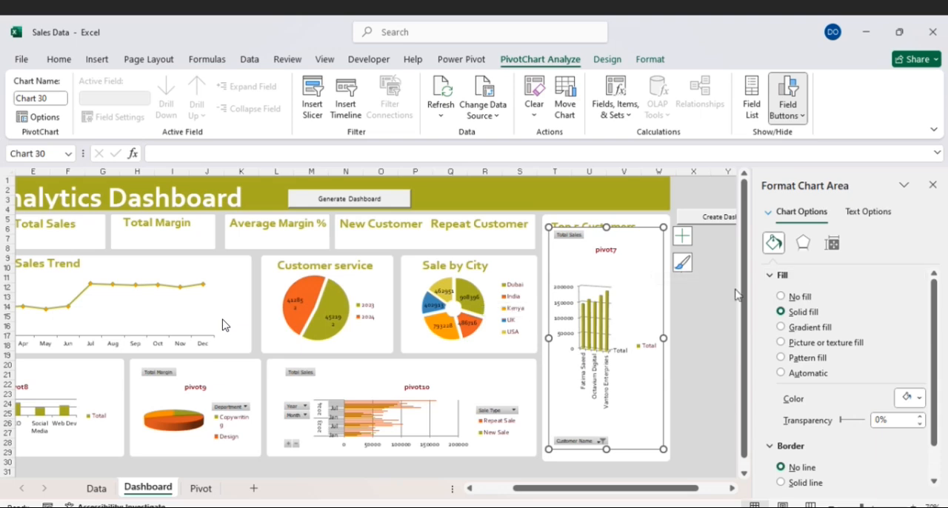
click(782, 298)
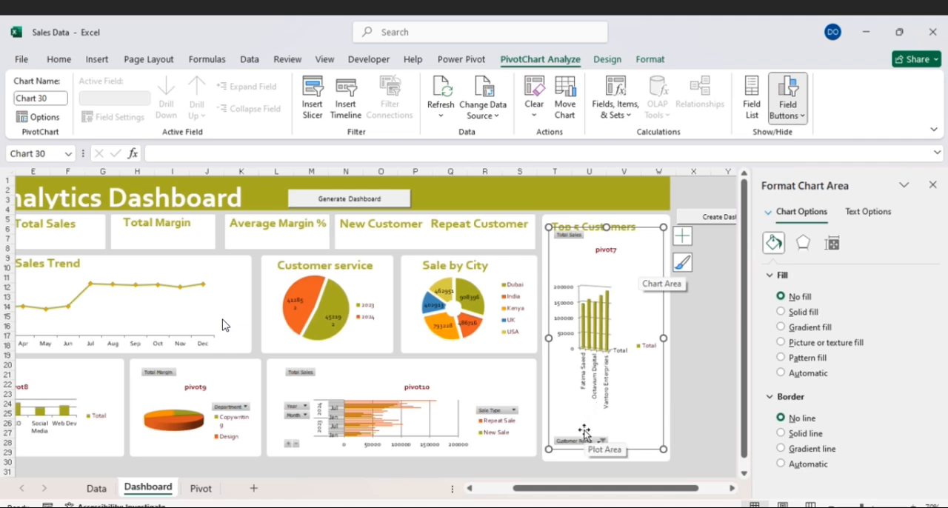
- Change the pivot7 chart under Top 5 Customers to a Clustered Bar and hide all its field buttons
right_click(585, 434)
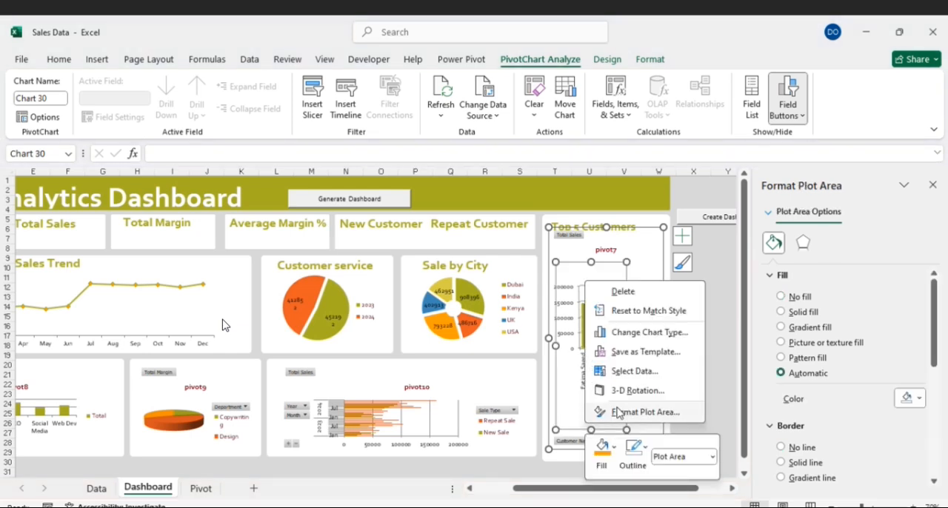
click(643, 335)
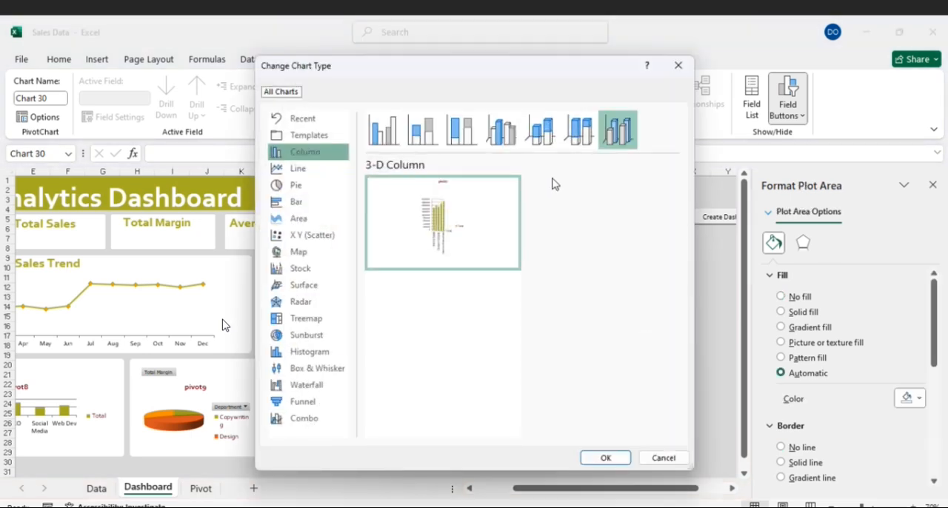
click(303, 201)
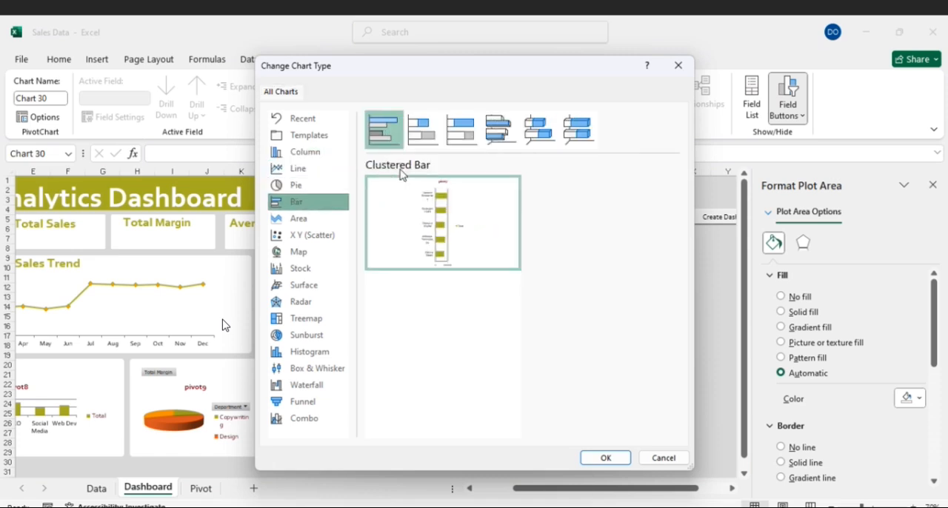
click(598, 459)
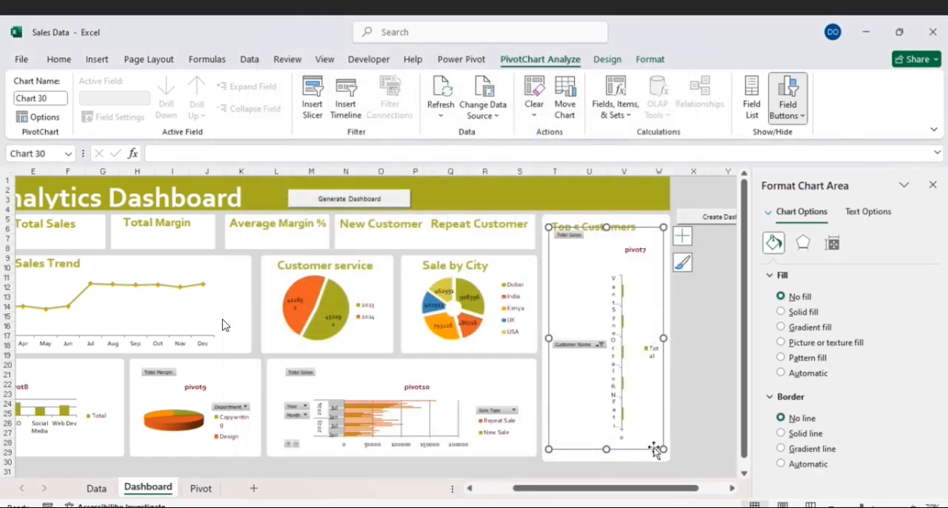
right_click(566, 347)
click(597, 302)
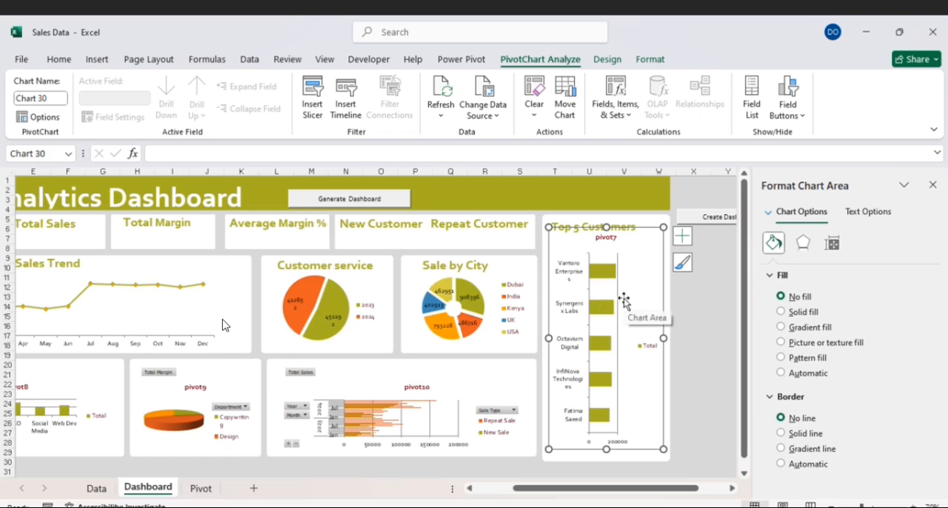
- Remove the legend and title from the Top 5 Customers chart, and shorten it from above to clear the card heading
click(682, 236)
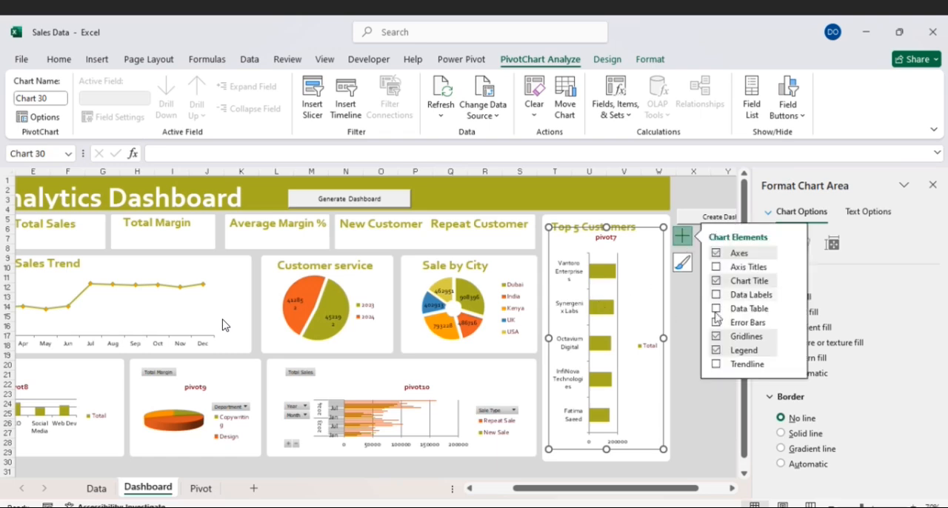
click(716, 351)
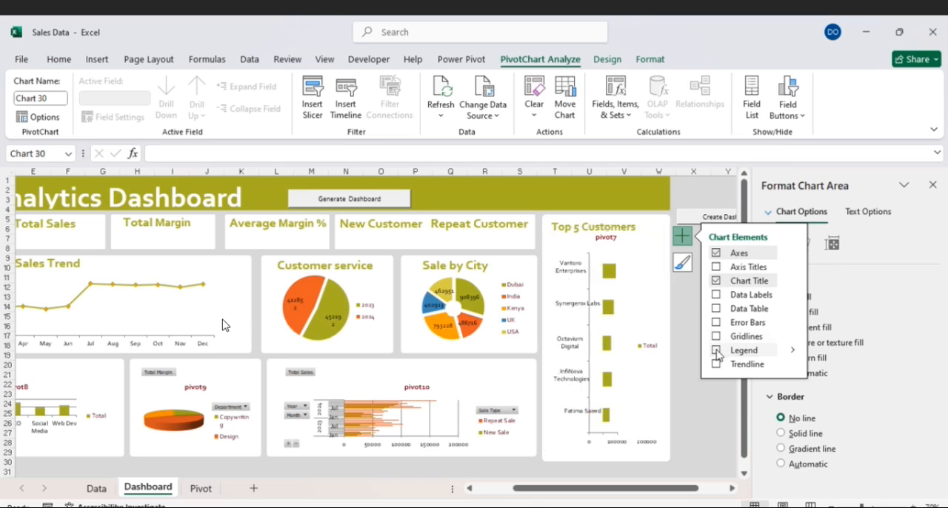
click(606, 236)
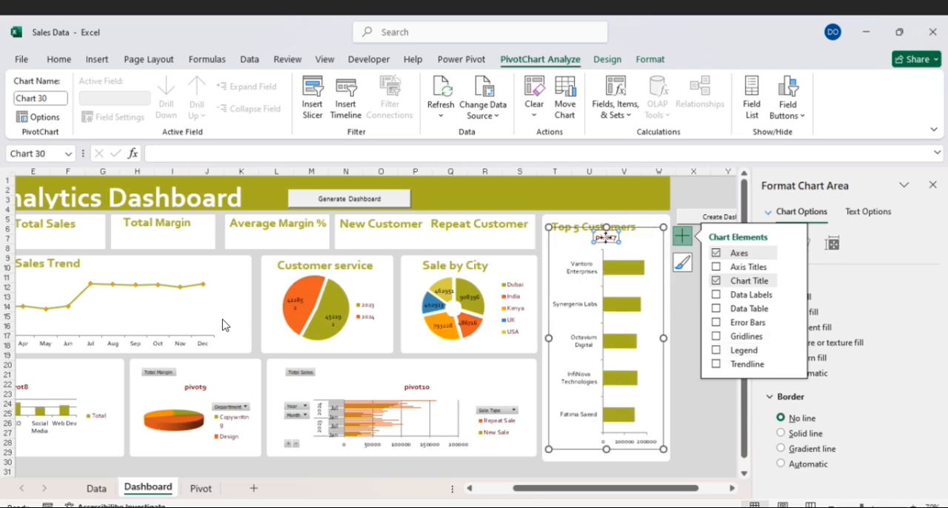
key(Delete)
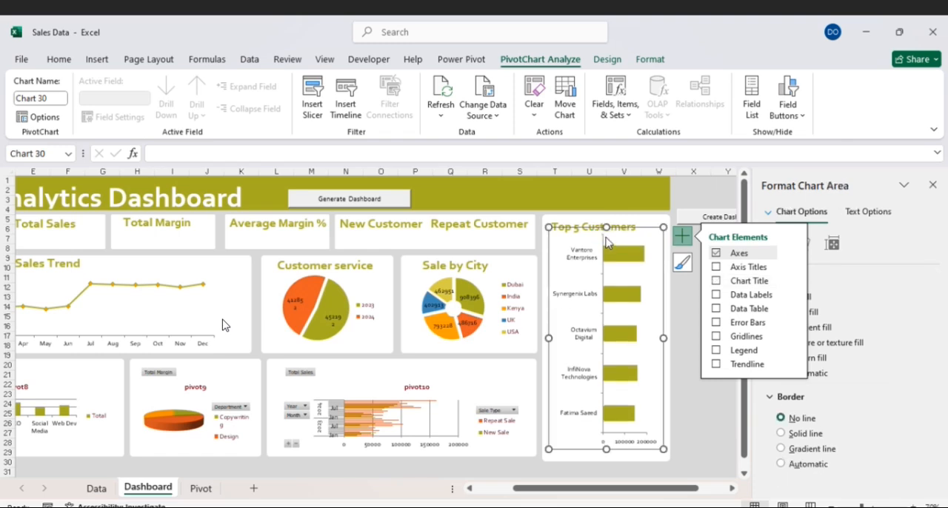
drag(606, 230, 606, 238)
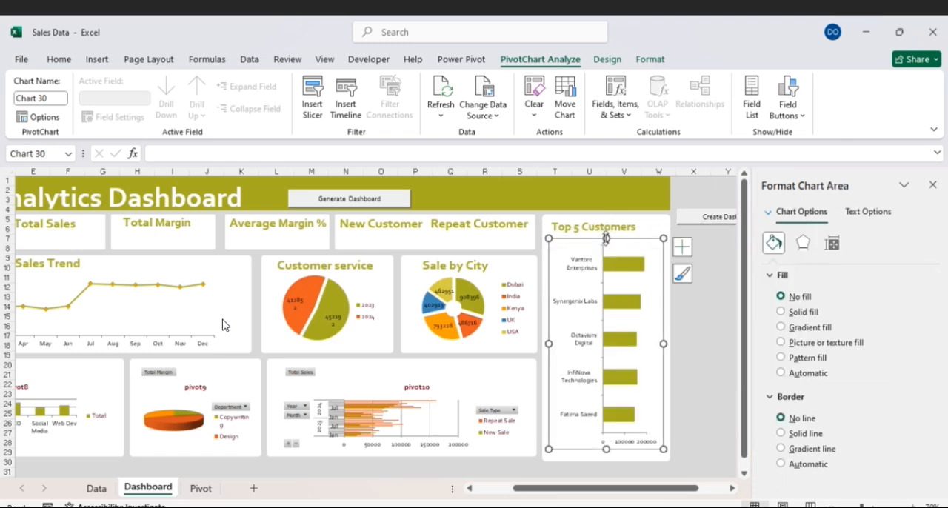
- Apply an orange theme-color outline to the bars of the Top 5 Customers chart
click(615, 265)
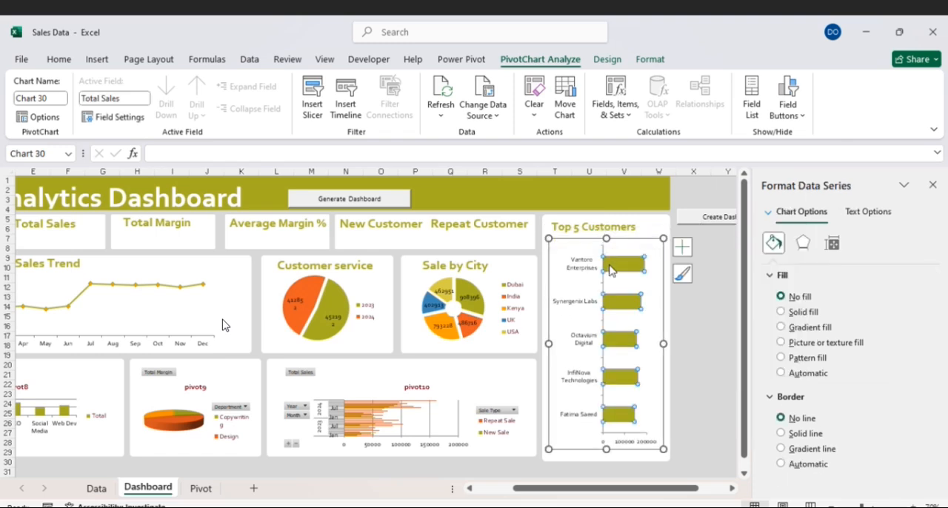
click(642, 64)
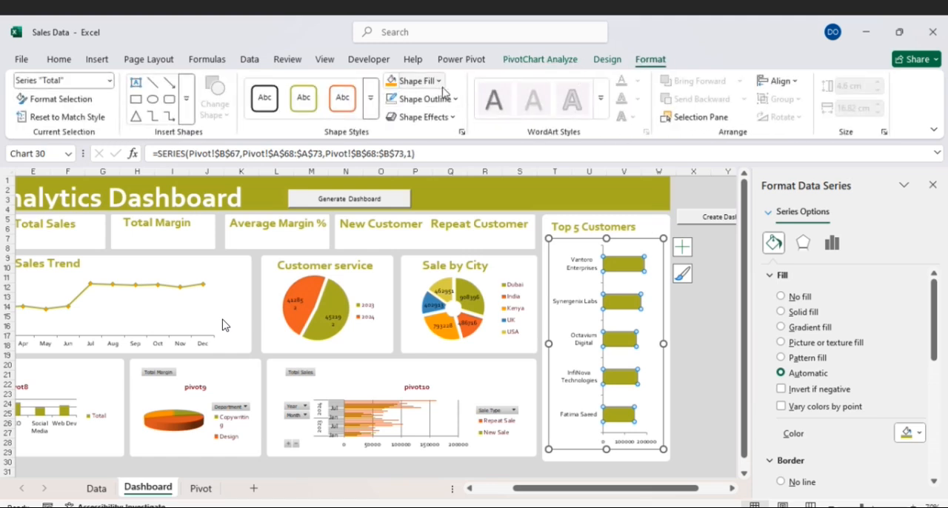
click(455, 104)
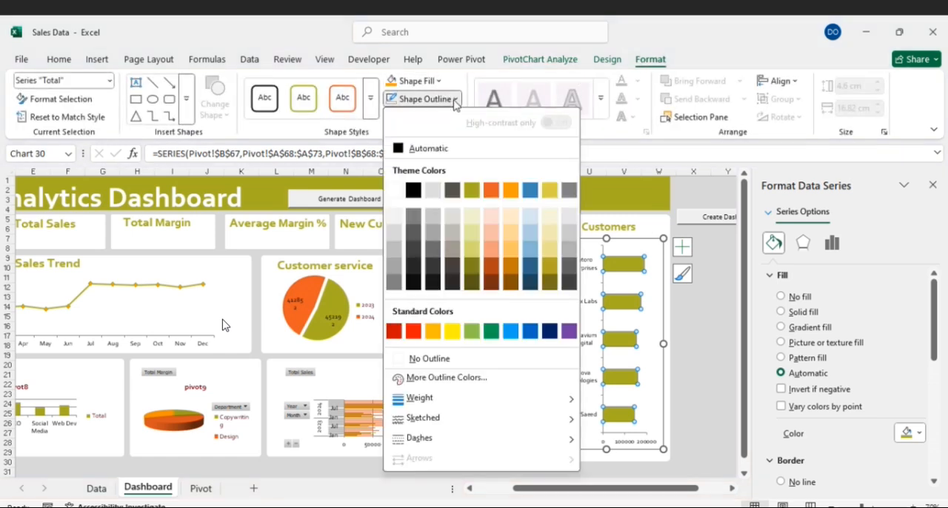
click(508, 191)
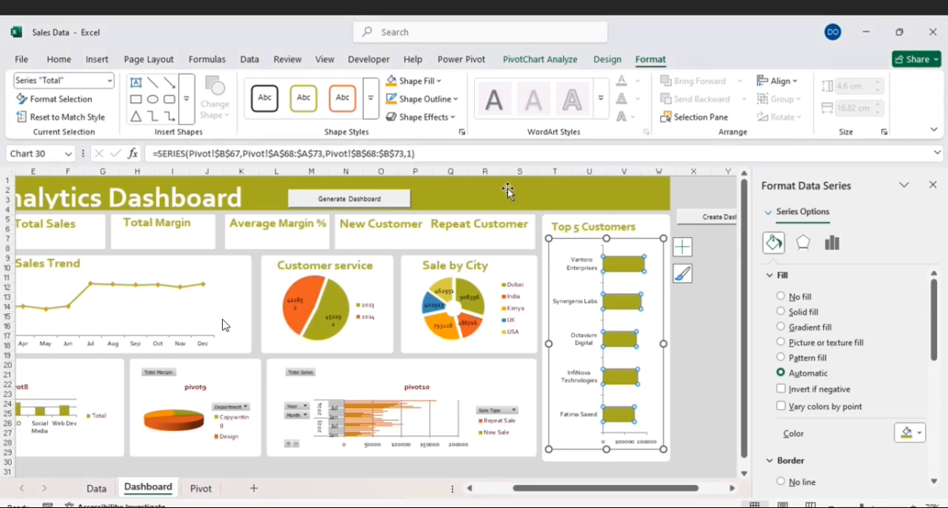
click(558, 380)
- Hide all field buttons on the pivot8 column chart and delete its chart title
drag(568, 489, 508, 495)
click(163, 394)
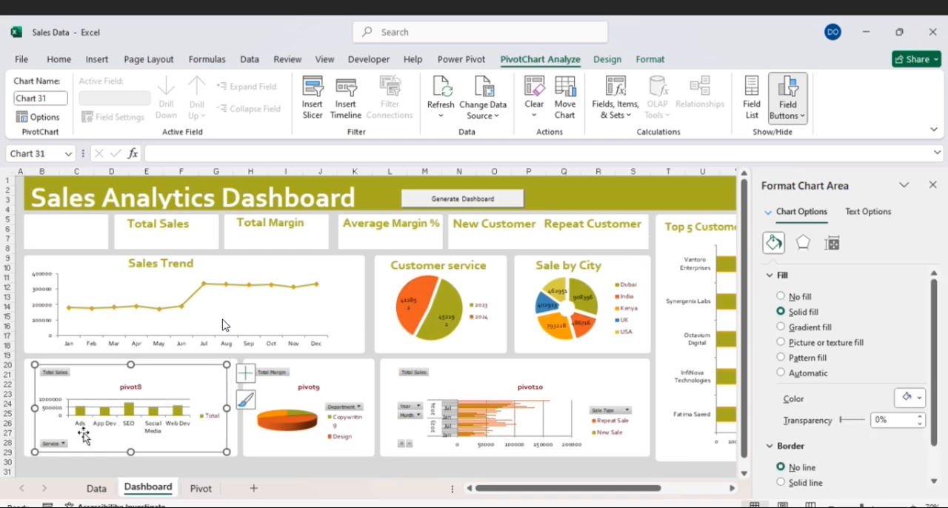
right_click(58, 448)
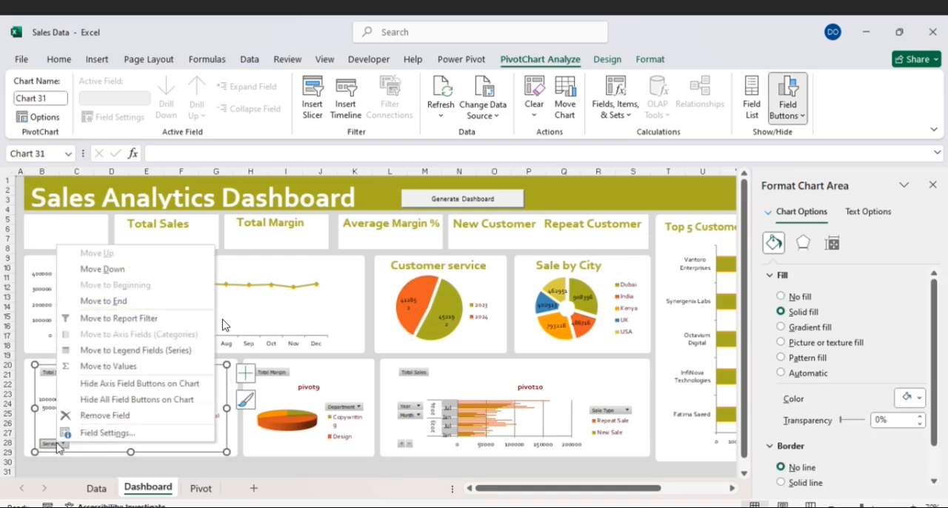
click(105, 399)
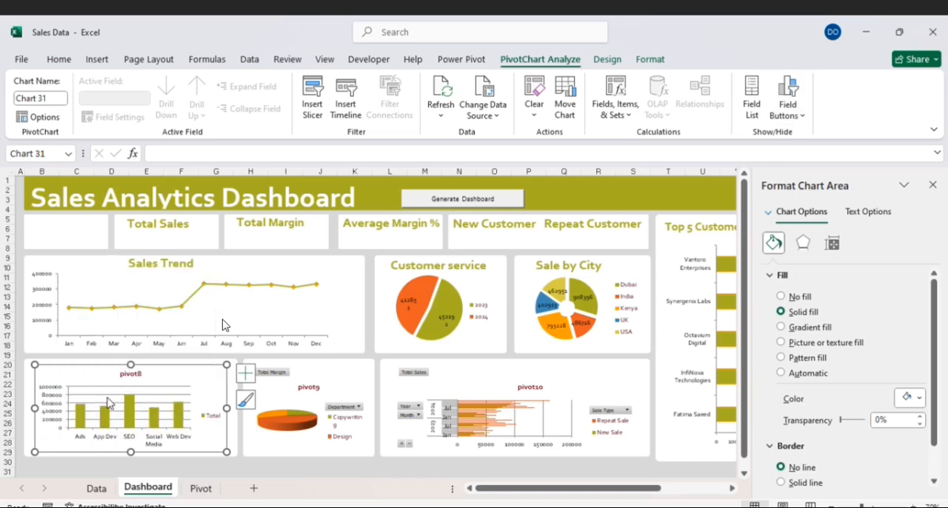
click(135, 375)
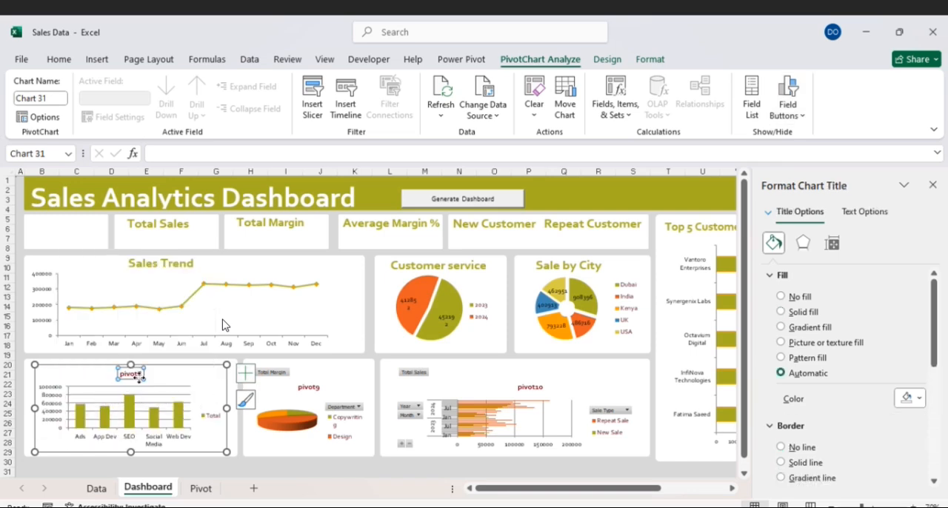
key(Delete)
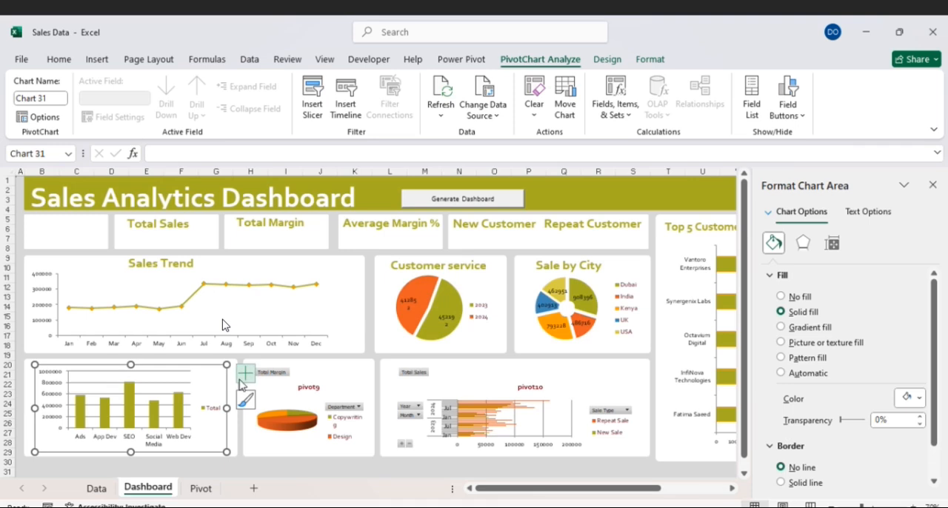
- Set the chart area and plot area of the Sale by service chart to no fill, and remove its legend
click(781, 297)
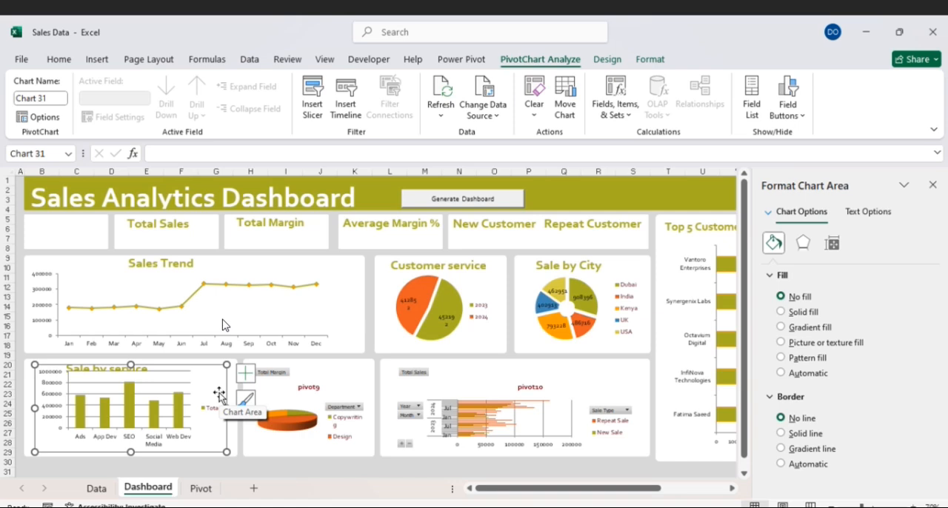
click(245, 373)
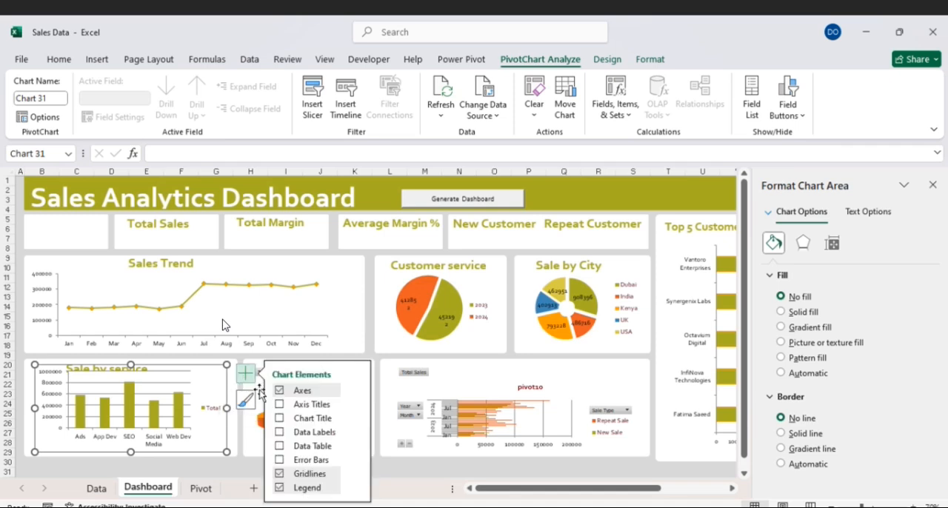
click(280, 488)
click(181, 397)
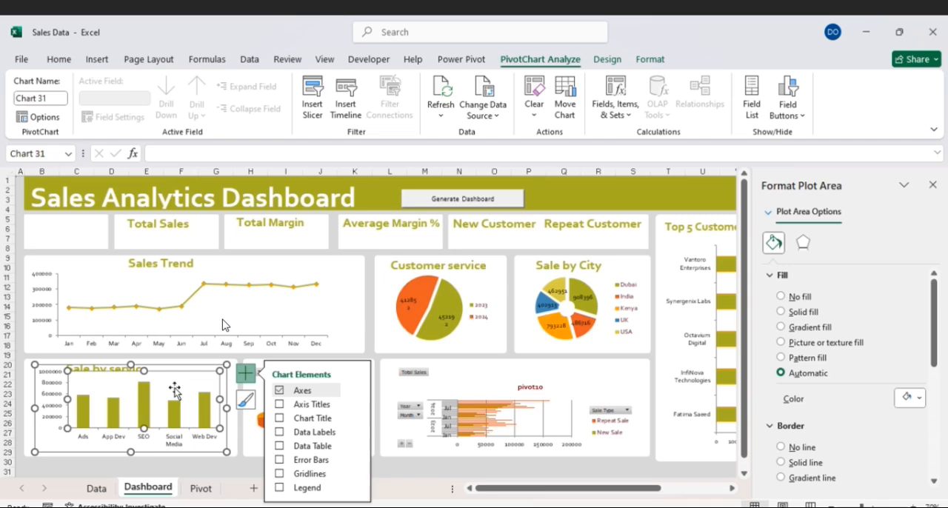
click(781, 297)
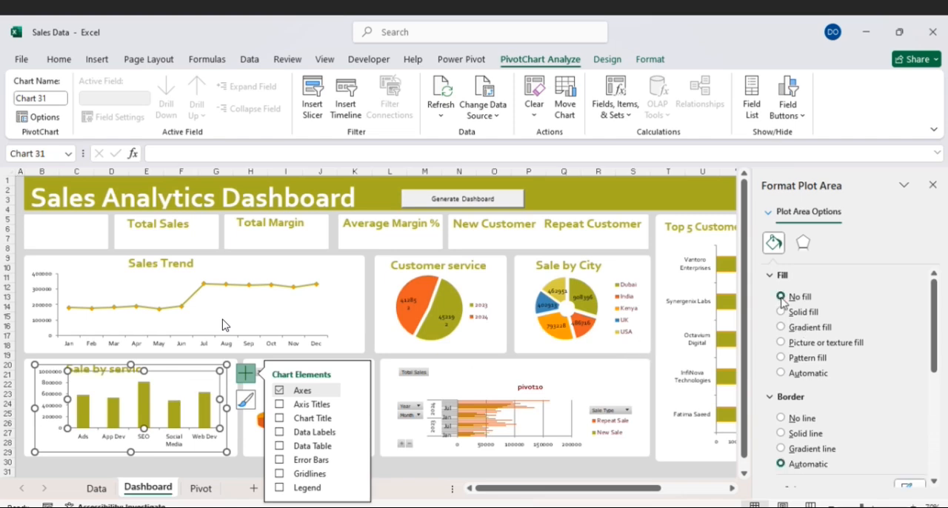
- Give the columns of the Sale by service chart an orange theme-color outline
click(149, 407)
click(649, 59)
click(420, 100)
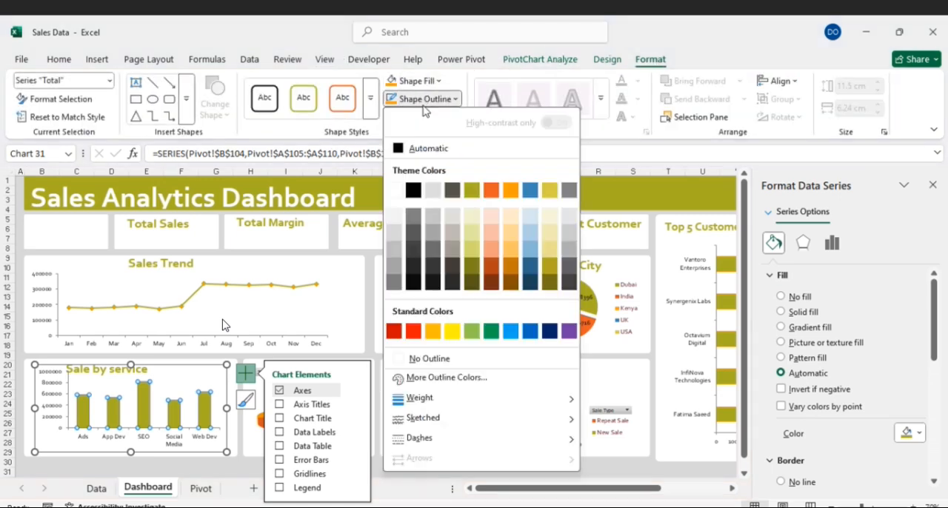
click(510, 191)
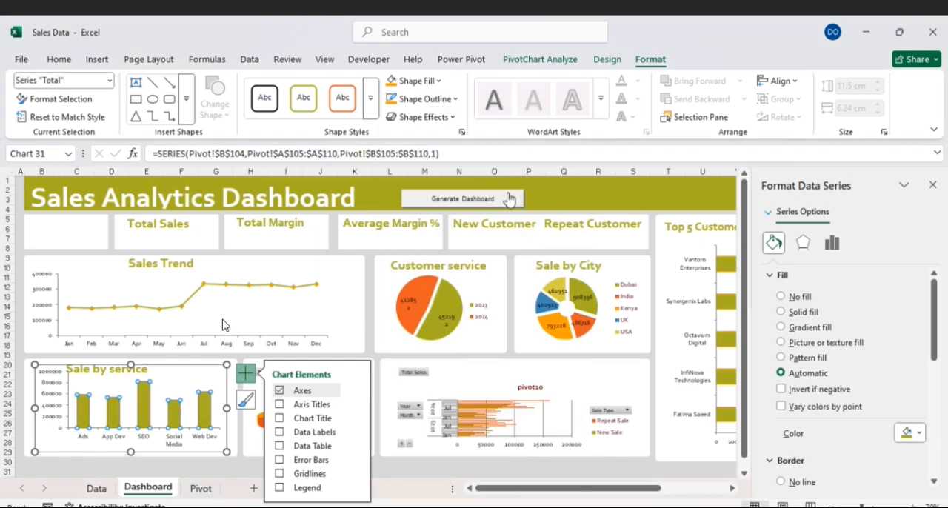
click(252, 462)
- Hide all field buttons on the pivot9 3-D pie chart and delete its chart title
click(324, 374)
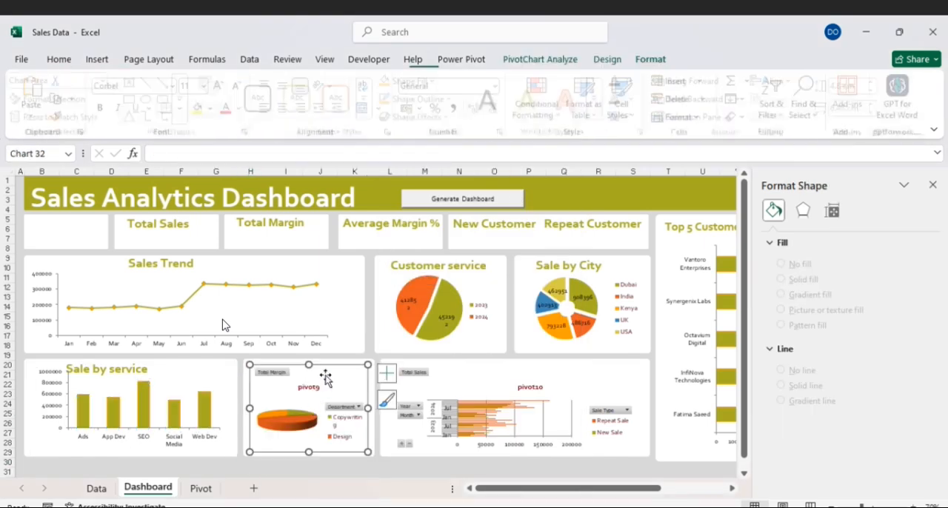
click(284, 381)
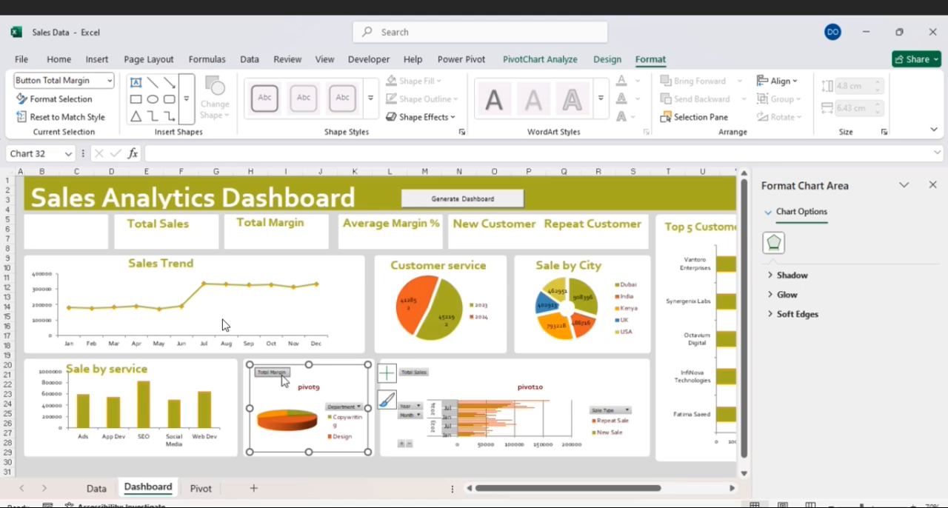
right_click(284, 381)
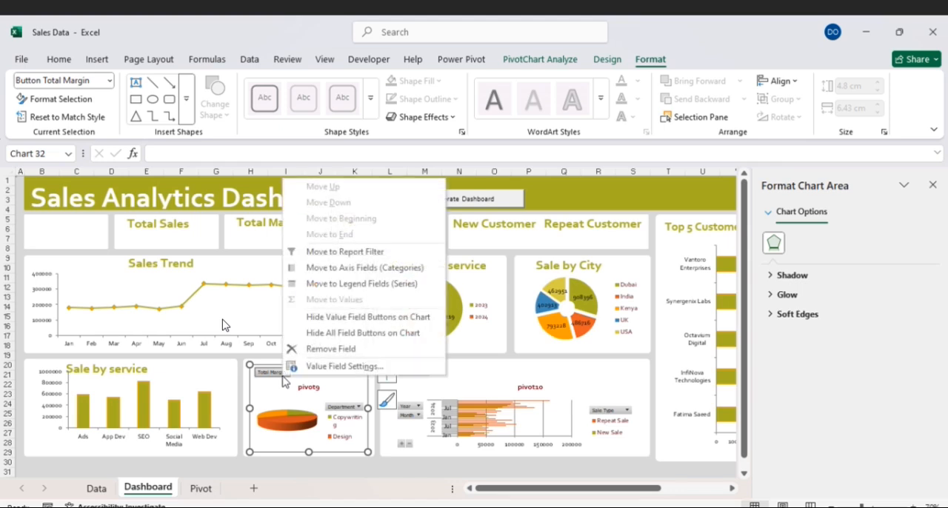
click(343, 333)
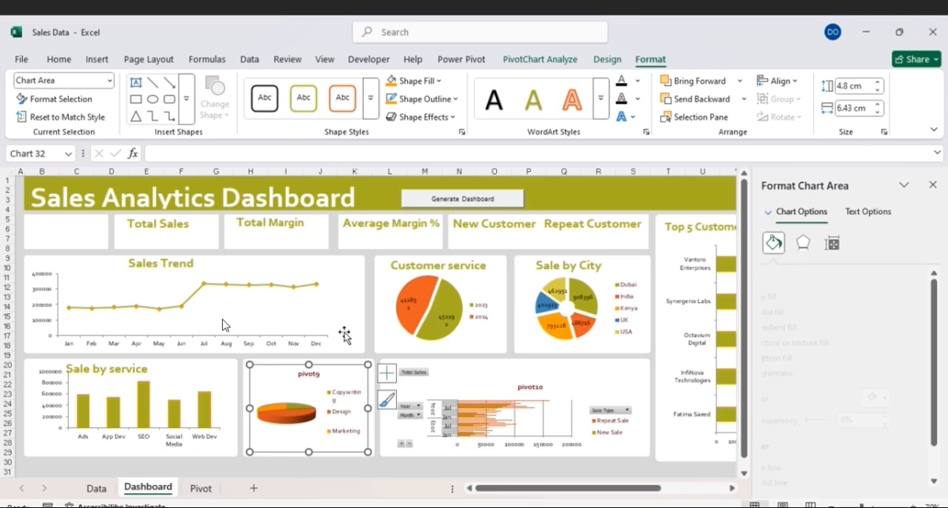
click(314, 376)
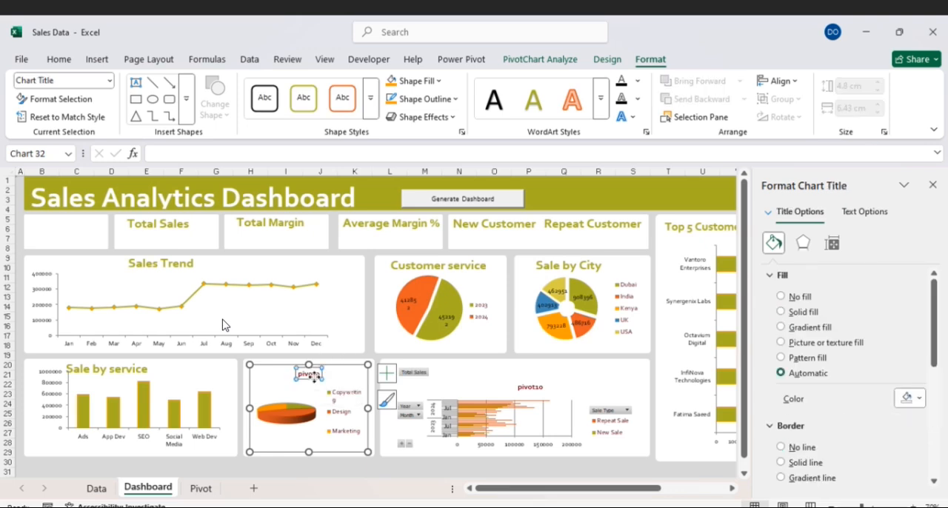
key(Escape)
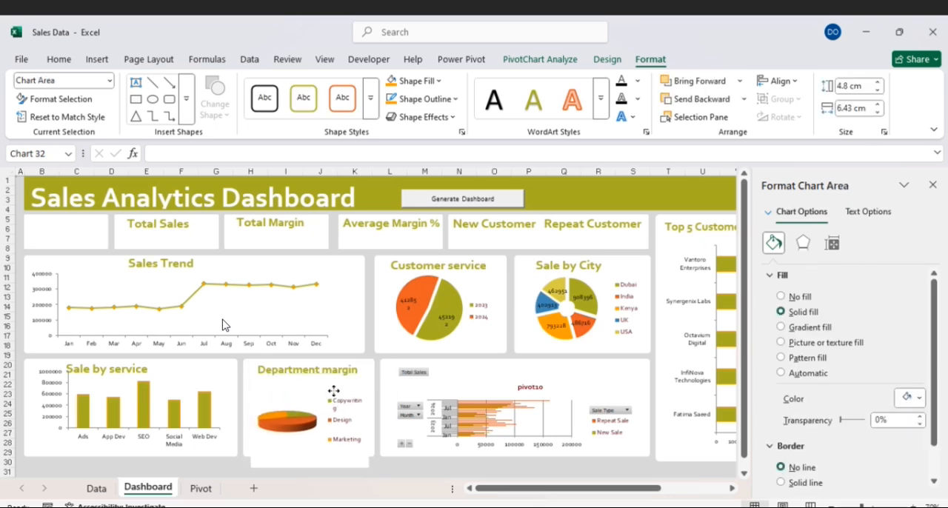
- Move the Department margin pie chart slightly down within its card and set its chart area to no fill
drag(334, 391, 334, 376)
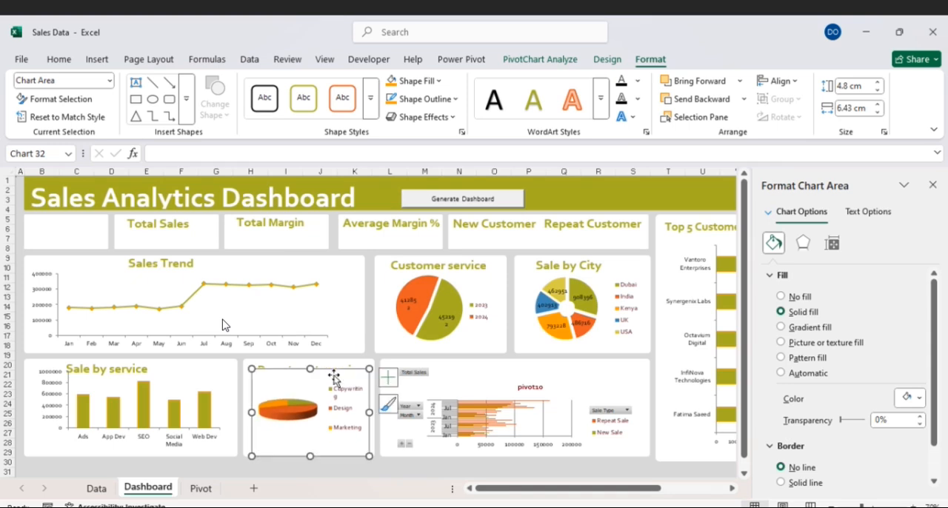
click(782, 296)
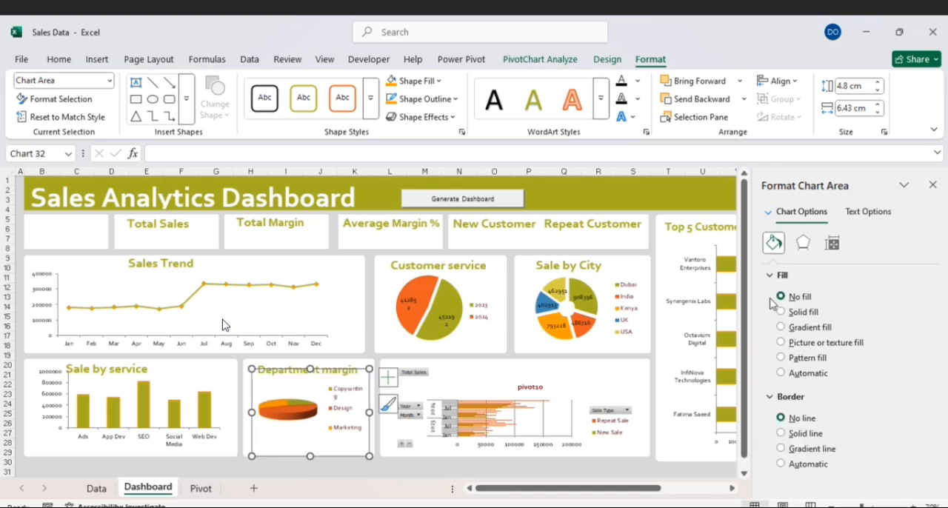
click(356, 411)
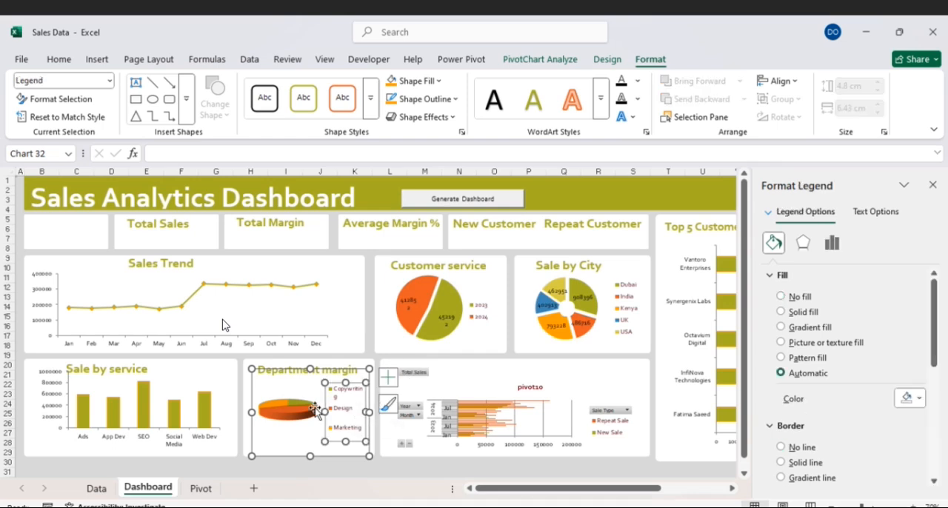
click(460, 381)
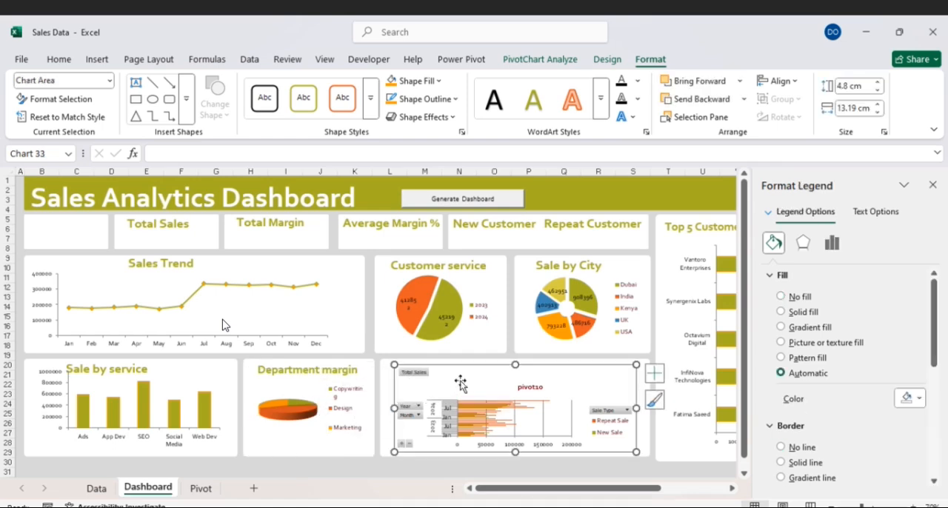
- Place the legend of the Department margin pie chart at the bottom
click(345, 395)
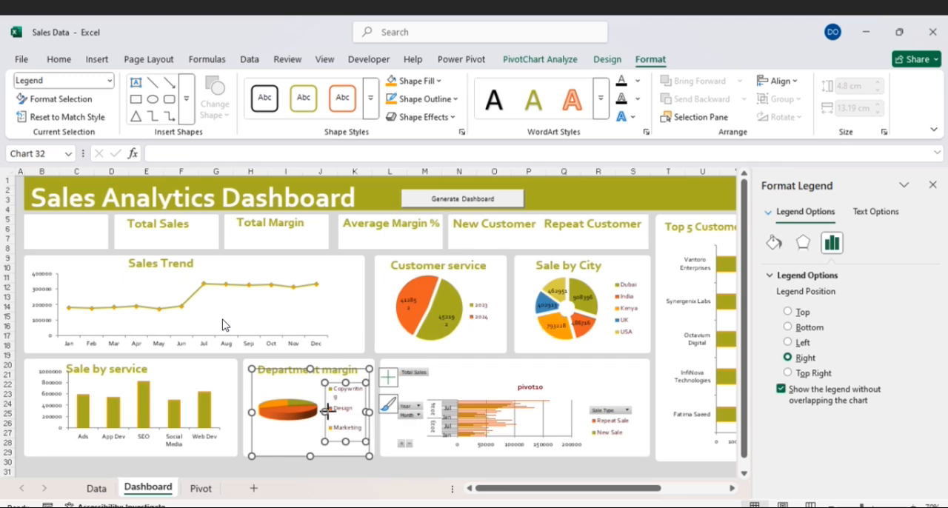
click(391, 380)
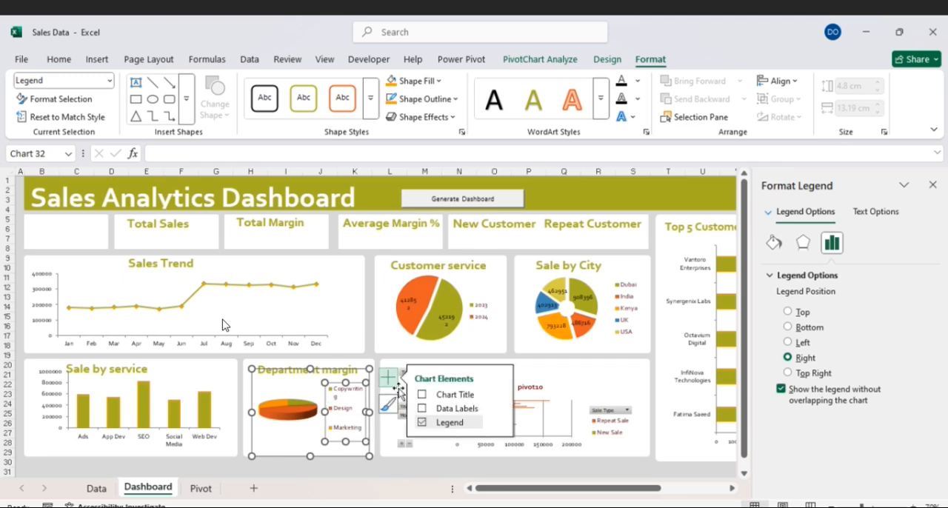
click(422, 422)
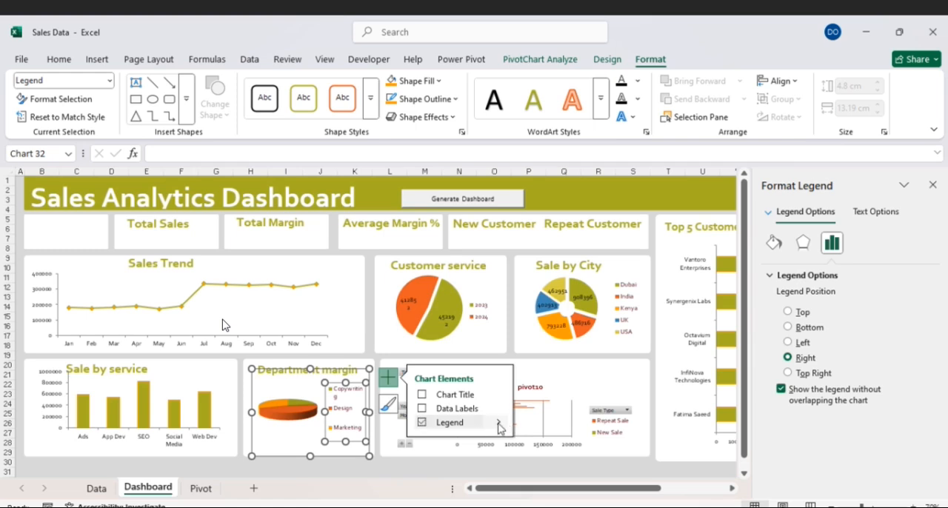
click(500, 426)
click(537, 475)
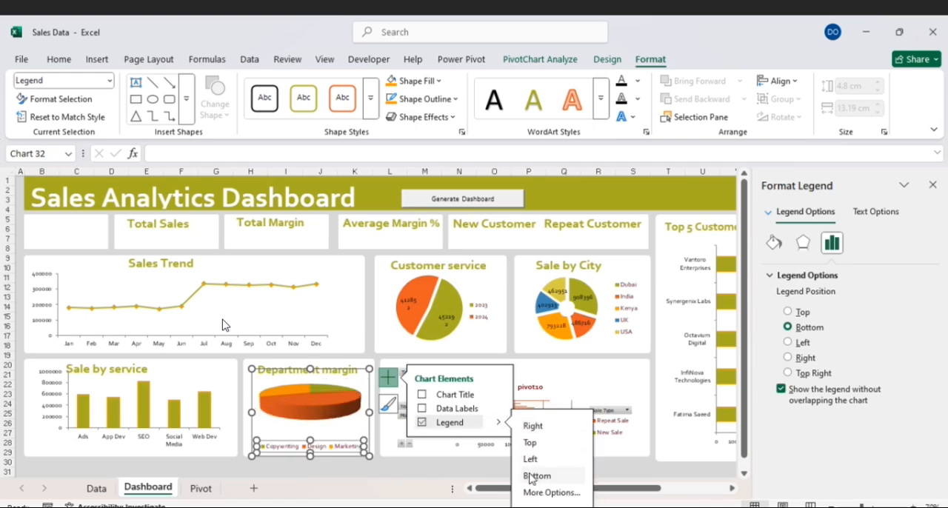
click(335, 428)
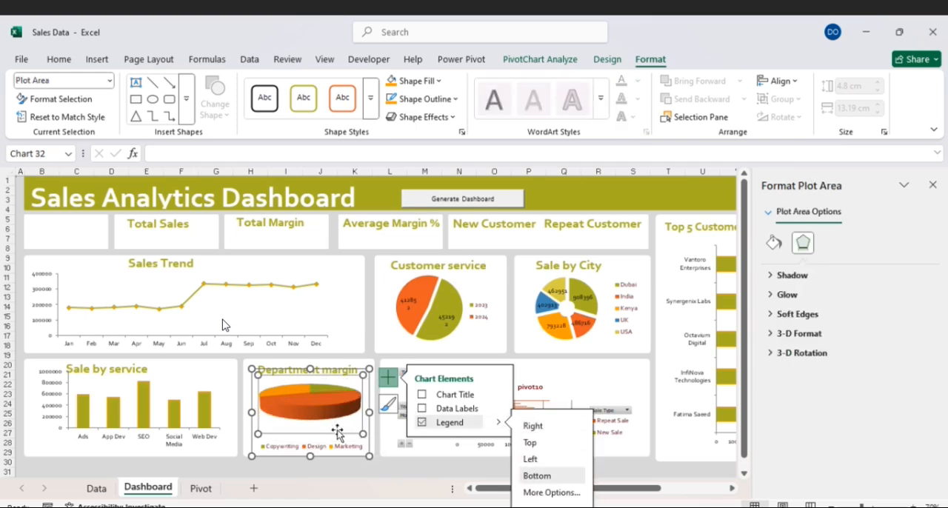
- Delete the chart title of the pivot10 bar chart
click(581, 385)
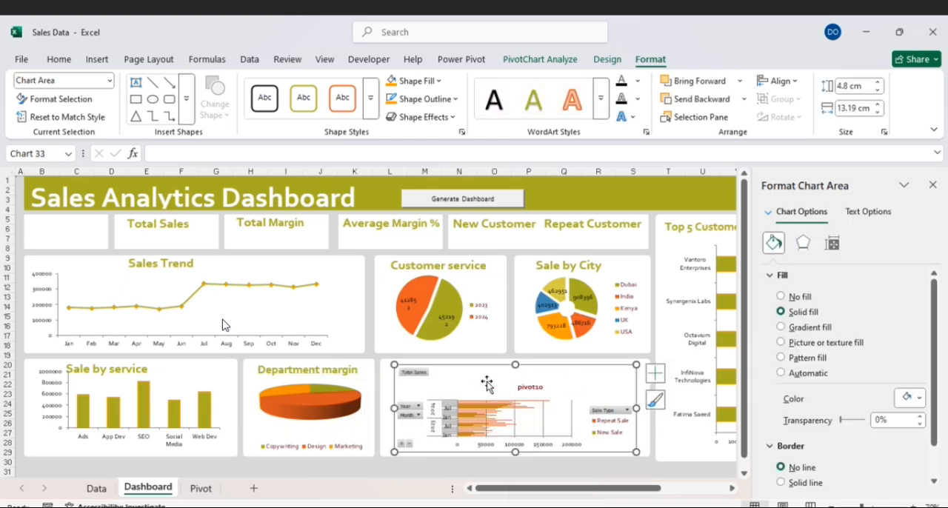
click(439, 404)
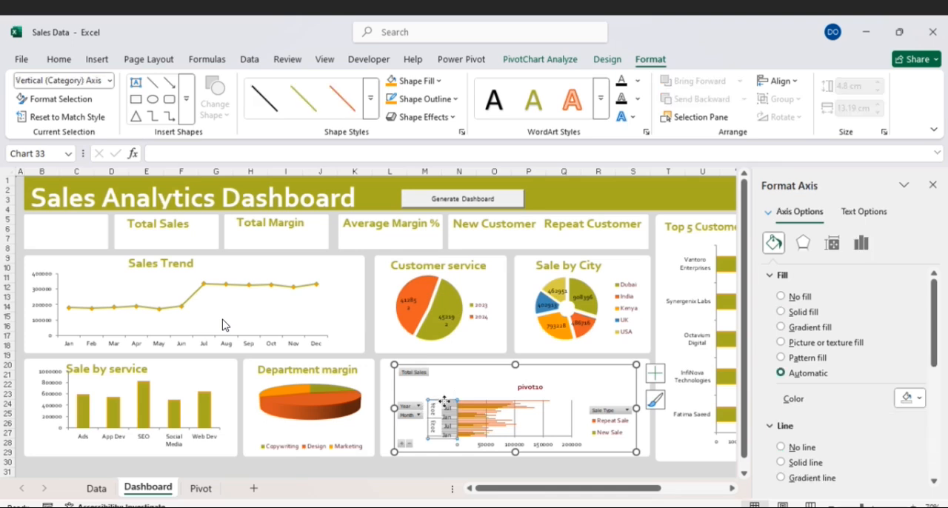
click(493, 398)
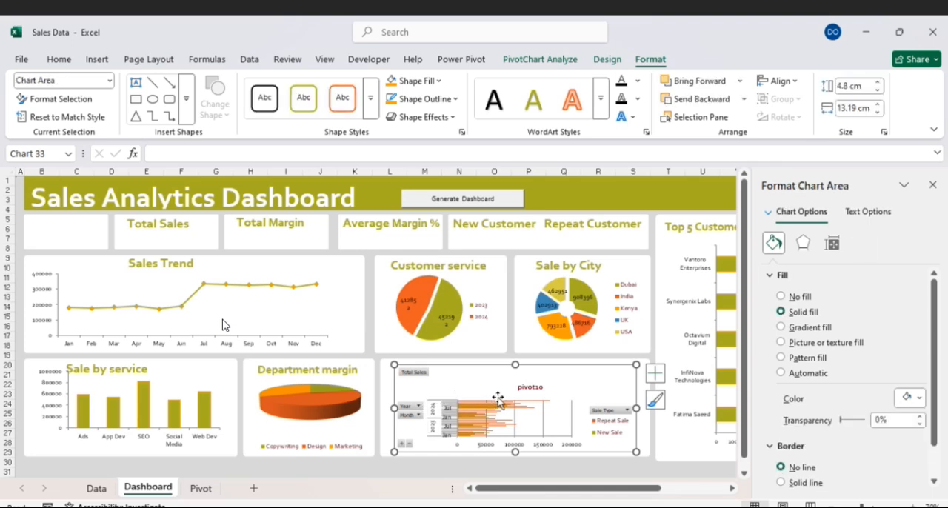
click(545, 400)
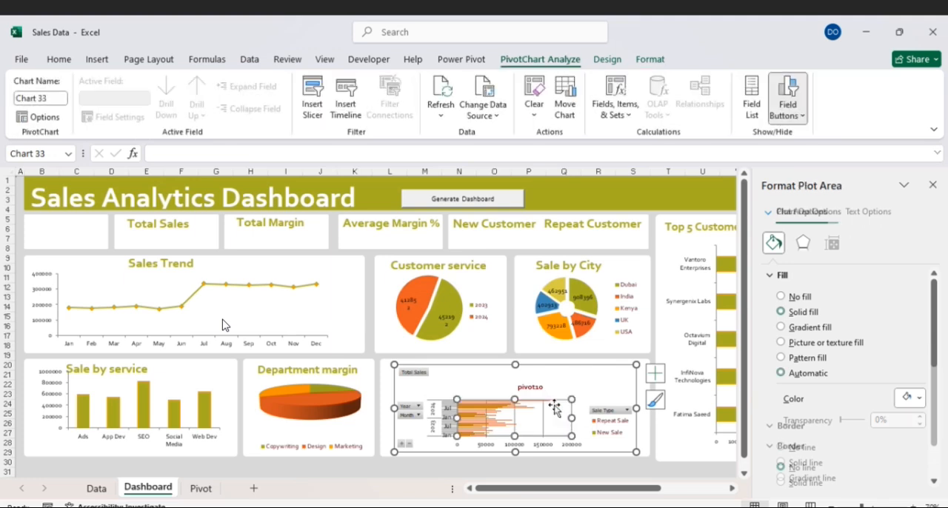
click(482, 394)
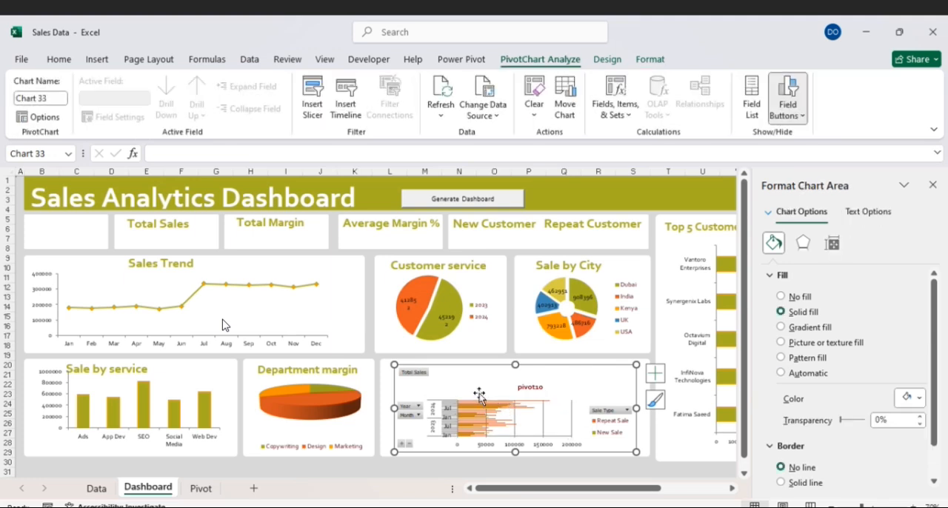
click(529, 388)
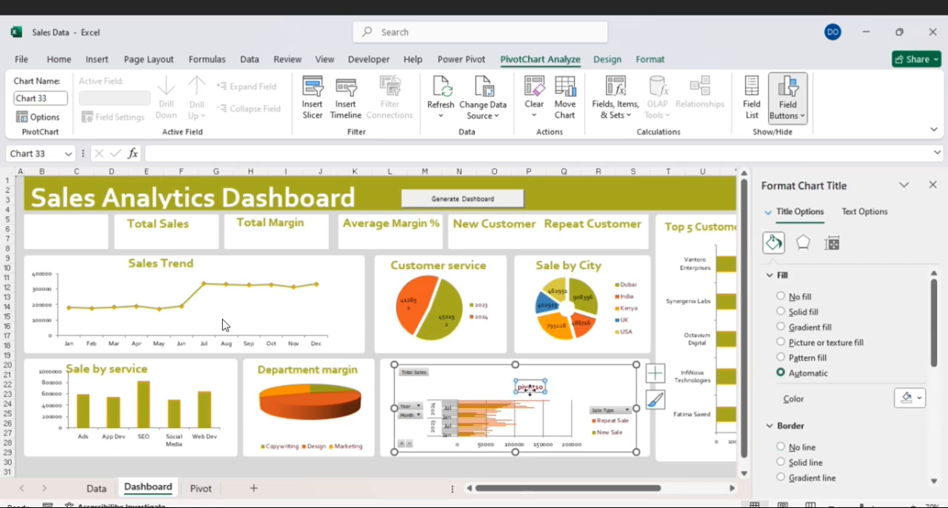
key(Delete)
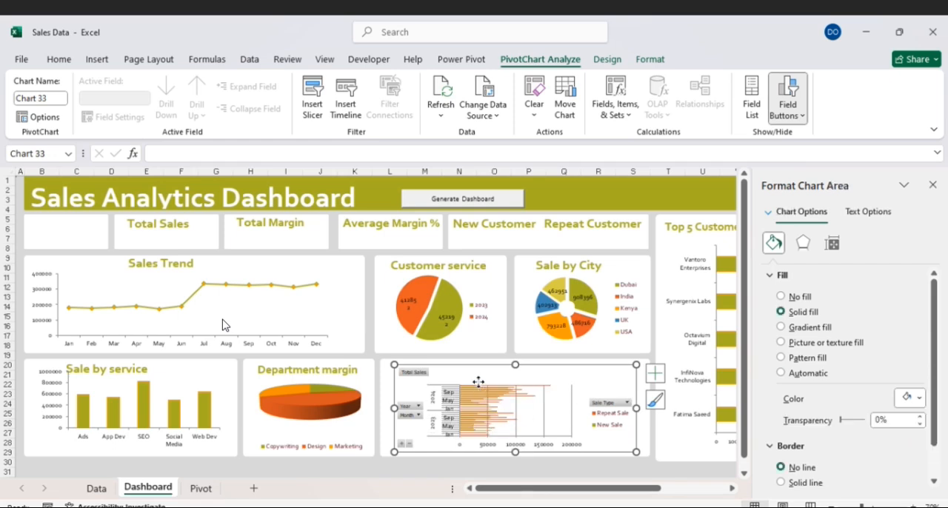
- Remove the Year field from the bar chart of repeat and new sales, using its PivotChart field list
click(412, 415)
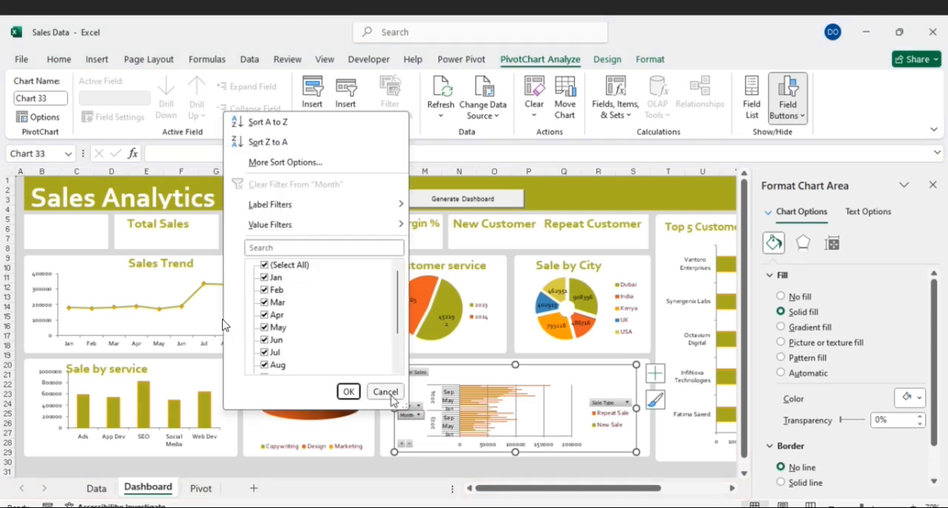
click(385, 391)
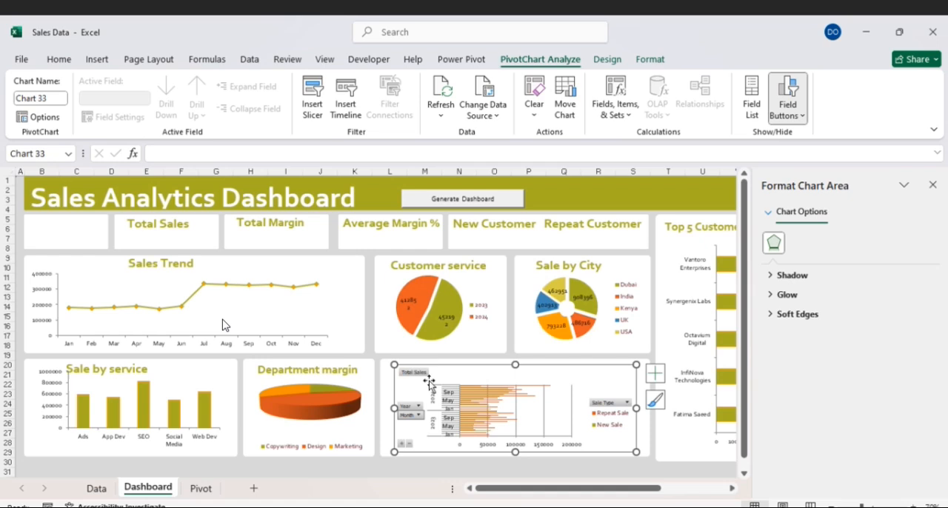
click(519, 403)
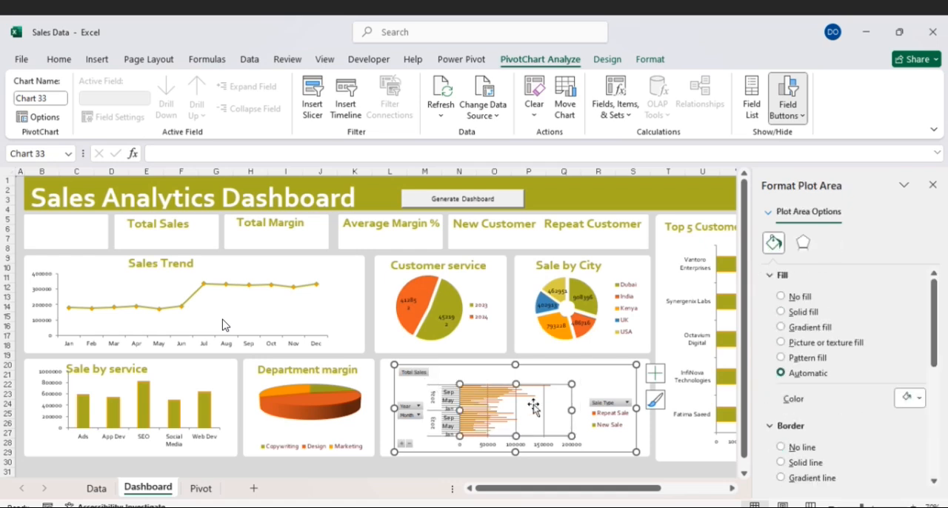
click(497, 379)
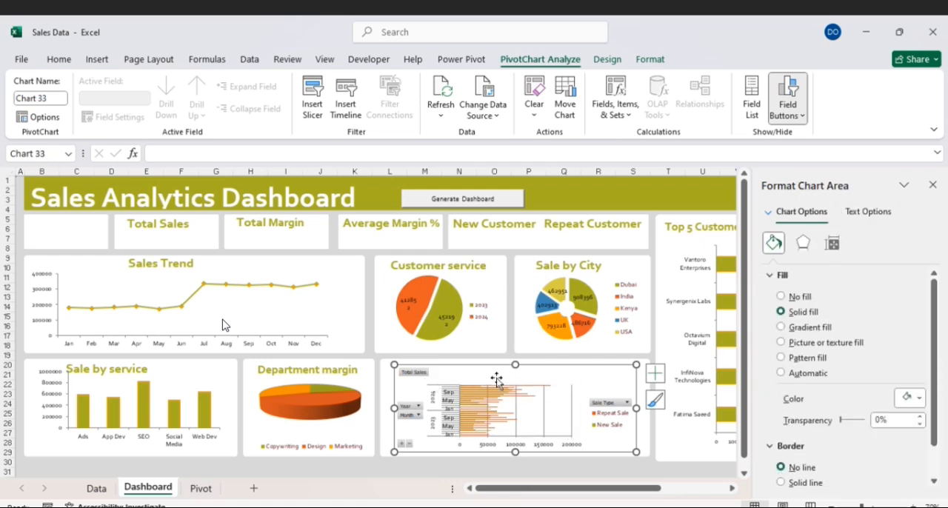
right_click(497, 380)
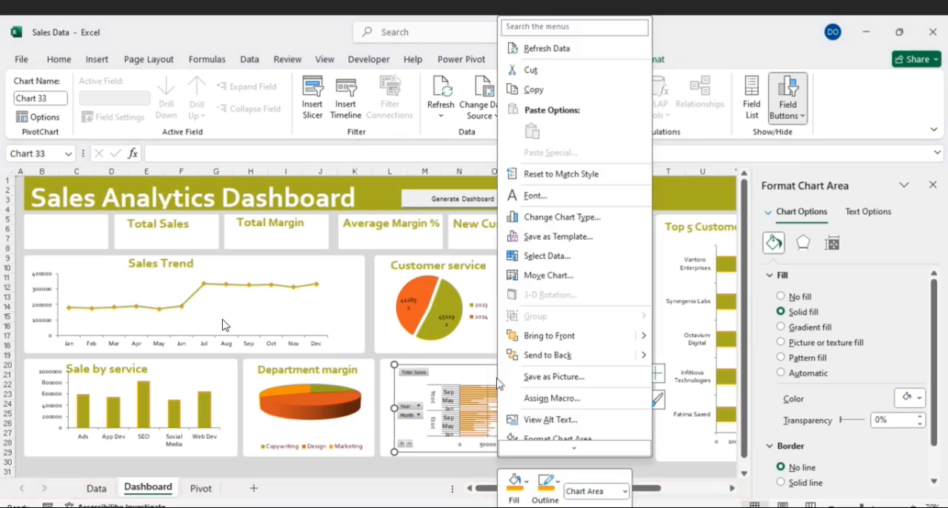
scroll(516, 357, down, 1)
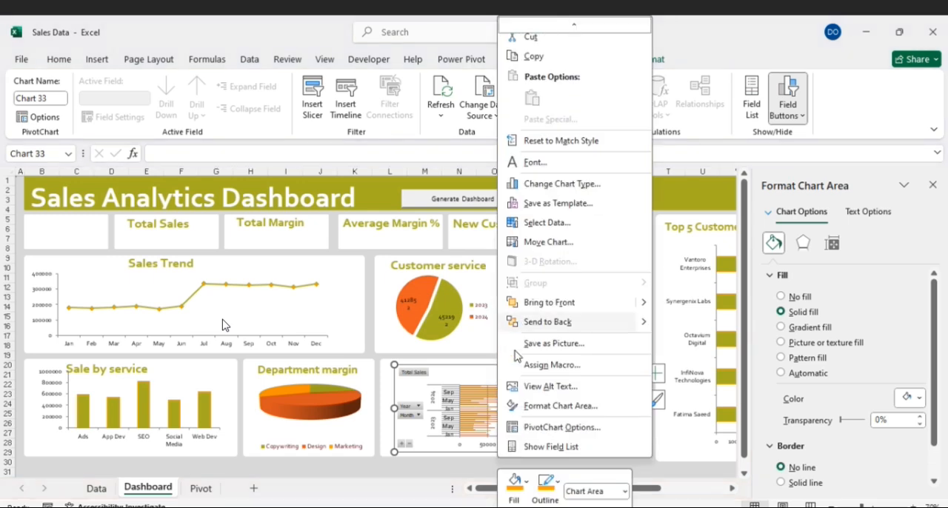
click(557, 447)
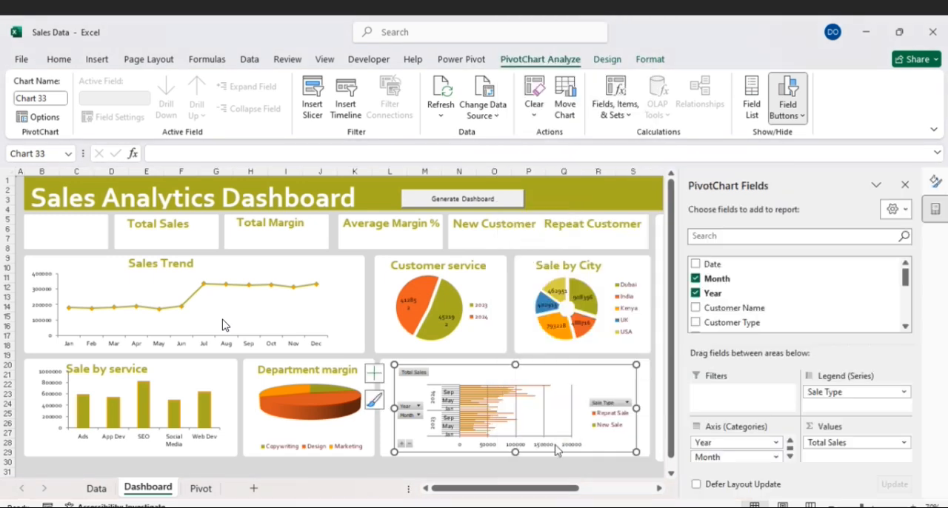
click(696, 294)
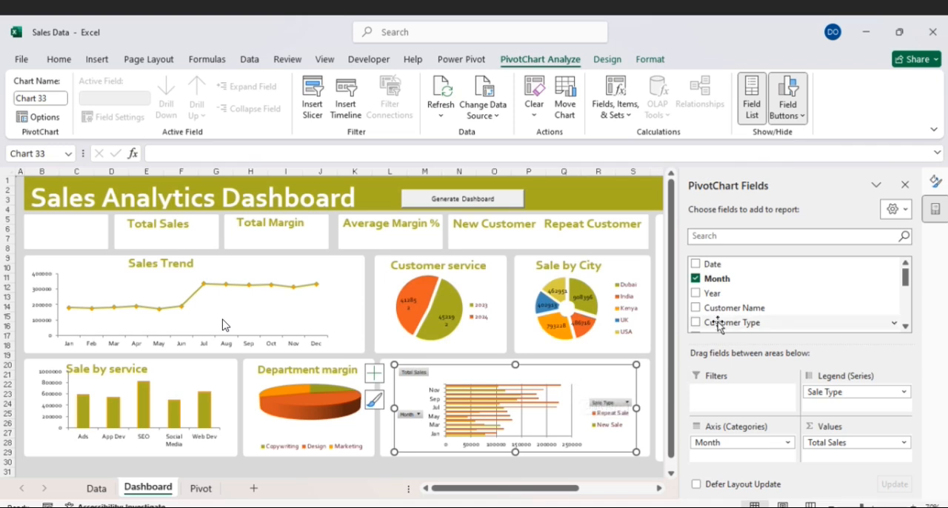
- Change the repeat and new sales bar chart to the Line with Markers type and close its field list
right_click(597, 387)
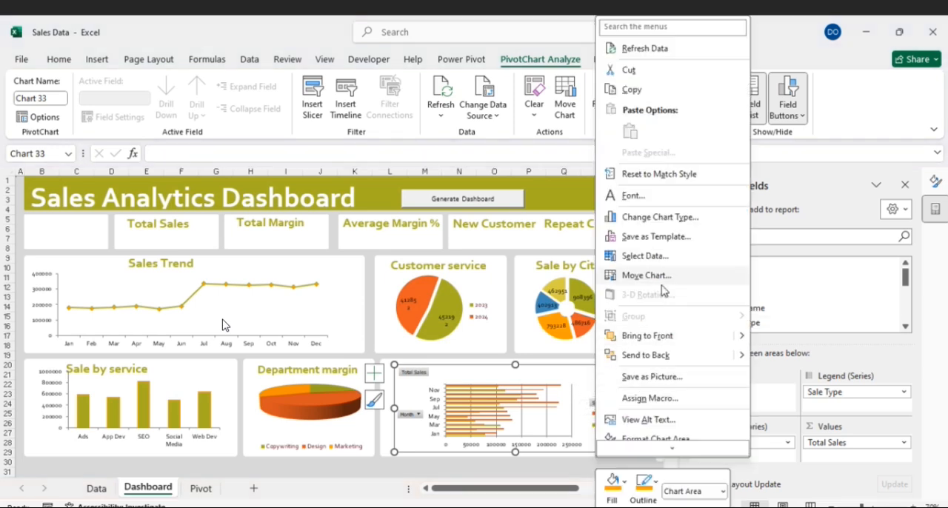
click(657, 217)
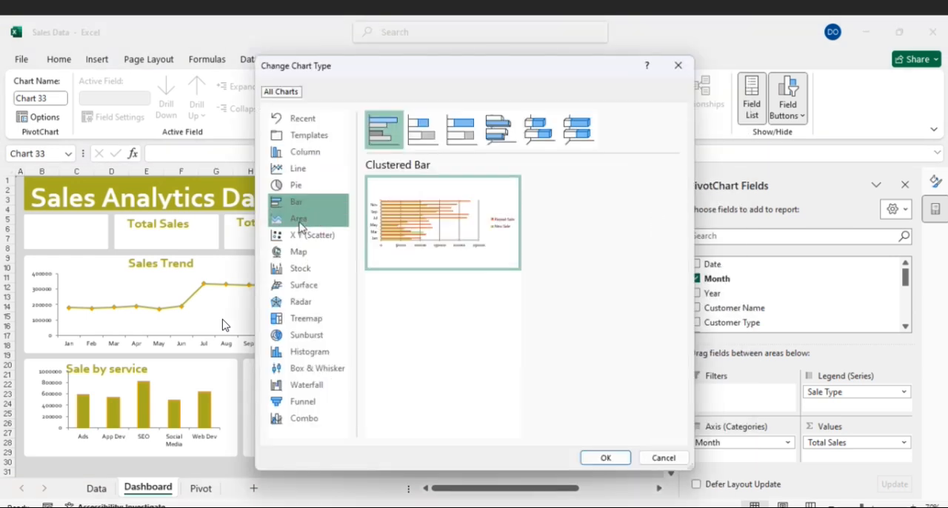
click(297, 171)
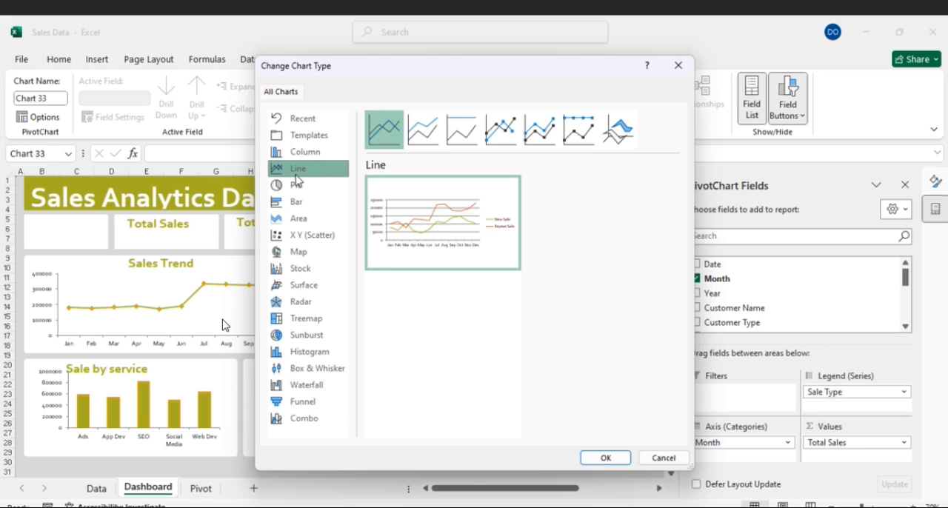
click(502, 133)
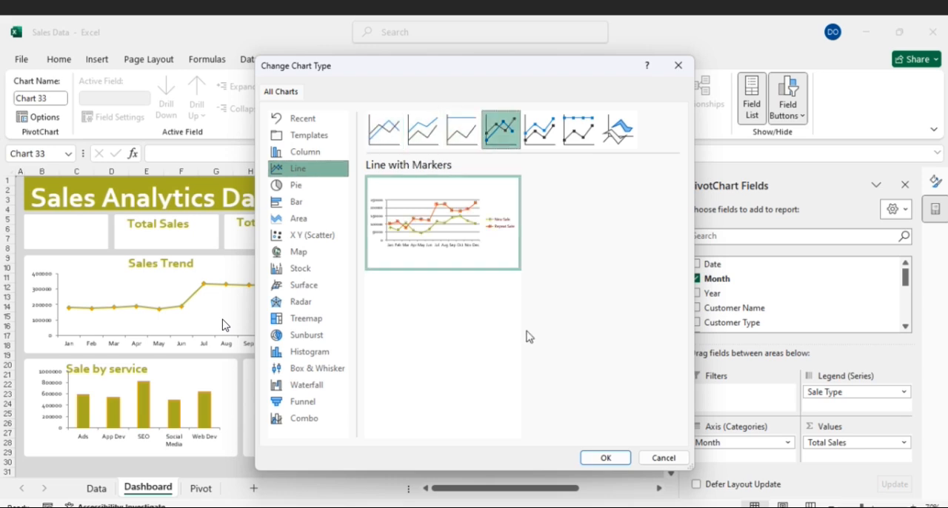
click(600, 460)
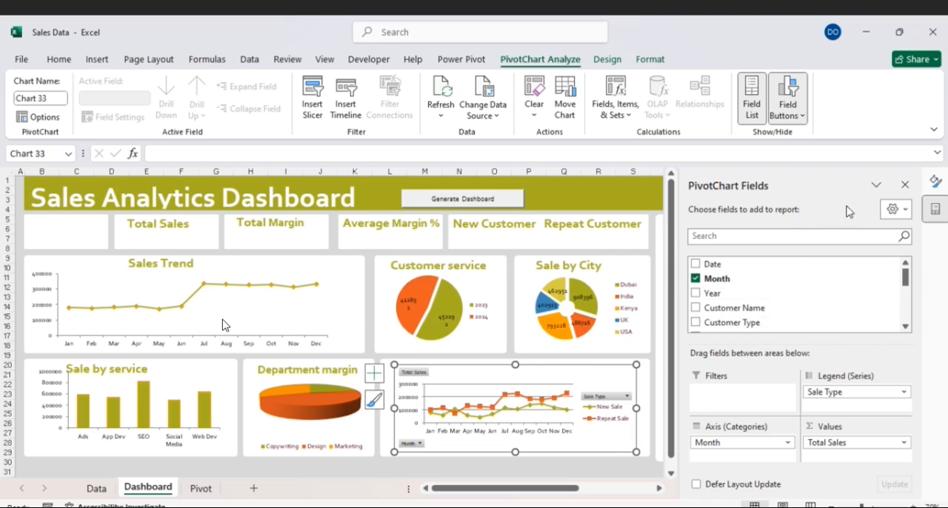
click(906, 186)
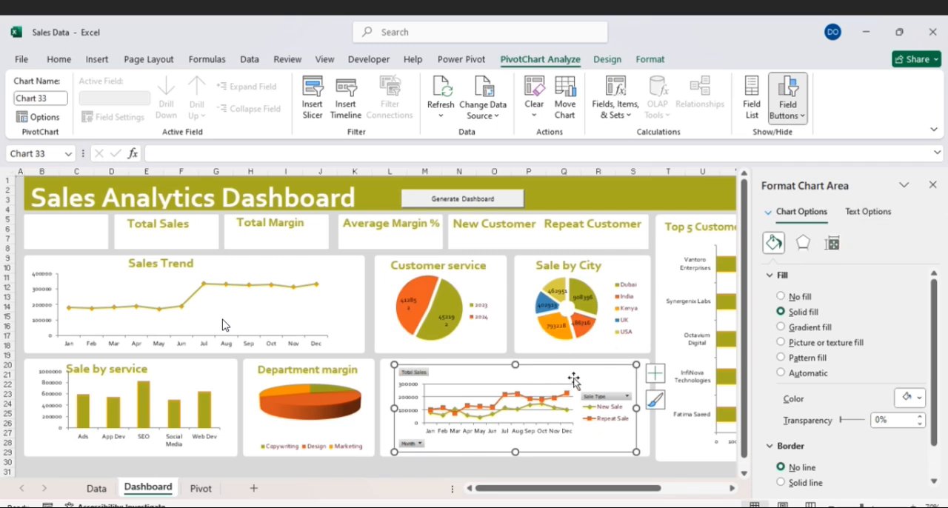
- Set the chart area of the New vs Repeat sales line chart to no fill and remove its gridlines
click(781, 297)
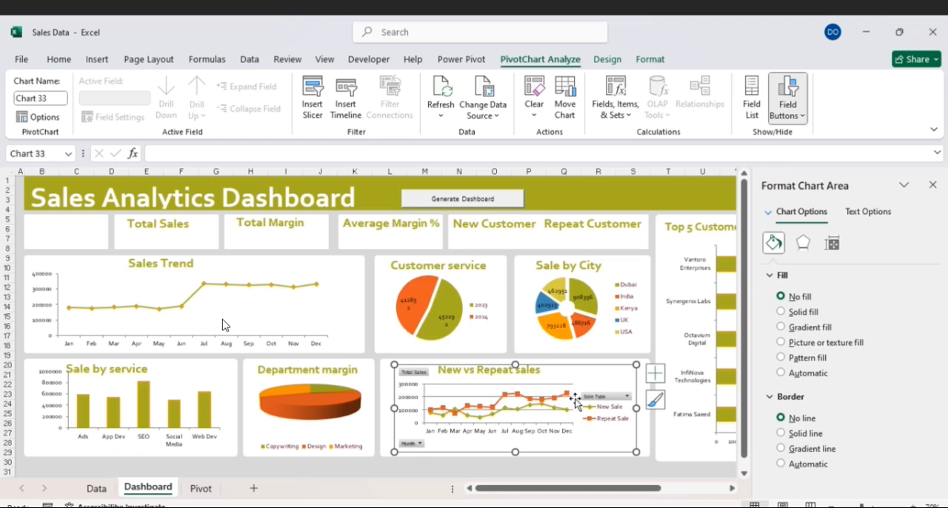
click(656, 374)
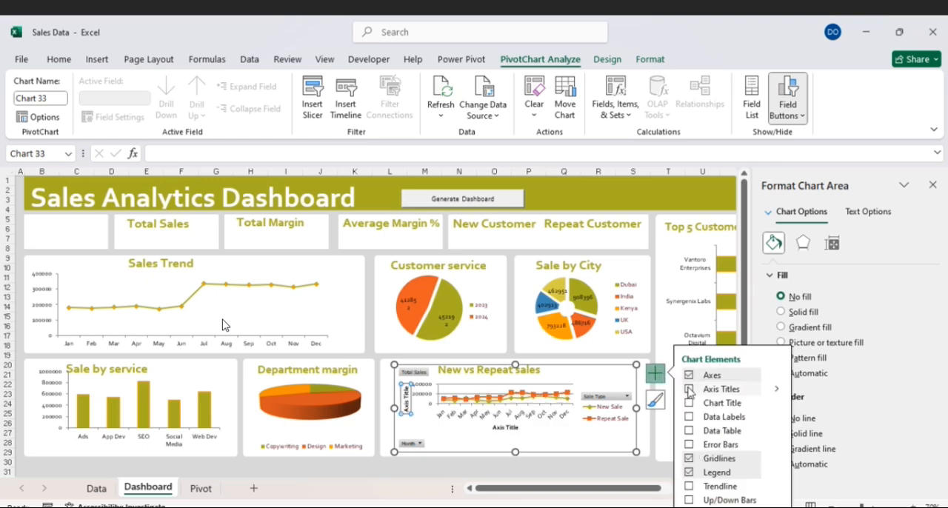
click(689, 458)
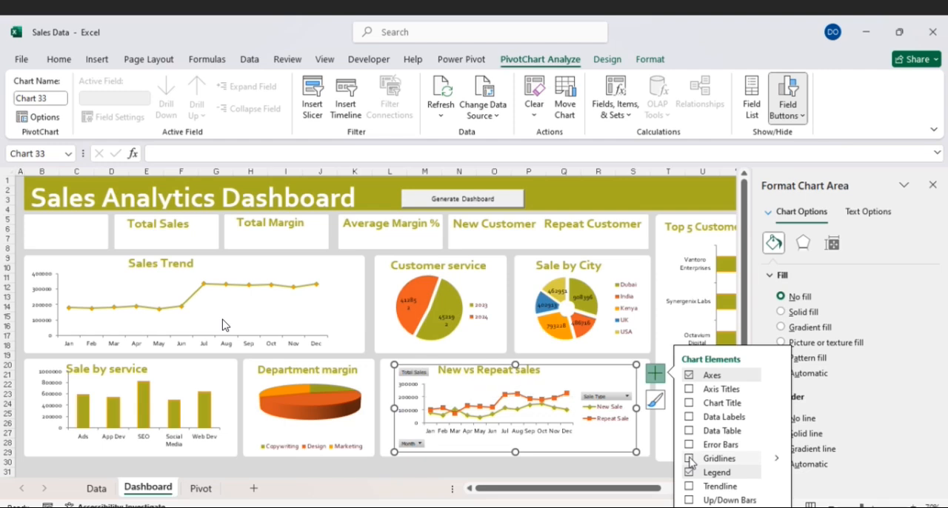
- Hide all field buttons on the New vs Repeat sales line chart
right_click(416, 446)
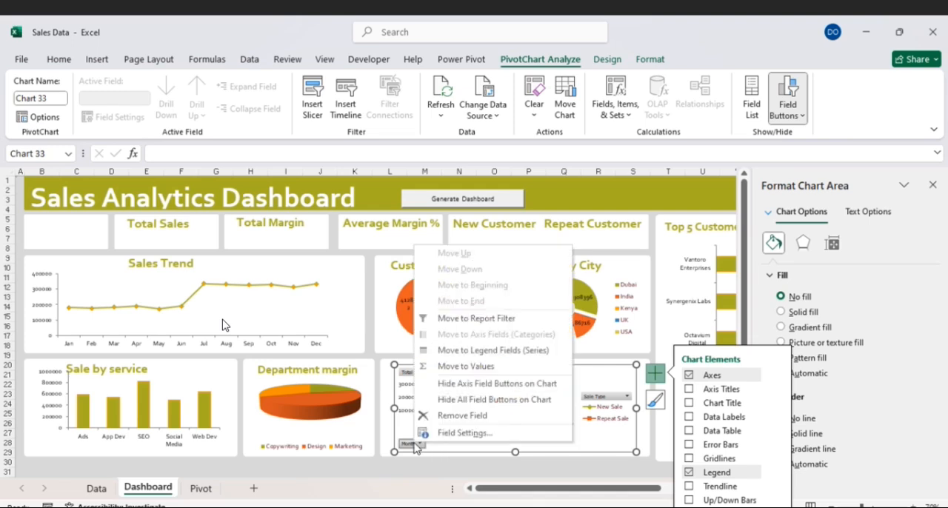
click(473, 399)
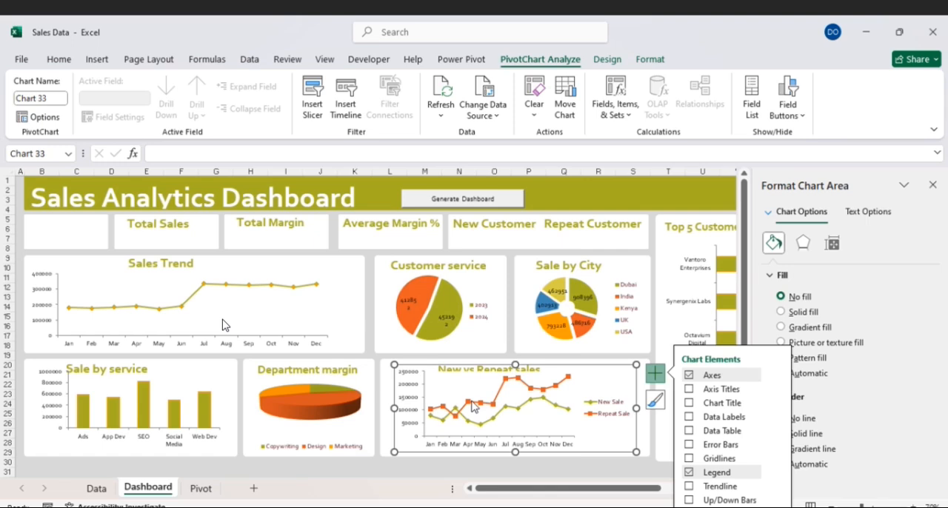
click(595, 469)
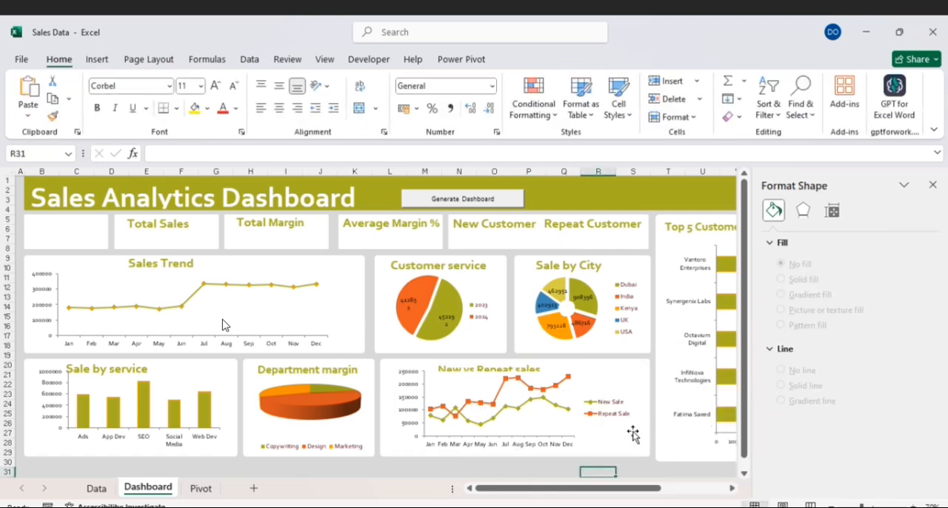
- Widen the plot area of the New vs Repeat sales chart slightly toward its legend and set it to no fill
click(574, 425)
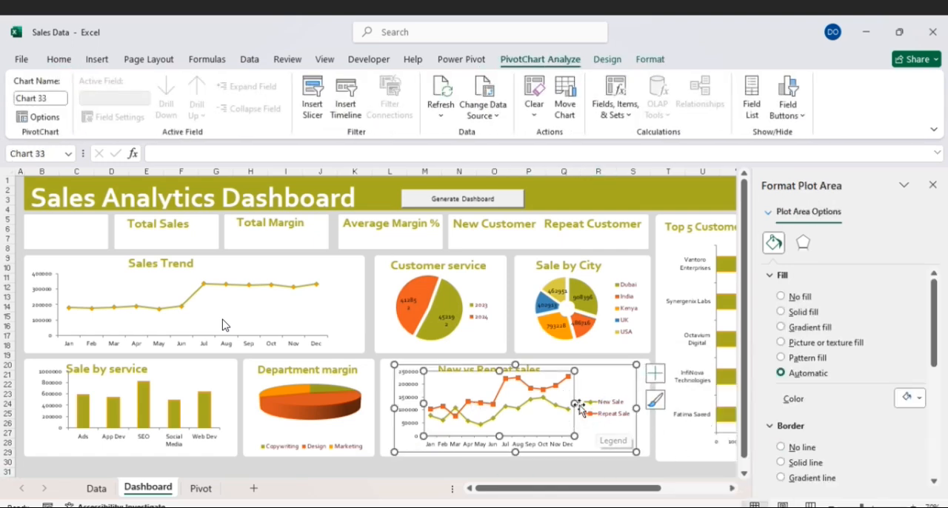
drag(574, 405, 587, 404)
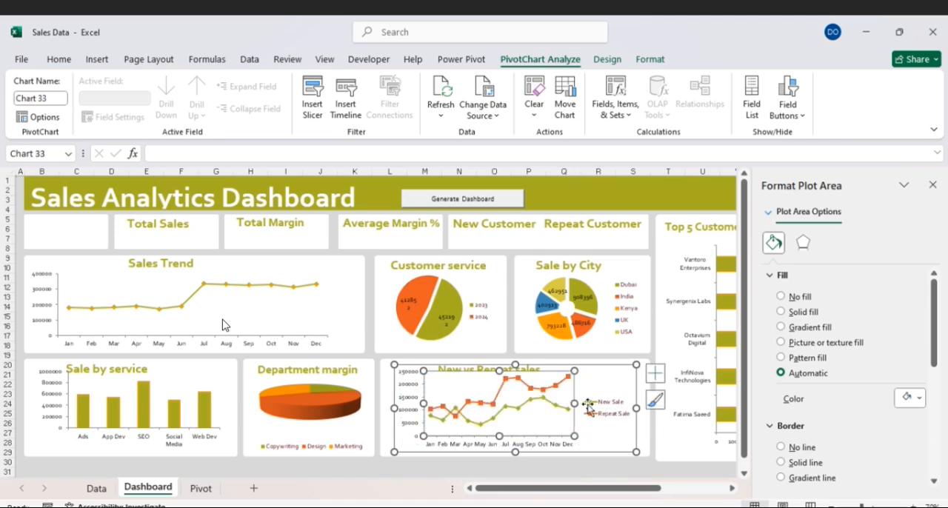
click(782, 296)
click(669, 474)
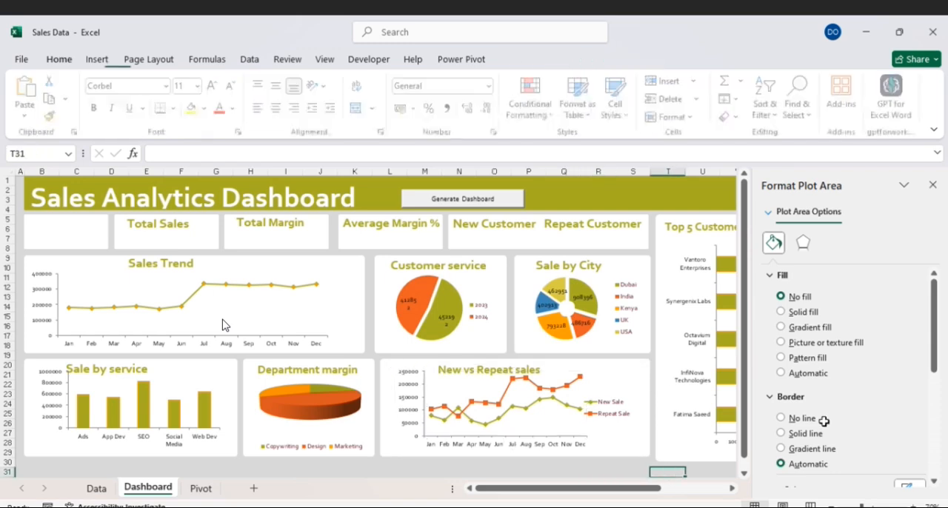
- Close the plot area formatting pane and draw a text box beneath the Total Sales title in its card
click(933, 185)
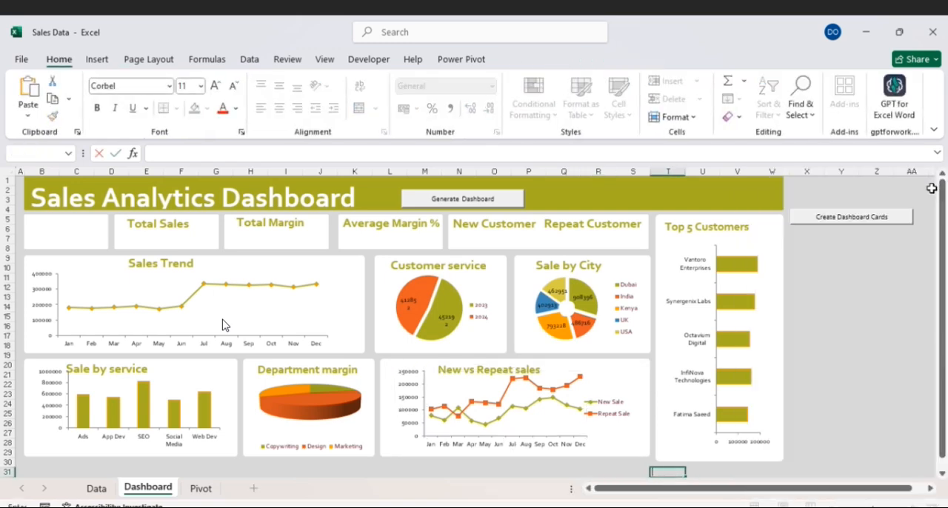
click(865, 357)
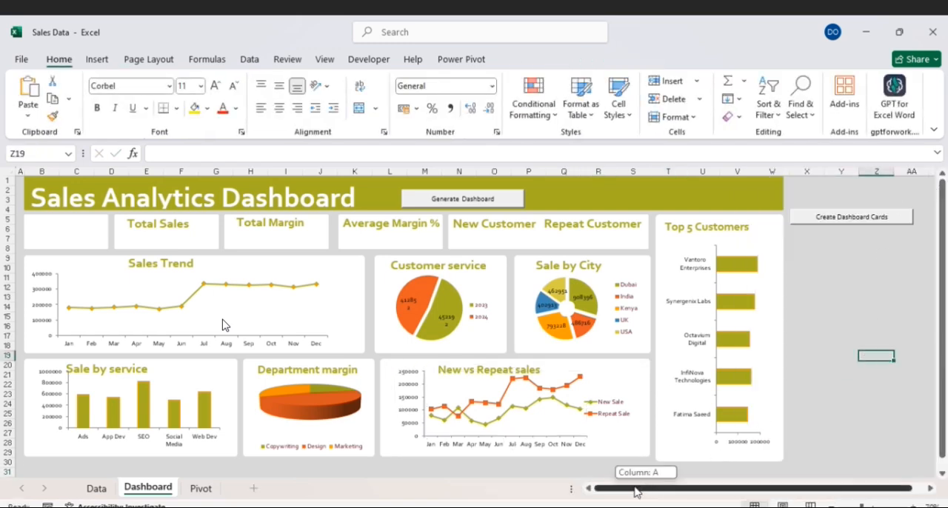
click(168, 239)
click(164, 225)
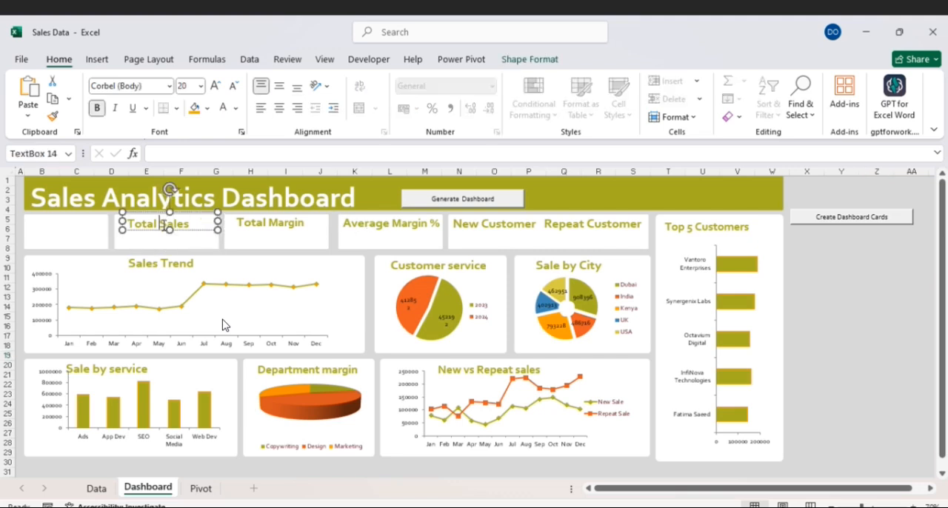
click(149, 237)
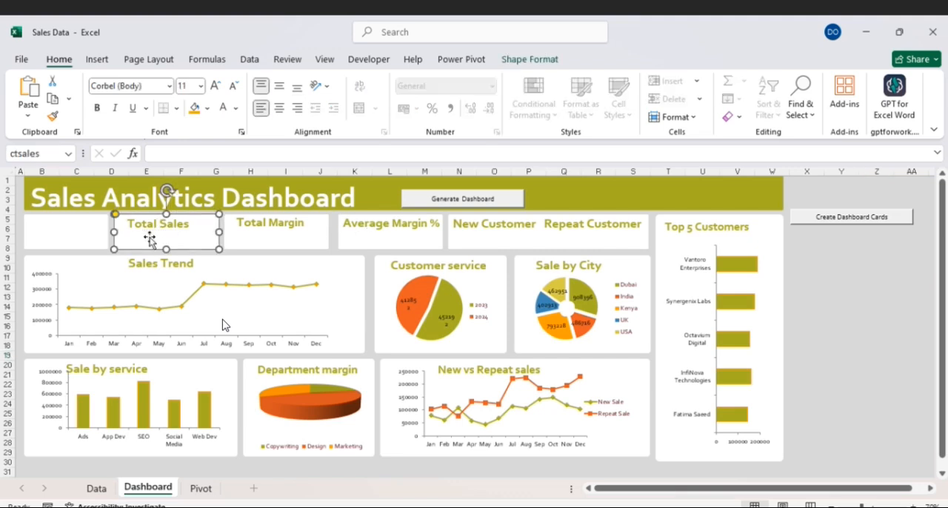
click(96, 59)
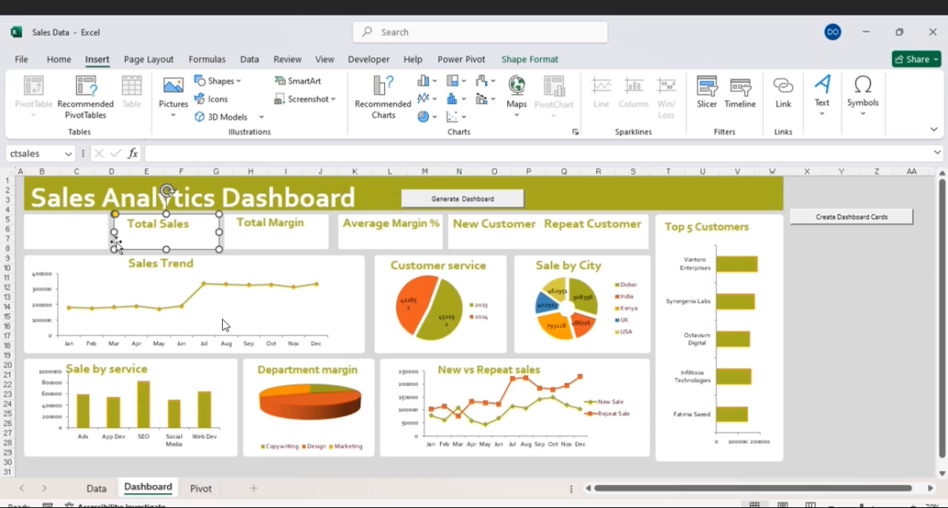
click(824, 120)
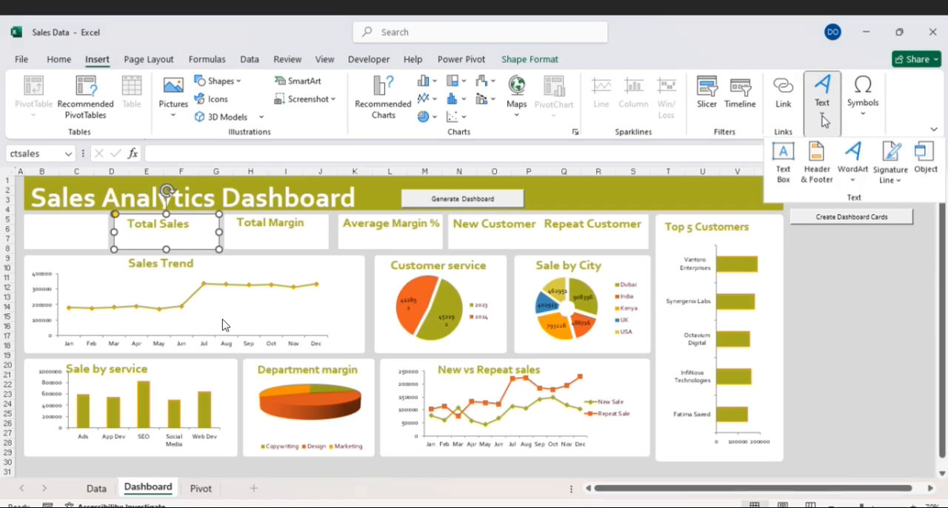
click(782, 157)
drag(122, 231, 215, 245)
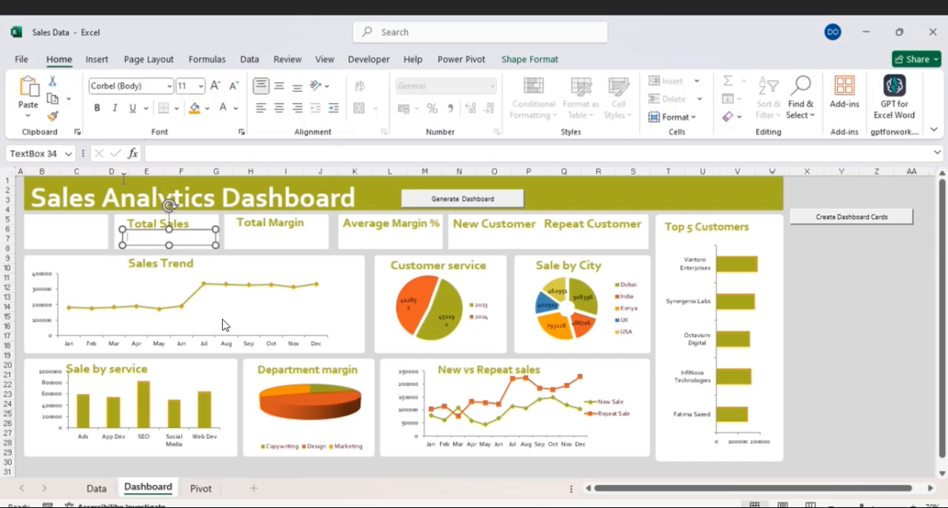
- Link the new text box to the total sales value with the direct reference =Pivot!$A$2 instead of a GETPIVOTDATA formula
click(161, 155)
text(=)
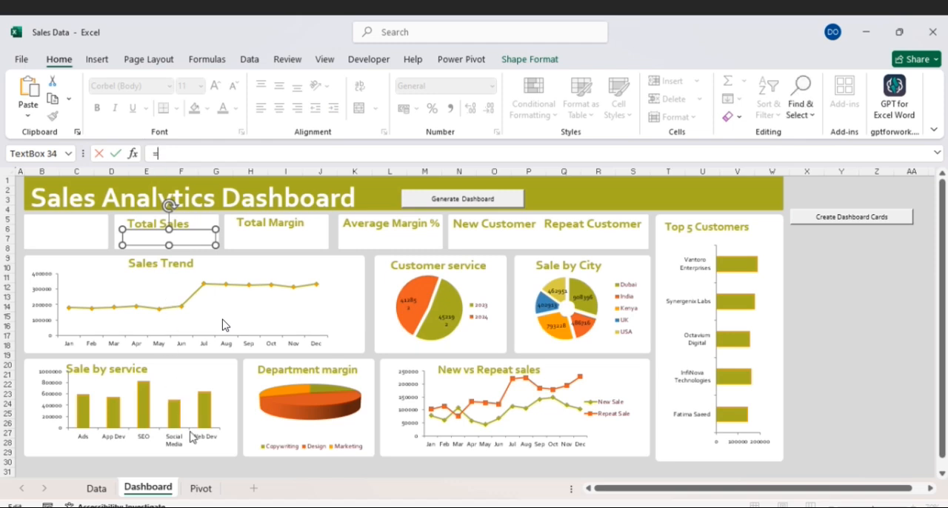
click(201, 488)
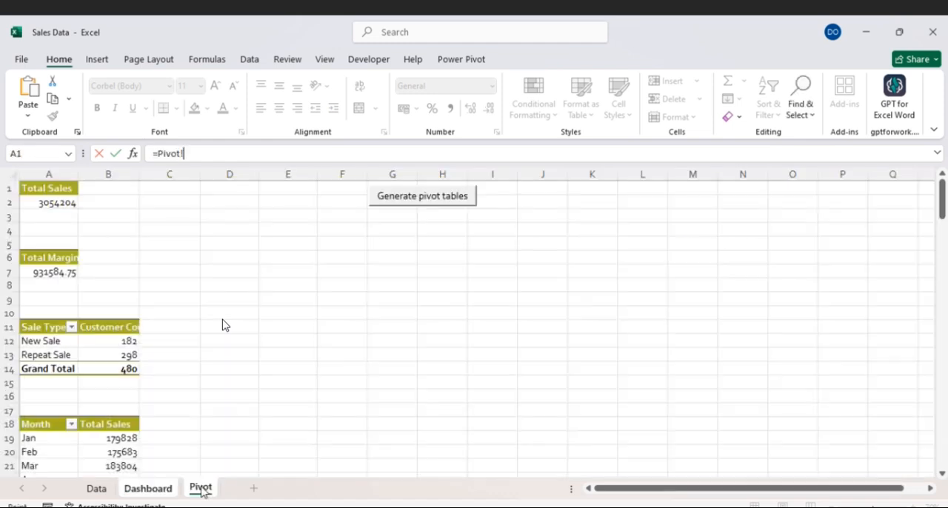
click(61, 206)
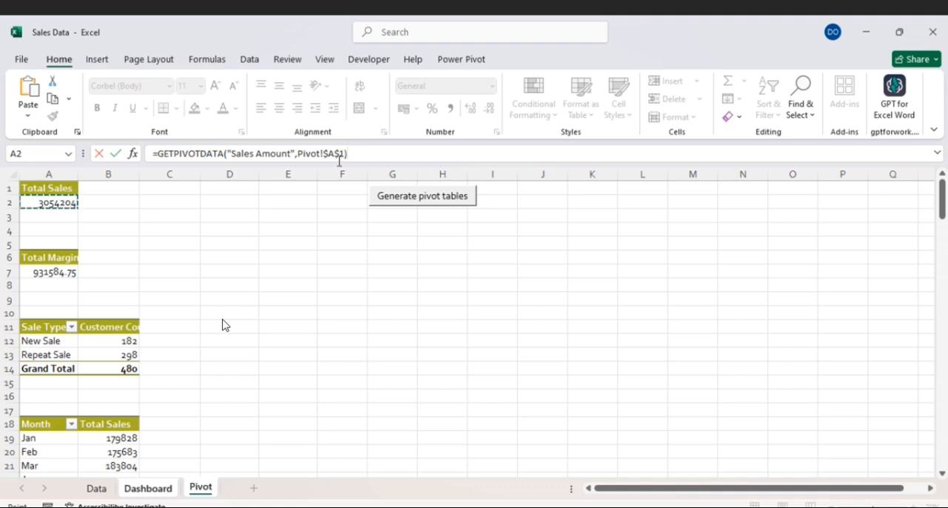
key(BackSpace)
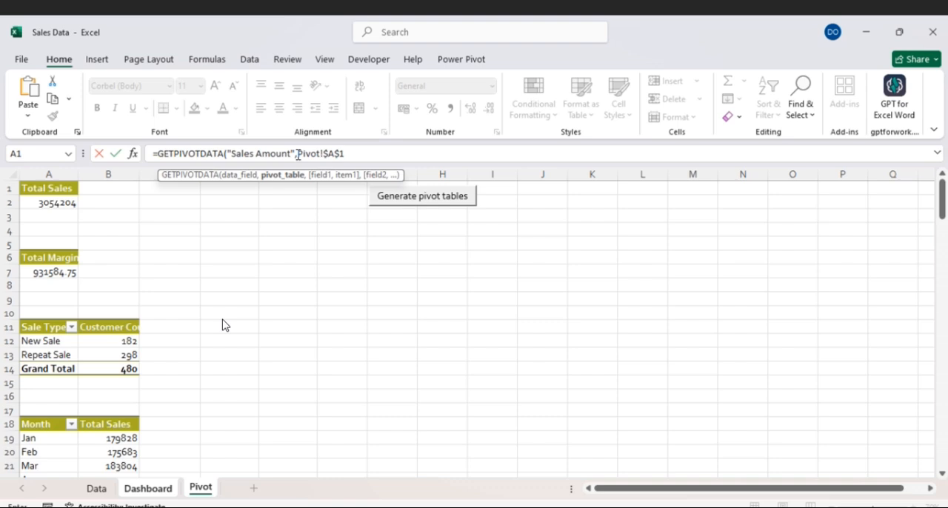
key(BackSpace)
key(BackSpace)
key(BackSpace)
key(BackSpace)
key(BackSpace)
key(BackSpace)
key(BackSpace)
key(BackSpace)
key(BackSpace)
key(BackSpace)
key(BackSpace)
key(BackSpace)
key(BackSpace)
key(BackSpace)
key(BackSpace)
key(BackSpace)
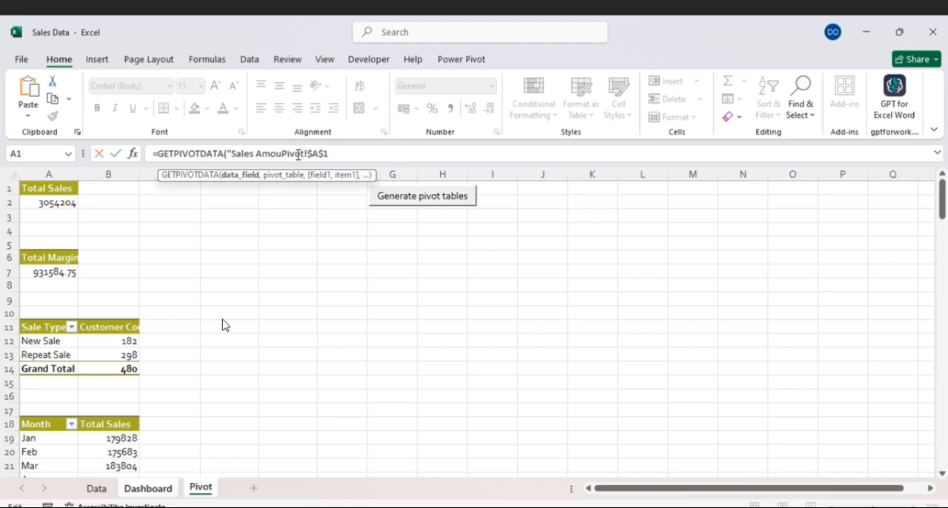
key(BackSpace)
key(BackSpace)
key(BackSpace)
key(BackSpace)
key(BackSpace)
key(BackSpace)
key(BackSpace)
key(BackSpace)
key(BackSpace)
key(BackSpace)
key(BackSpace)
key(BackSpace)
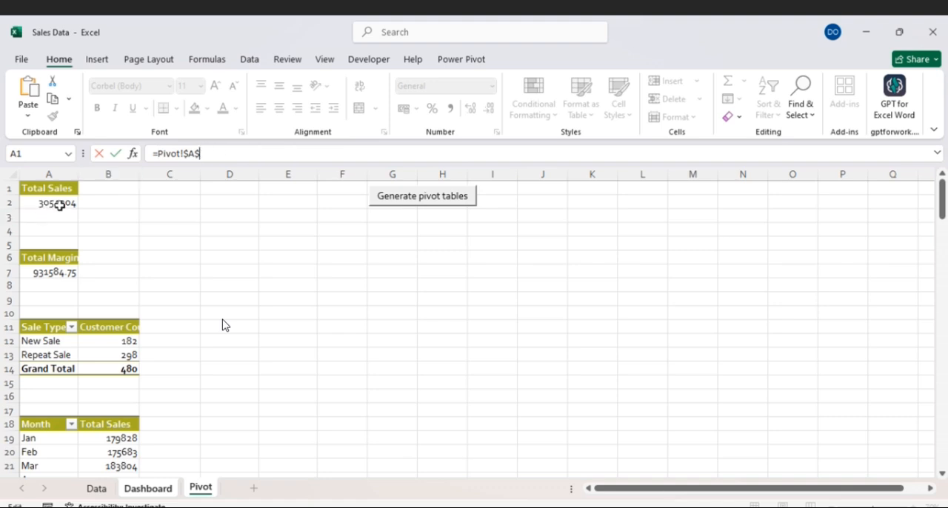
key(Return)
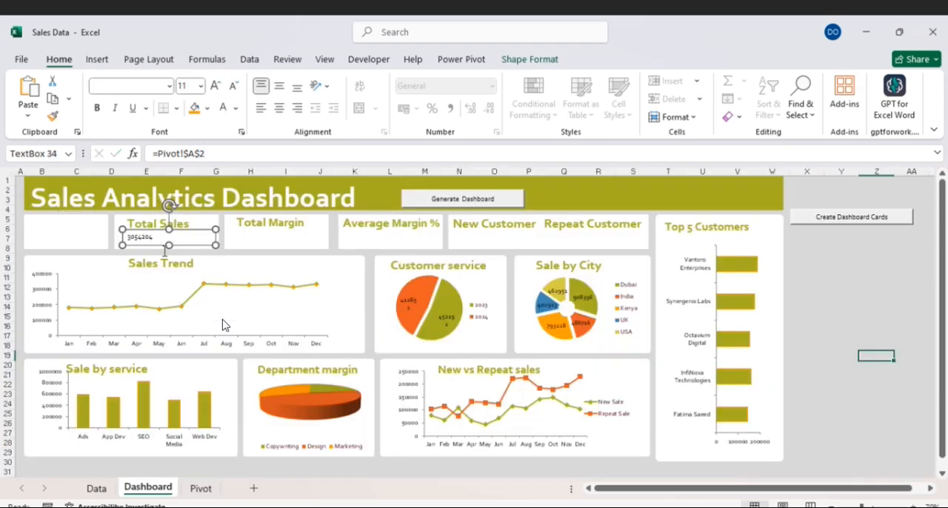
- Set the total sales value's font size to 24 and enlarge its text box to about 1.06 by 5.14 cm
click(200, 87)
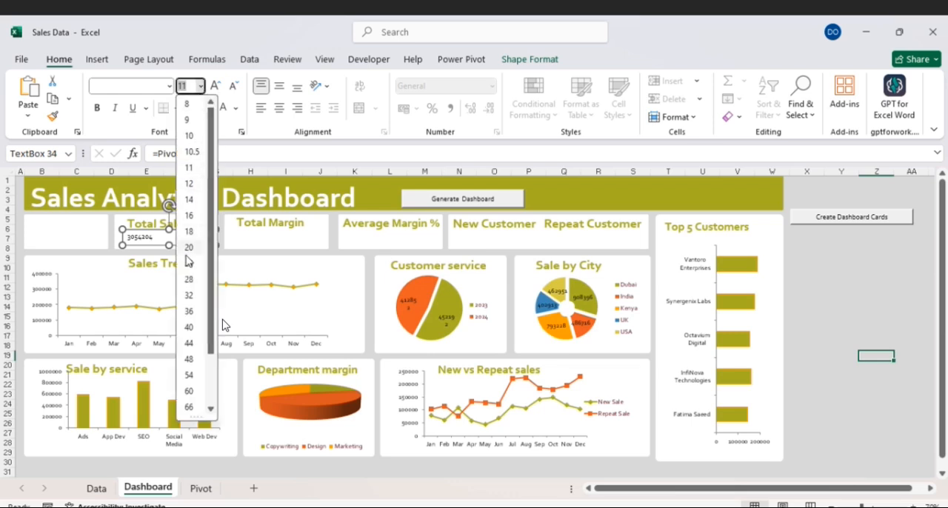
key(Escape)
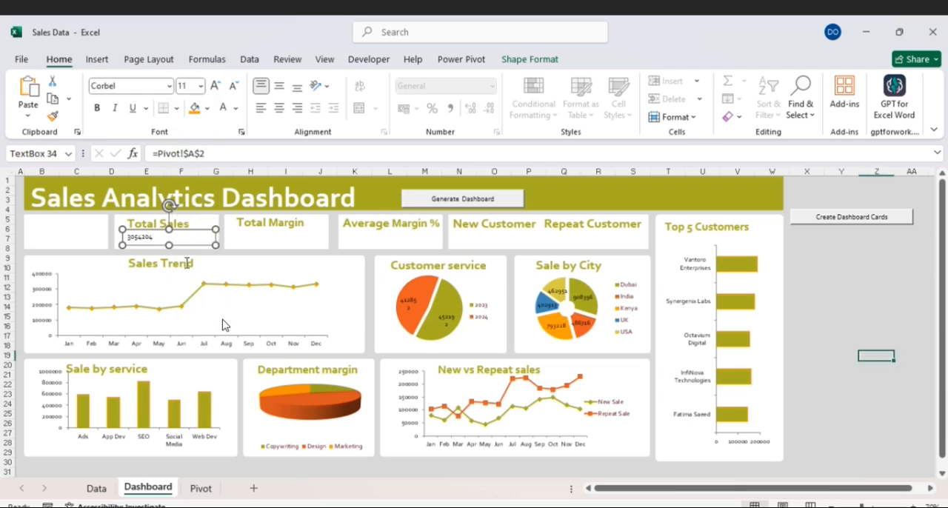
click(201, 87)
click(192, 264)
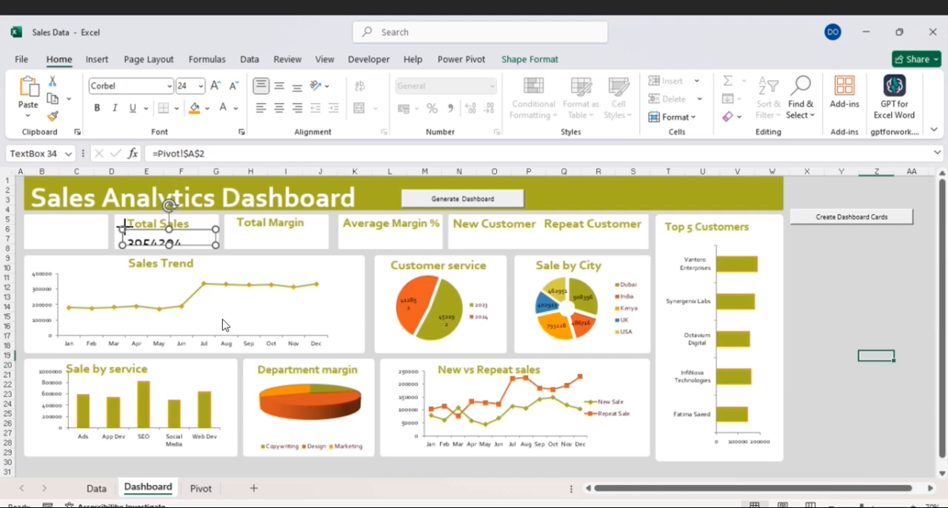
drag(123, 229, 120, 224)
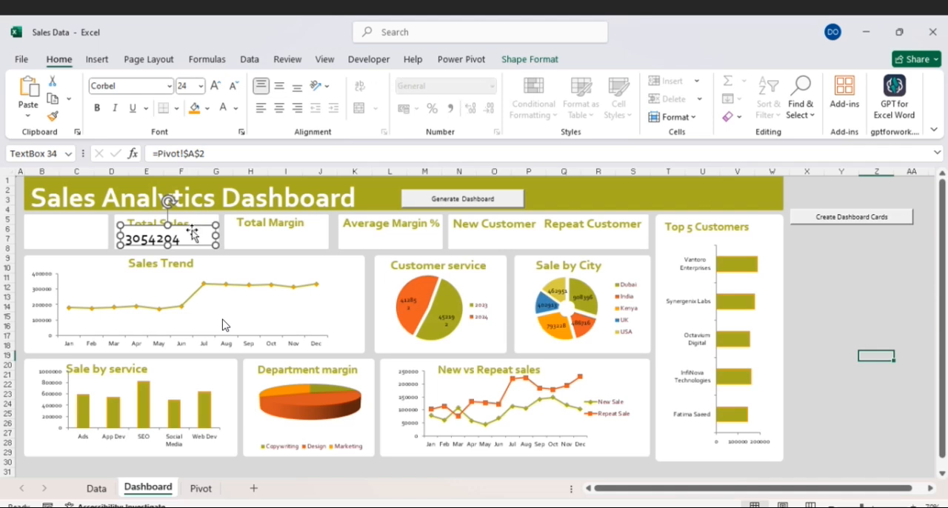
- Remove the total sales text box's fill and outline and align it just beneath the Total Sales title
click(519, 61)
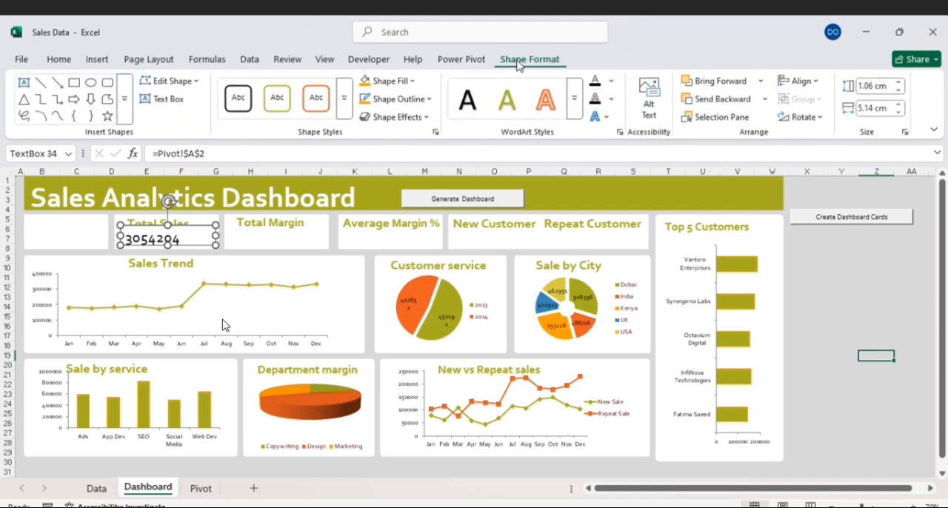
click(410, 87)
click(411, 83)
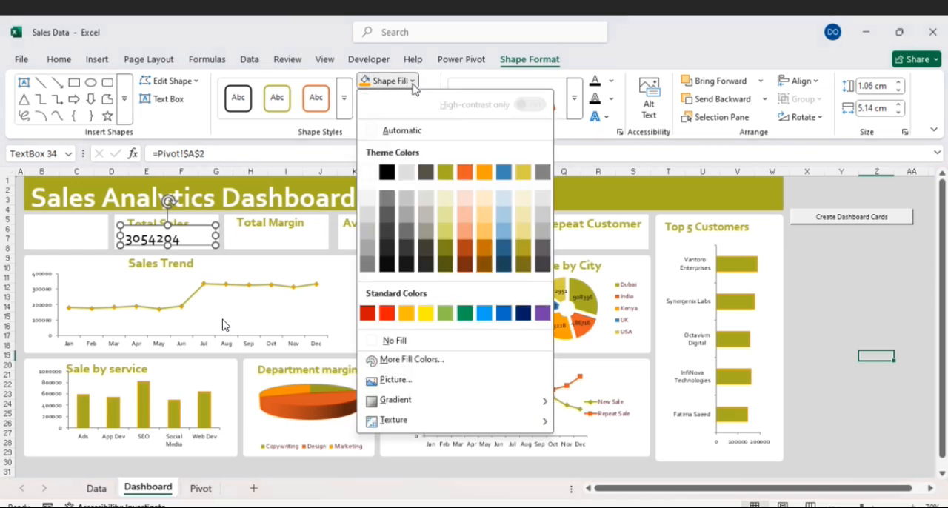
click(398, 341)
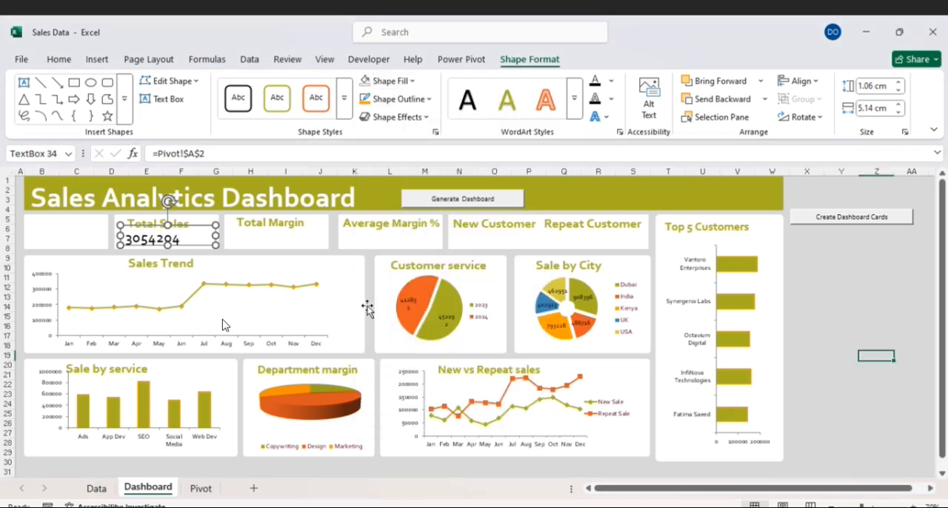
click(426, 100)
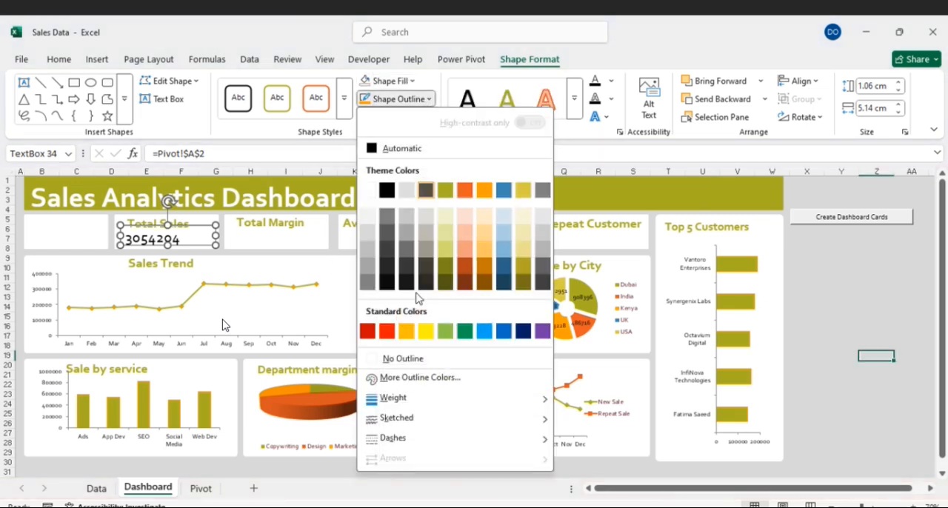
click(402, 359)
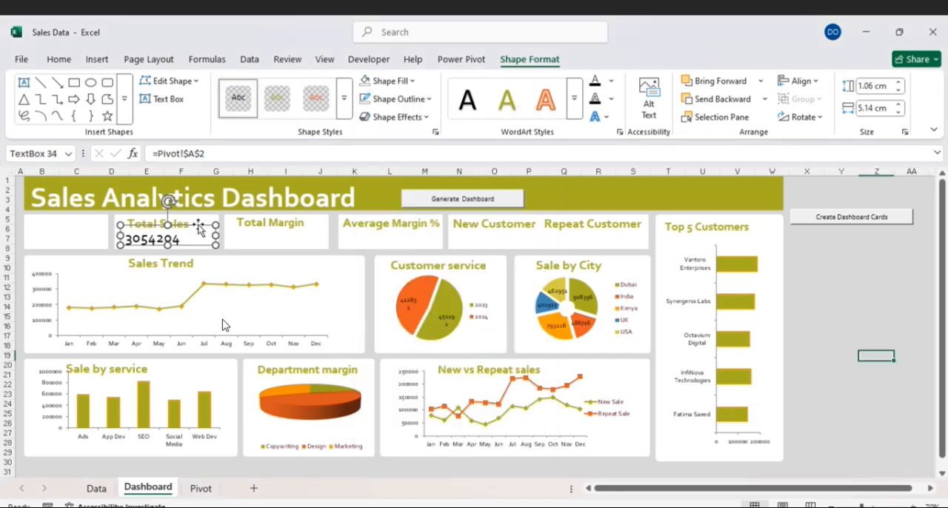
drag(198, 225, 200, 223)
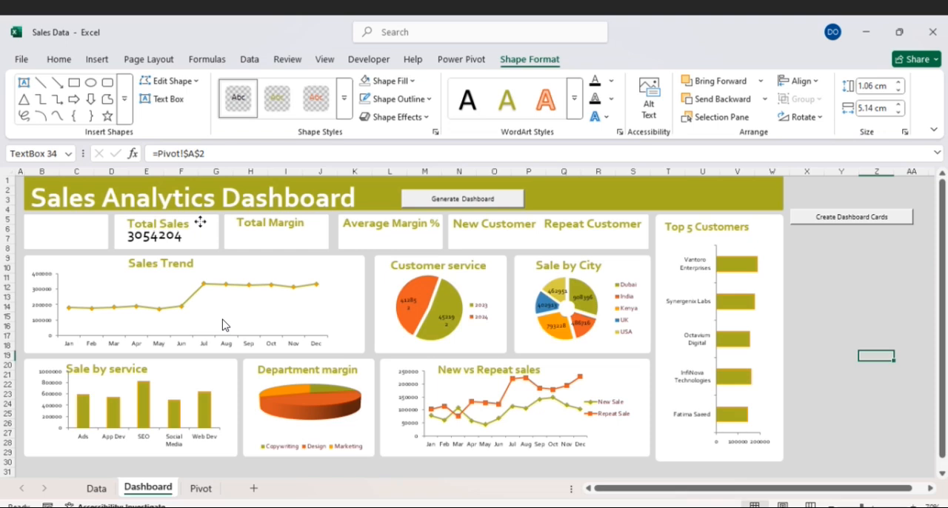
drag(200, 221, 200, 224)
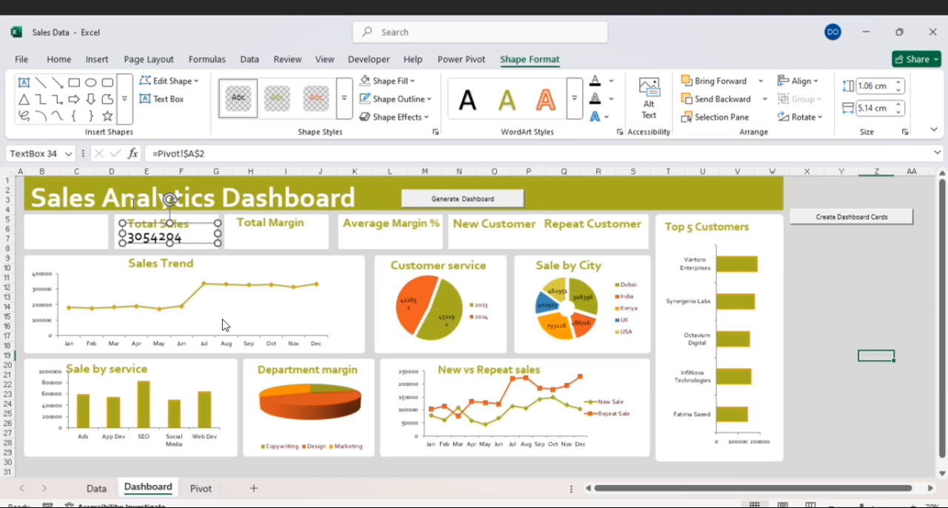
- Format the total sales value in cell A2 of the Pivot sheet with comma separators and no decimals
click(201, 488)
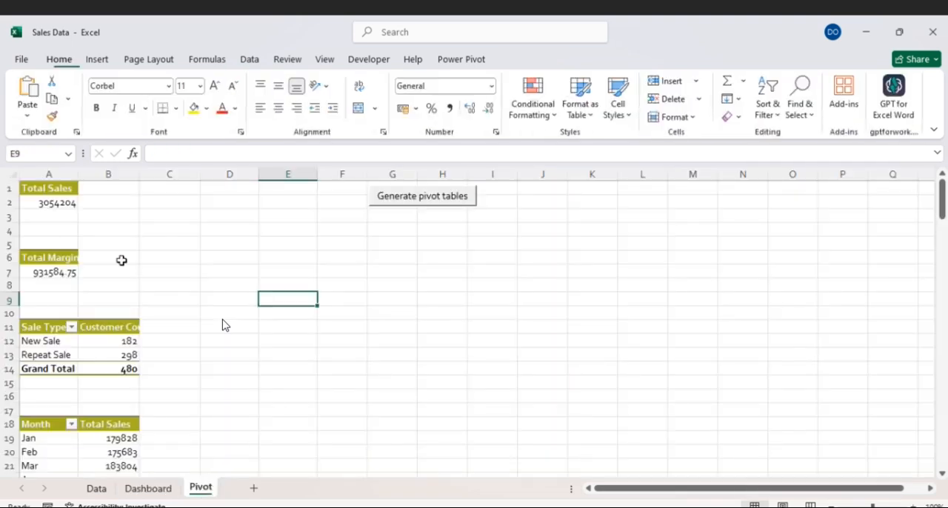
click(58, 208)
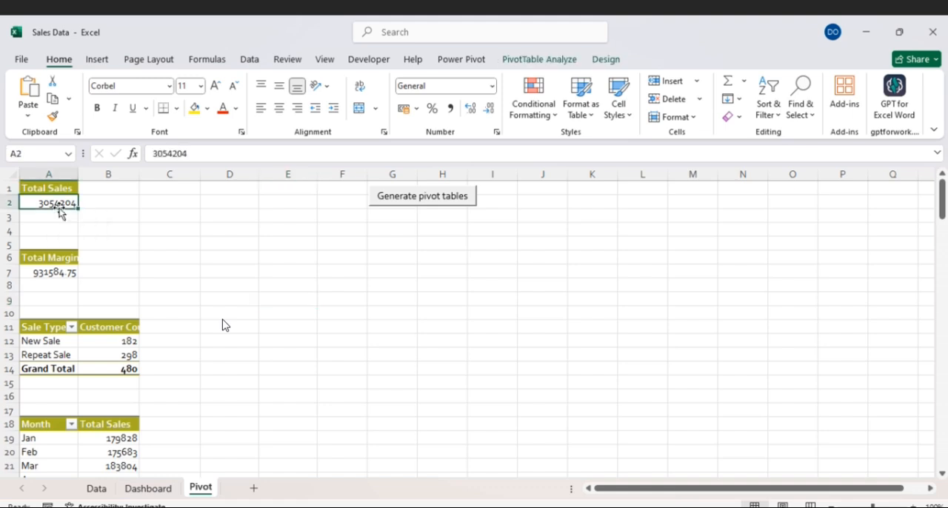
click(451, 110)
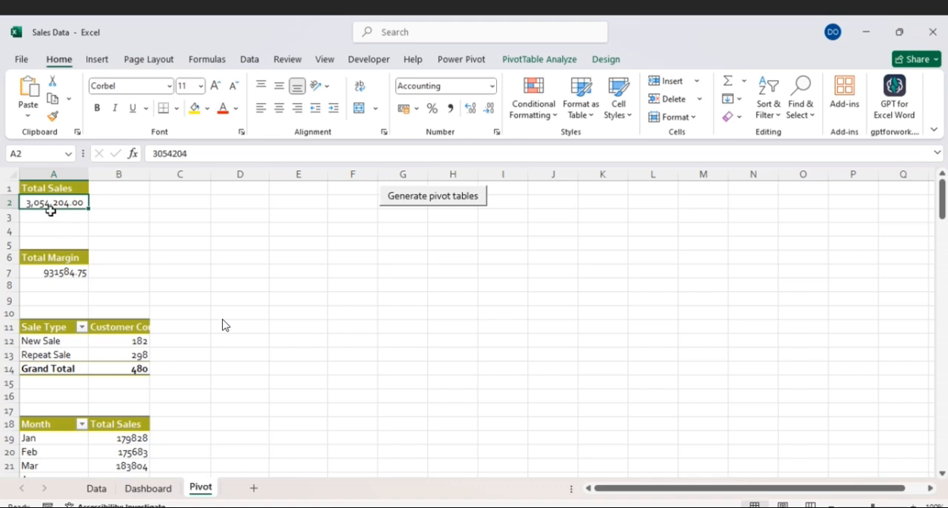
click(489, 108)
click(489, 108)
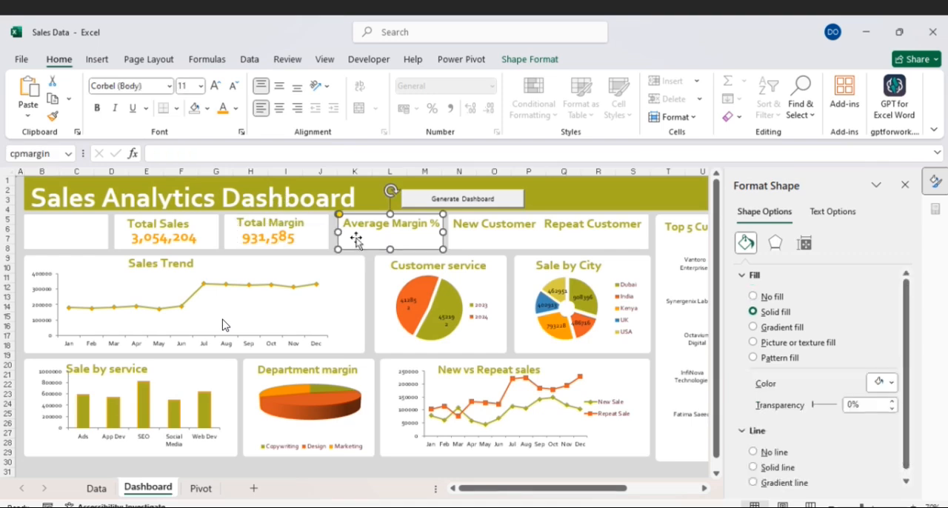
- Paste the copied value text box into the Average Margin % card and link it to =Pivot!$C$7
key(ctrl+v)
drag(360, 239, 426, 224)
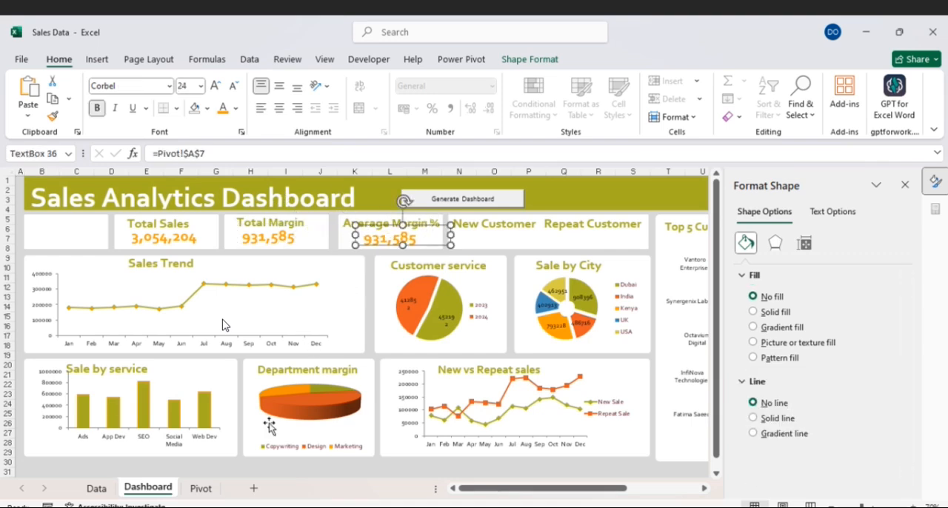
click(206, 489)
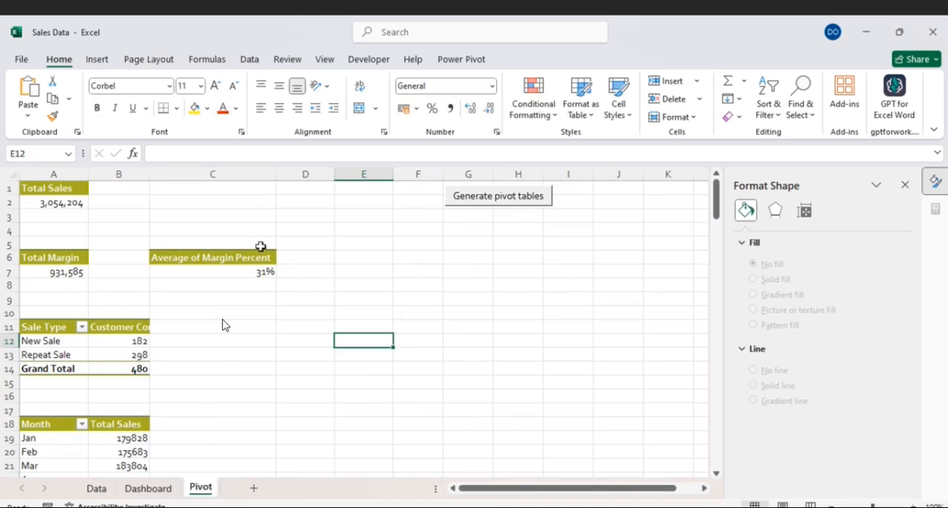
click(150, 489)
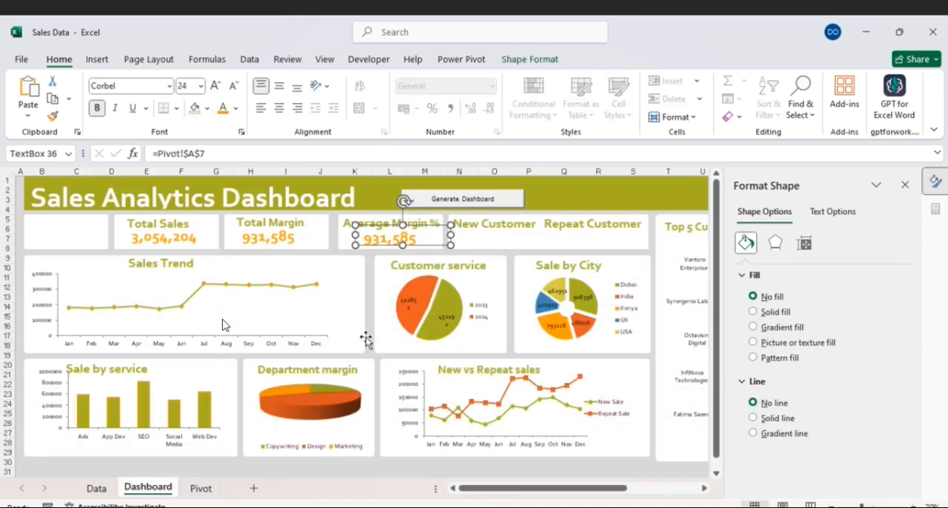
click(191, 154)
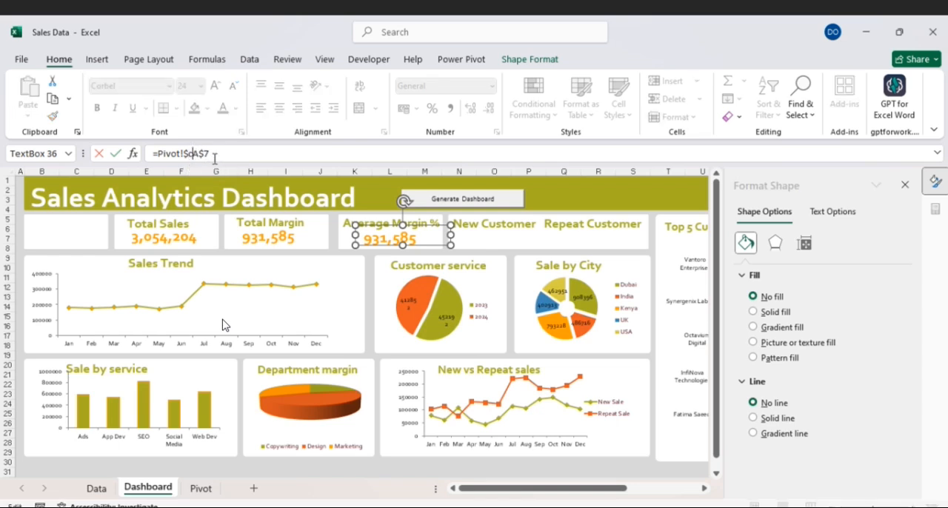
key(Return)
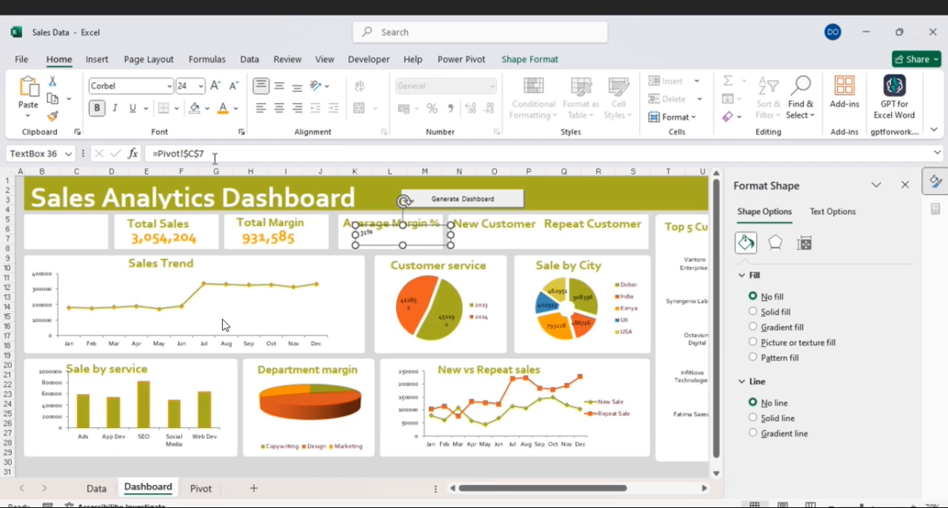
- Copy the Total Margin value's formatting onto the Average Margin % value with Format Painter
click(265, 241)
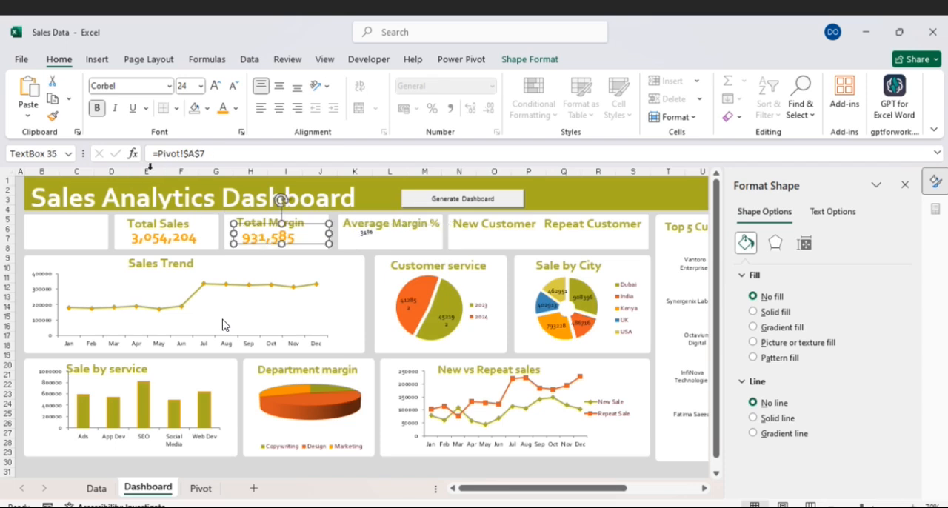
click(52, 116)
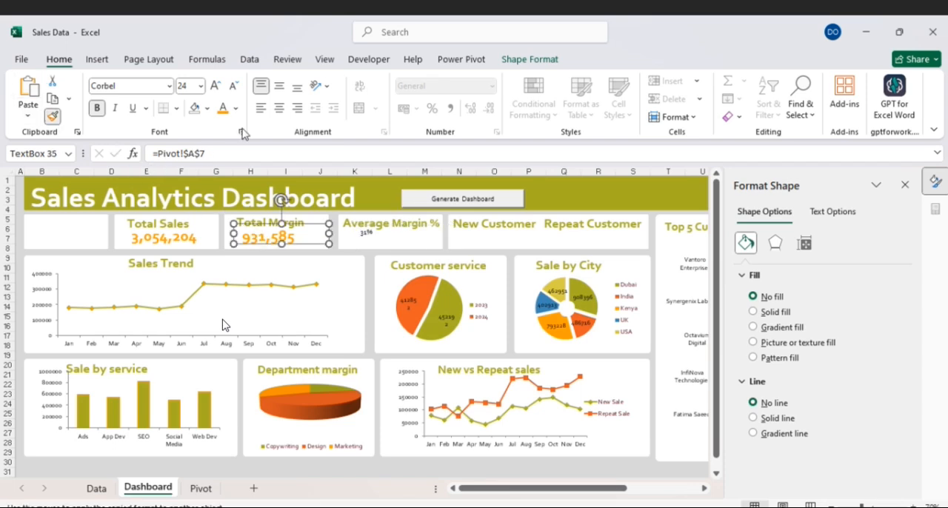
click(368, 244)
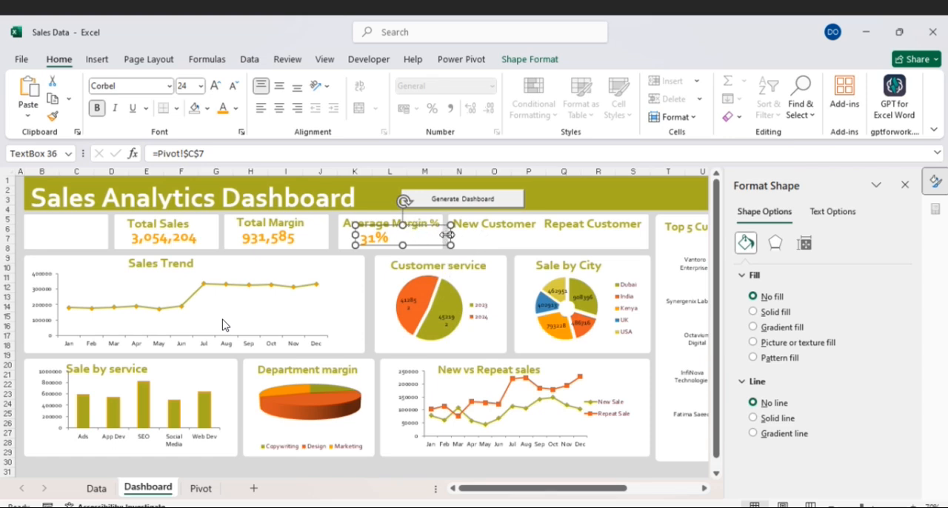
- Paste two copies of the value text box and place one under New Customer and the other under Repeat Customer
click(467, 244)
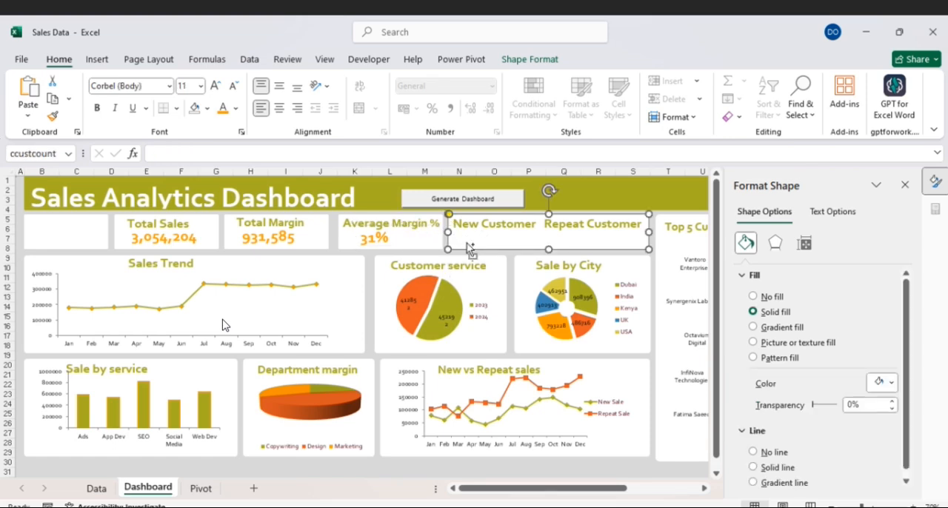
key(ctrl+v)
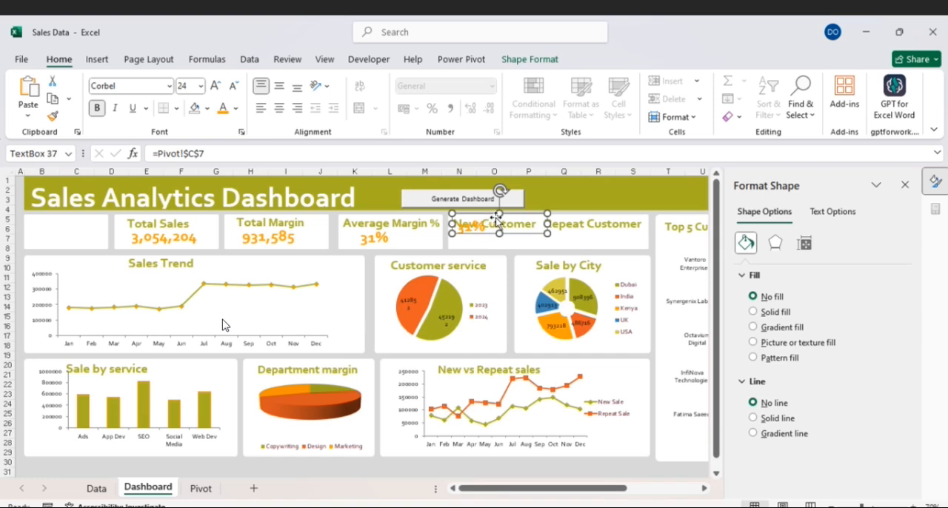
key(ctrl+v)
drag(523, 228, 649, 227)
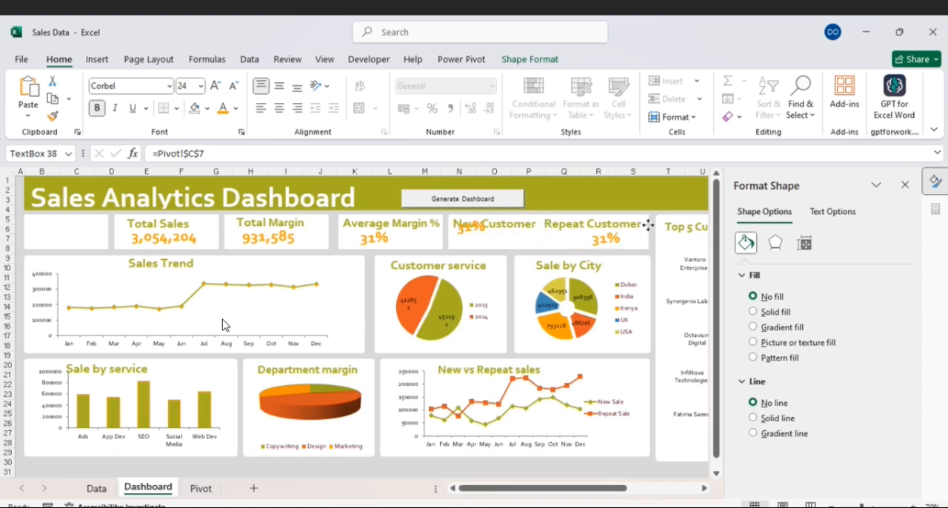
click(482, 231)
mouse_move(488, 214)
mouse_down()
mouse_move(491, 232)
mouse_move(501, 225)
mouse_up()
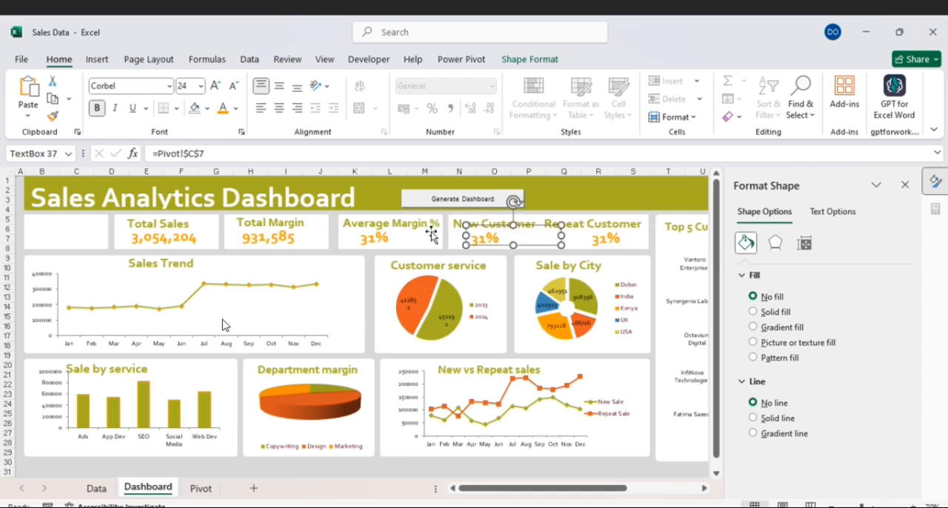
- Narrow the Average Margin % and New Customer value text boxes, centring the margin value beneath its title
click(380, 242)
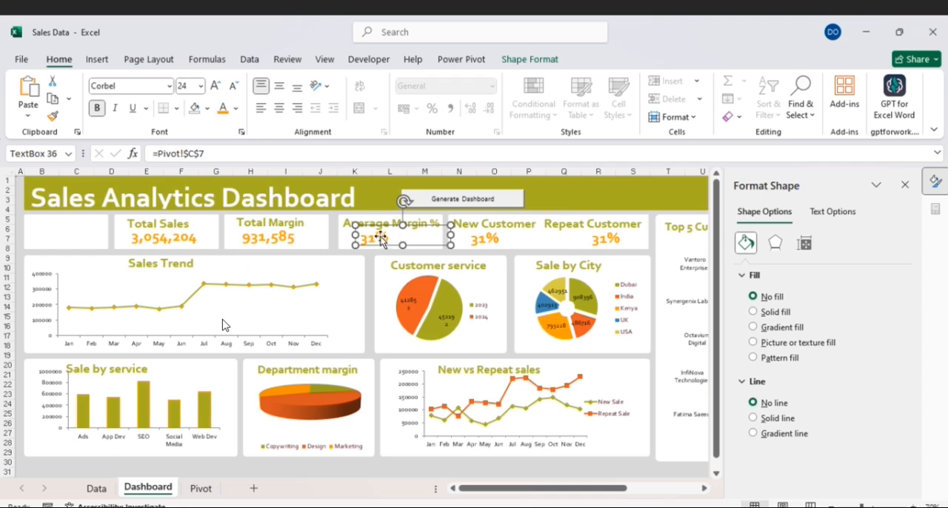
drag(452, 235, 405, 230)
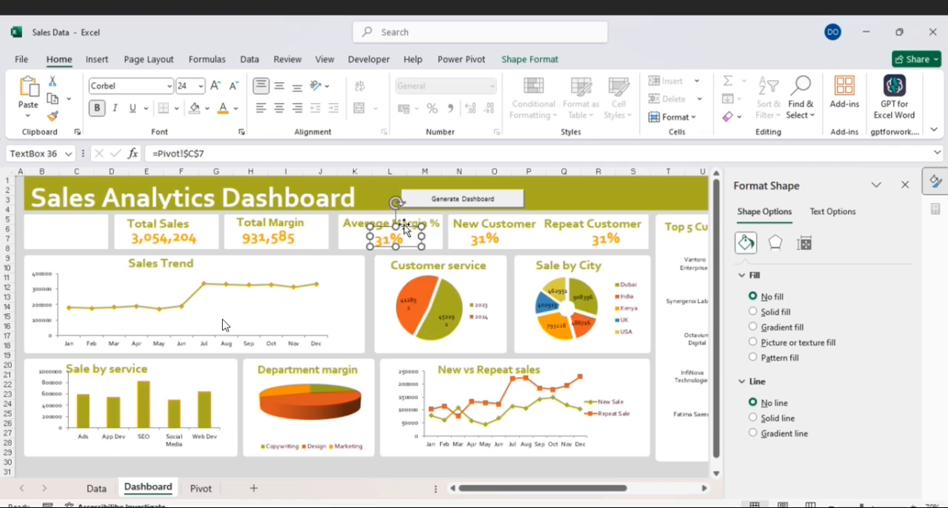
click(491, 235)
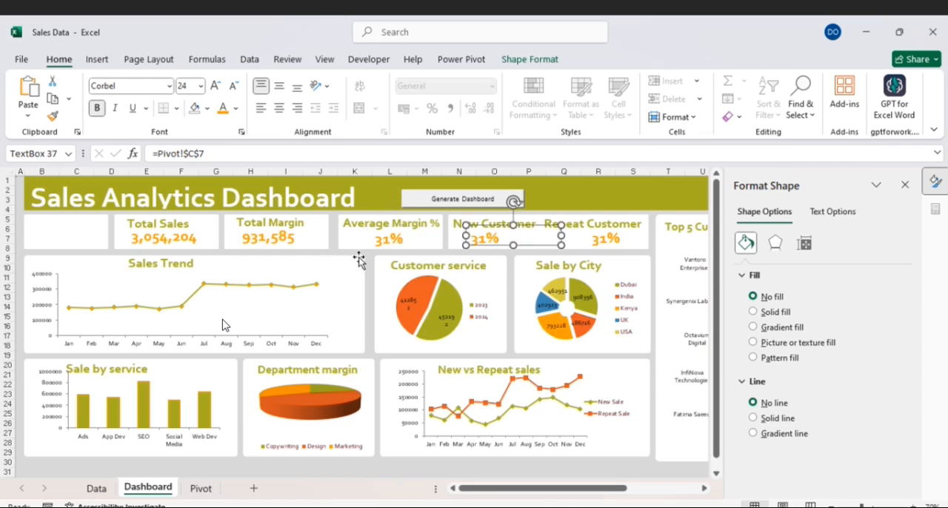
drag(560, 238, 516, 238)
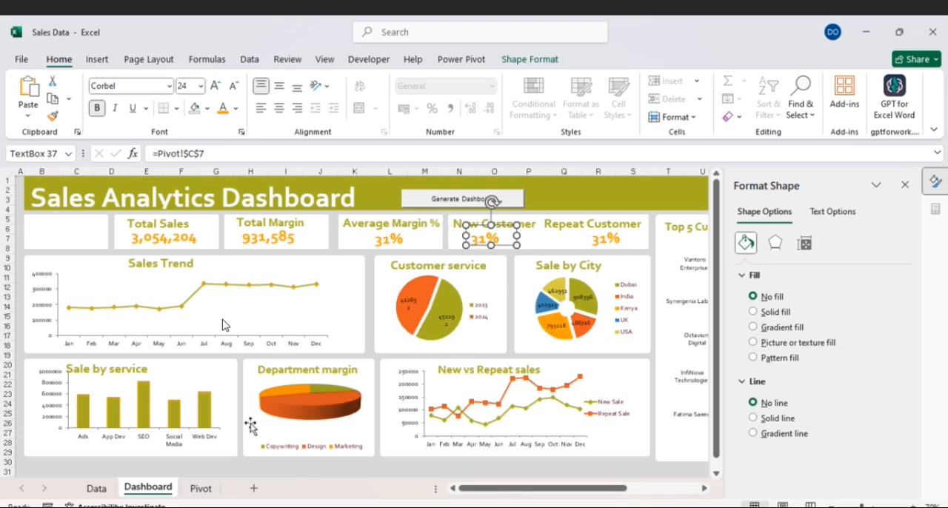
- Widen column B of the Pivot sheet to fit the Customer Count header and return to the Dashboard sheet
click(198, 491)
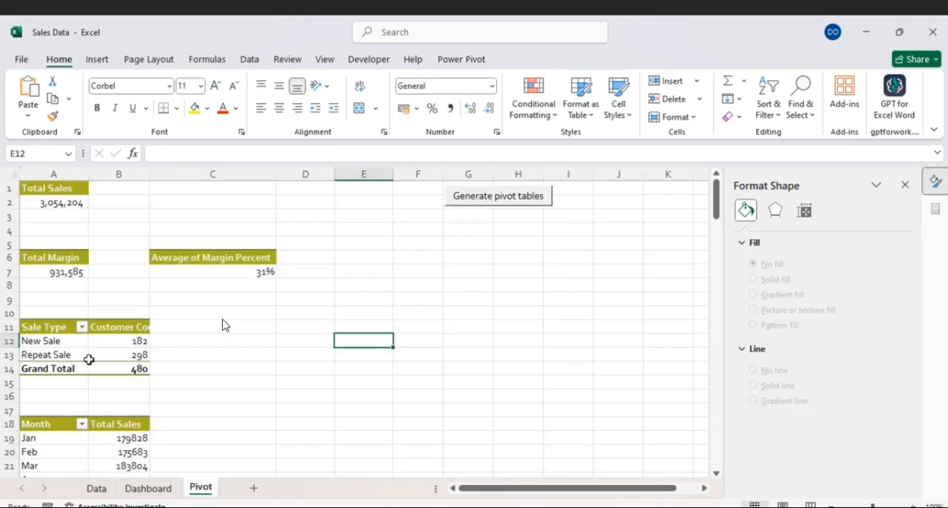
drag(154, 175, 178, 175)
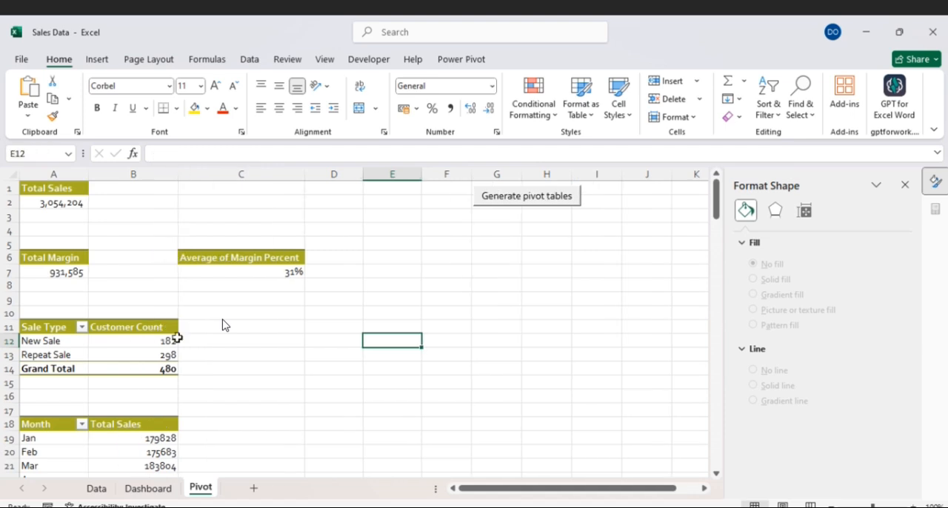
mouse_move(172, 343)
click(147, 489)
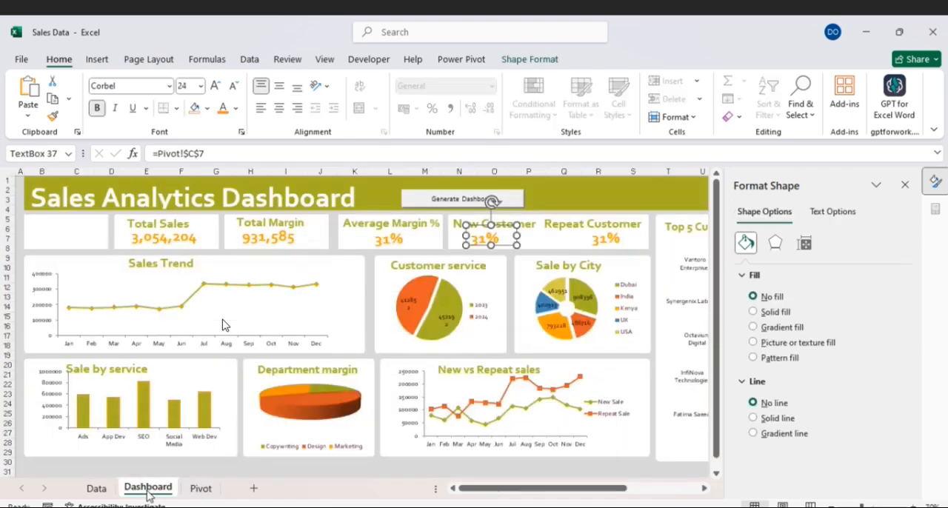
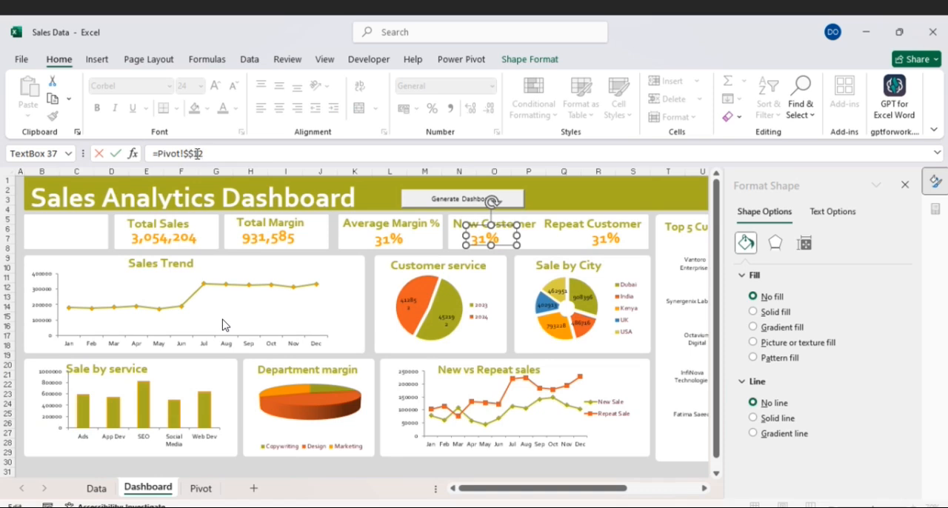
- Link the New Customer value to Pivot!$B$12 and copy the Average Margin % value's formatting onto it with Format Painter
key(Return)
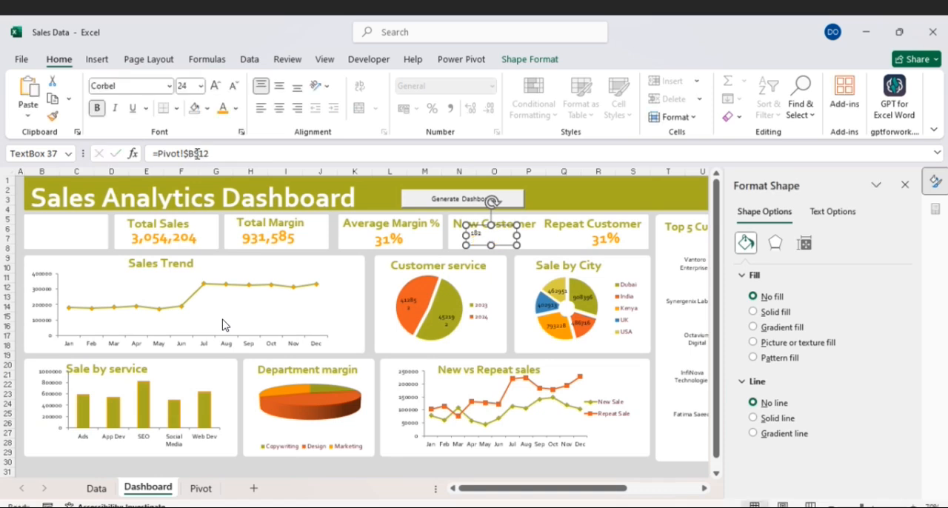
click(384, 240)
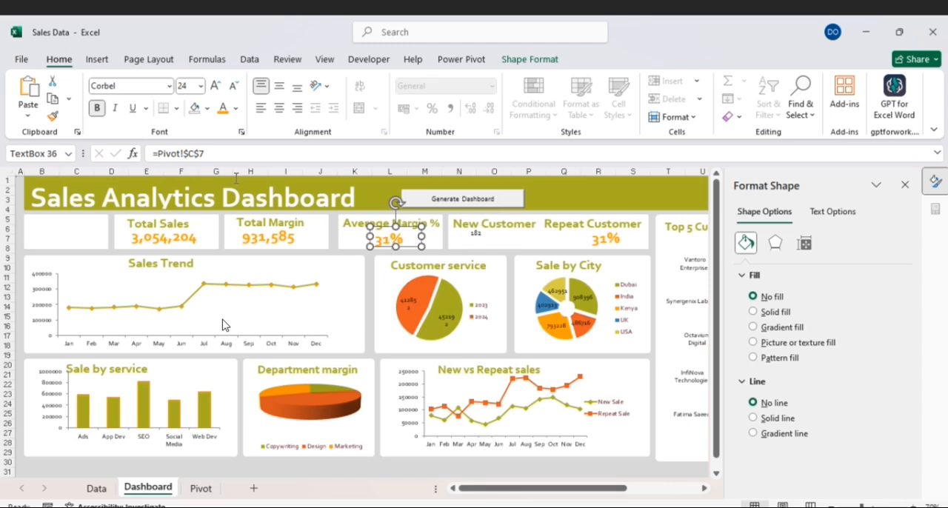
click(508, 237)
- Link the Repeat Customer value text box to the Repeat Sale count in Pivot!$B$13
click(598, 244)
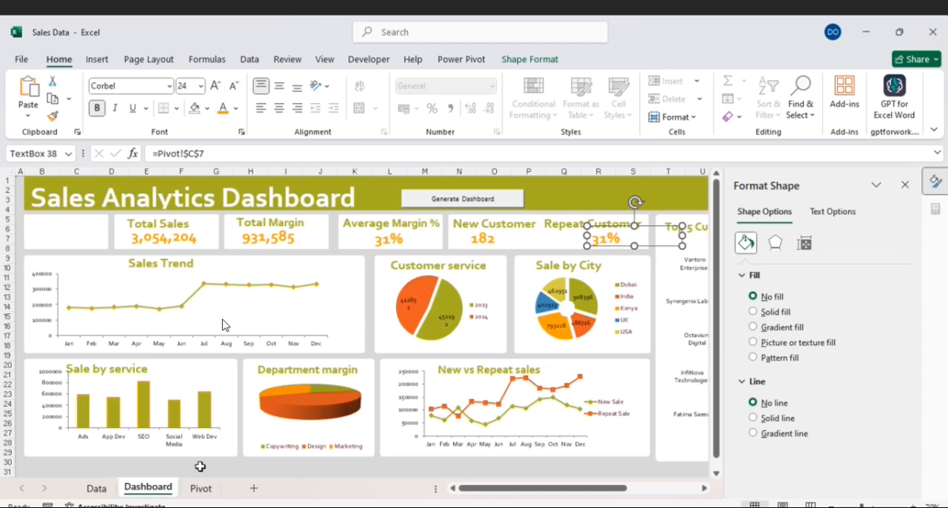
click(200, 488)
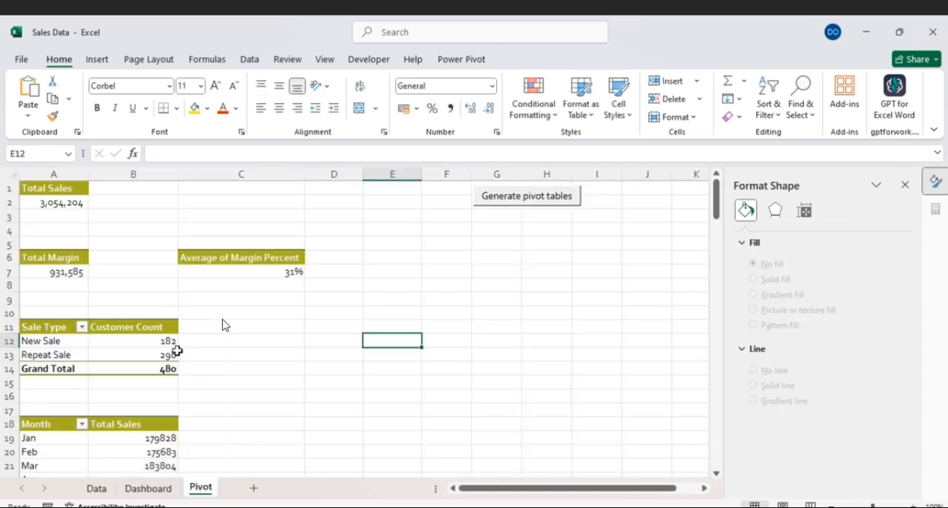
click(151, 488)
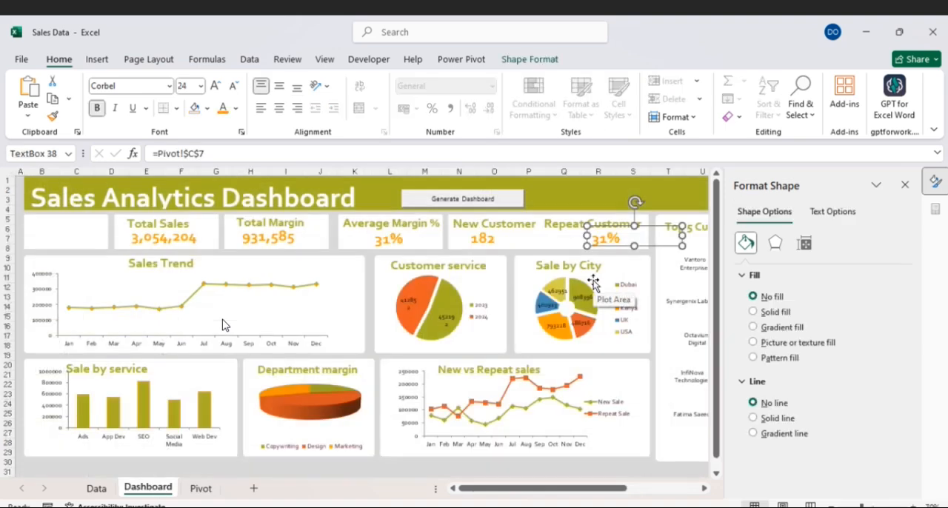
click(191, 153)
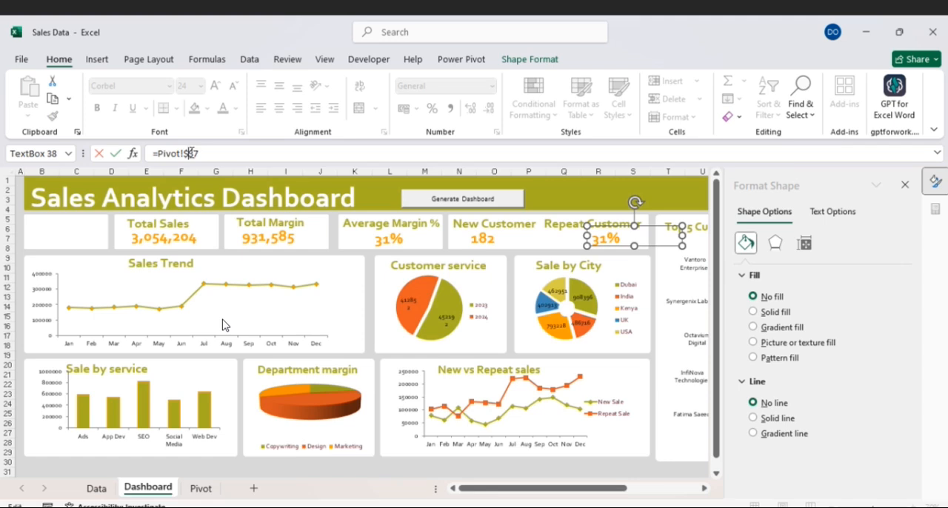
text($)
text(3)
key(Return)
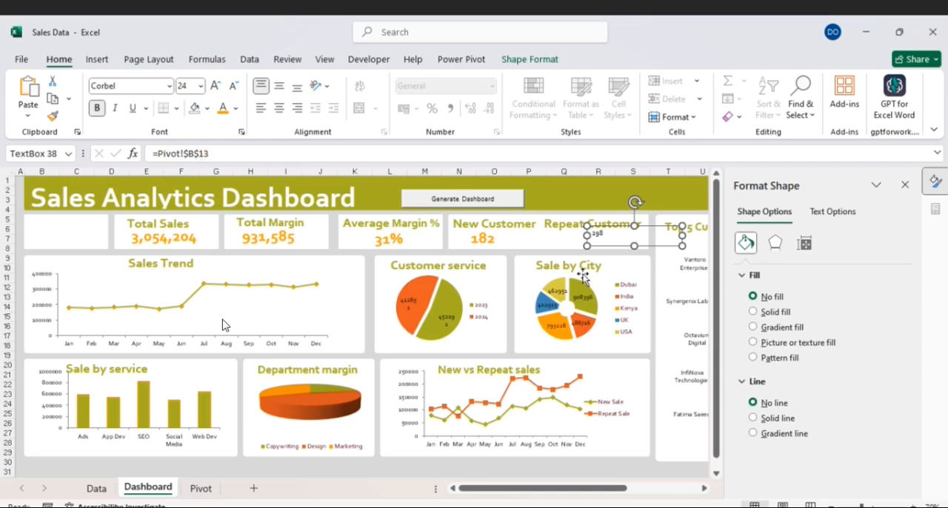
- Copy the New Customer value's formatting onto the Repeat Customer value, then narrow that text box and centre it beneath its title
click(491, 240)
click(54, 117)
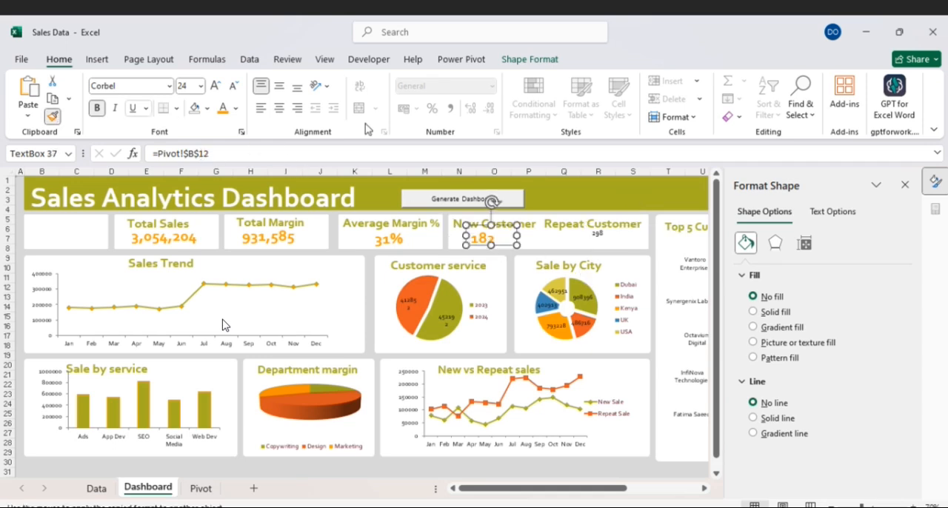
click(600, 241)
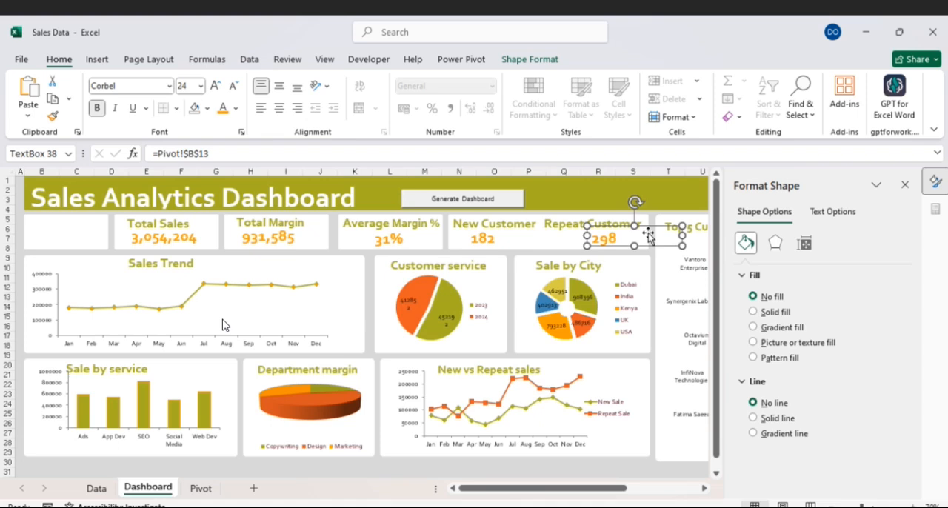
drag(682, 235, 589, 228)
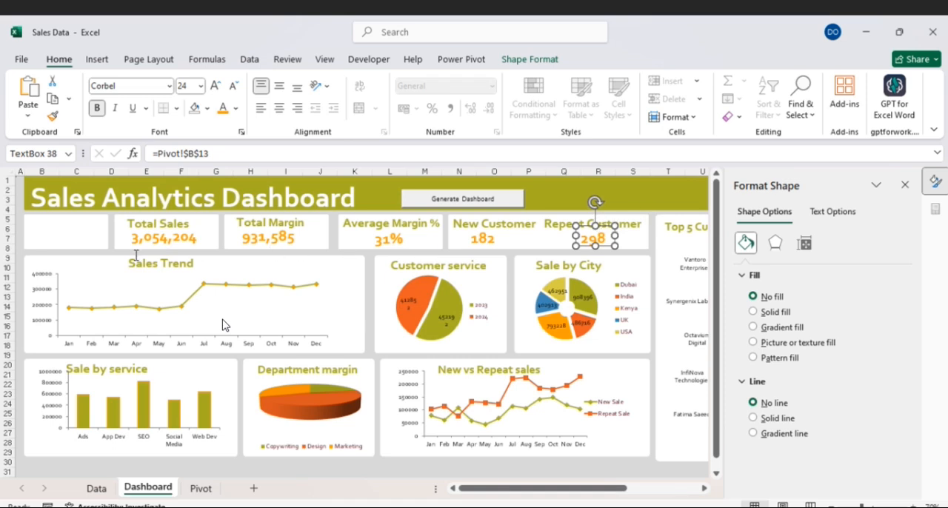
- Close the Format Shape pane and insert a Year slicer for the Sales Trend chart
click(80, 234)
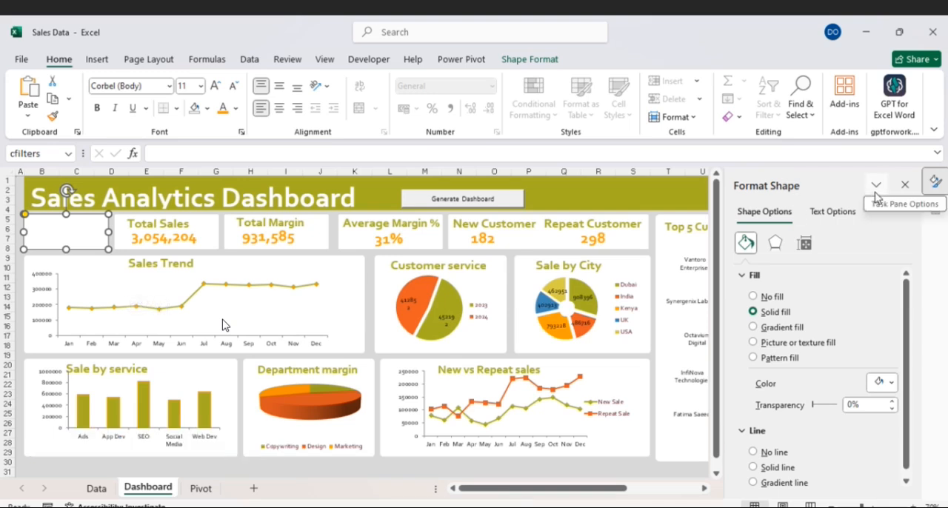
click(904, 185)
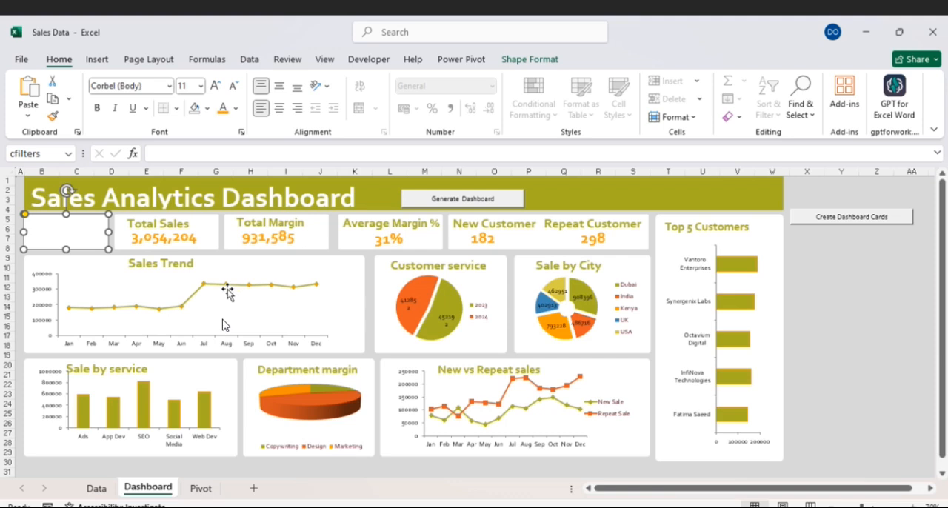
click(139, 280)
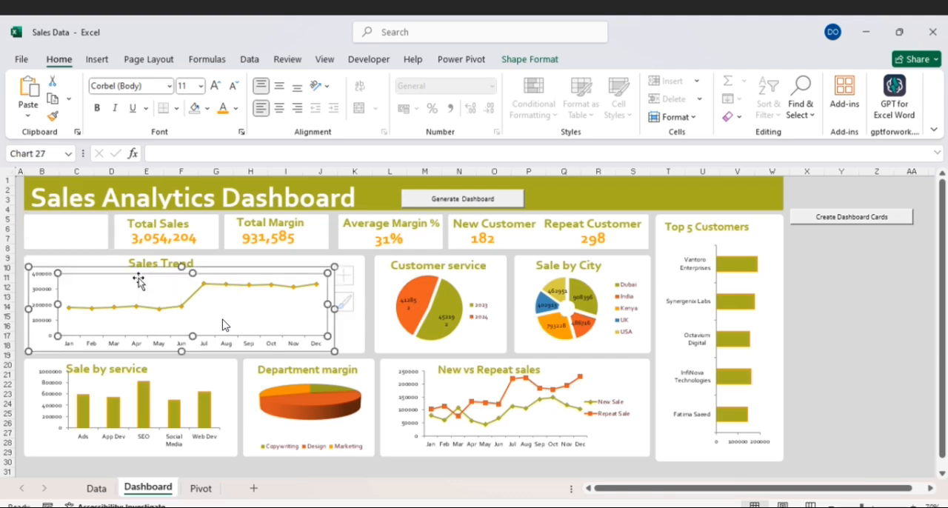
click(215, 262)
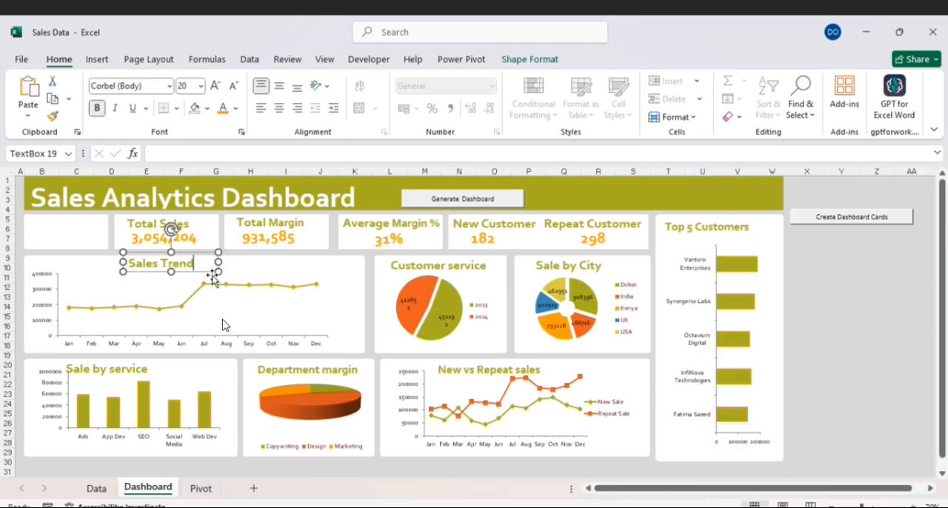
click(264, 275)
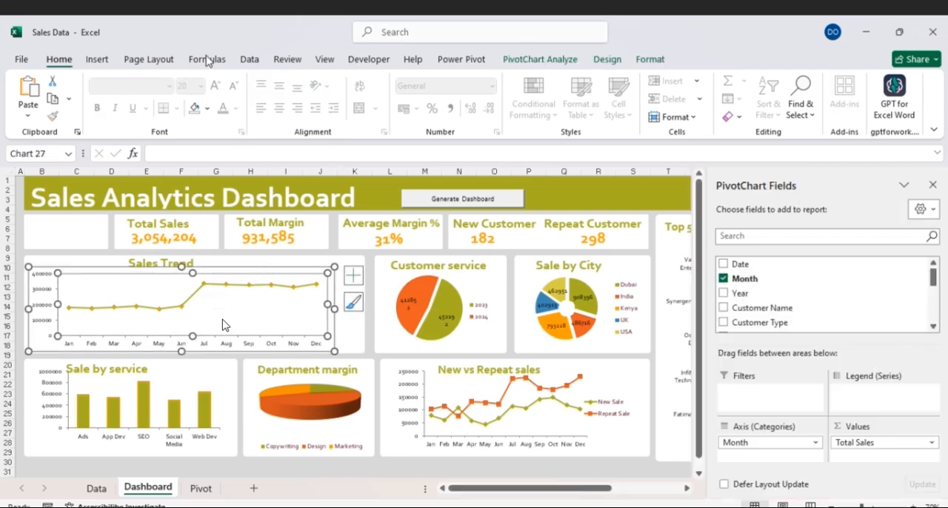
click(106, 61)
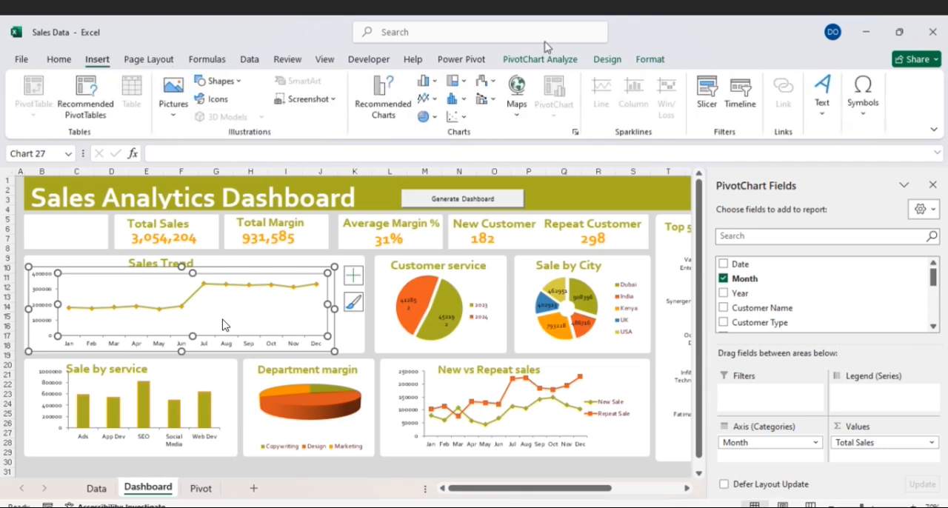
click(707, 107)
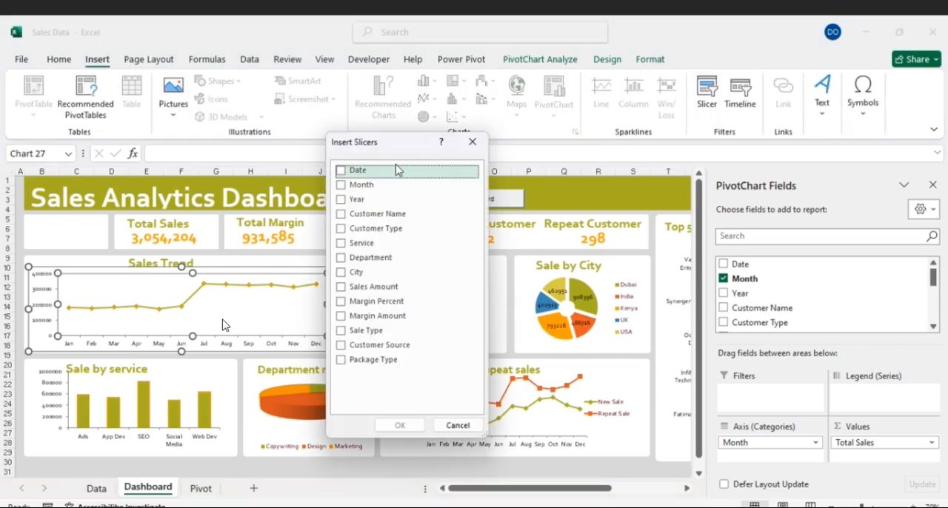
click(341, 200)
click(400, 426)
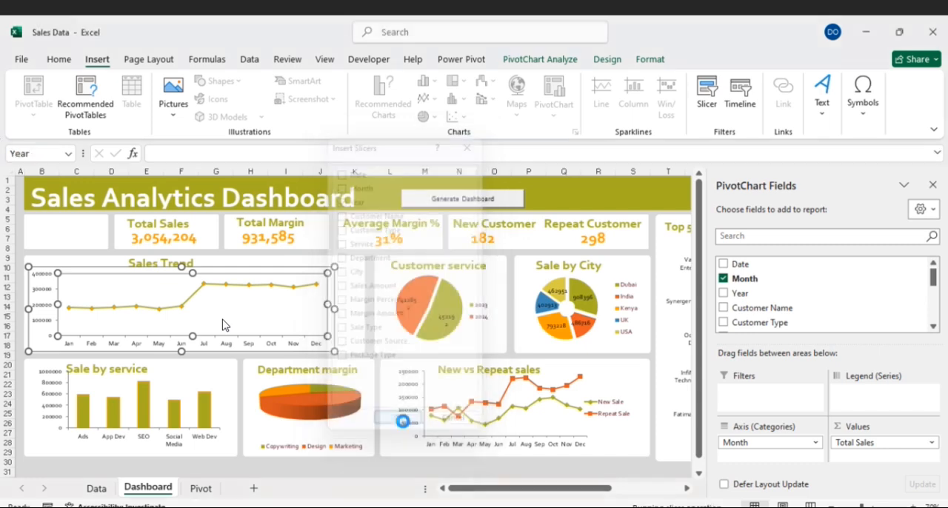
- Set the Year slicer to 2 columns and shrink it to 1.56 by 4.32 cm on the empty card beside Total Sales
drag(361, 392, 374, 314)
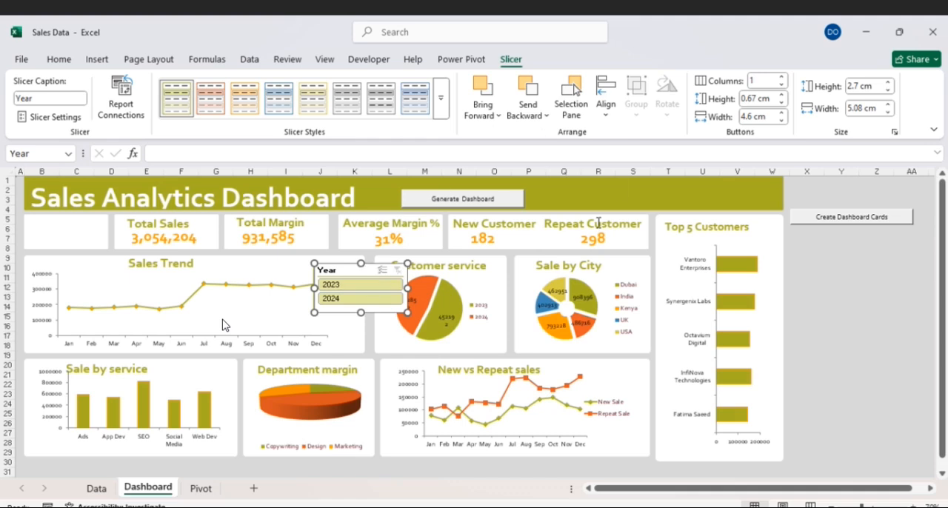
click(782, 78)
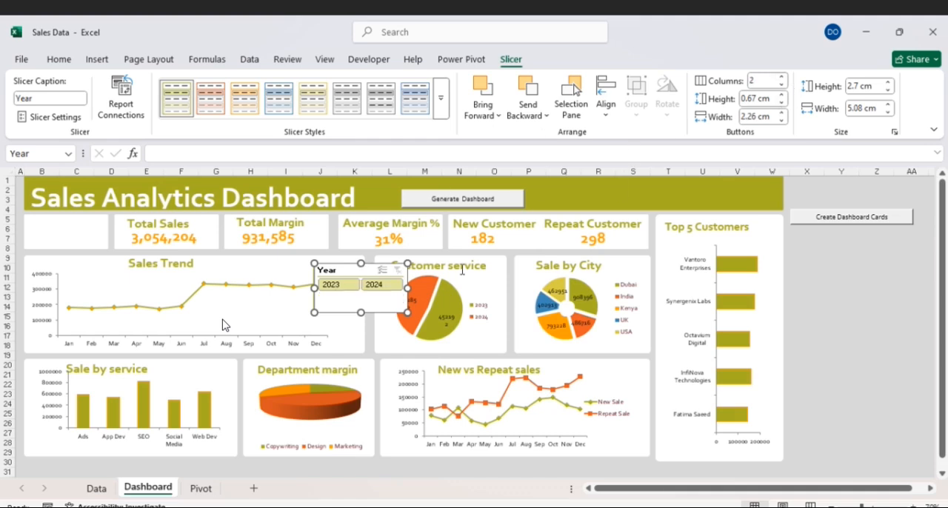
drag(407, 312, 404, 294)
drag(386, 267, 99, 220)
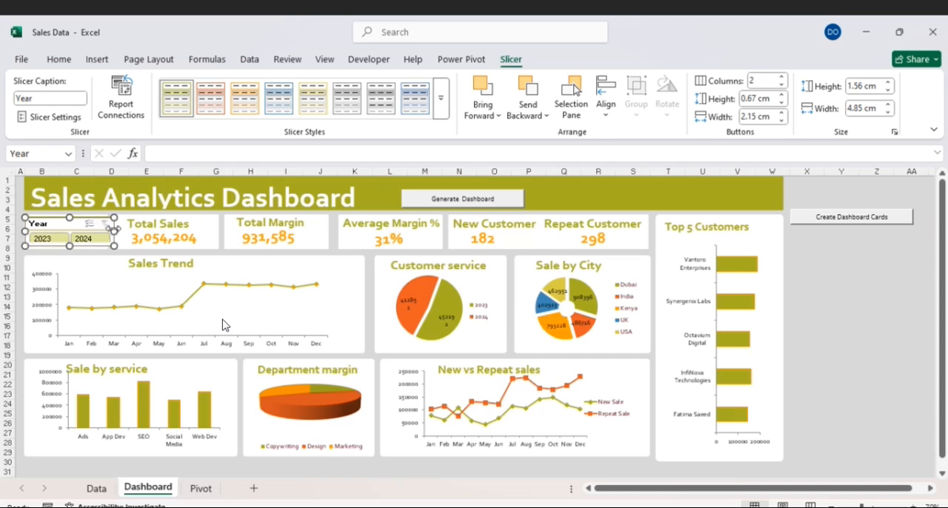
drag(111, 244, 104, 245)
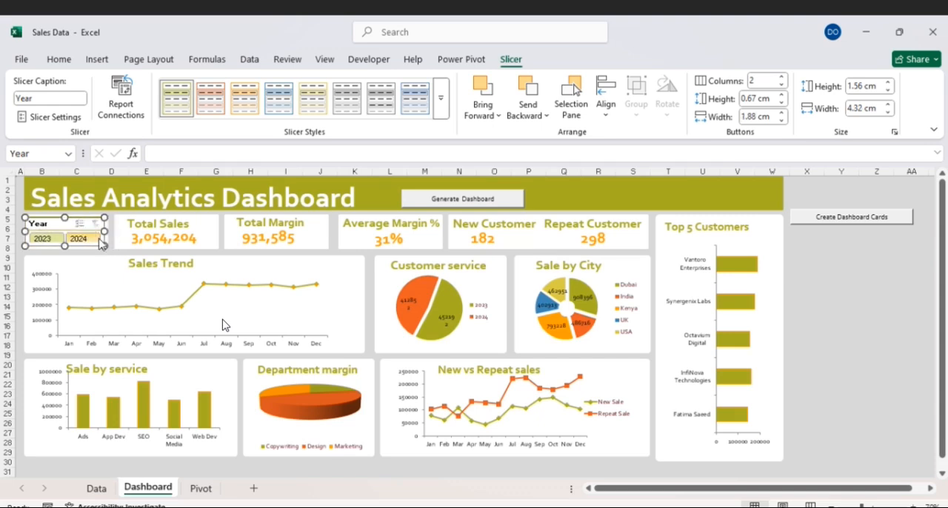
- Test the Year slicer by filtering to 2024, then clear its filter
click(91, 215)
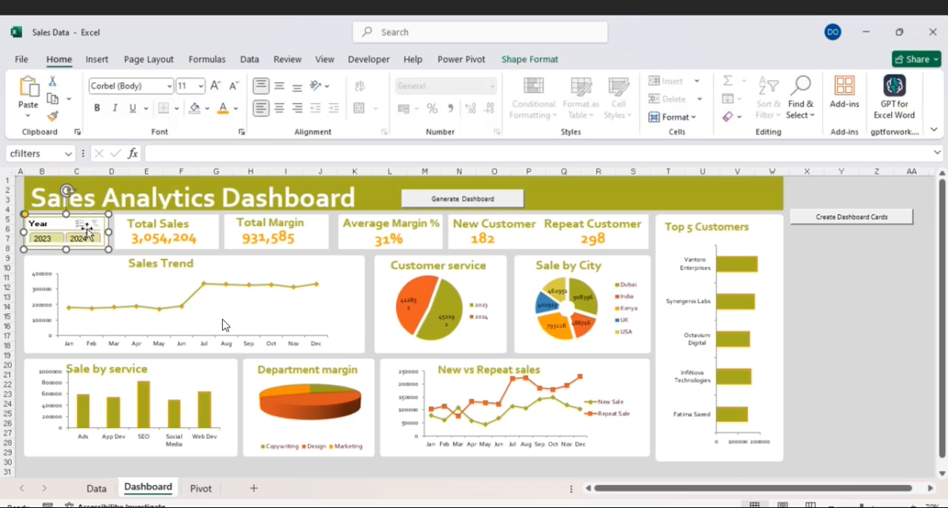
right_click(87, 227)
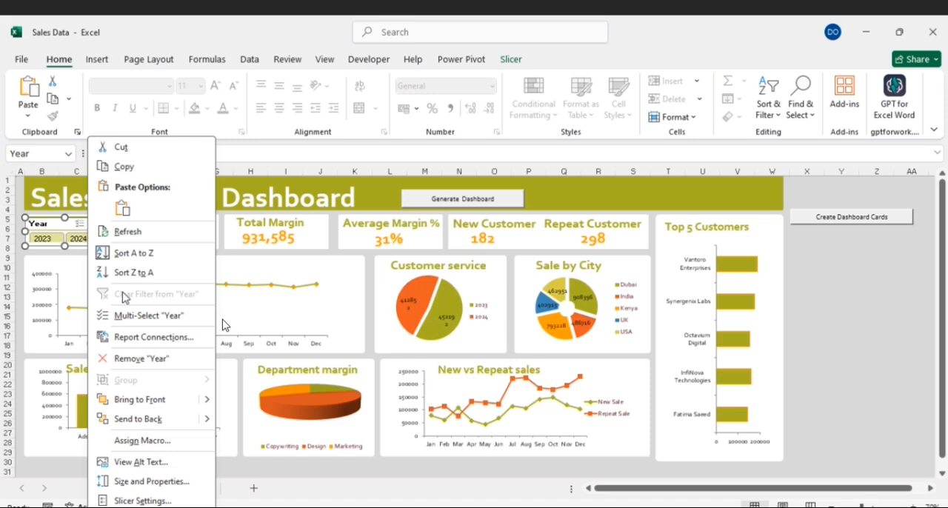
click(813, 291)
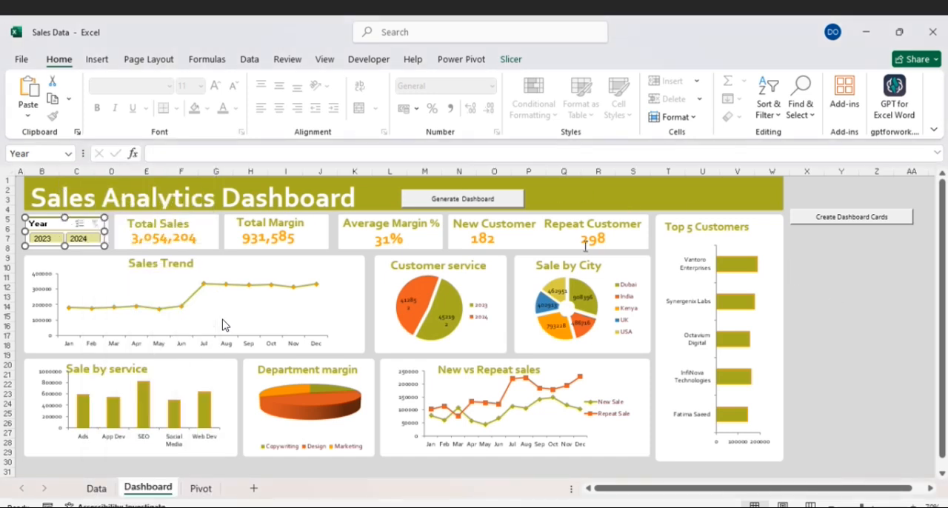
click(80, 239)
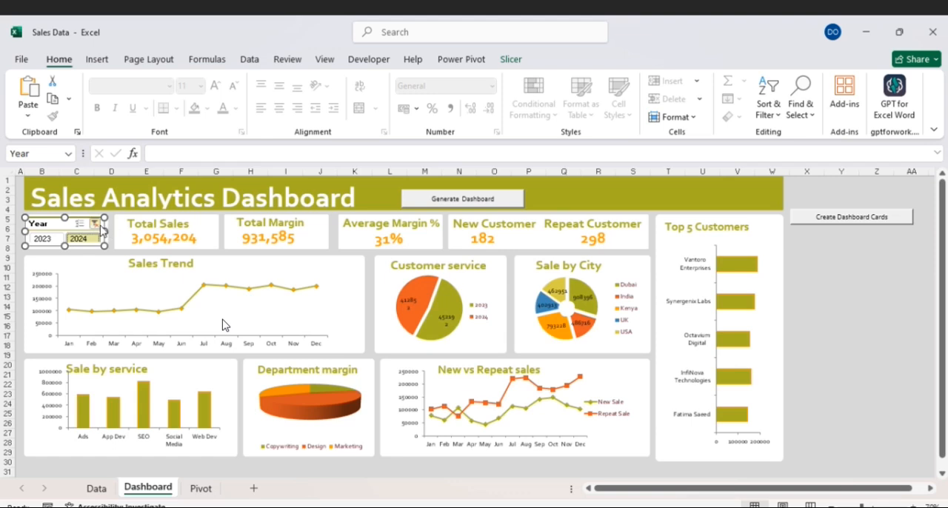
click(95, 223)
- Connect the Year slicer to all the Pivot sheet's pivot tables through its report connections, then deselect the slicer
right_click(90, 234)
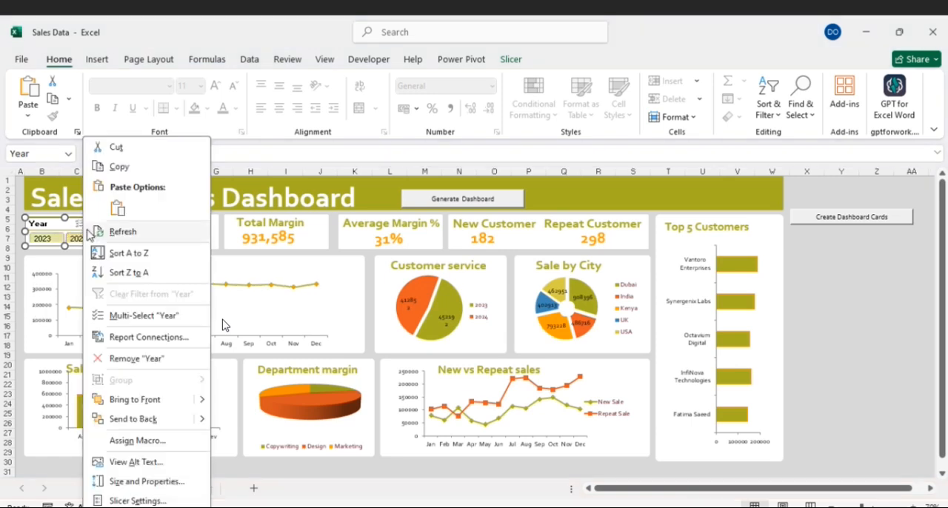
click(148, 337)
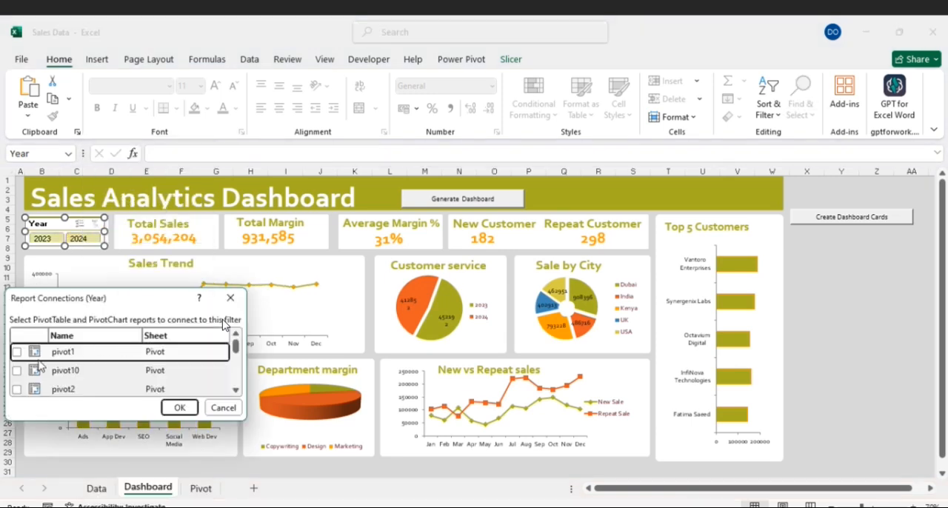
drag(147, 308, 314, 265)
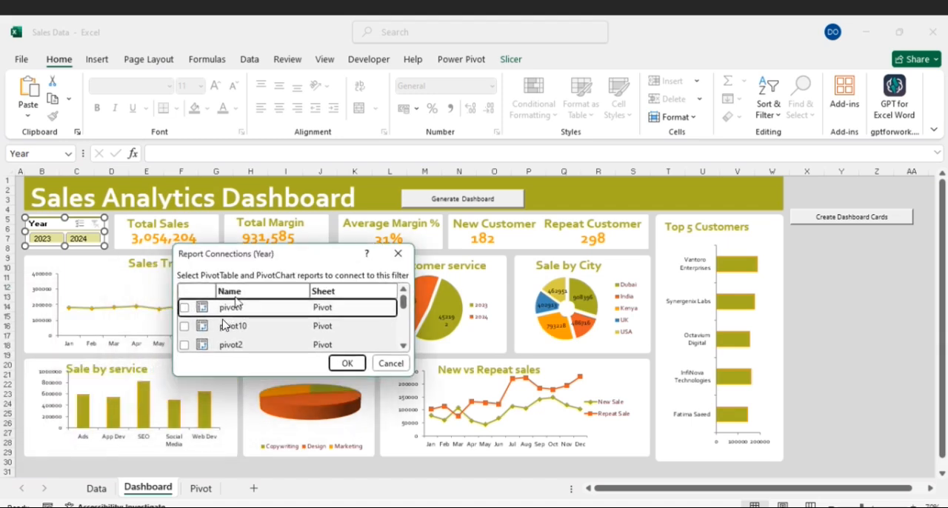
click(184, 326)
click(184, 344)
scroll(225, 326, down, 2)
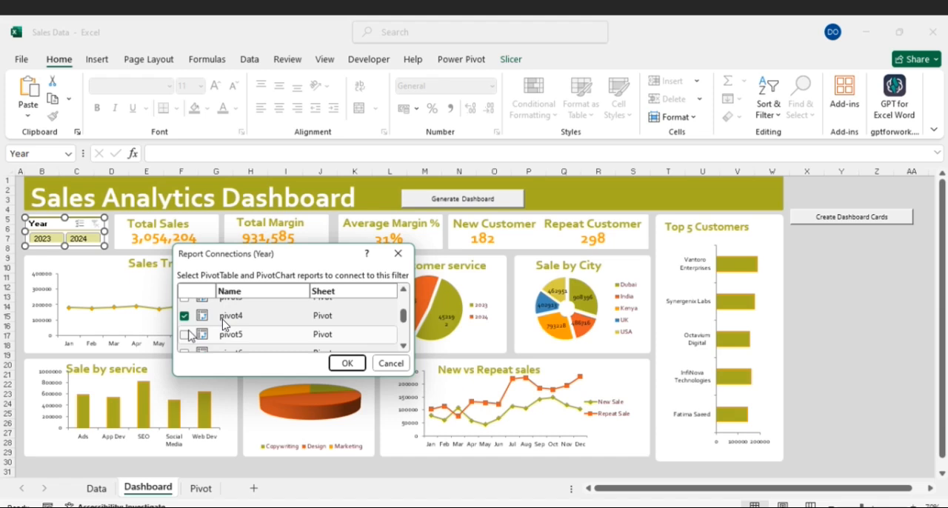
click(185, 330)
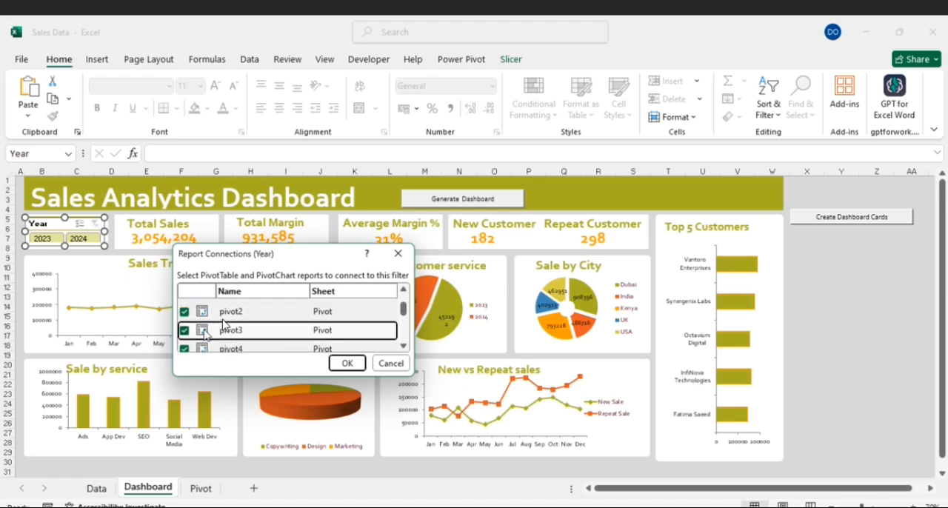
scroll(225, 326, down, 3)
click(185, 320)
click(185, 339)
scroll(186, 341, down, 2)
click(185, 323)
click(186, 343)
scroll(189, 343, down, 1)
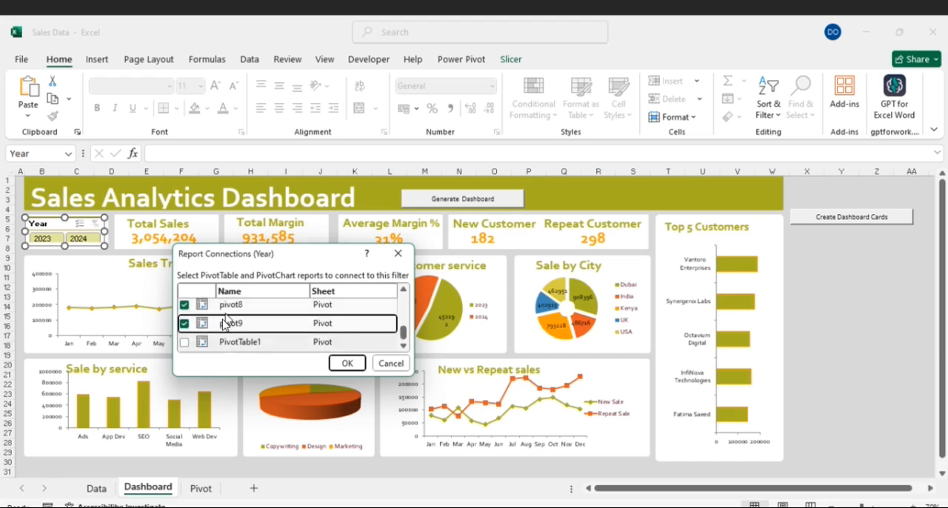
click(220, 340)
scroll(295, 326, up, 8)
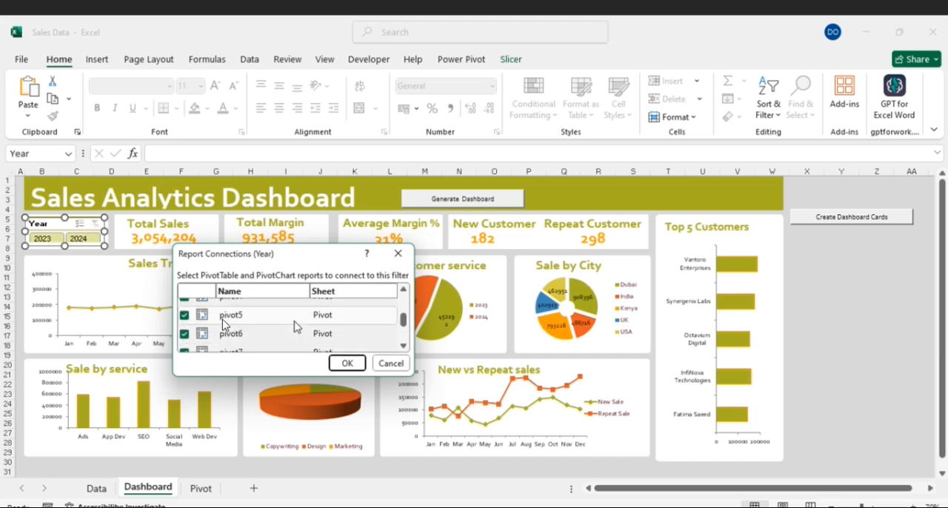
click(345, 363)
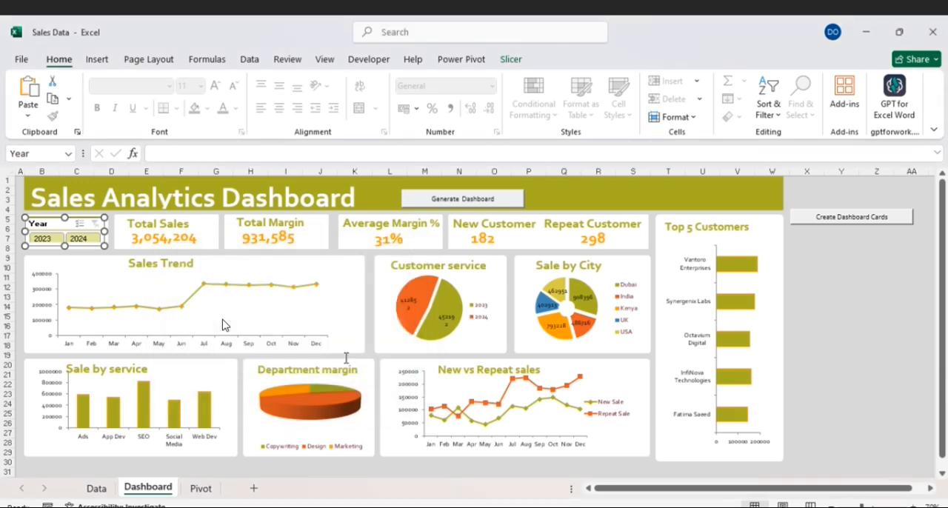
click(837, 276)
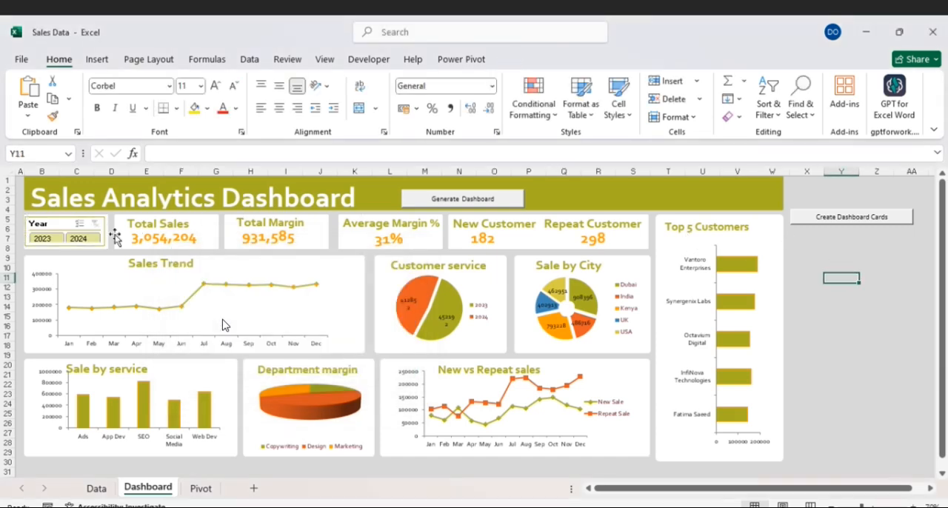
- Insert a City slicer for the Sales Trend chart
click(157, 275)
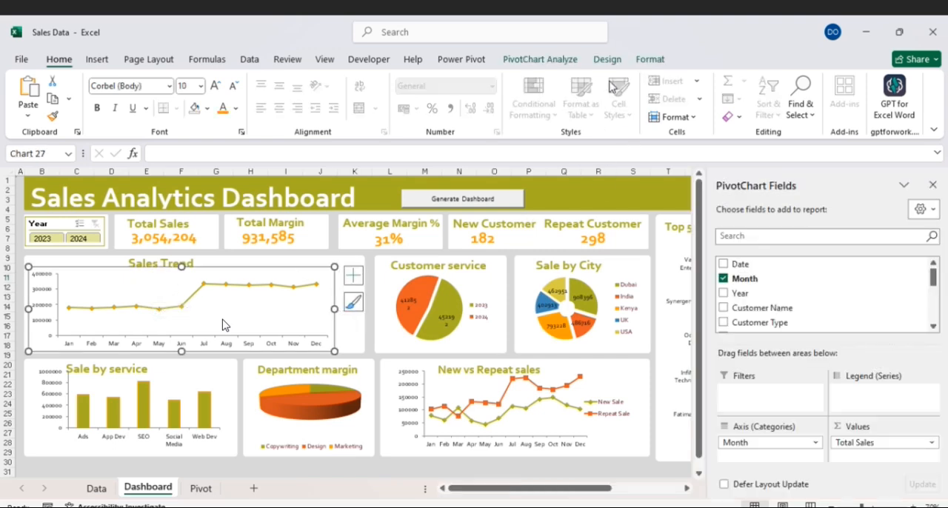
click(97, 59)
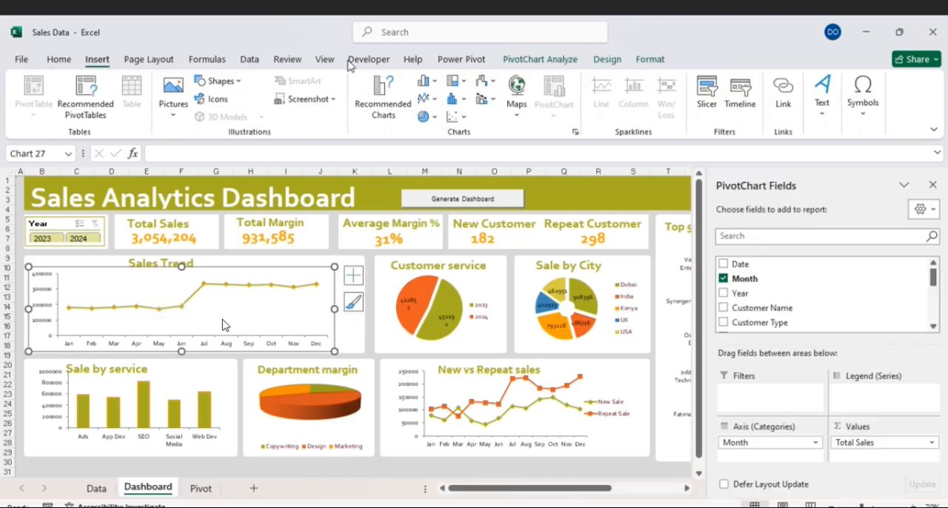
click(707, 97)
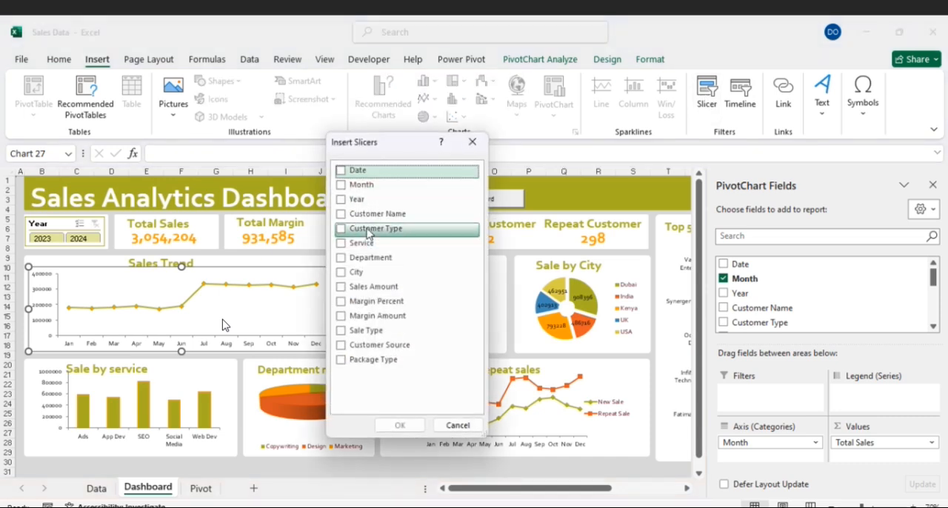
click(343, 273)
click(400, 425)
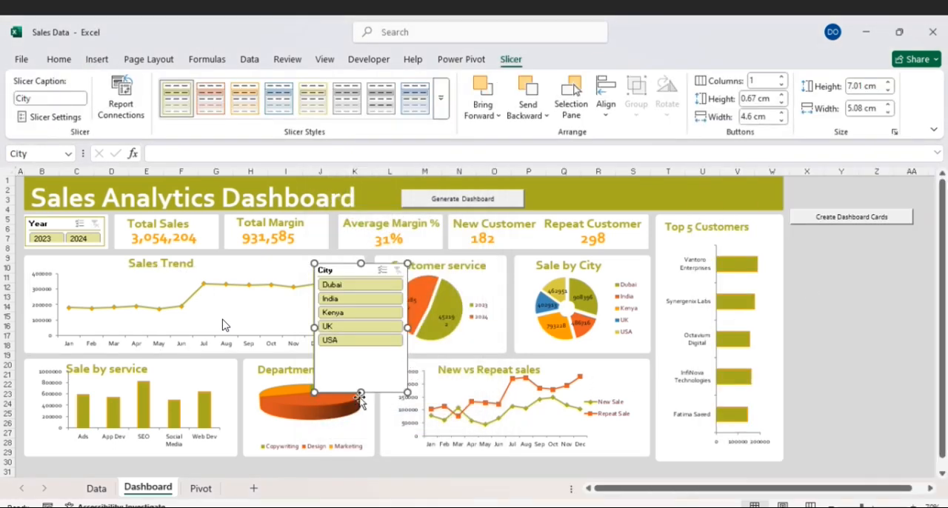
- Set the City slicer to 5 columns, resize it to about 1.74 by 9.87 cm and place it on the dashboard's title banner
click(783, 77)
click(782, 77)
click(782, 77)
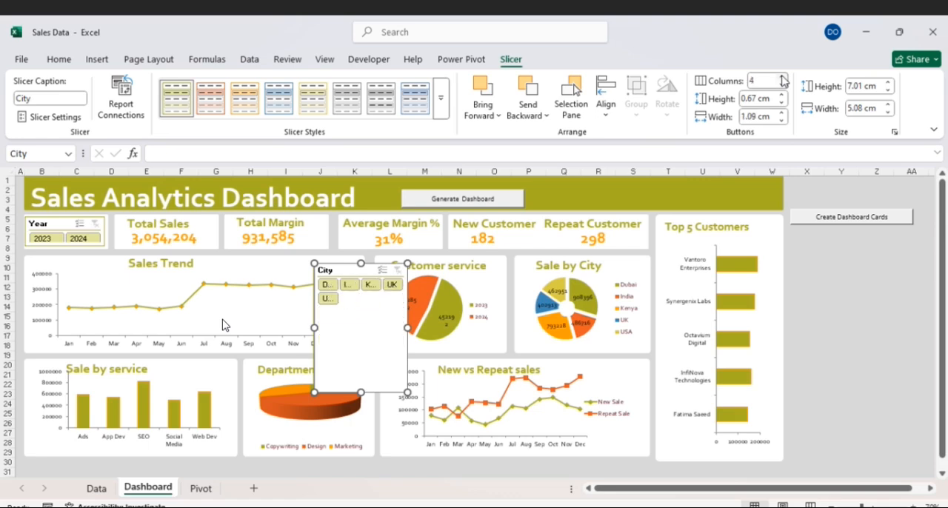
click(782, 77)
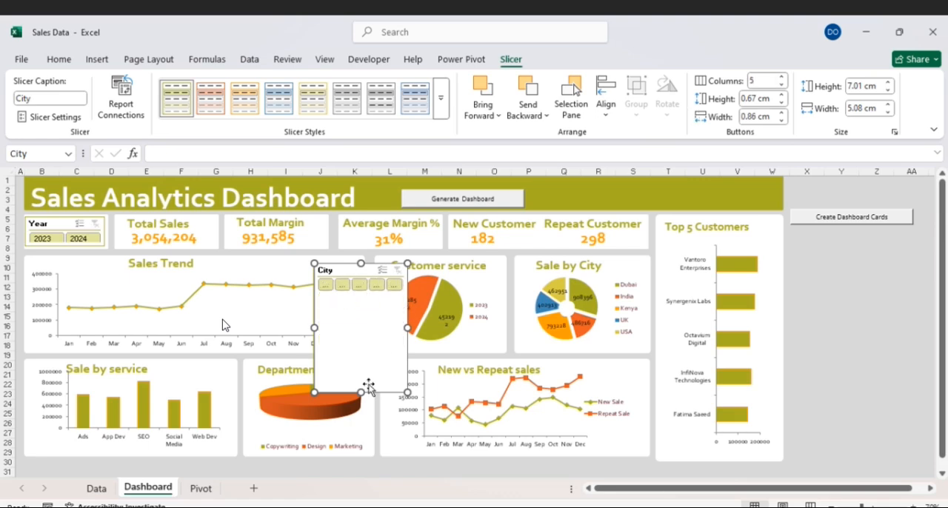
drag(361, 390, 476, 284)
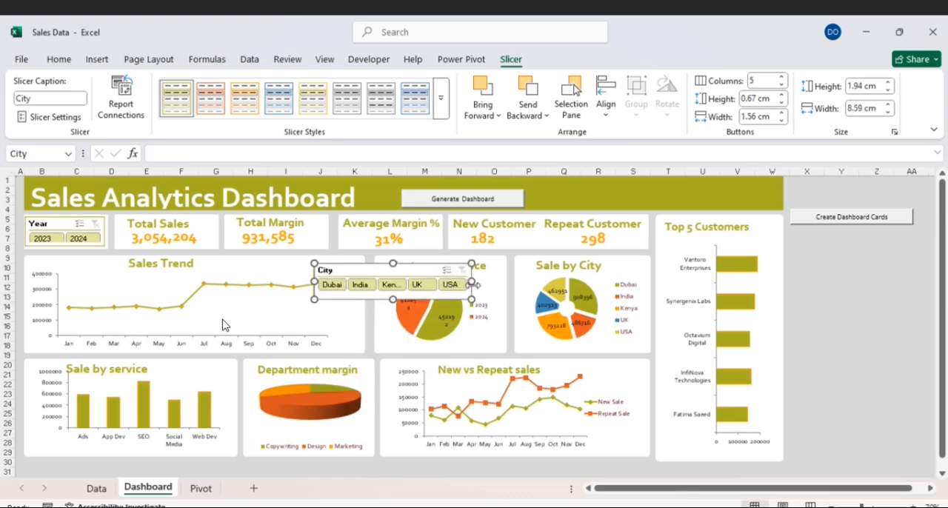
drag(473, 261, 495, 284)
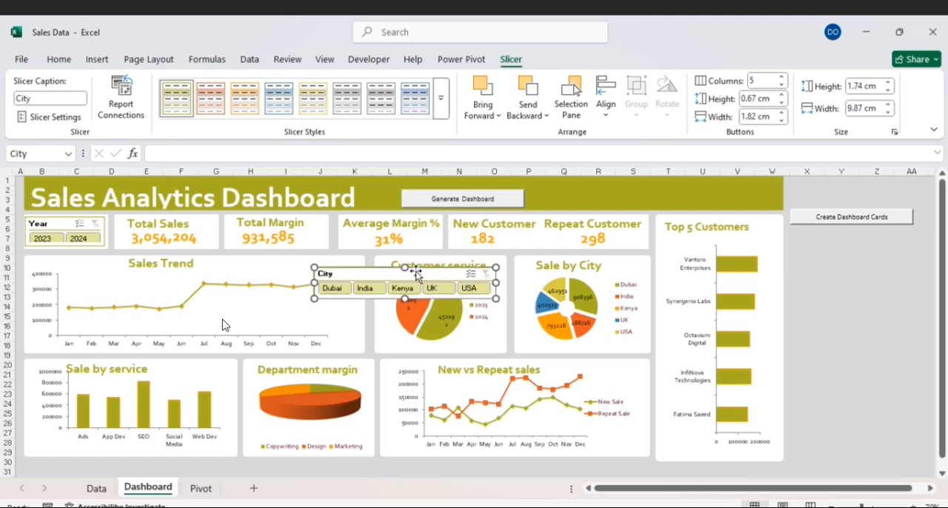
drag(420, 272, 642, 181)
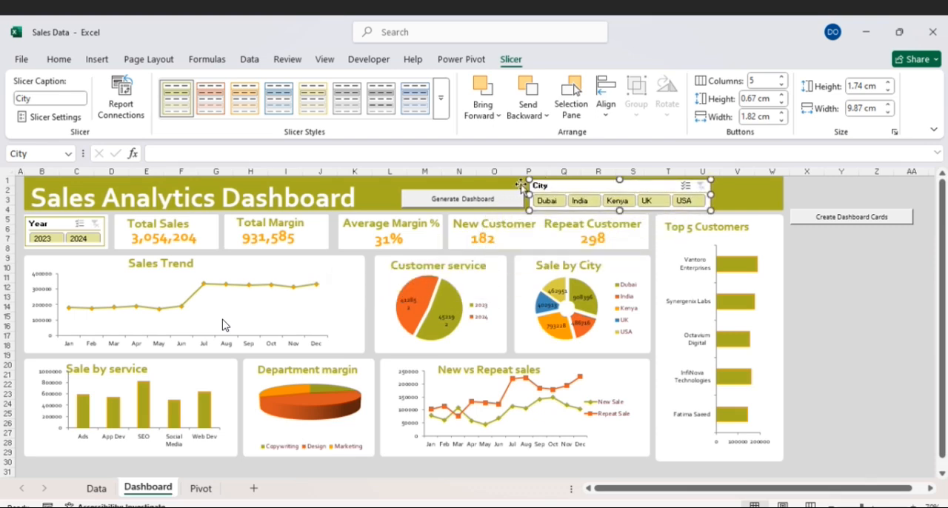
- Shift the Generate Dashboard button and the City slicer slightly along the banner toward the dashboard title
right_click(489, 190)
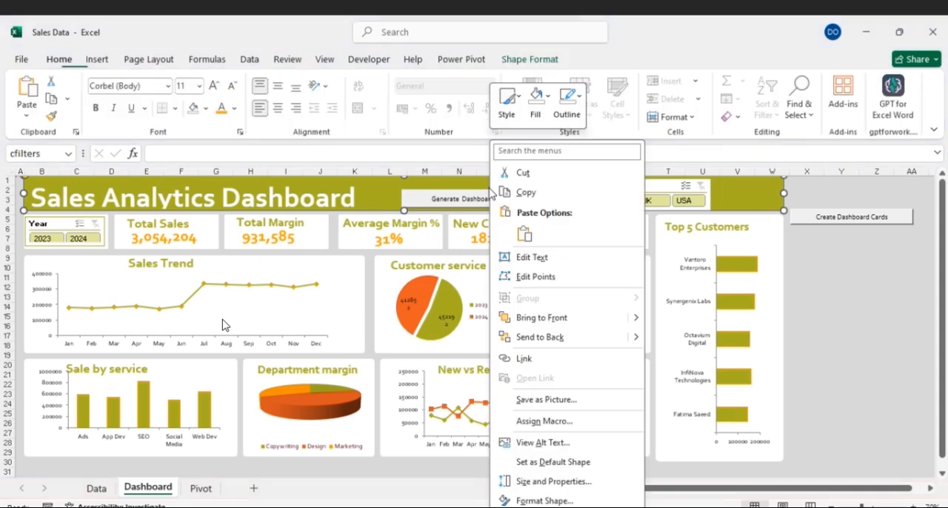
right_click(455, 196)
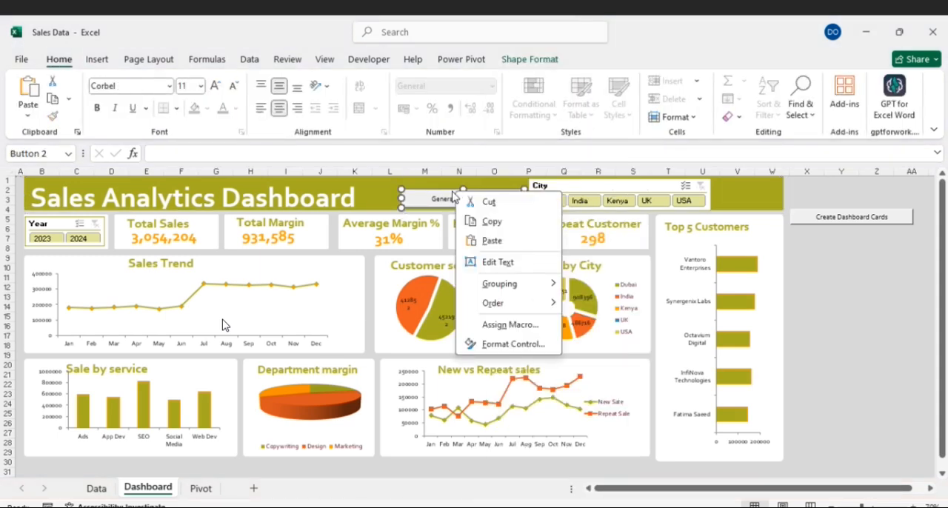
key(Escape)
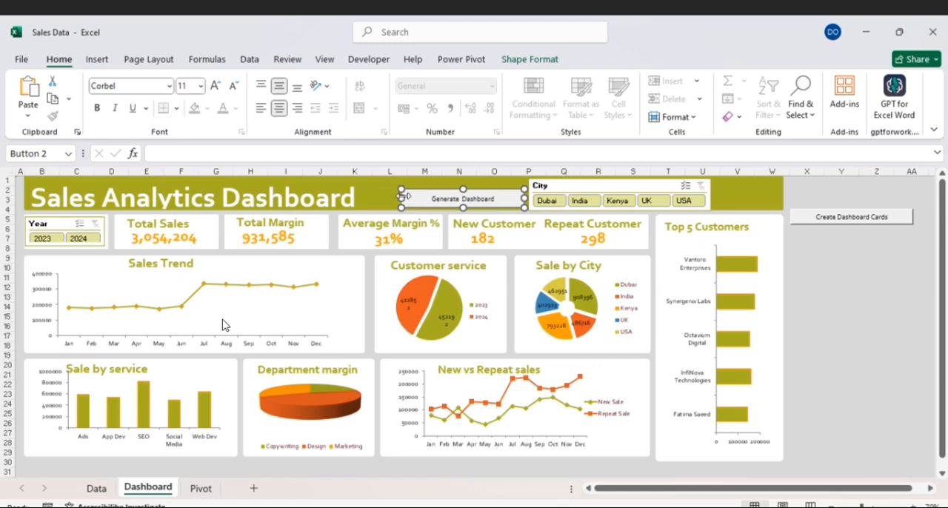
drag(415, 192, 396, 189)
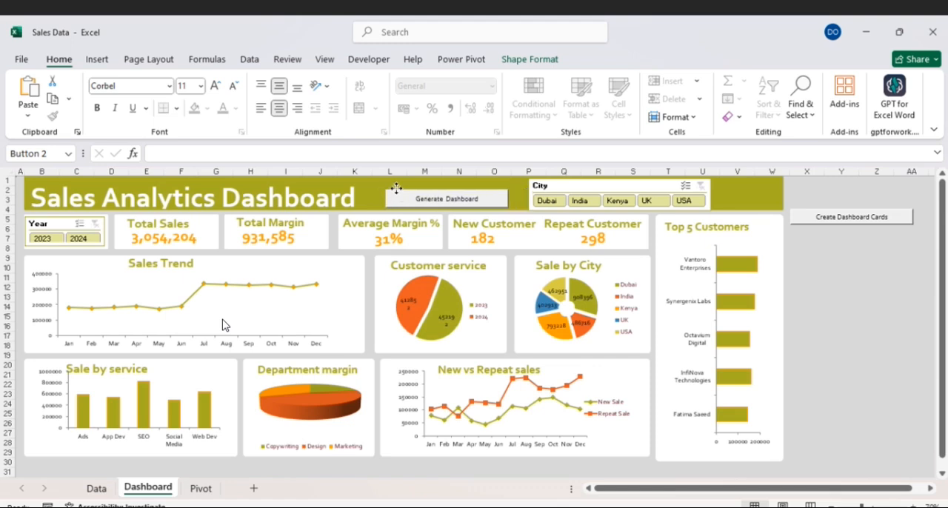
click(606, 181)
drag(605, 181, 592, 180)
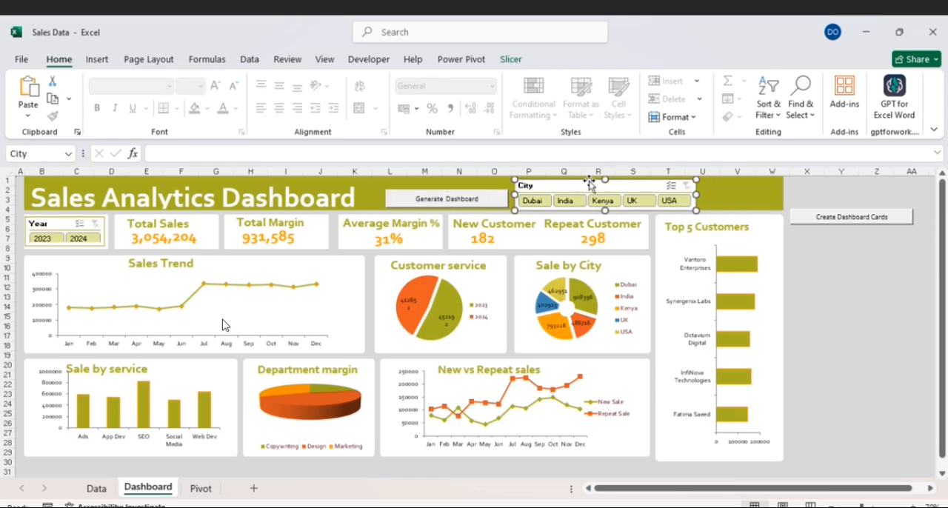
- Connect the City slicer to all the Pivot sheet's pivot tables, pivot1 to pivot10 and PivotTable1, through its report connections
right_click(652, 185)
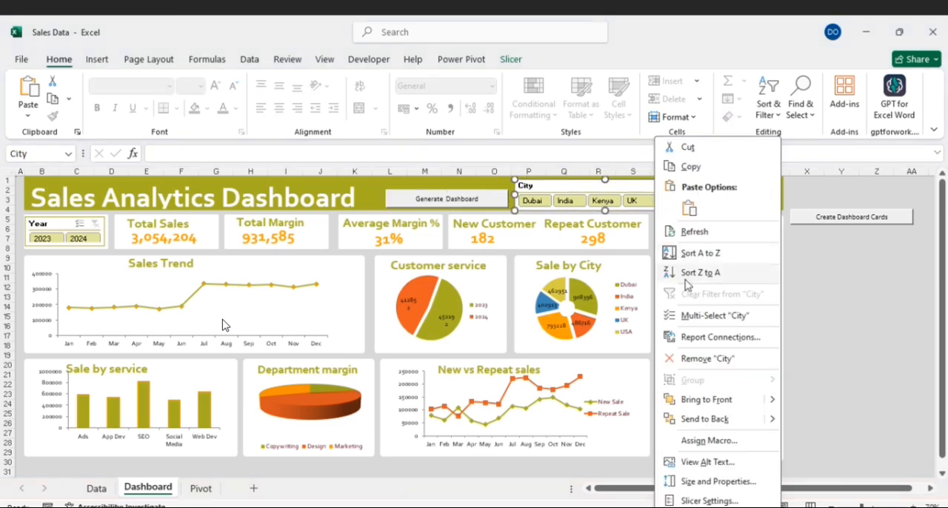
click(696, 336)
click(584, 343)
click(584, 361)
click(585, 381)
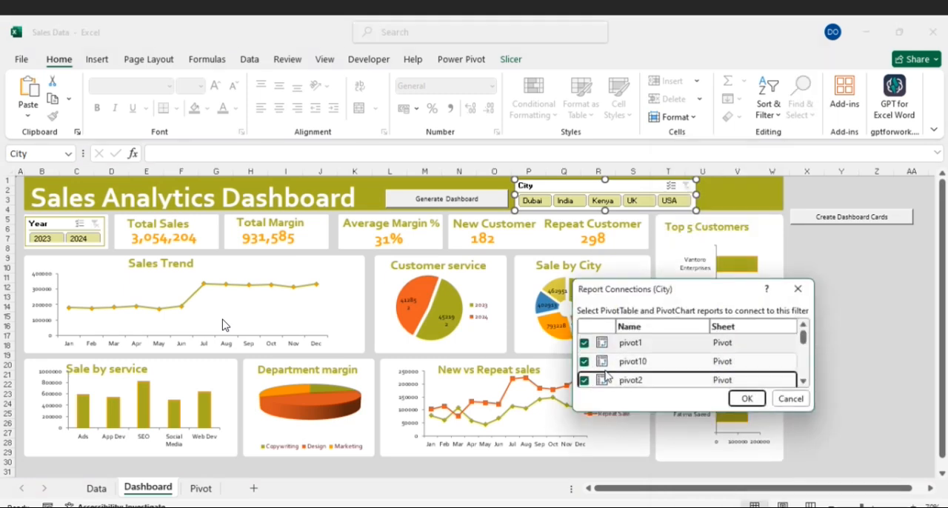
scroll(605, 367, down, 1)
click(586, 365)
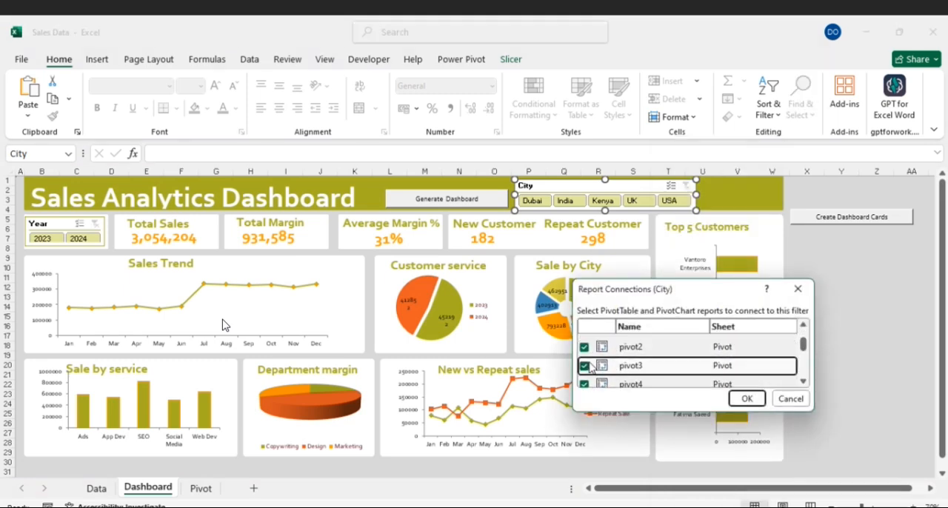
scroll(621, 361, down, 2)
click(584, 340)
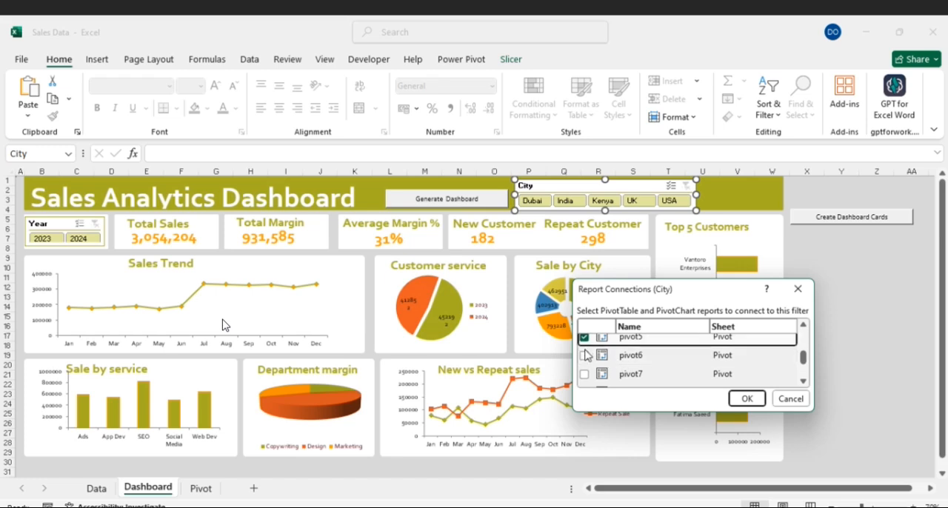
click(585, 356)
click(584, 374)
scroll(624, 359, down, 1)
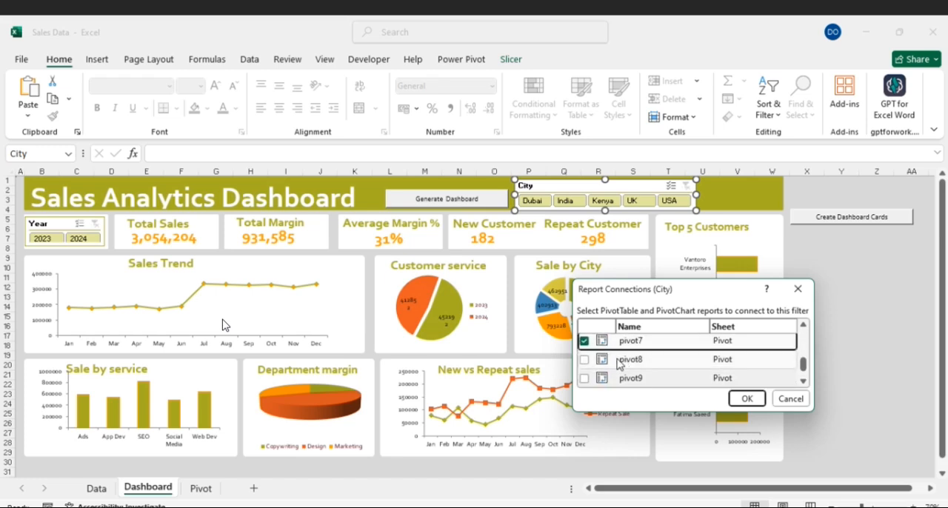
click(585, 360)
click(585, 379)
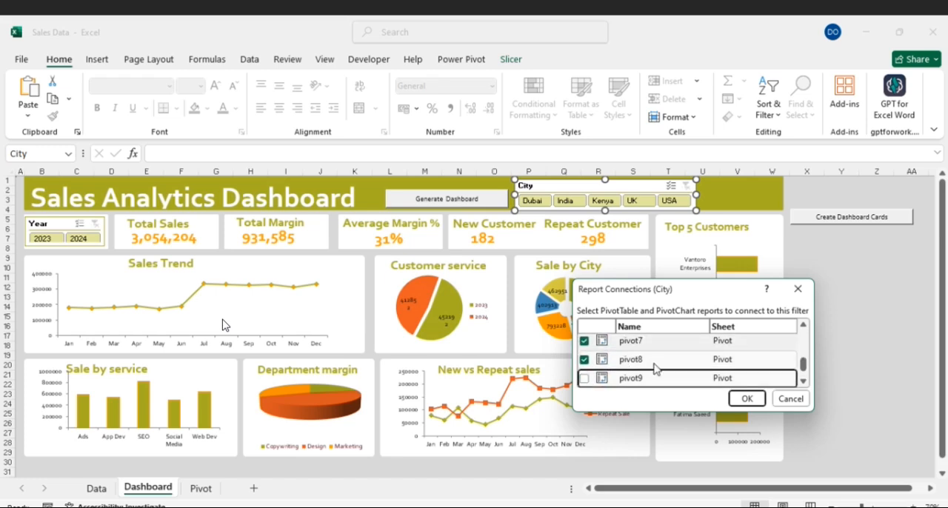
scroll(654, 369, down, 1)
click(585, 360)
click(585, 378)
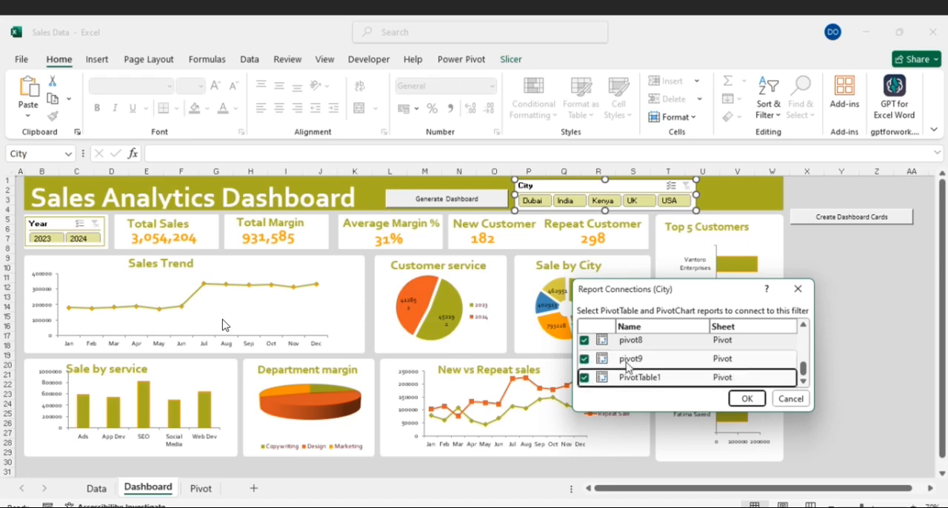
scroll(628, 364, up, 5)
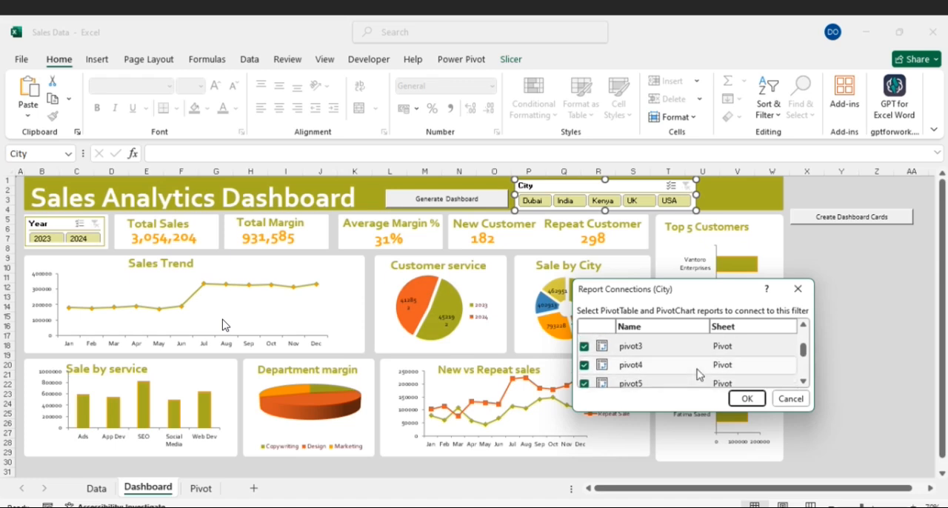
click(746, 399)
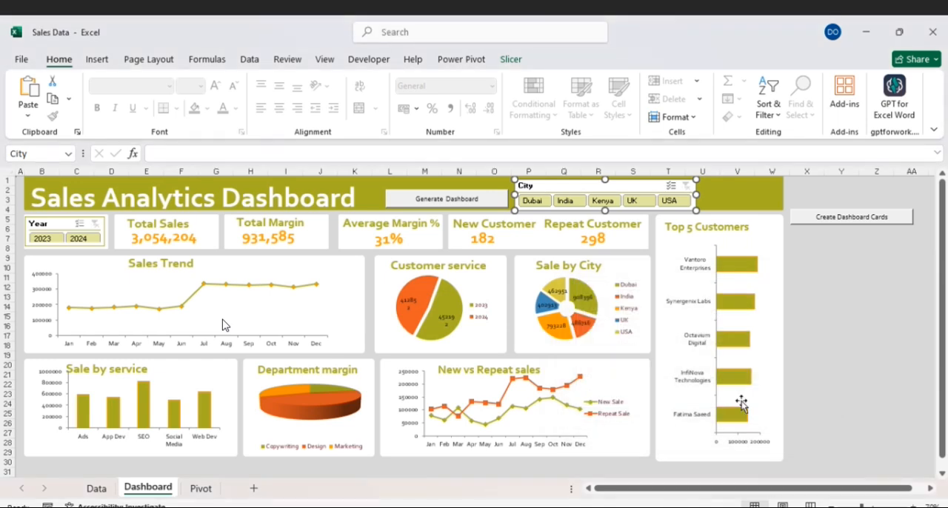
- Test the City slicer by filtering to USA and UK in turn, and clear its filter
click(676, 204)
click(649, 203)
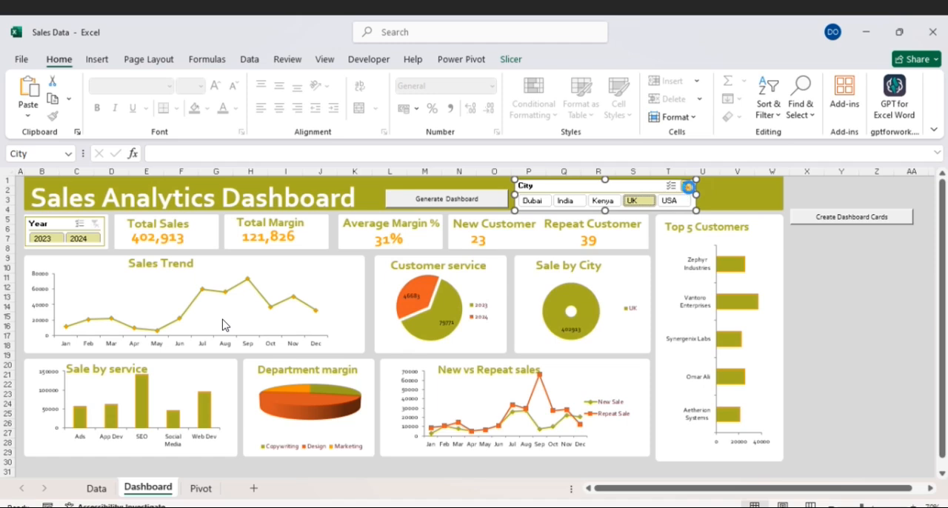
click(686, 186)
- Try a Sale Type slicer for the Sales Trend chart and delete it
click(236, 263)
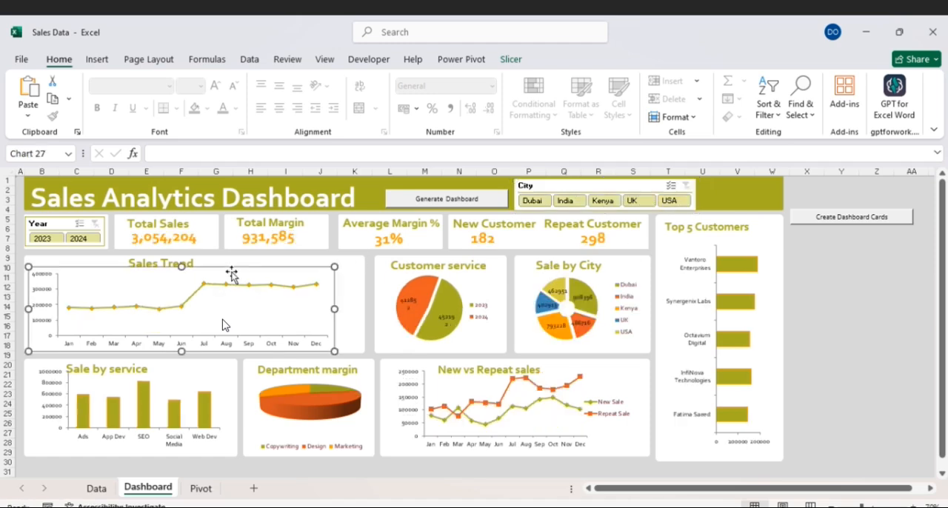
click(93, 65)
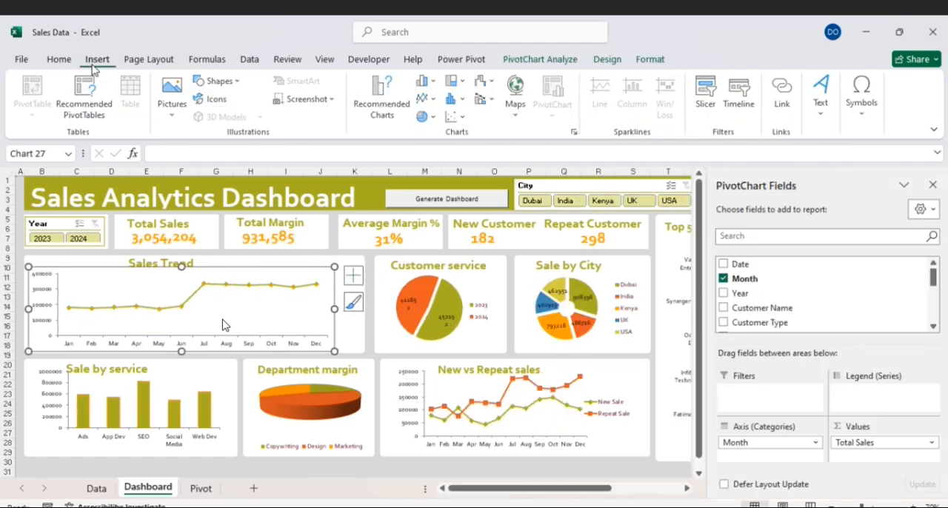
click(710, 96)
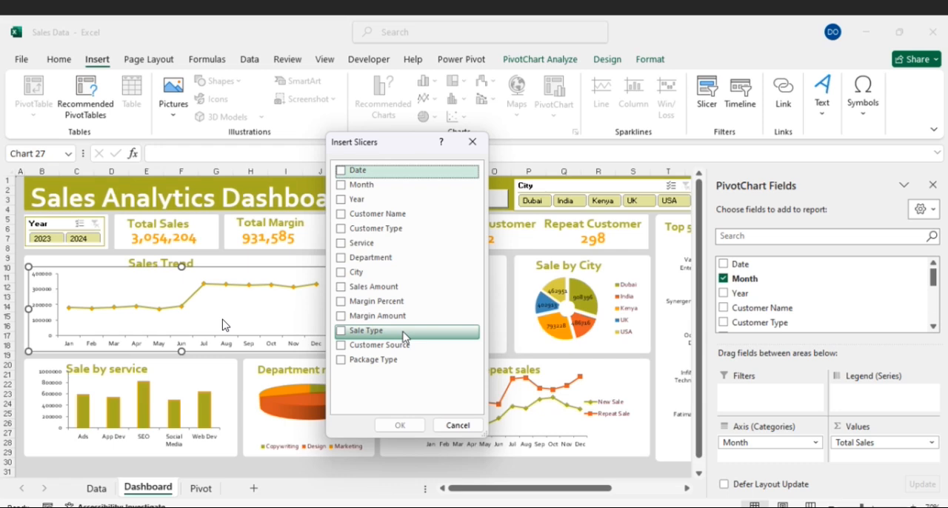
click(340, 331)
click(400, 425)
click(401, 428)
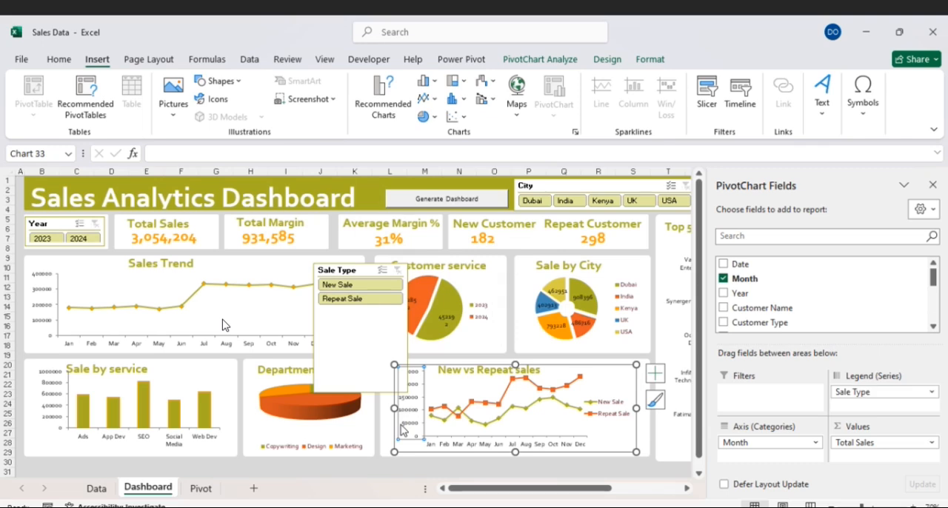
click(403, 274)
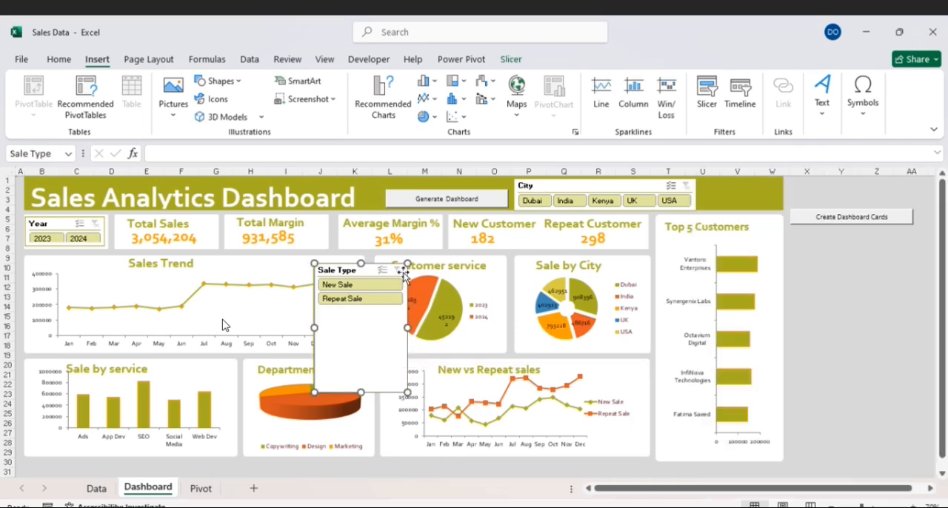
key(Delete)
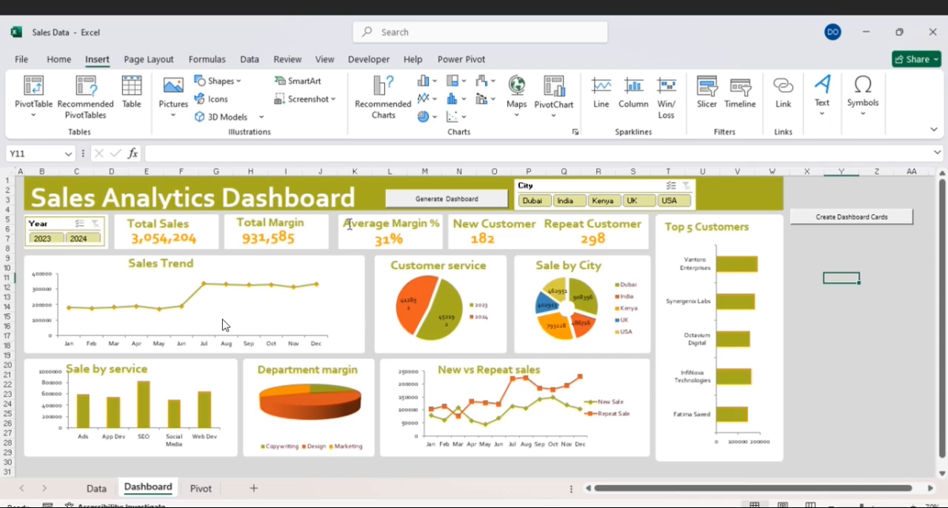
- Insert a Customer Type slicer for the Sales Trend chart
click(329, 271)
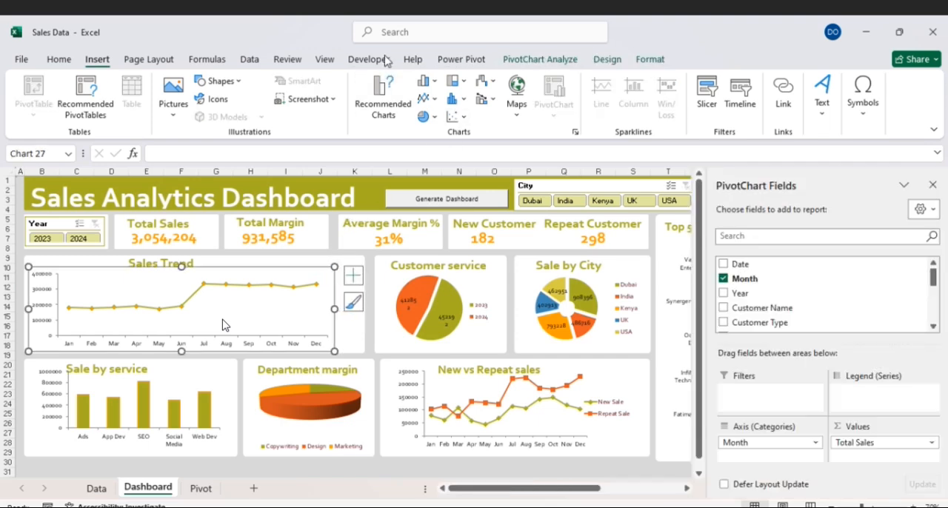
click(707, 104)
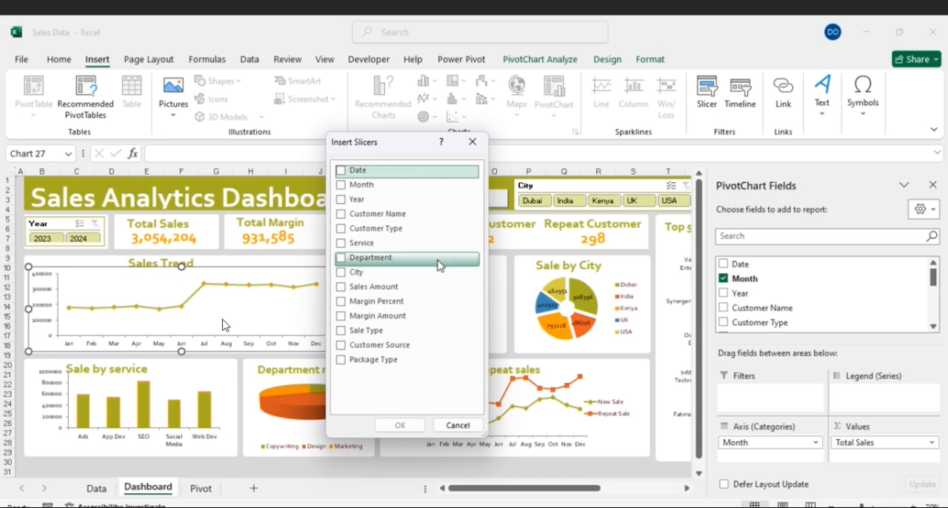
click(348, 229)
click(400, 426)
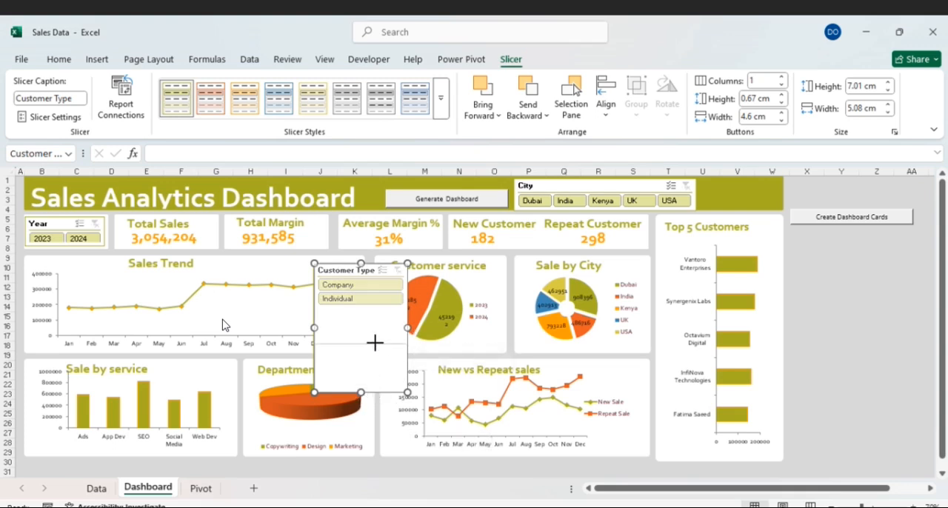
- Arrange the Customer Type slicer's buttons in 2 columns, shrink the slicer and place it in the title banner beside the City slicer
drag(379, 331, 380, 334)
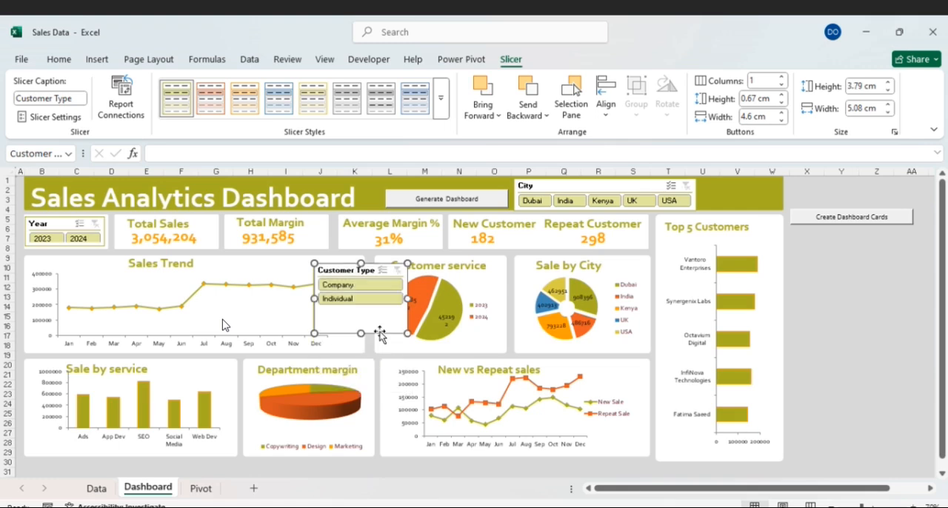
click(782, 77)
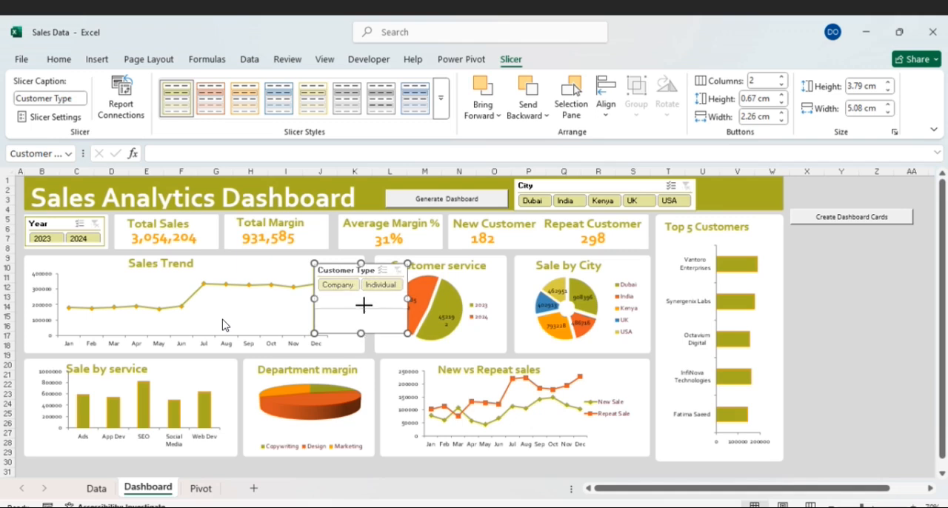
drag(367, 295, 401, 298)
drag(369, 265, 755, 178)
drag(641, 184, 640, 183)
drag(784, 184, 784, 211)
- Move the Generate Dashboard button slightly left in the banner, closer to the dashboard title
click(637, 189)
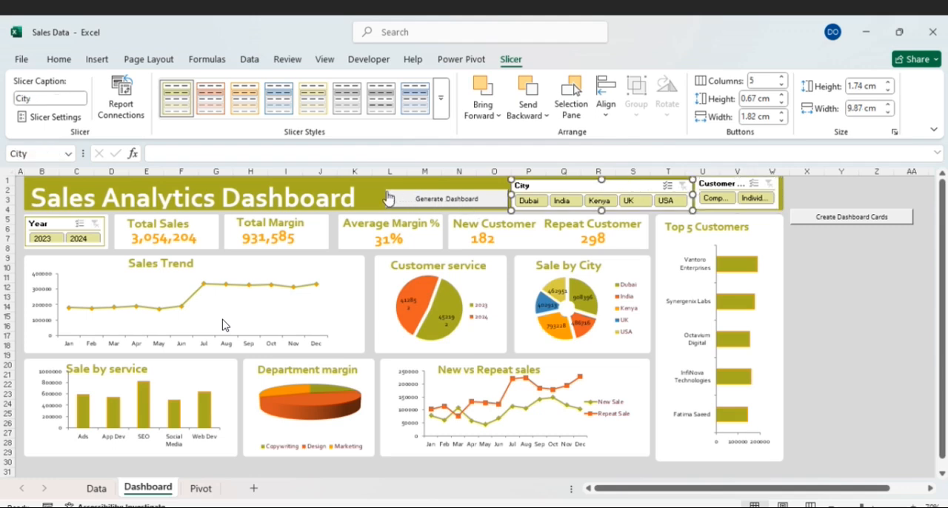
right_click(396, 197)
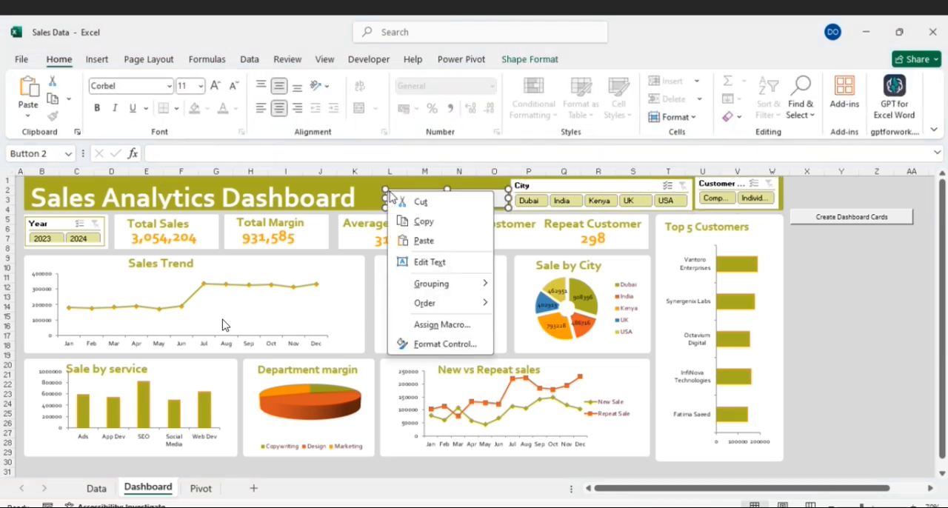
click(385, 189)
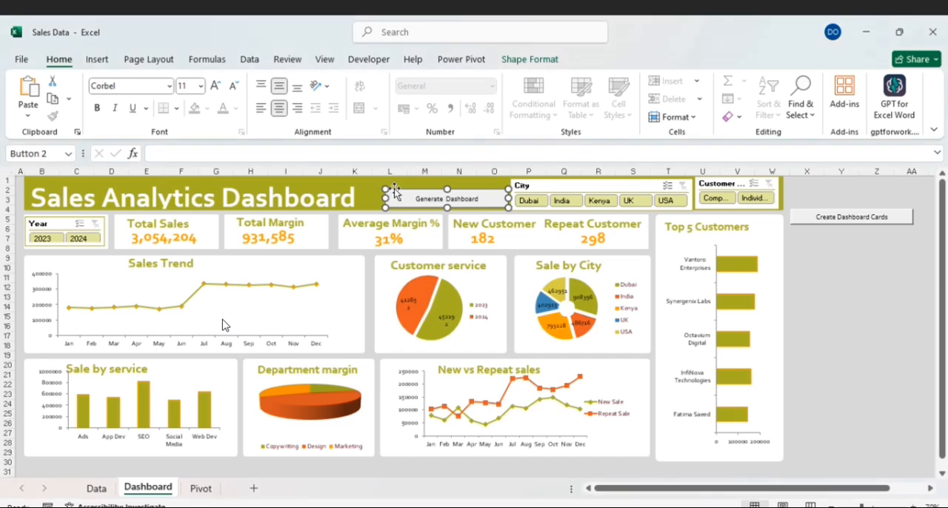
drag(397, 189, 393, 189)
drag(388, 190, 378, 190)
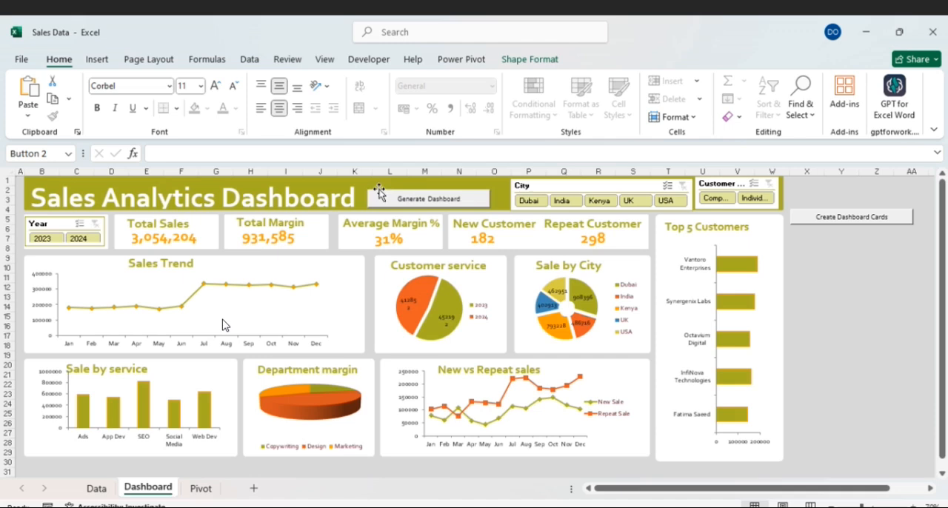
- Shift the City slicer slightly left and reposition and widen the Customer Type slicer so its caption and button labels fit
drag(572, 184, 561, 181)
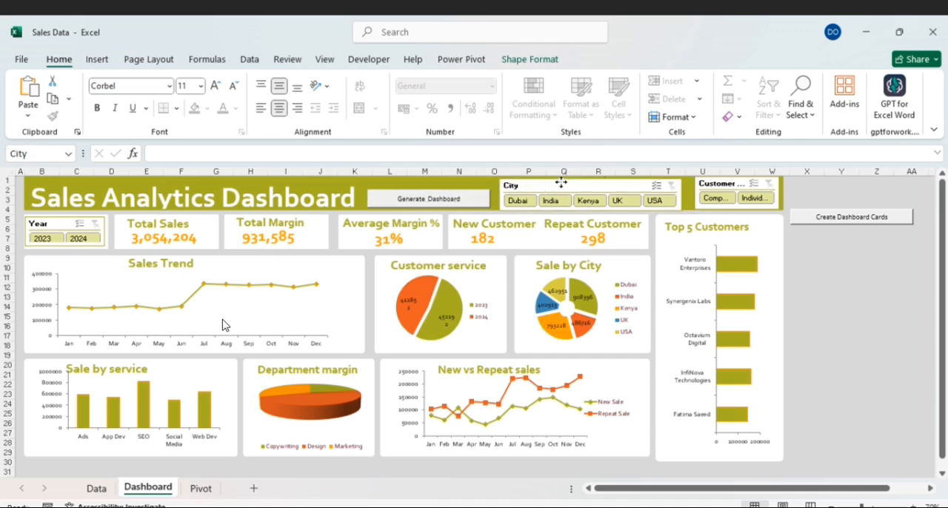
drag(737, 184, 730, 185)
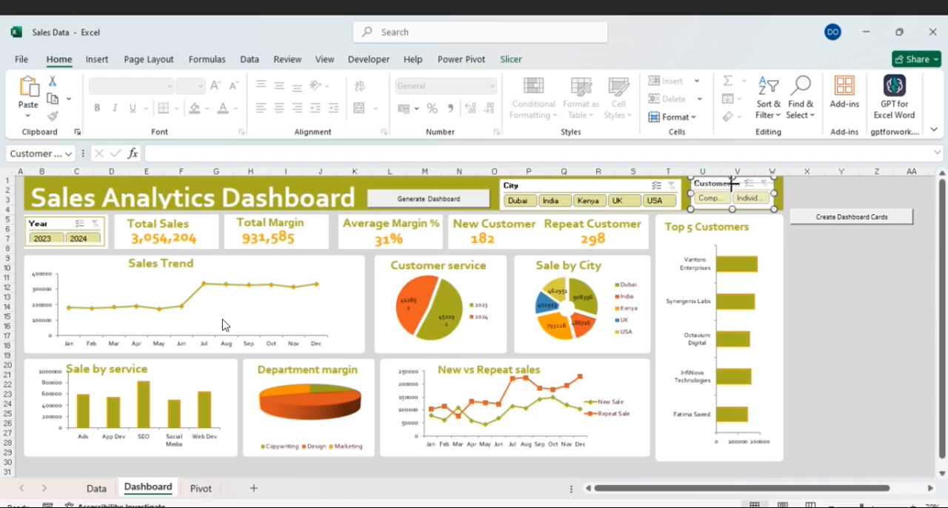
drag(732, 179, 686, 192)
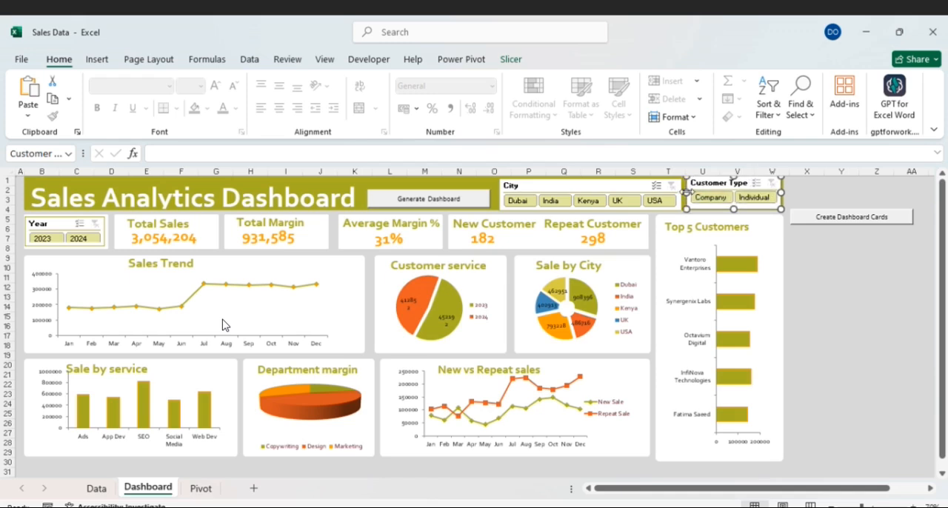
- Connect the Customer Type slicer to all the Pivot sheet's pivot tables, pivot1 to pivot10 and PivotTable1, through its report connections
right_click(758, 181)
click(807, 339)
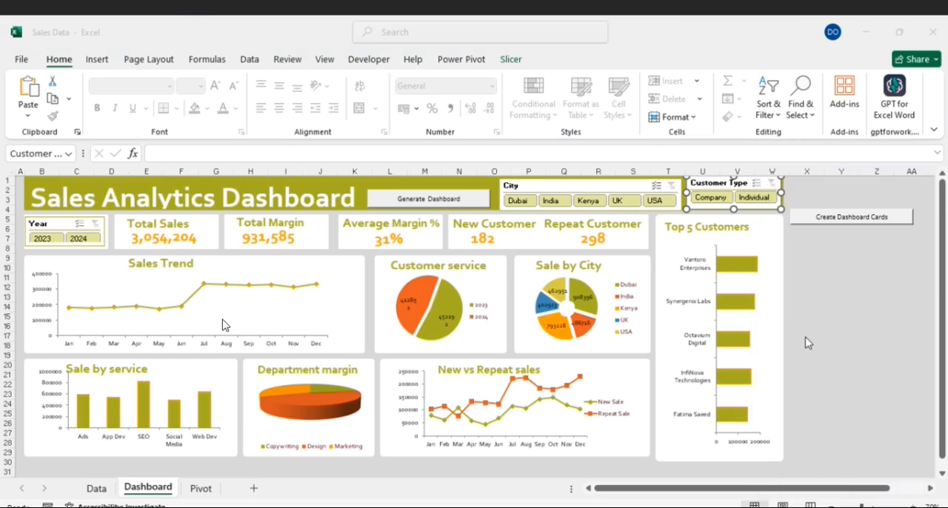
click(697, 348)
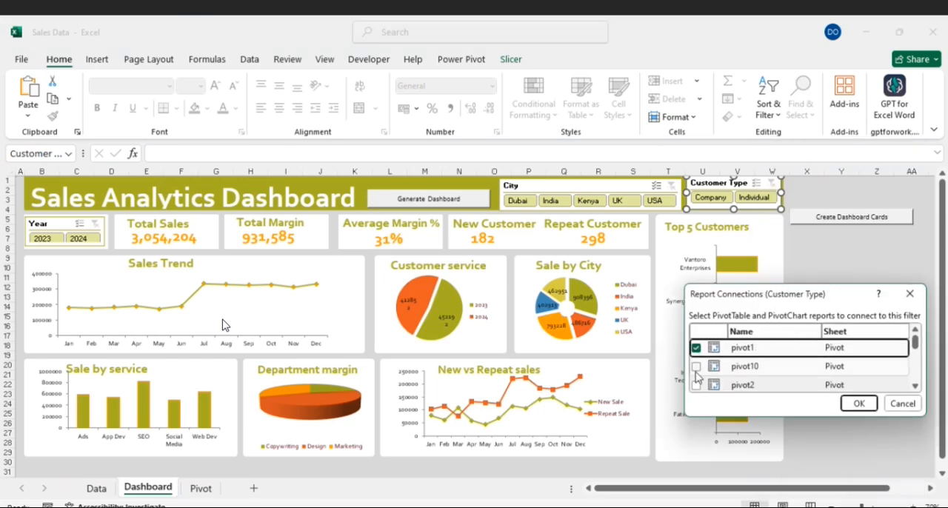
click(696, 366)
click(696, 384)
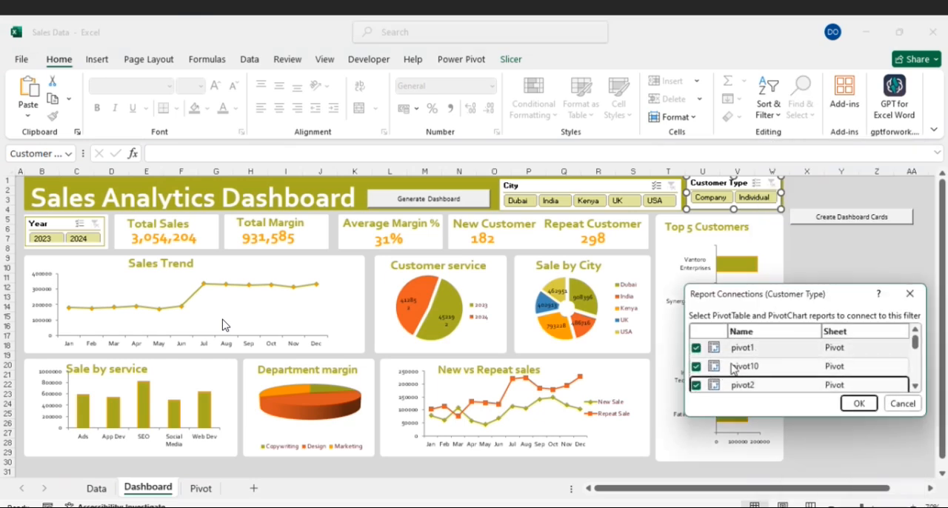
scroll(732, 369, down, 1)
click(697, 371)
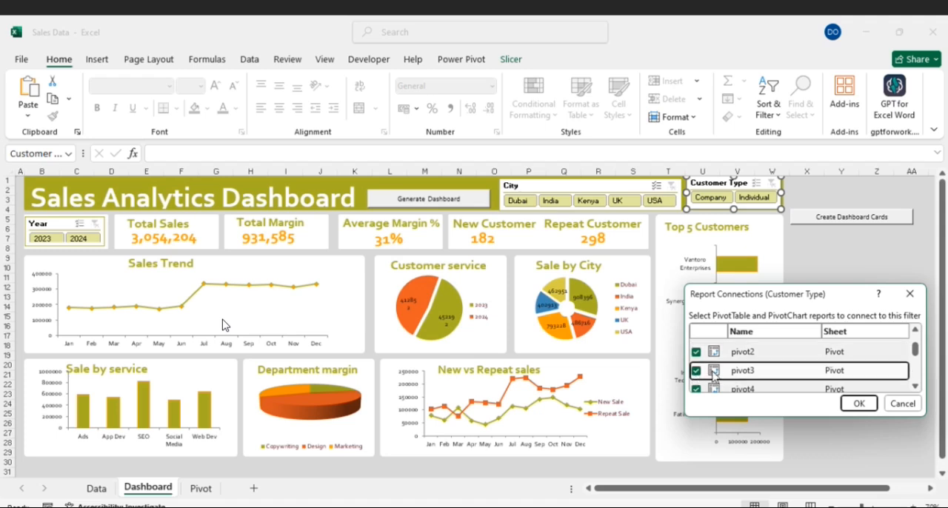
scroll(726, 374, down, 1)
click(697, 375)
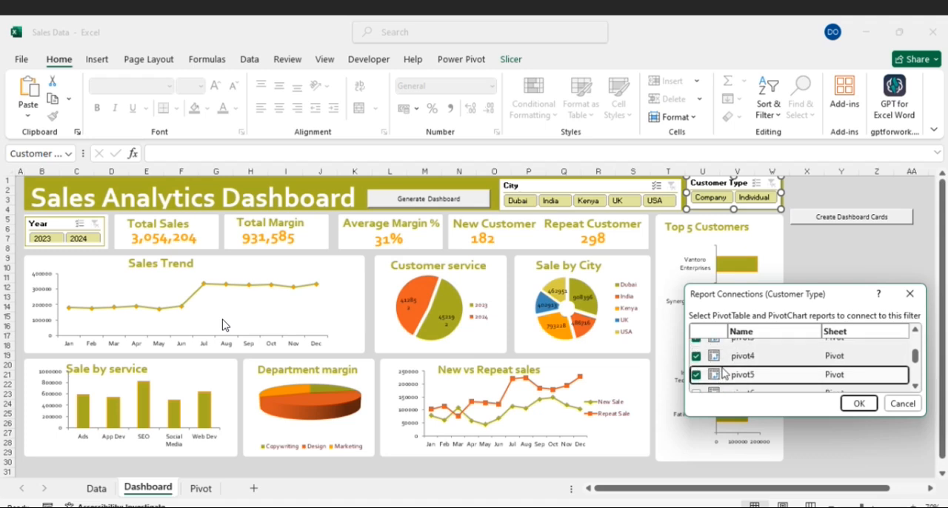
scroll(722, 374, down, 1)
click(696, 361)
click(696, 379)
scroll(700, 378, down, 1)
click(697, 366)
click(696, 383)
scroll(698, 385, down, 1)
click(696, 384)
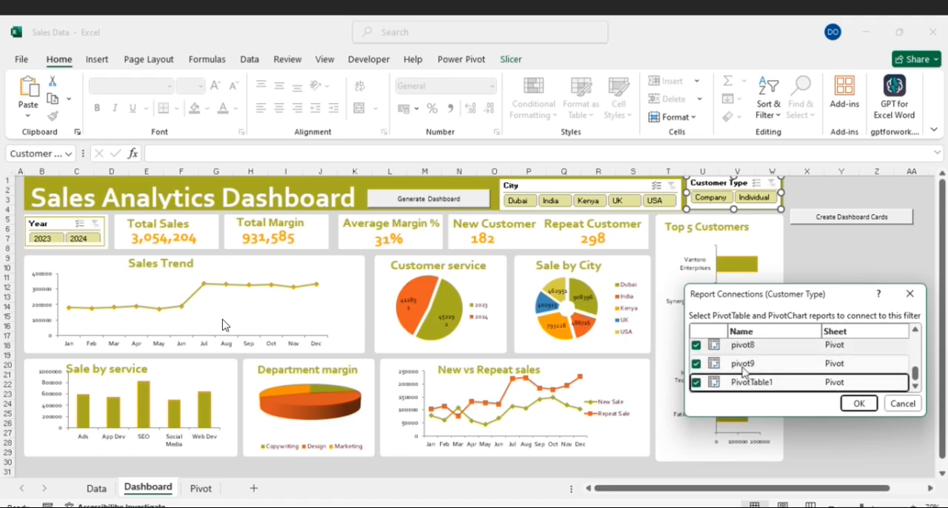
click(858, 403)
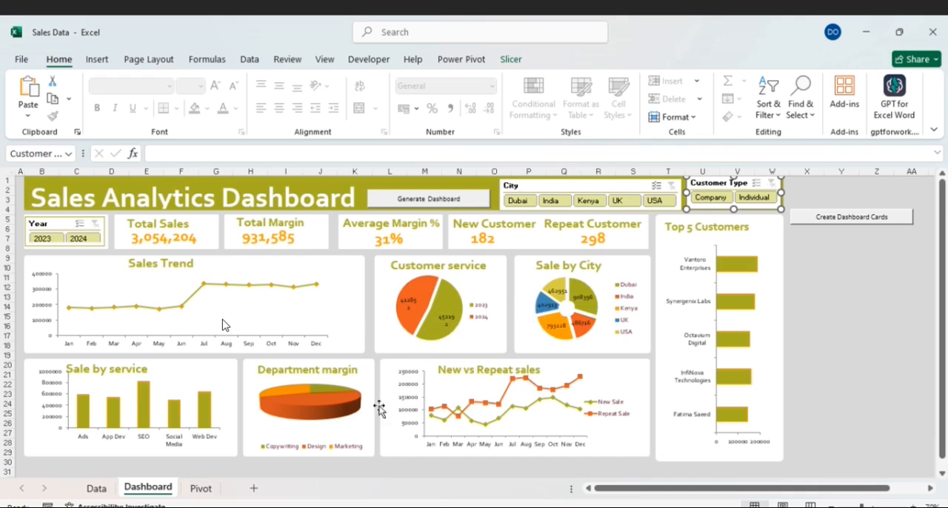
click(335, 396)
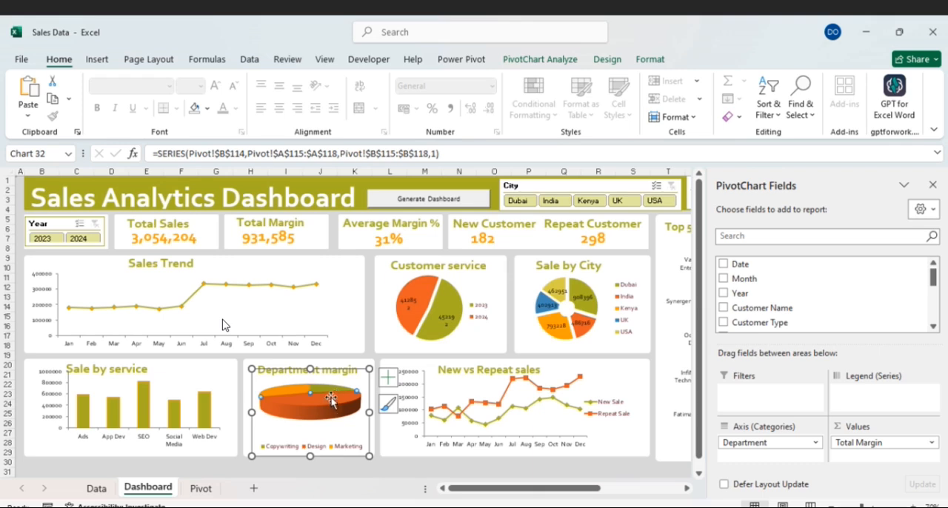
click(933, 185)
drag(721, 491, 413, 487)
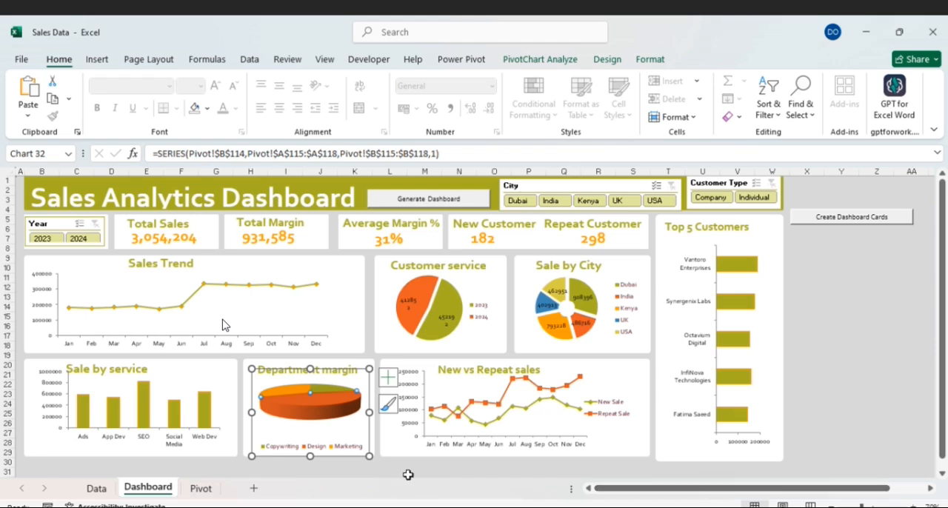
click(869, 330)
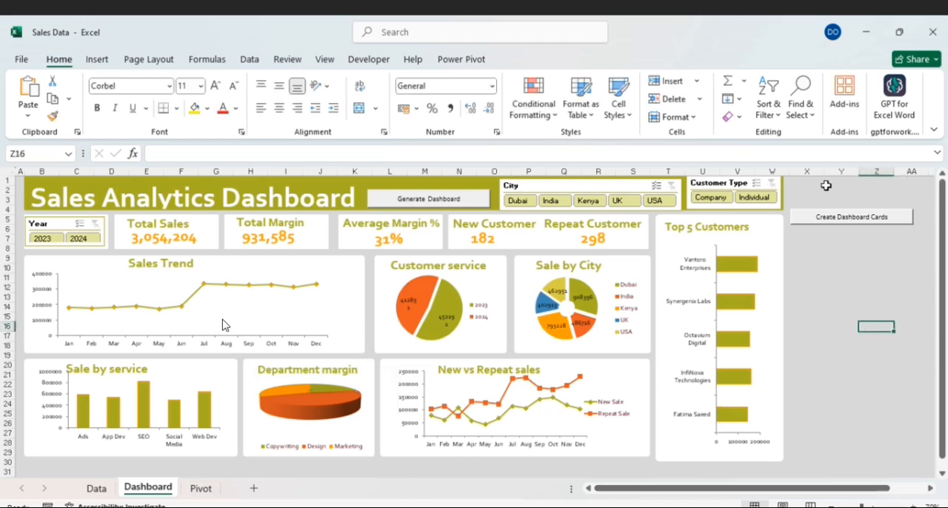
- Test the slicers by filtering Customer Type to Individual and Company, City to USA and UK, and Year to 2023
click(766, 197)
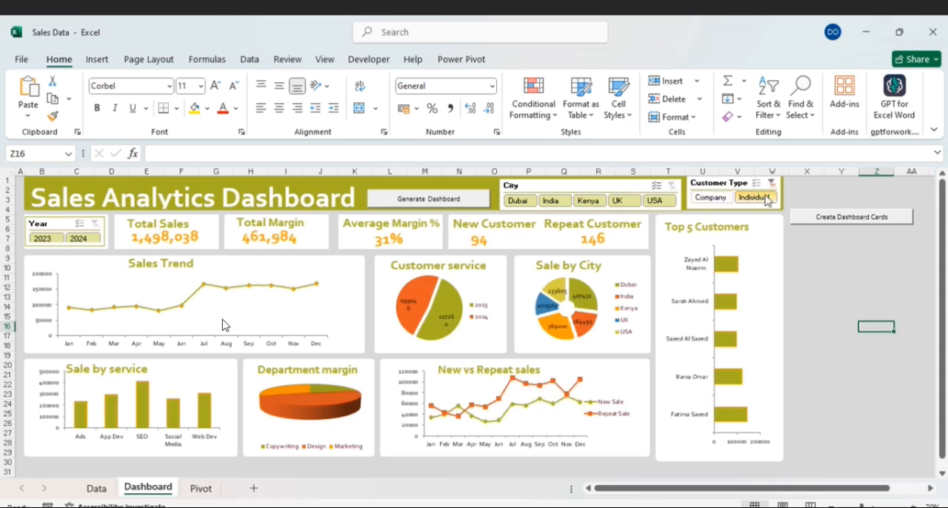
click(709, 197)
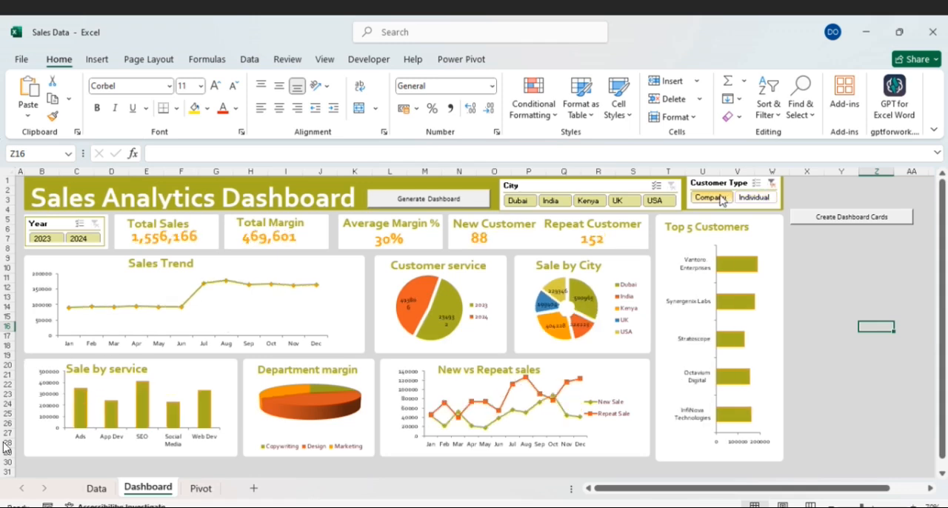
click(669, 201)
click(630, 201)
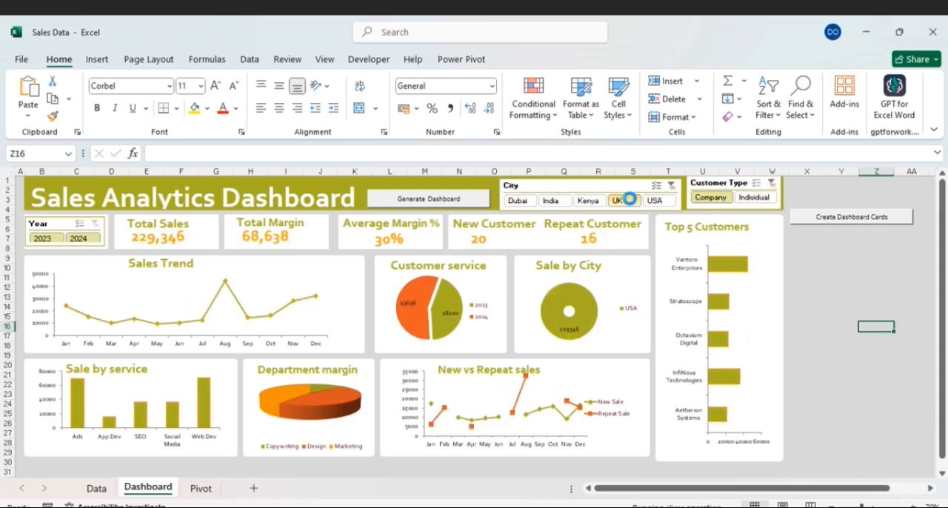
click(43, 238)
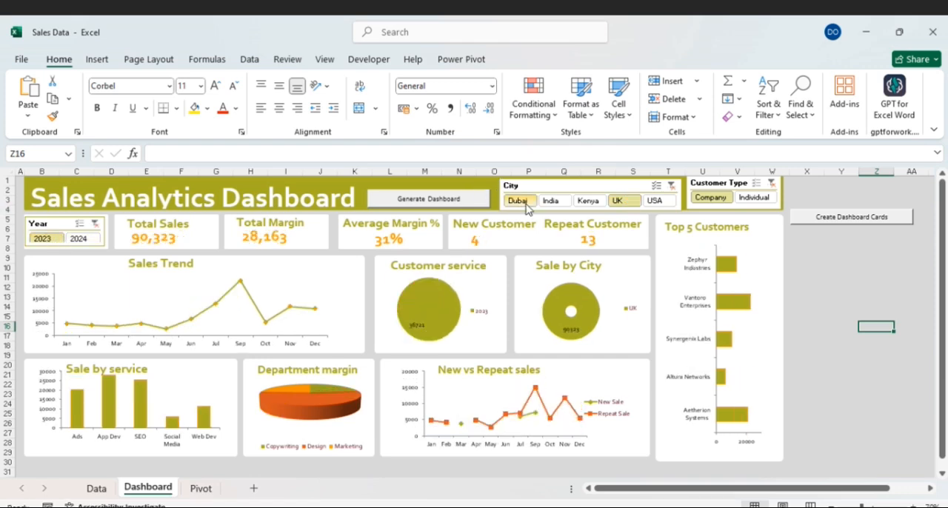
- Filter the City slicer to Kenya and extend the selection to India, Dubai, UK and USA
click(591, 201)
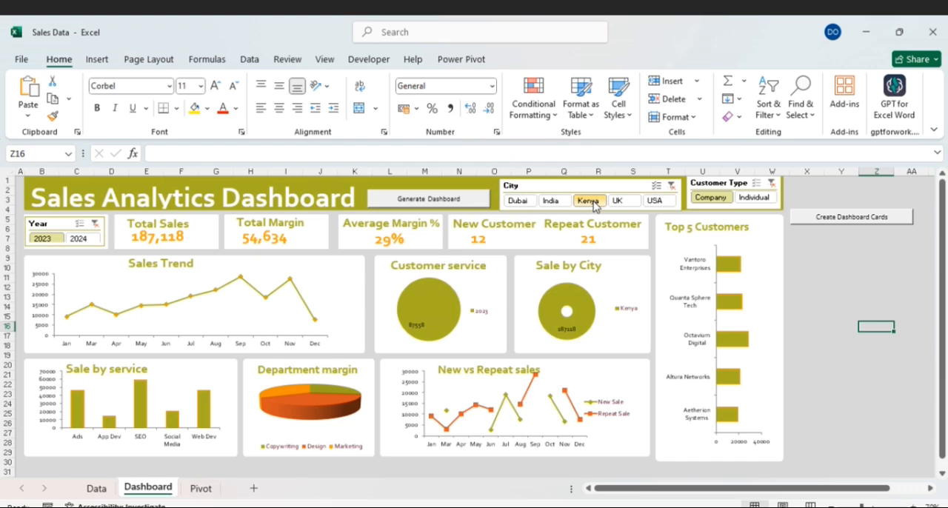
drag(541, 202, 533, 202)
ctrl+click(532, 201)
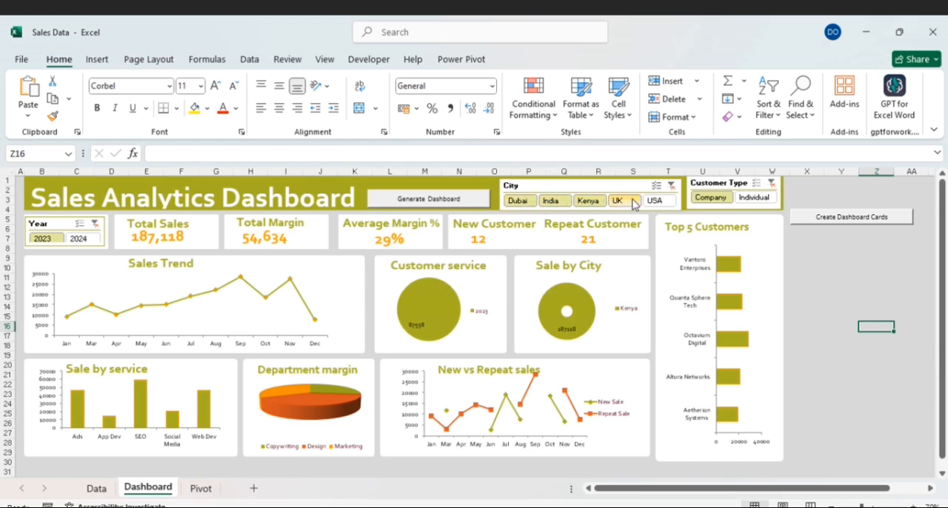
ctrl+click(633, 203)
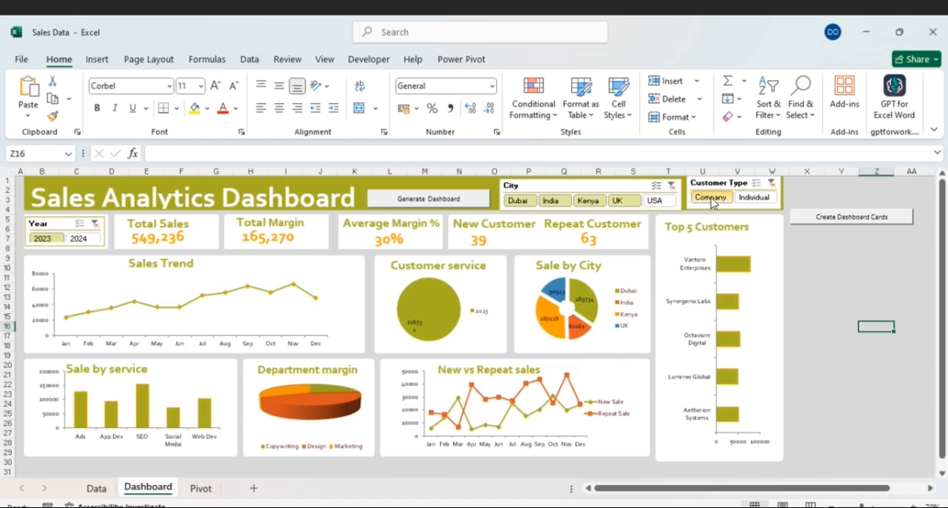
ctrl+click(670, 201)
- Filter the dashboard to Individual customers, and clear the Customer Type and Year filters
click(746, 199)
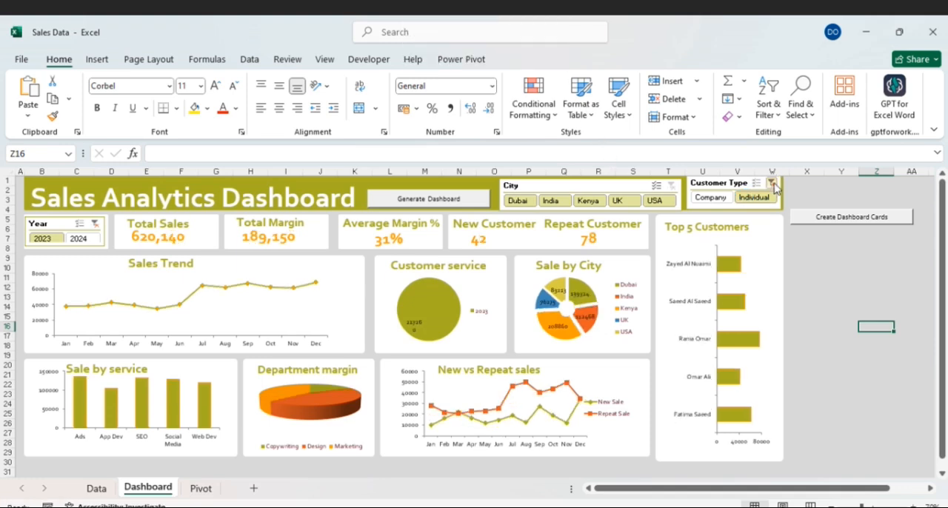
click(774, 182)
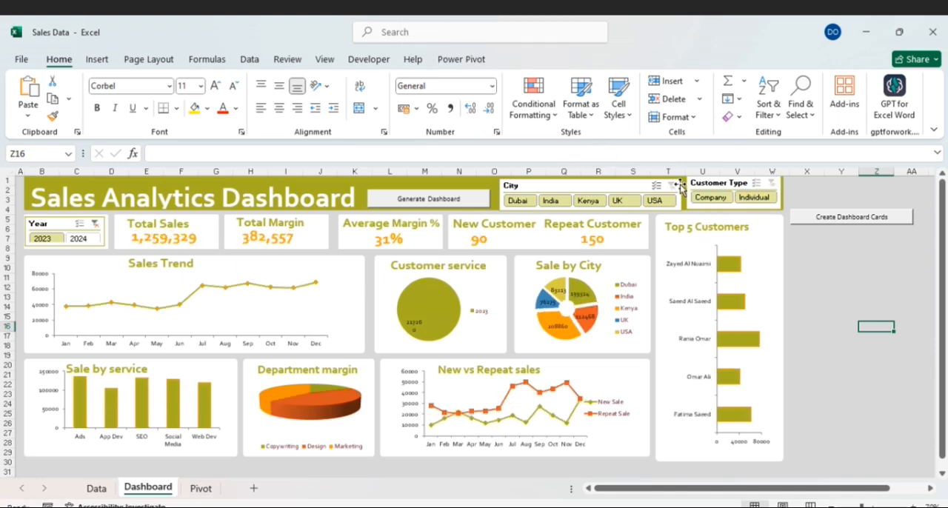
click(96, 223)
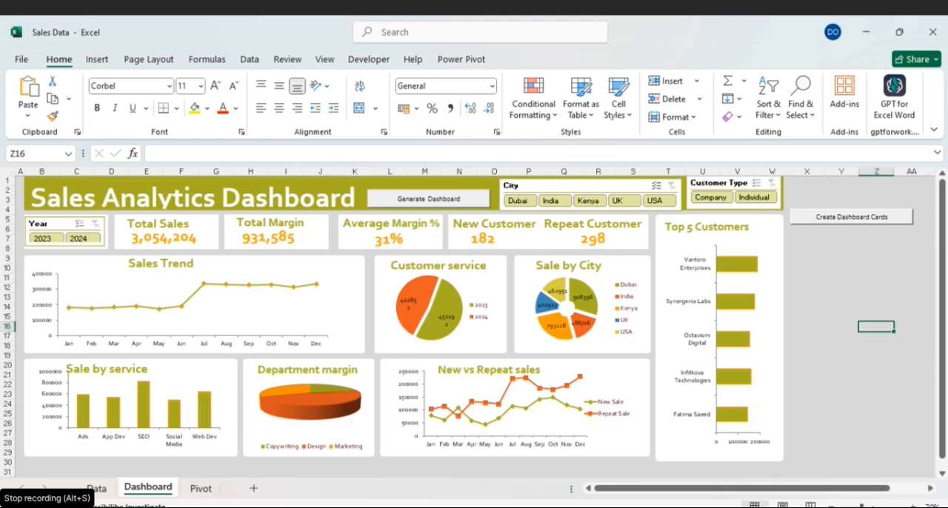